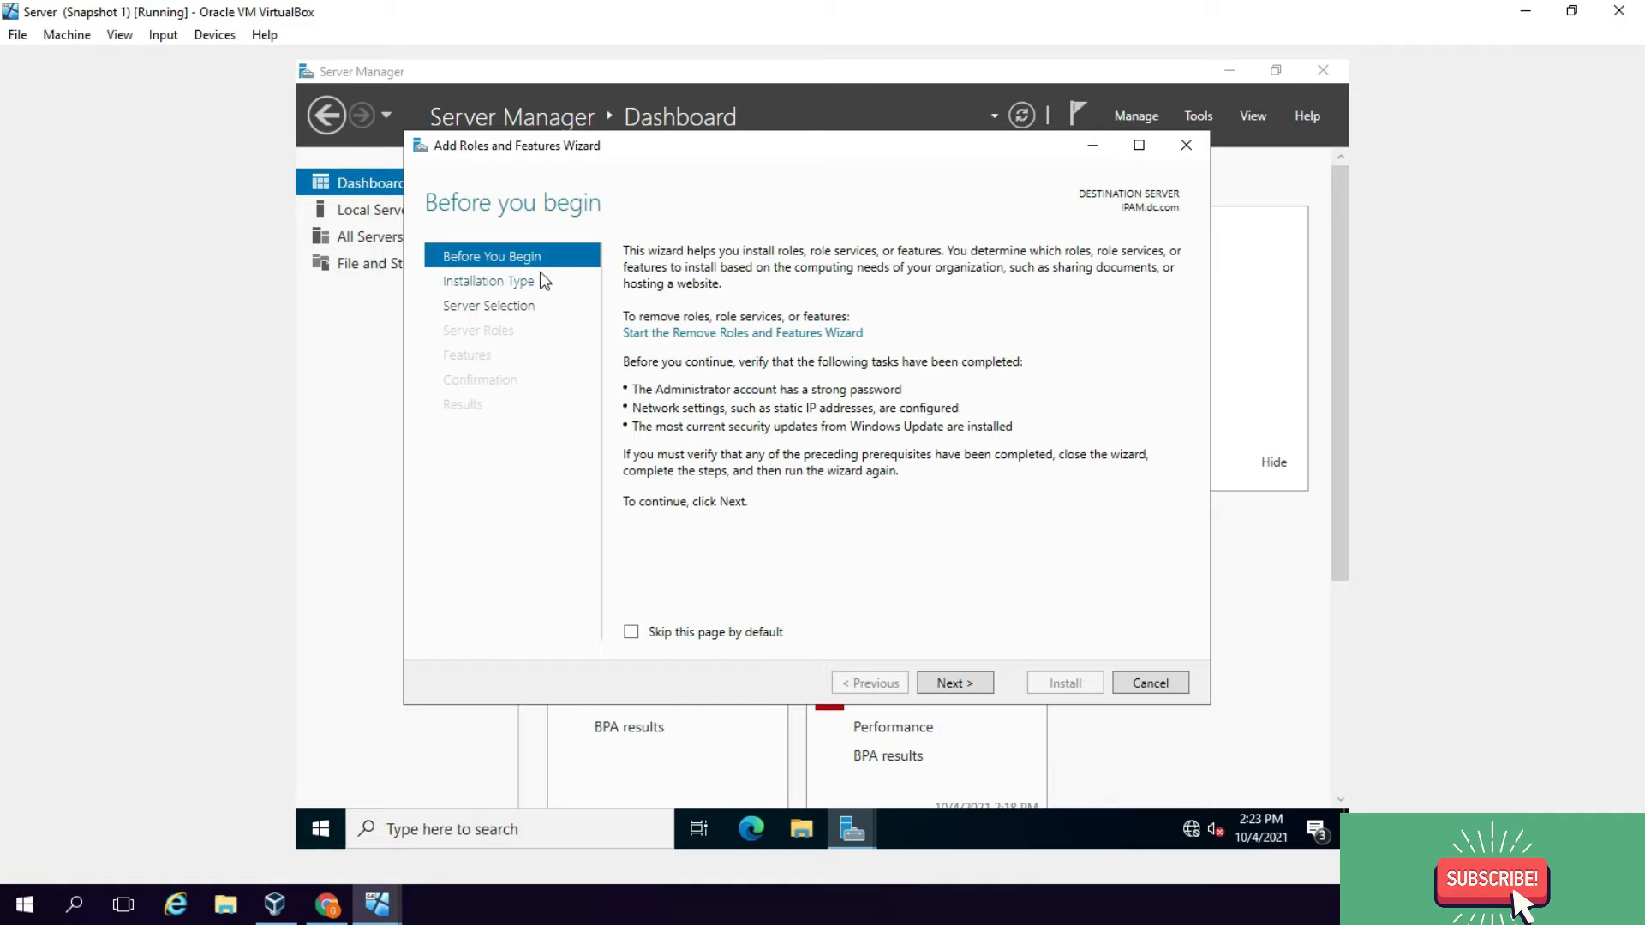
Step: Install the IP Address Management (IPAM) Server feature and its required features on IPAM.dc.com, then close the wizard
left_click(954, 684)
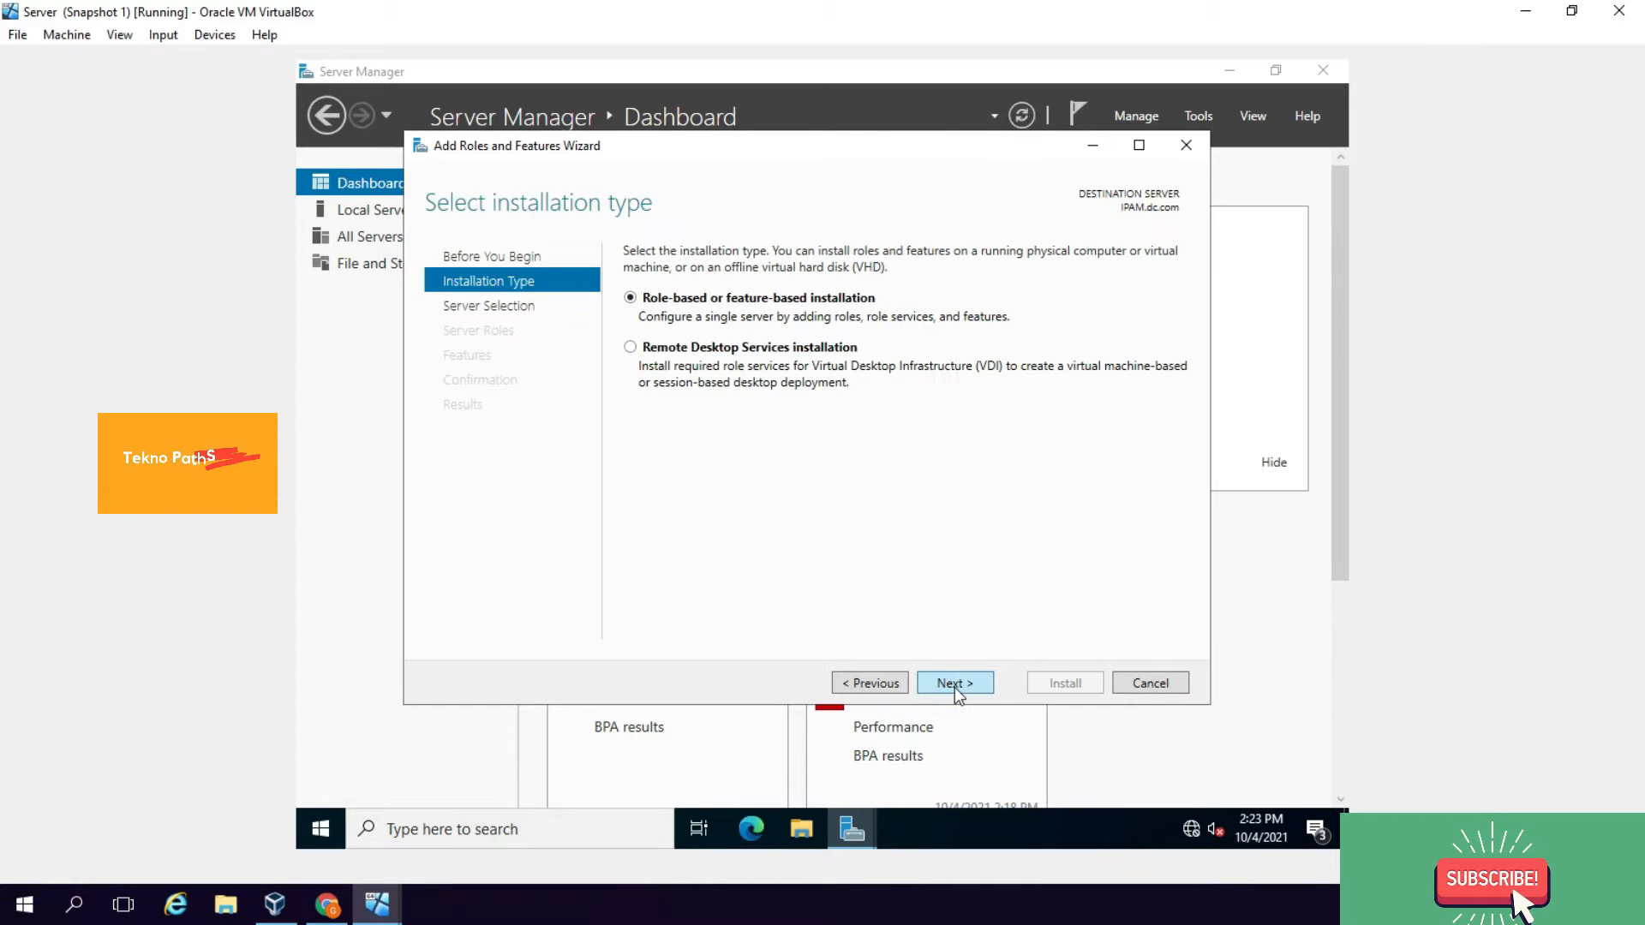
left_click(975, 682)
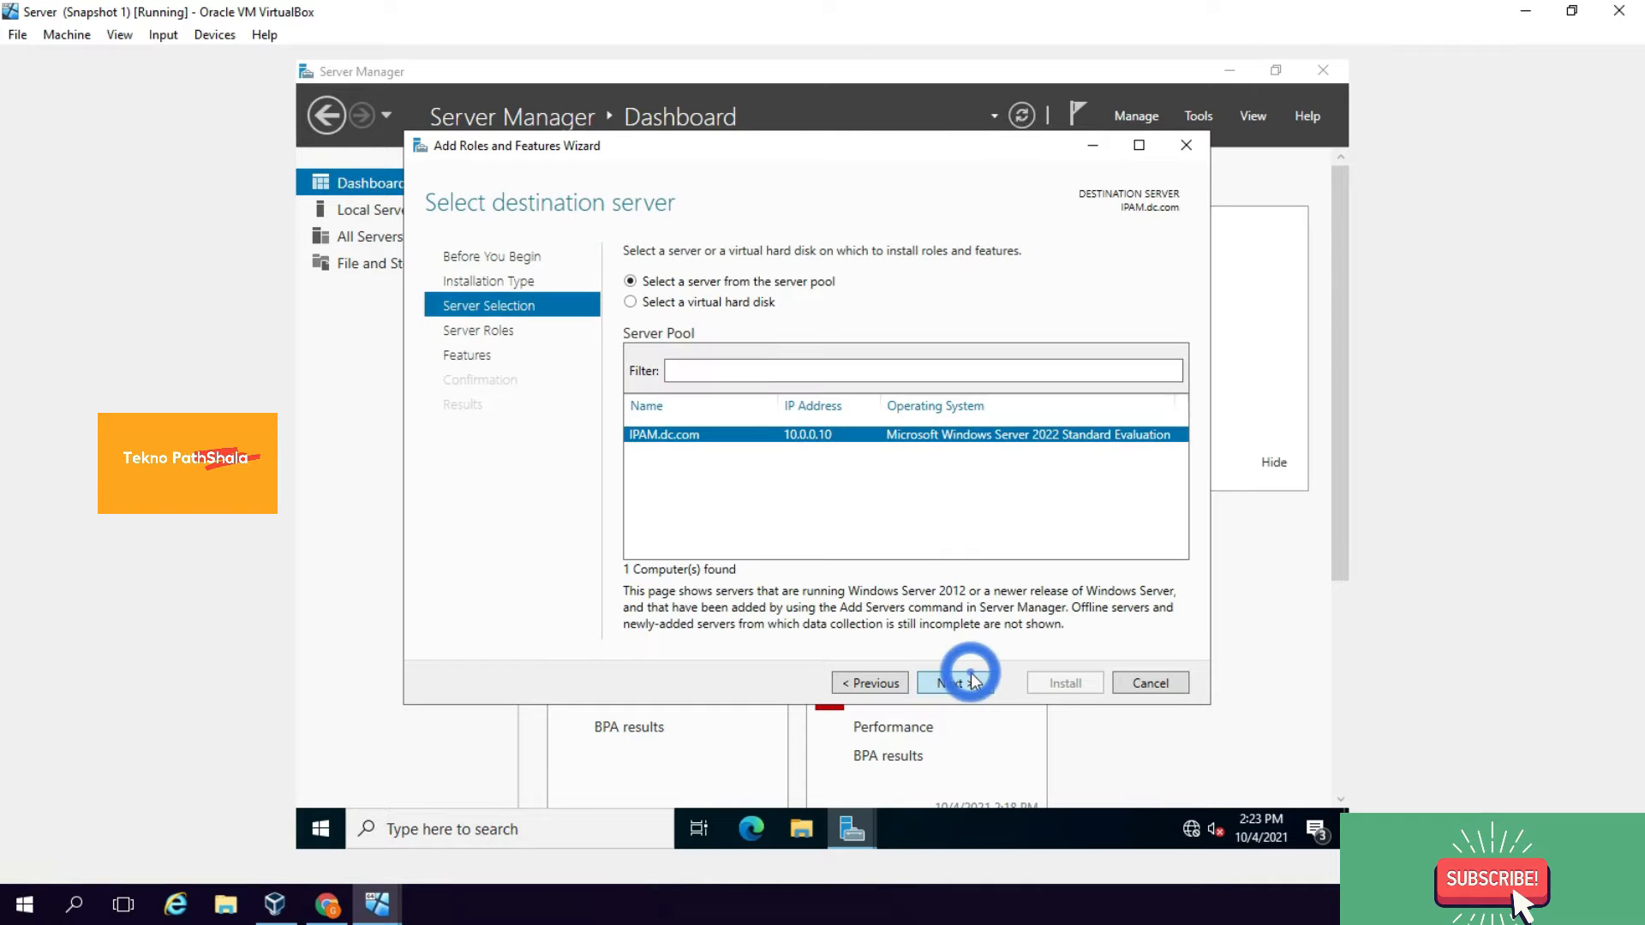
left_click(955, 683)
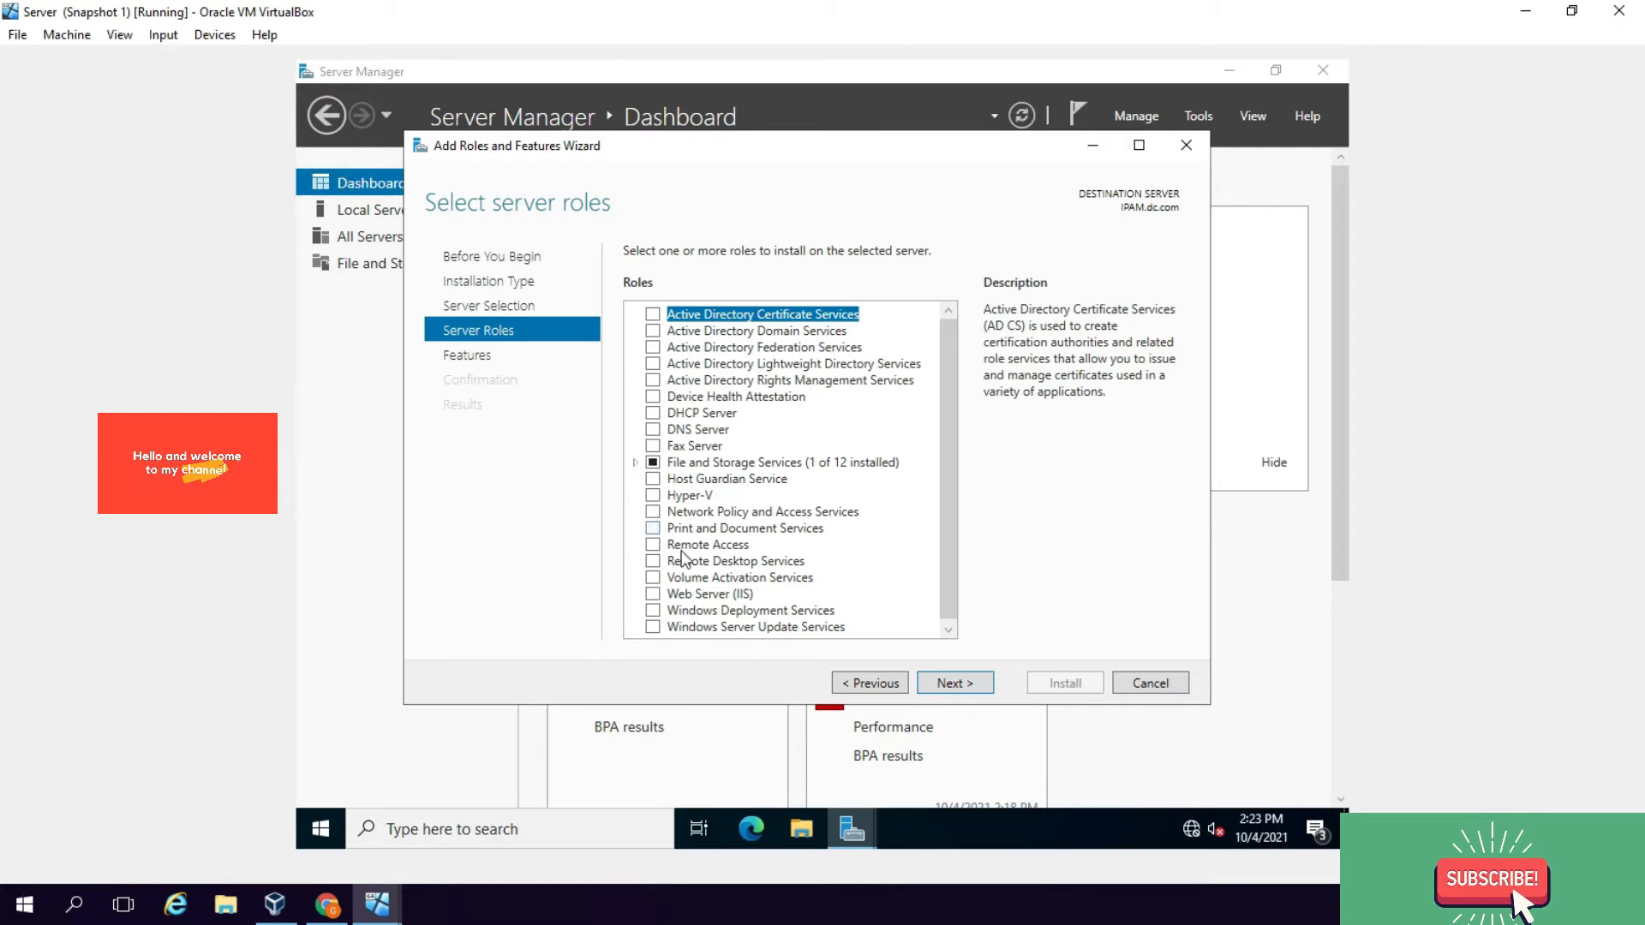
scroll(692, 572, "down", 1)
left_click(943, 681)
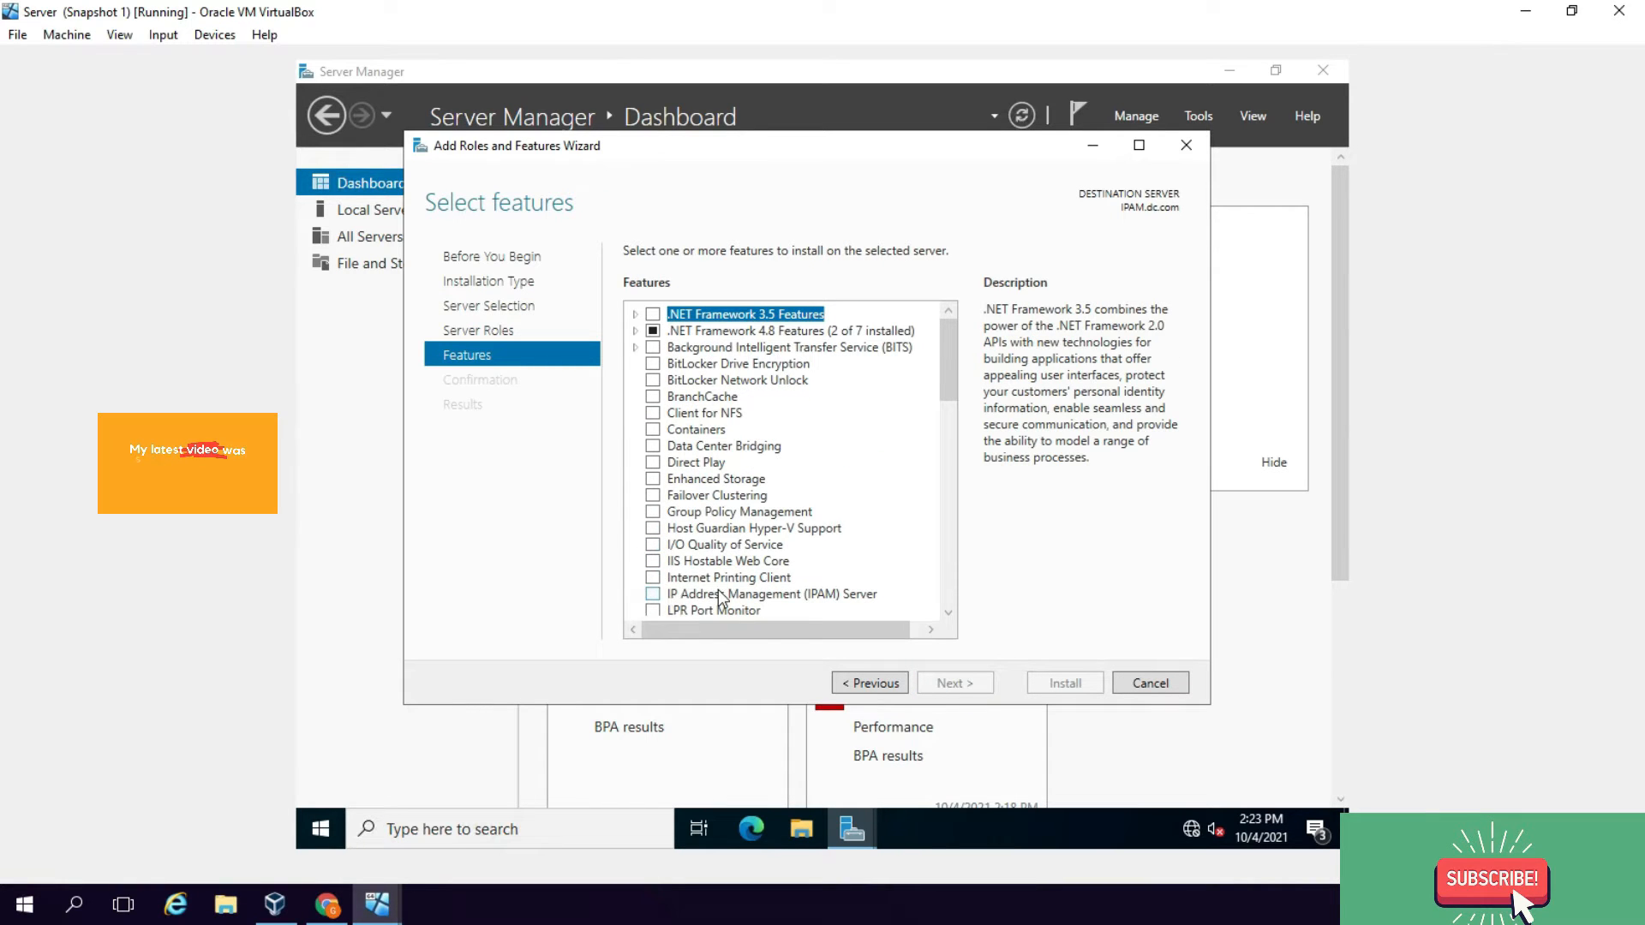
left_click(654, 594)
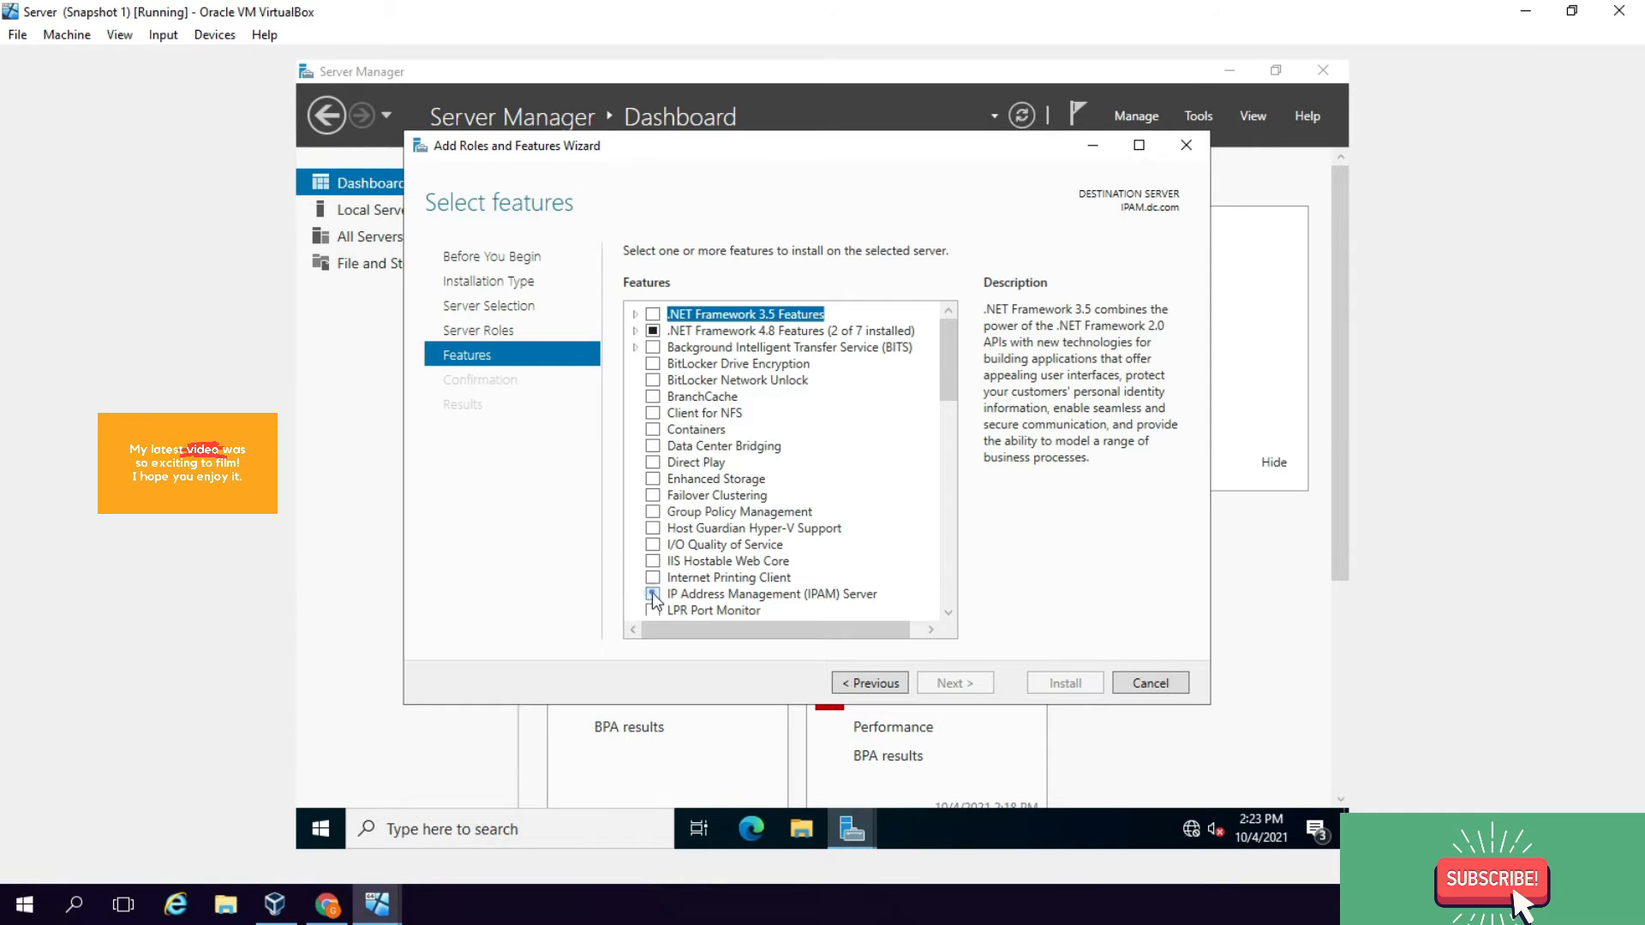
left_click(848, 599)
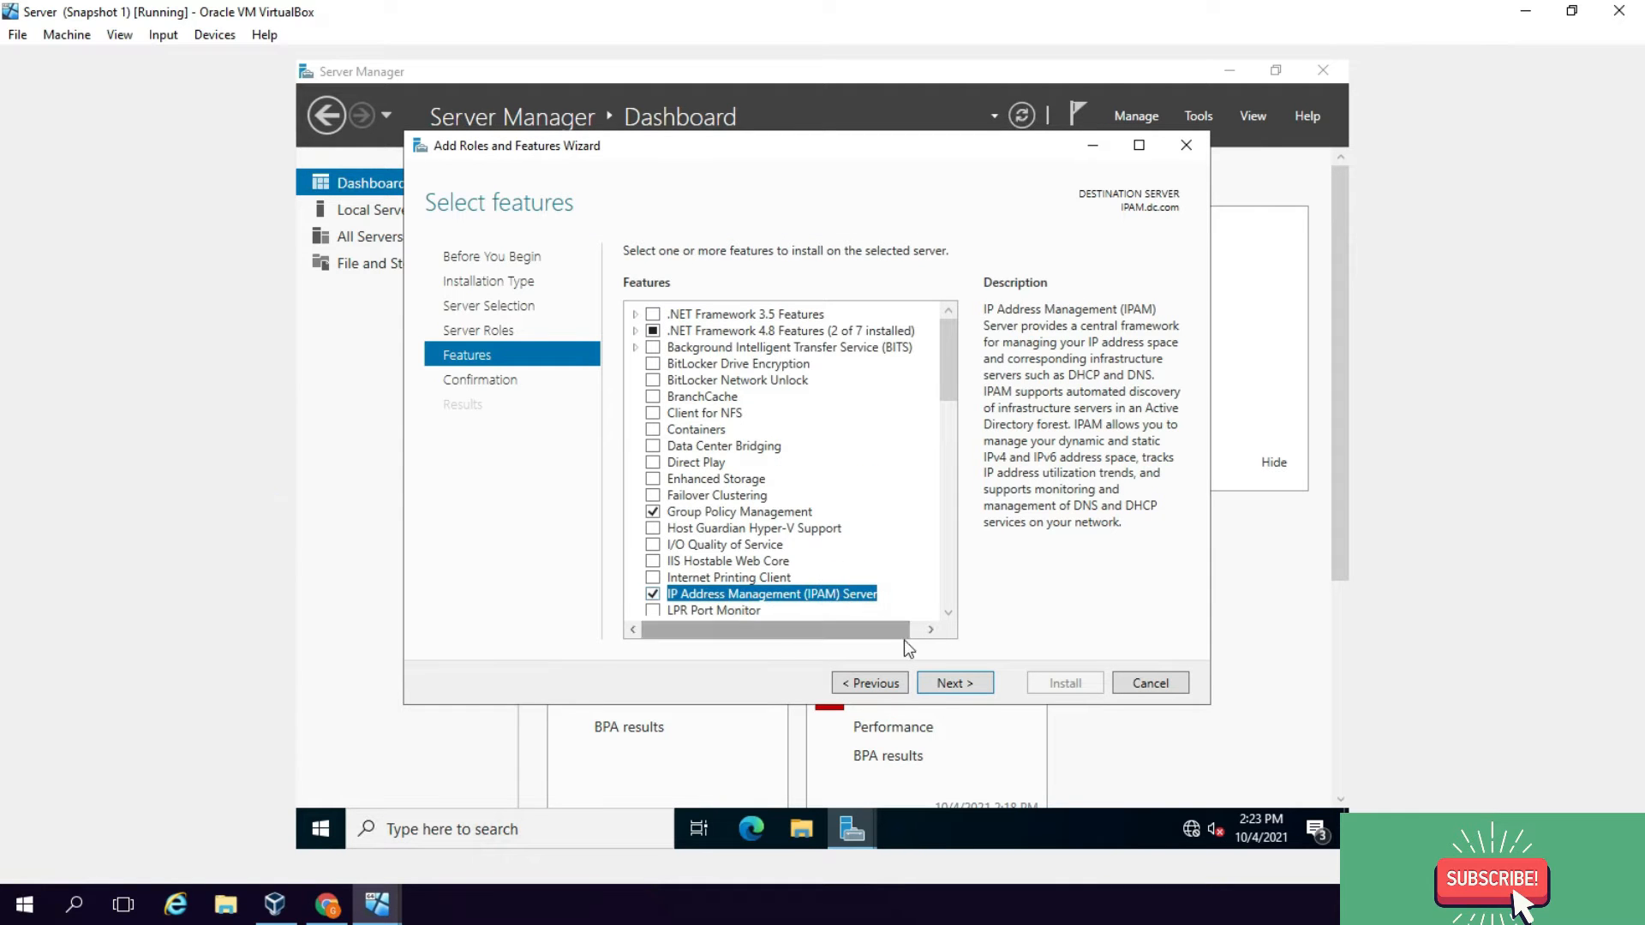
left_click(951, 683)
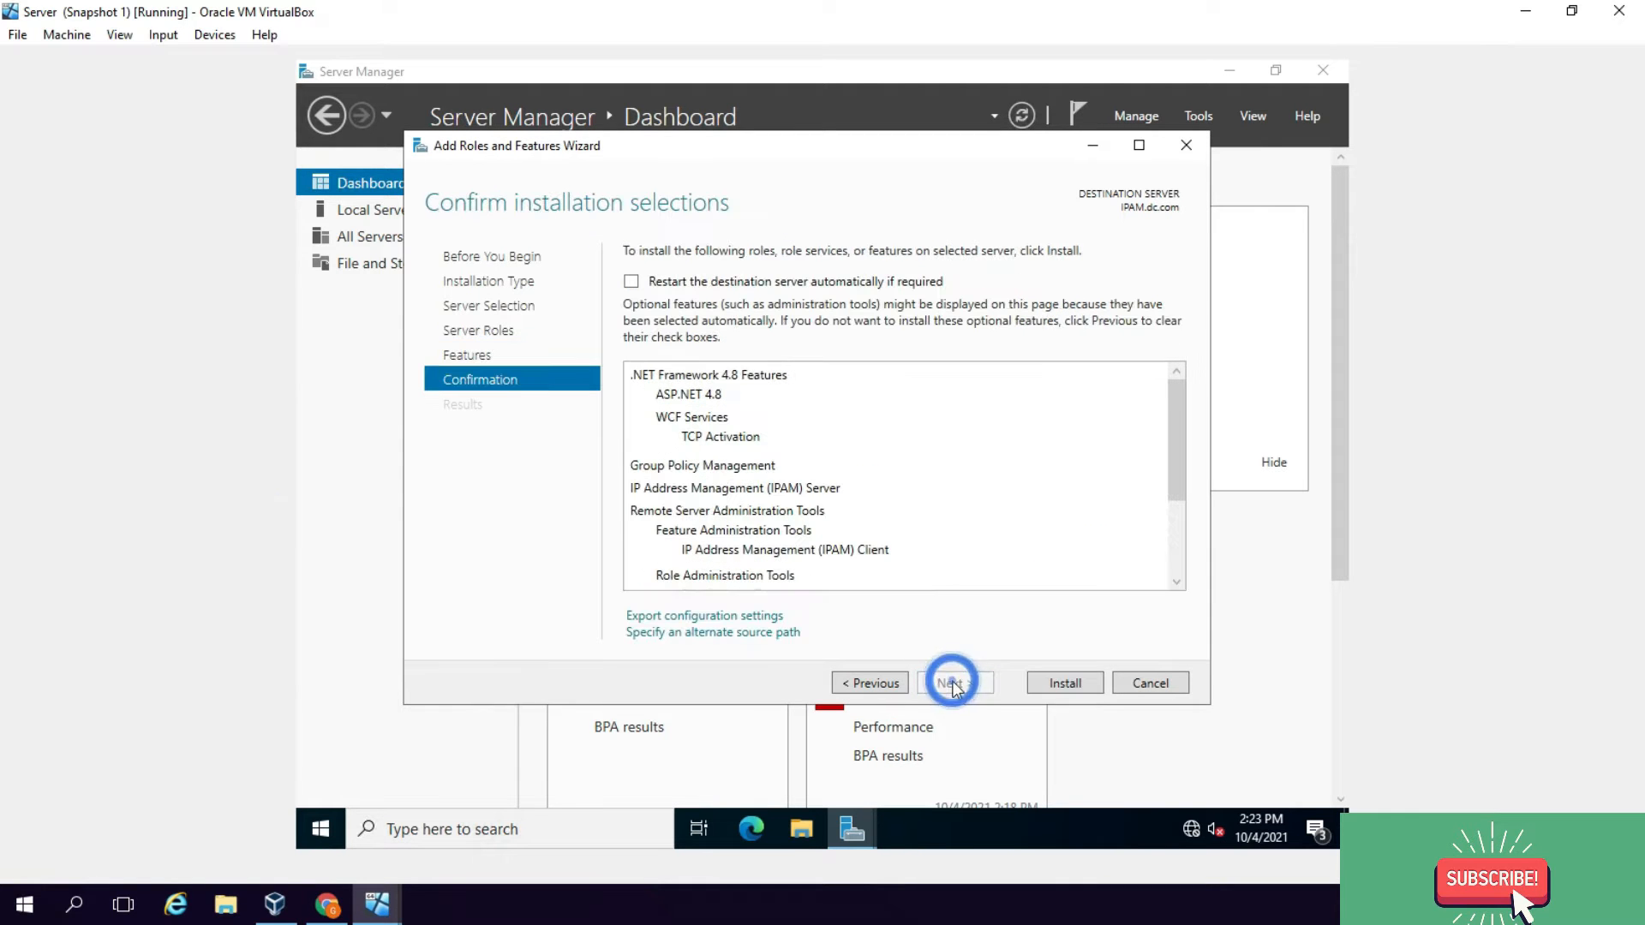
left_click(1065, 683)
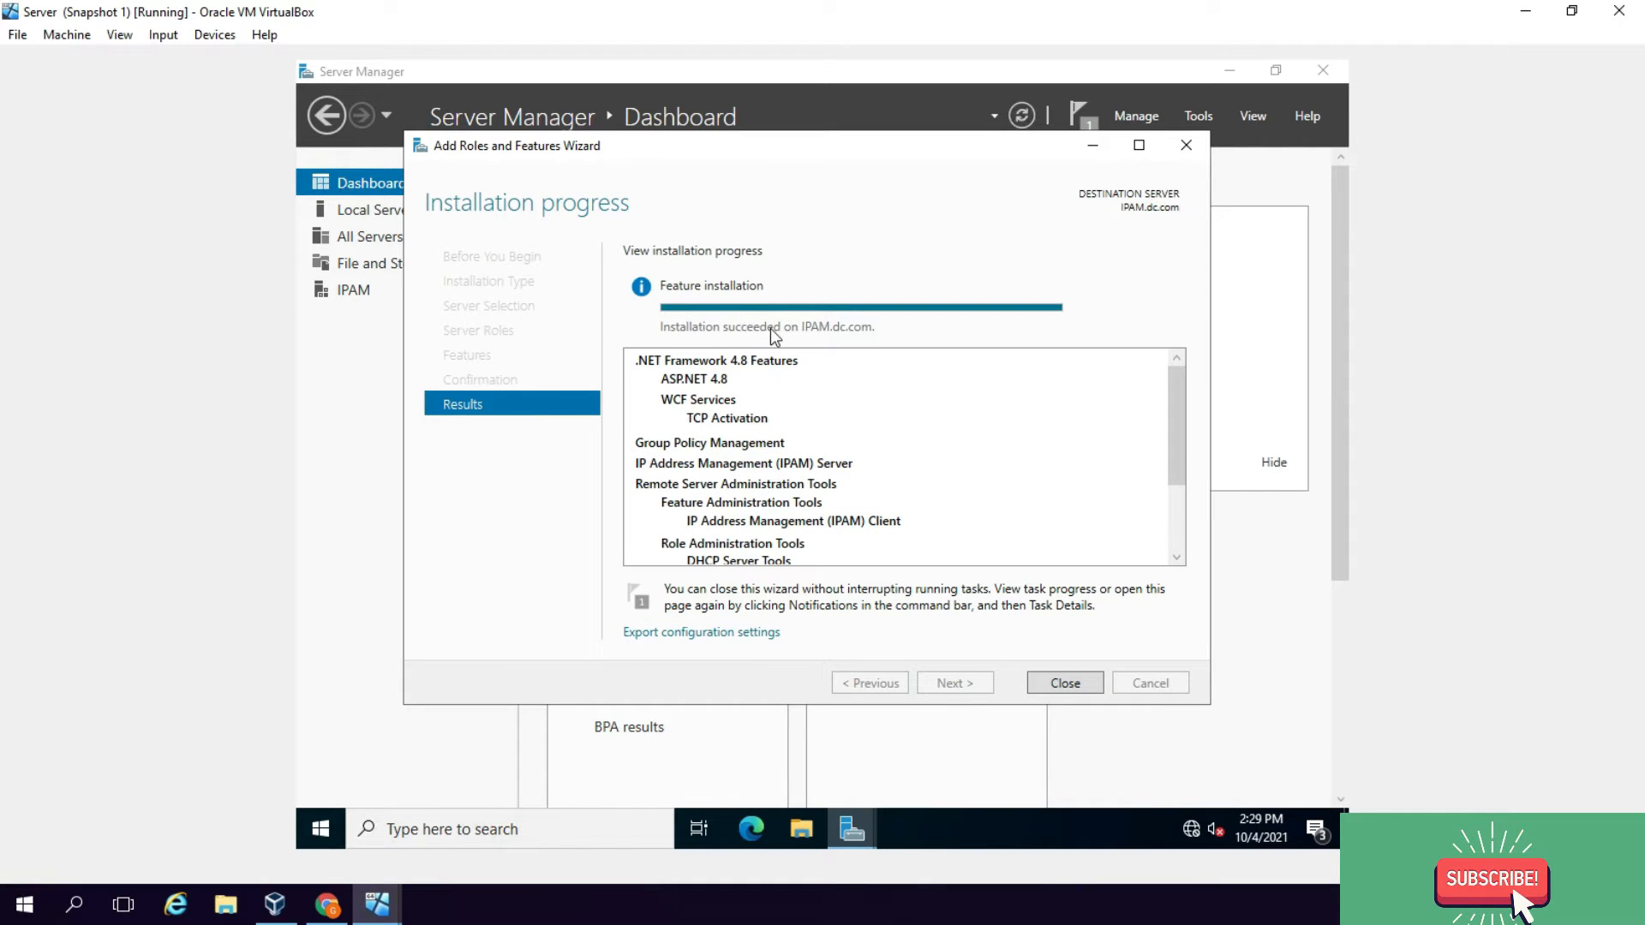
left_click(1060, 683)
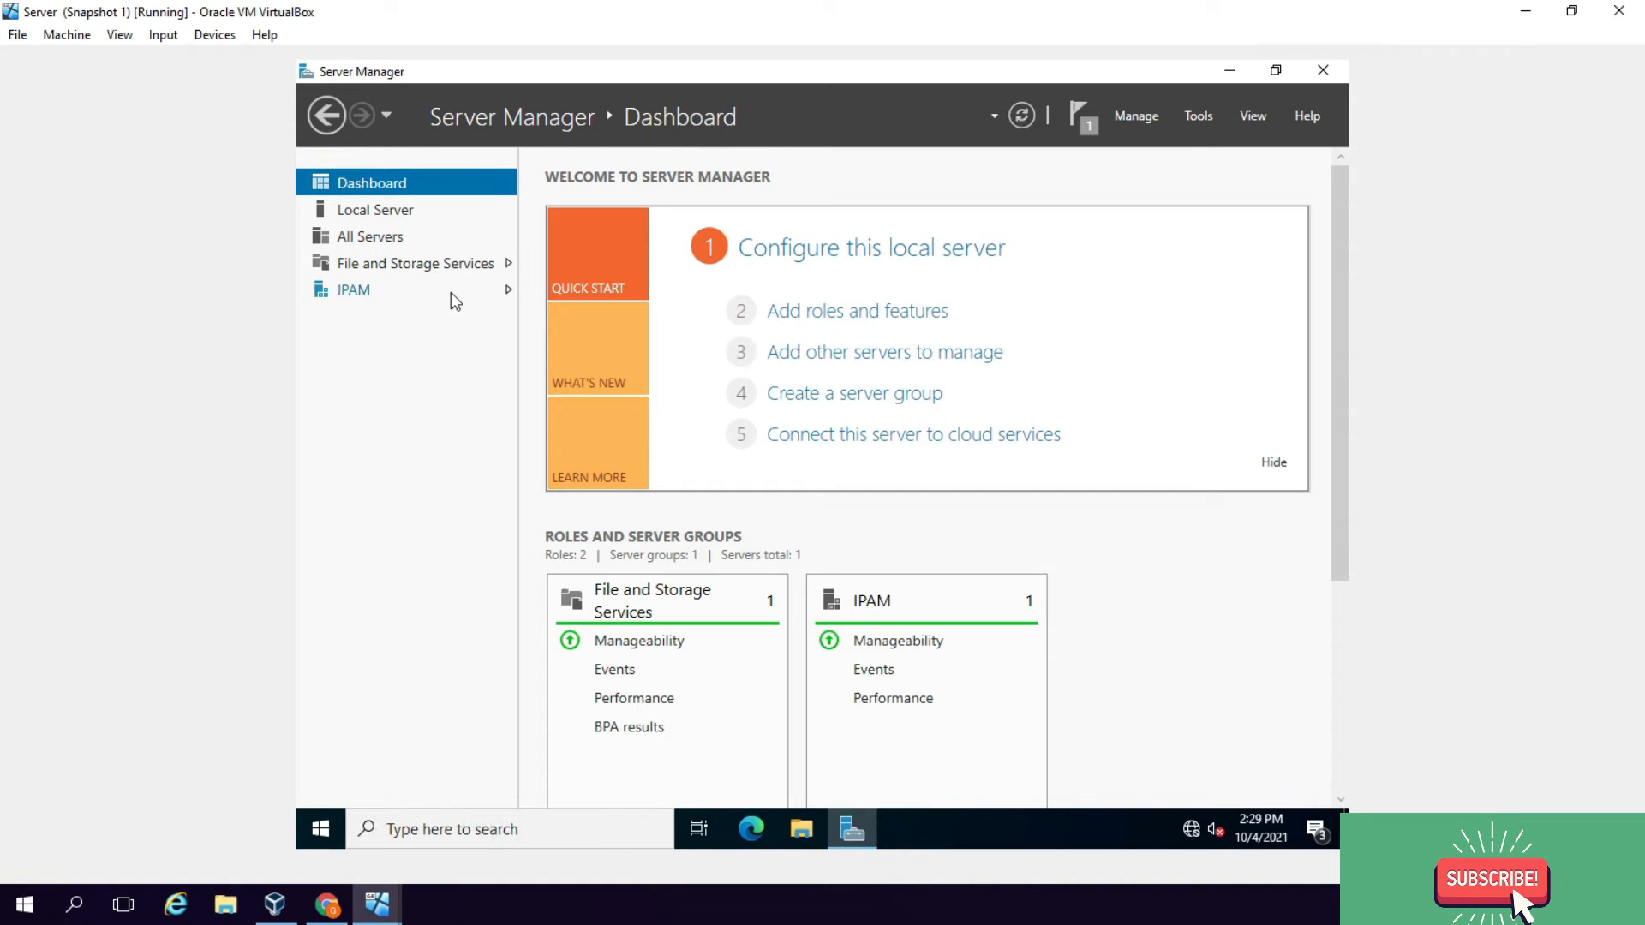
Step: Go to the IPAM section and dismiss the task shortcuts to show the IPAM Overview page
left_click(350, 291)
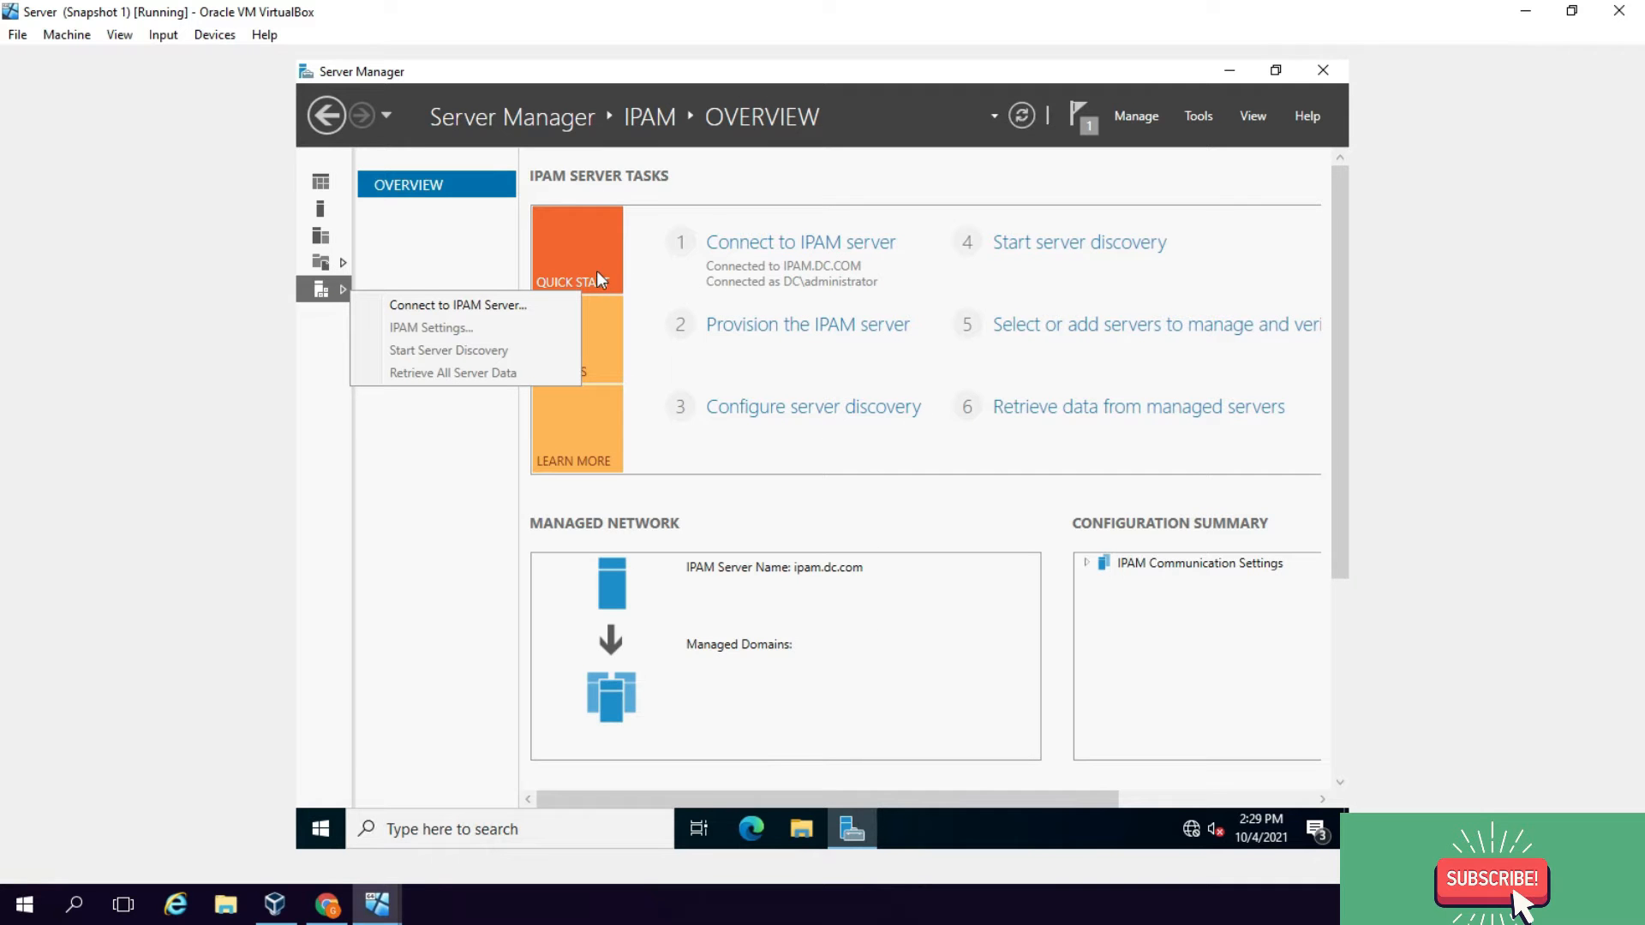
left_click(702, 193)
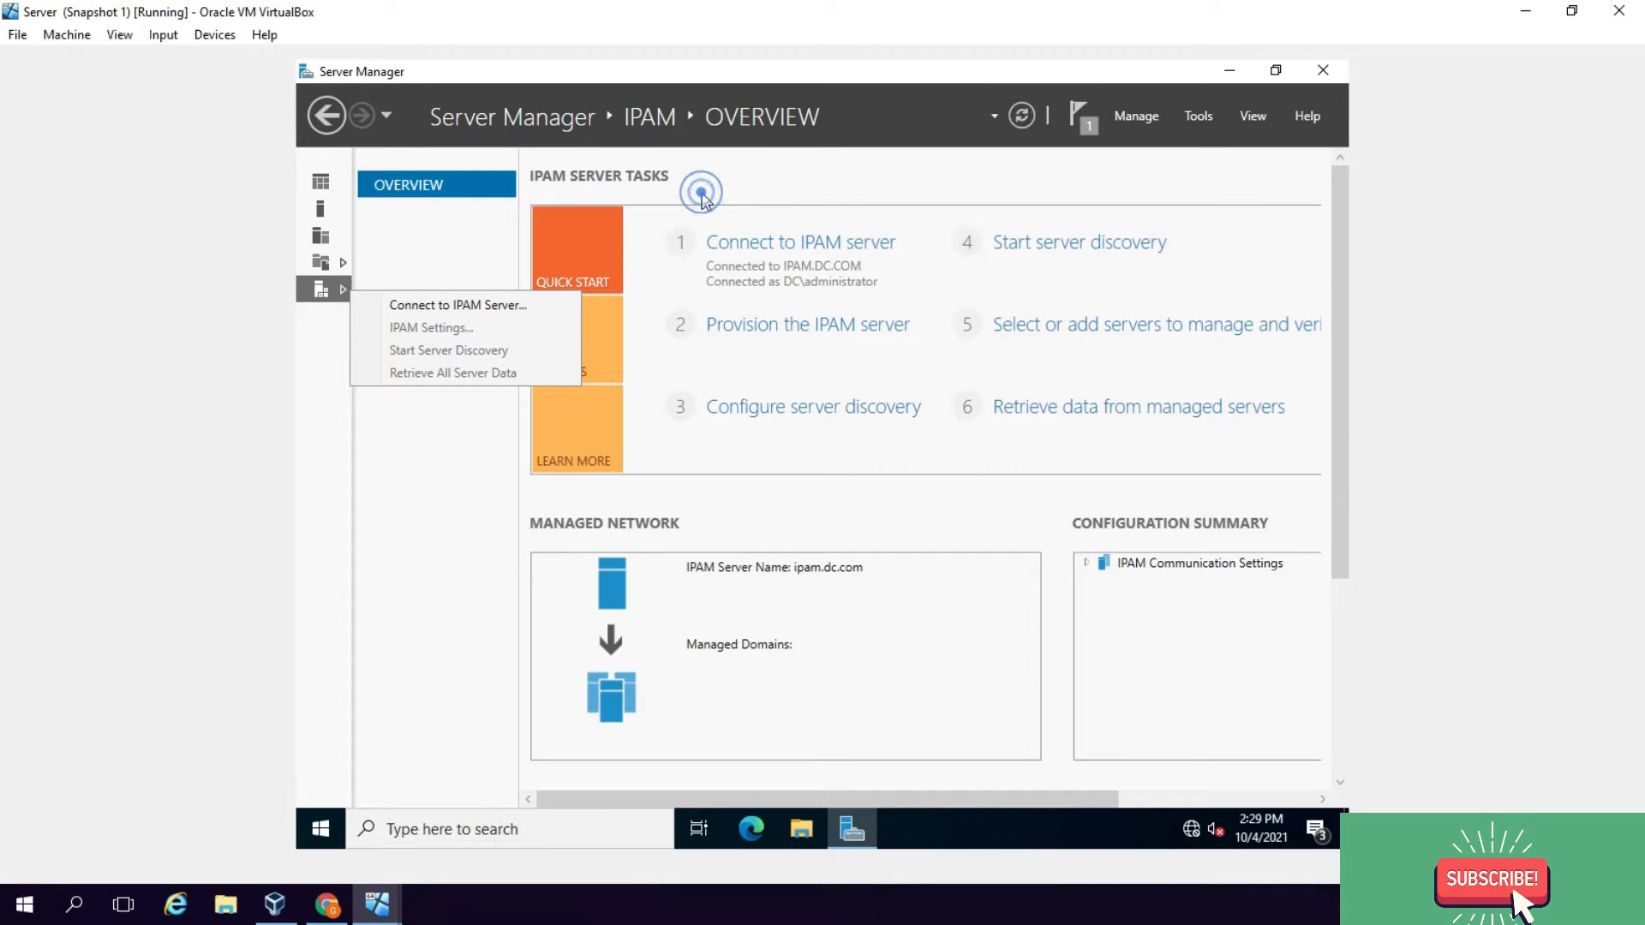
left_click(337, 297)
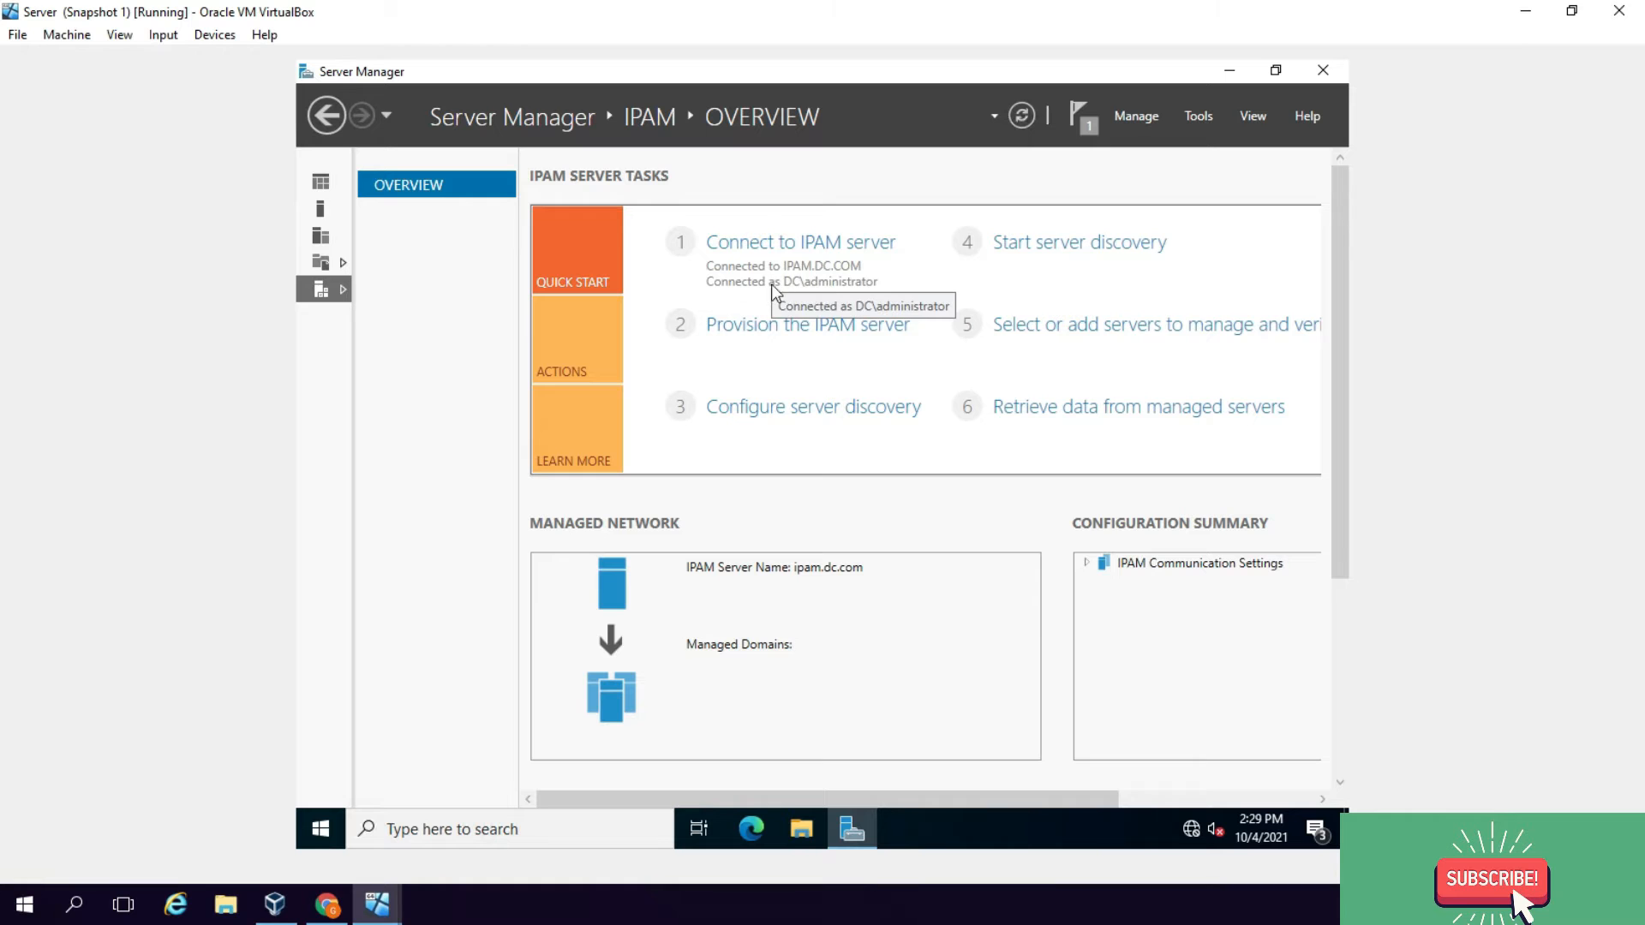
Step: Provision the IPAM server on Windows Internal Database using Group Policy Based provisioning with GPO prefix 'ipam'
left_click(761, 334)
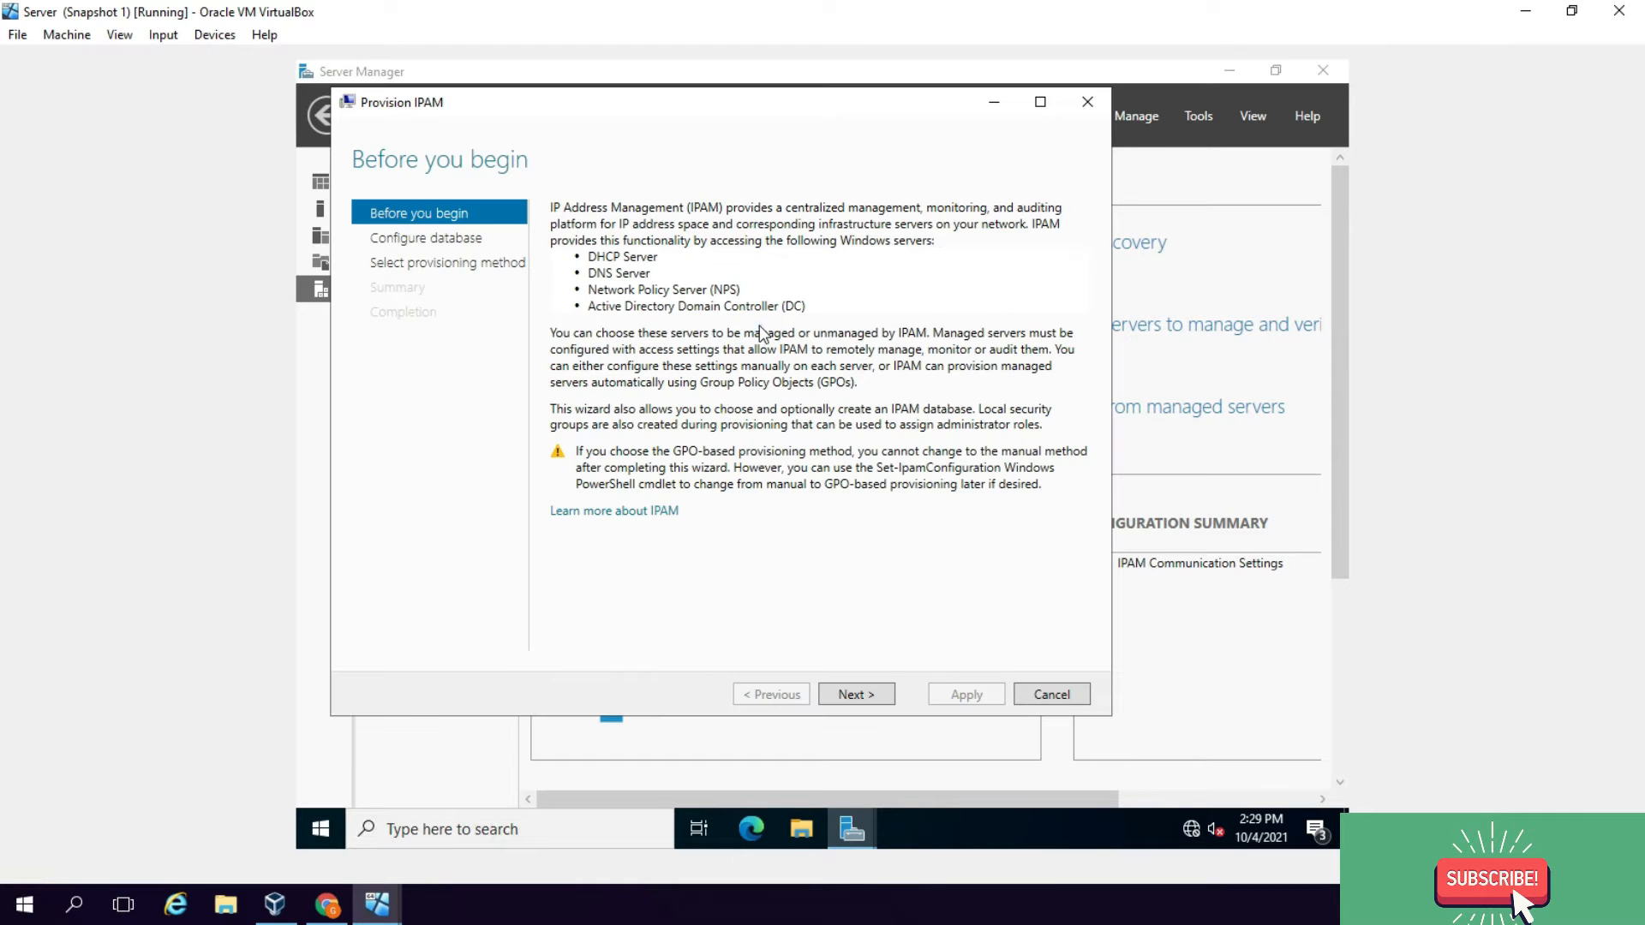
left_click(874, 698)
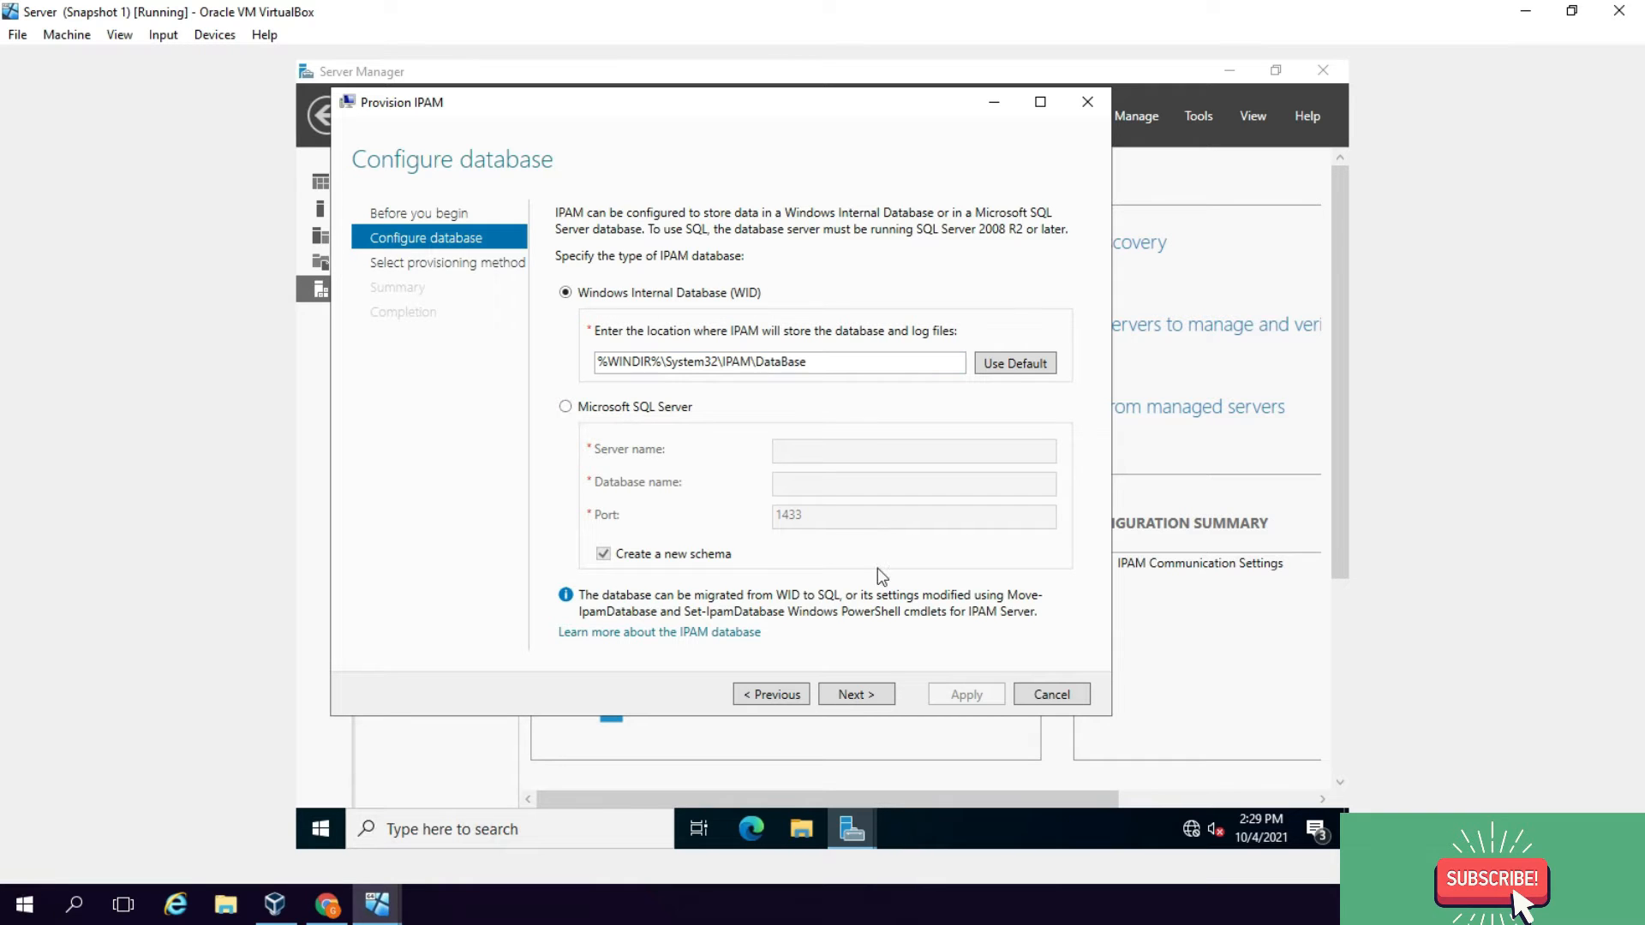
left_click(857, 695)
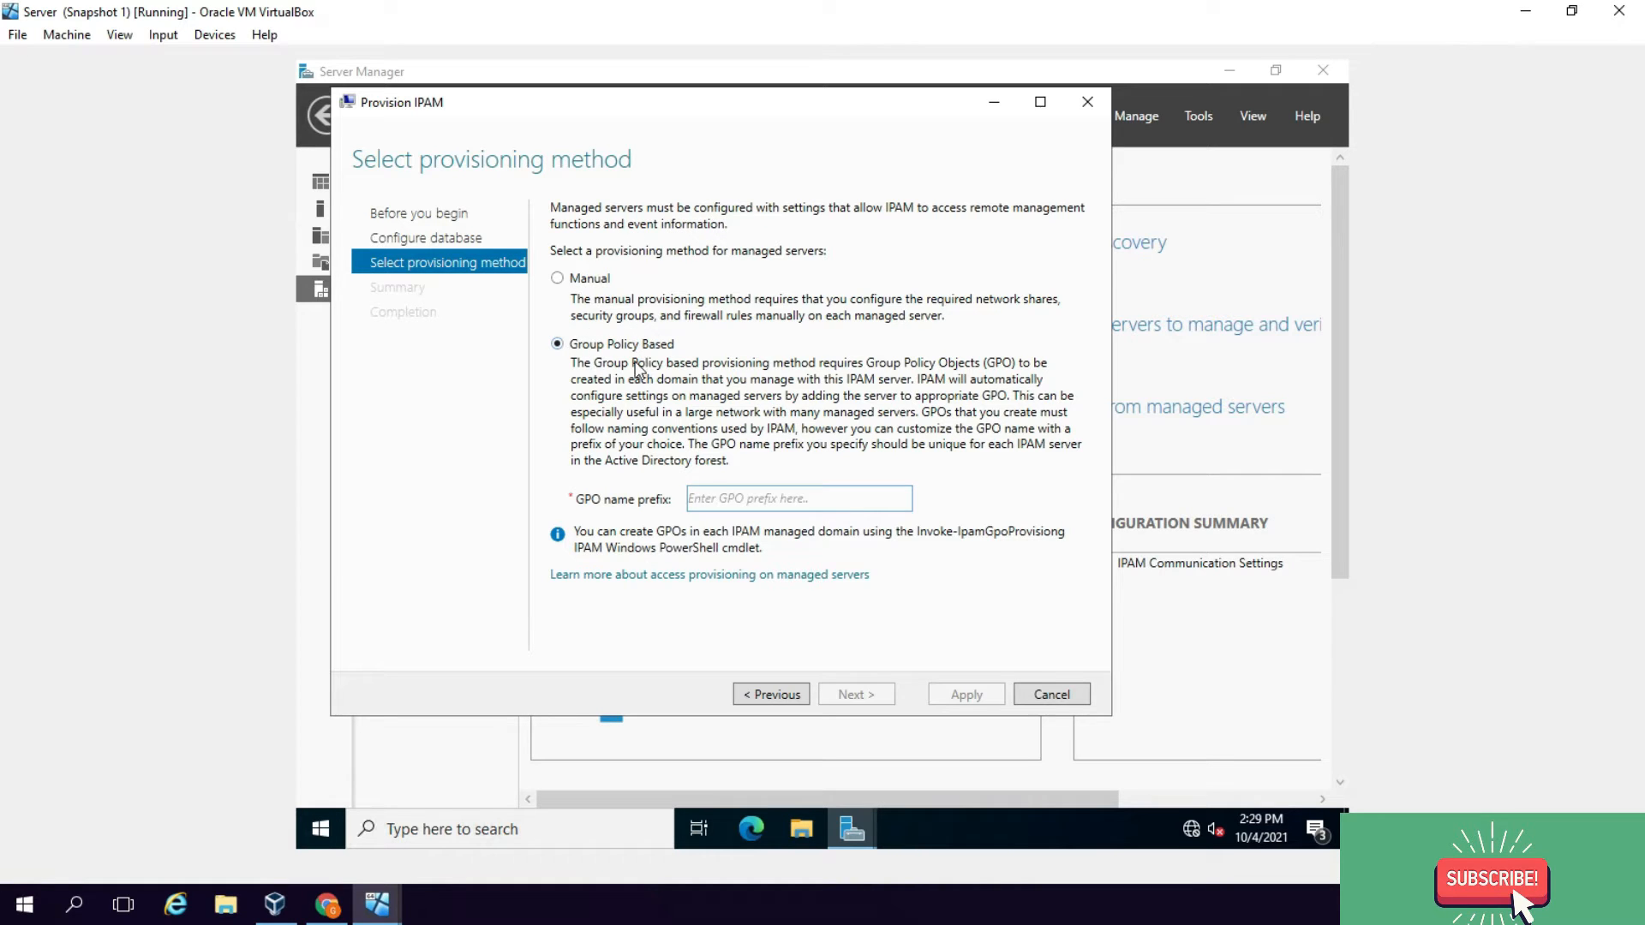
type("I")
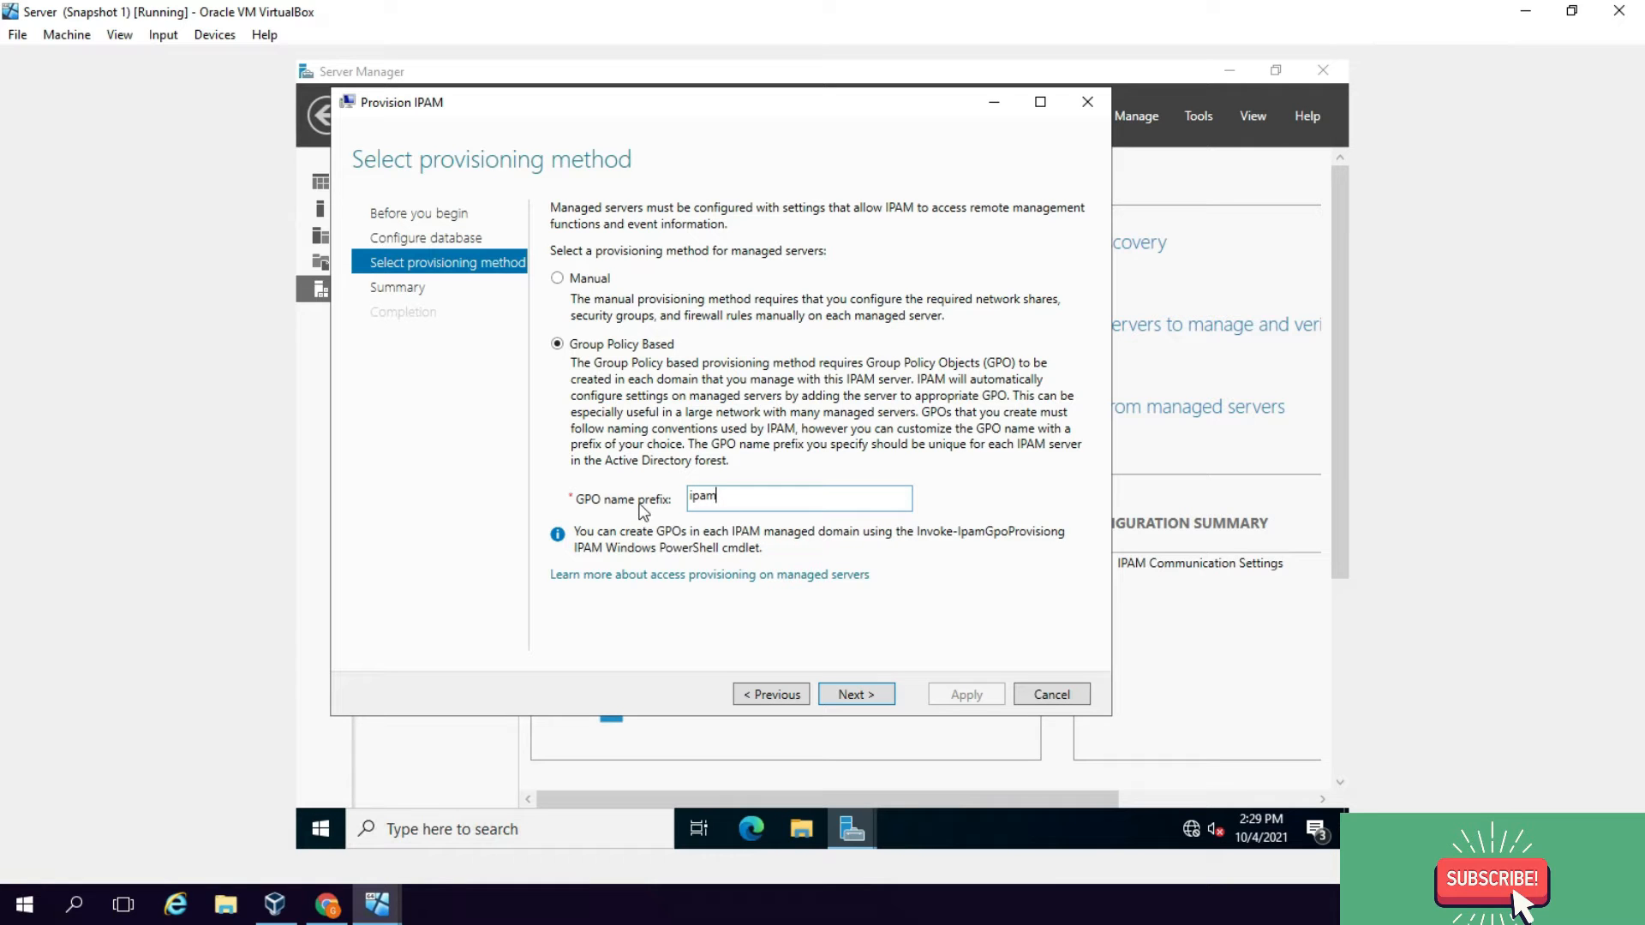
left_click(867, 697)
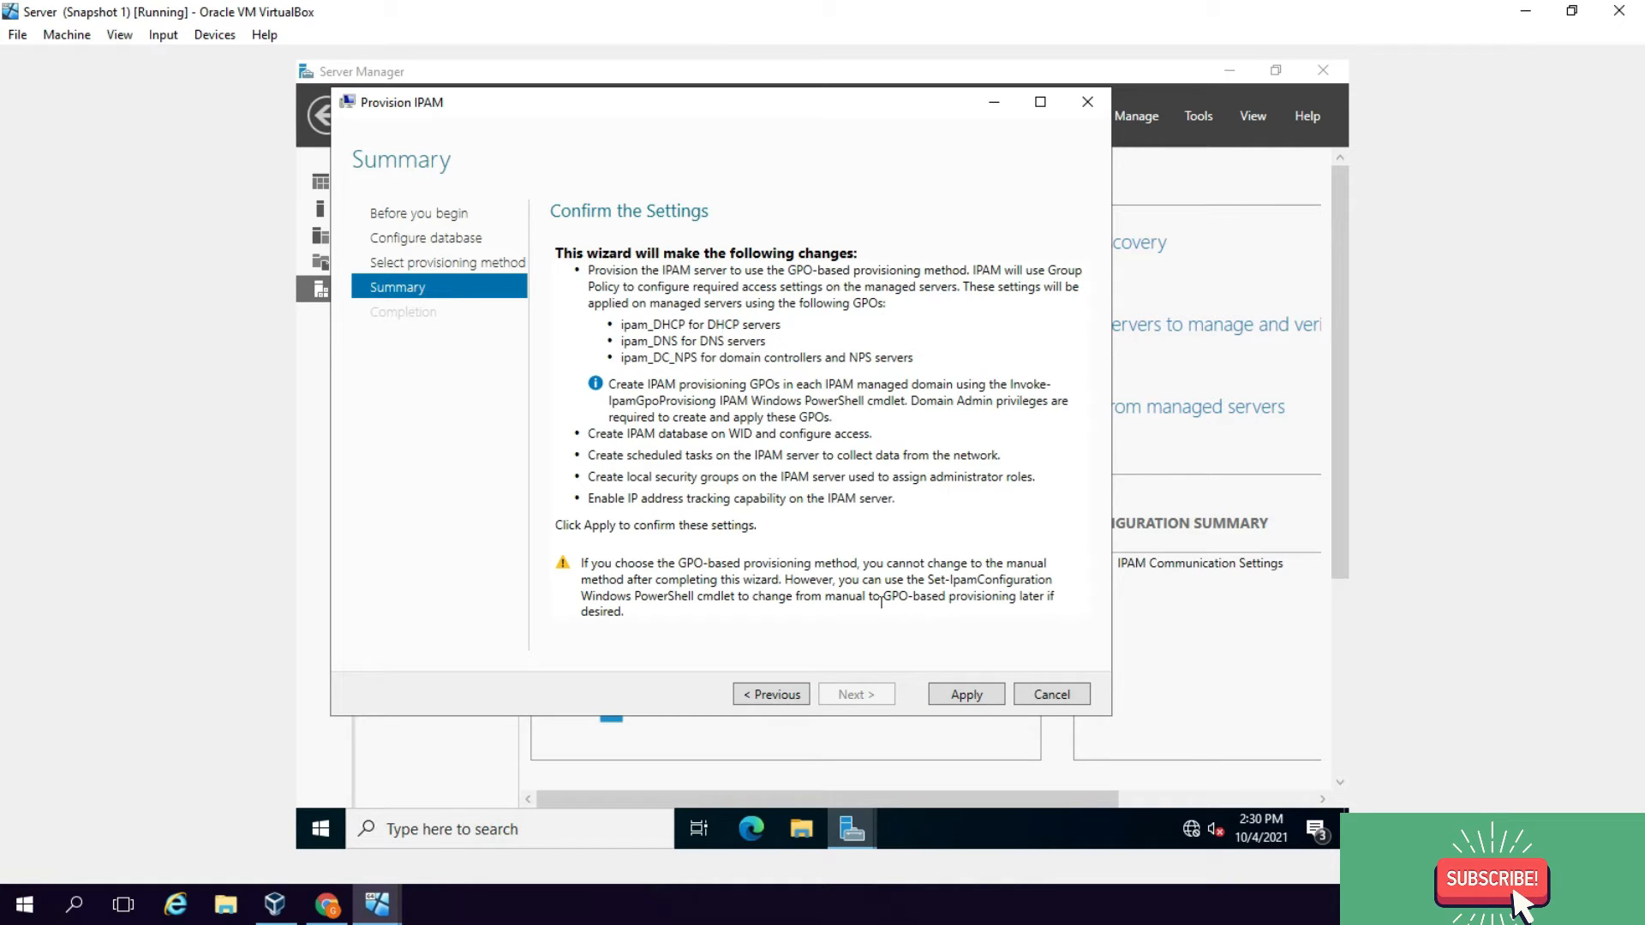
left_click(966, 695)
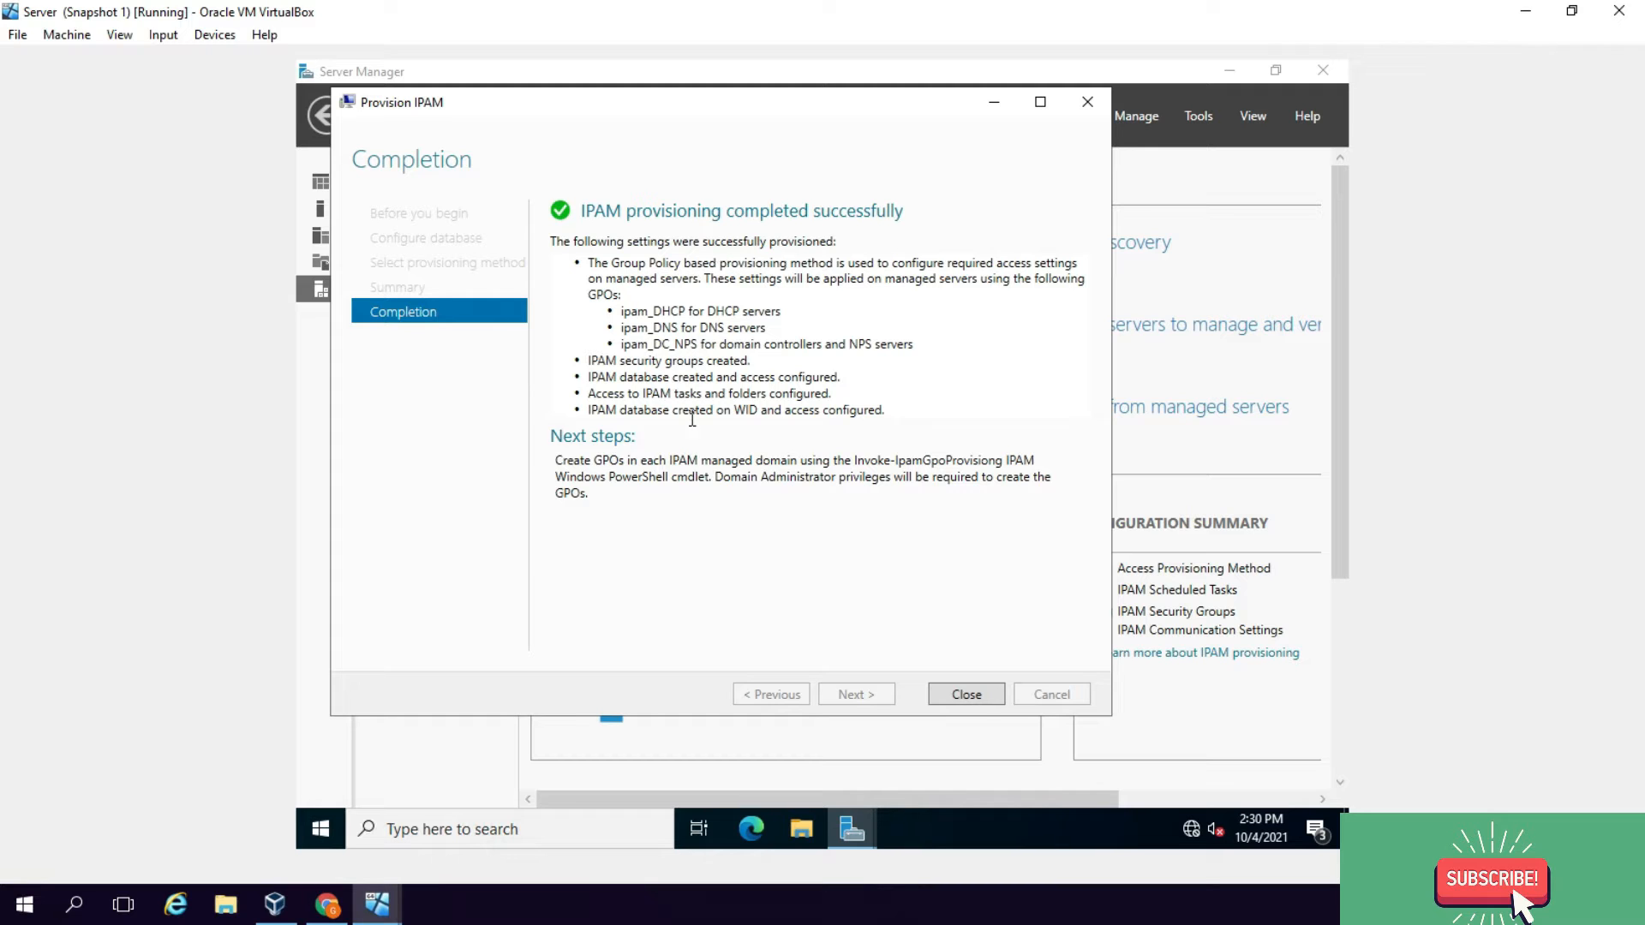
left_click(961, 696)
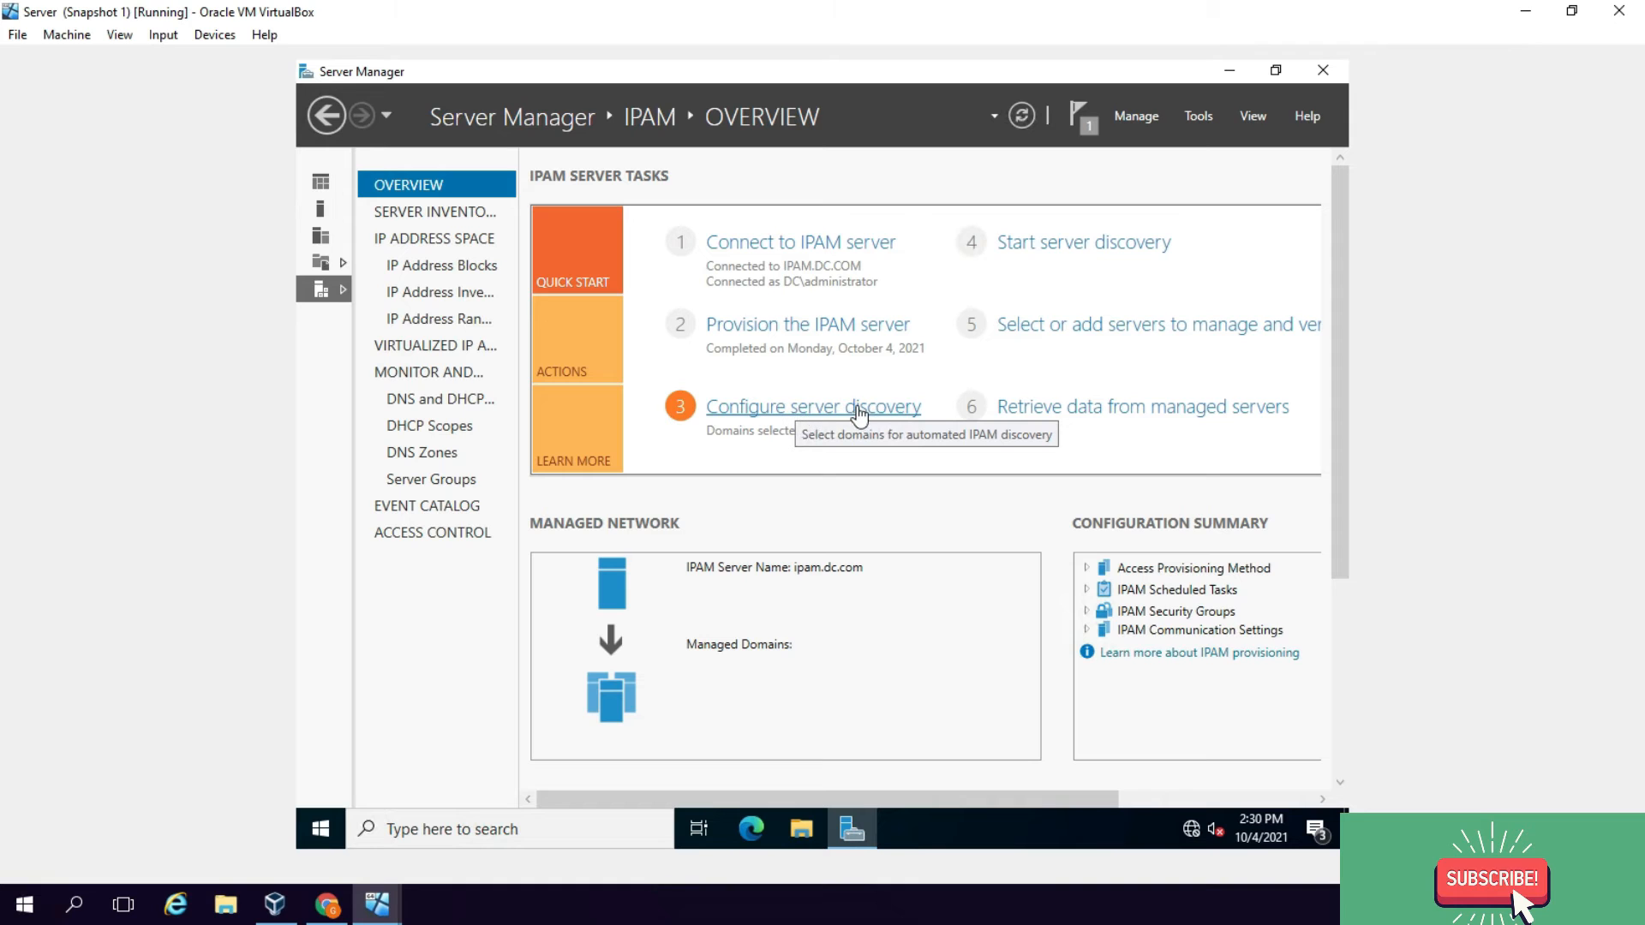
Step: Fetch the forests and add the dc.com root domain to server discovery for DC, DHCP and DNS roles
left_click(815, 412)
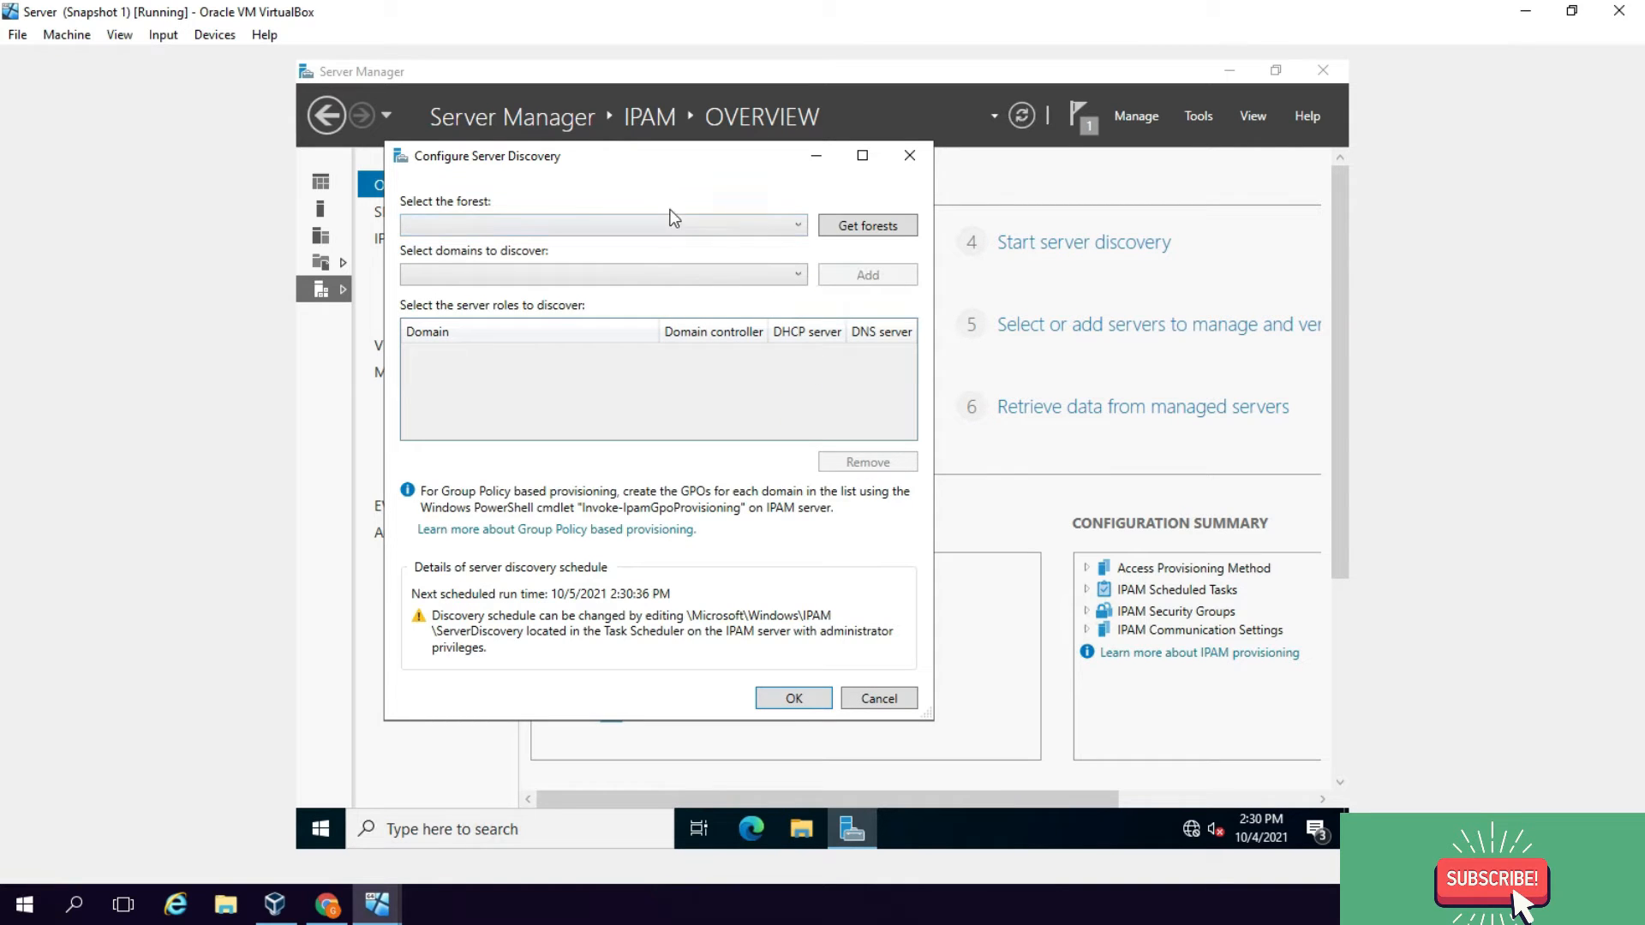
left_click(859, 228)
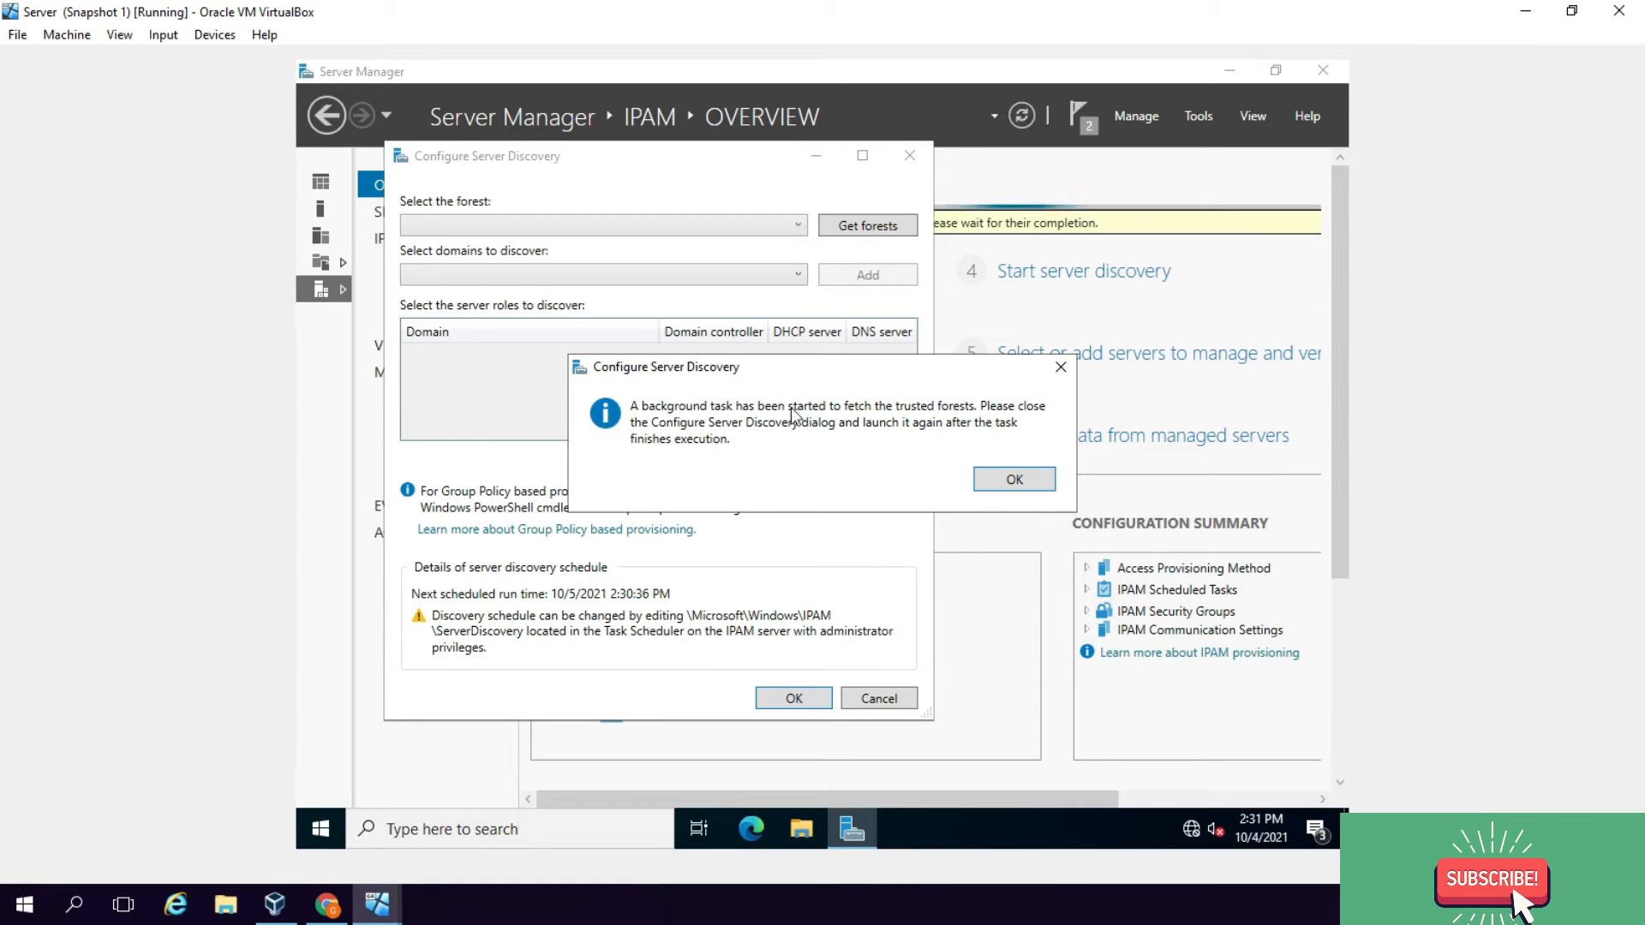
left_click(983, 477)
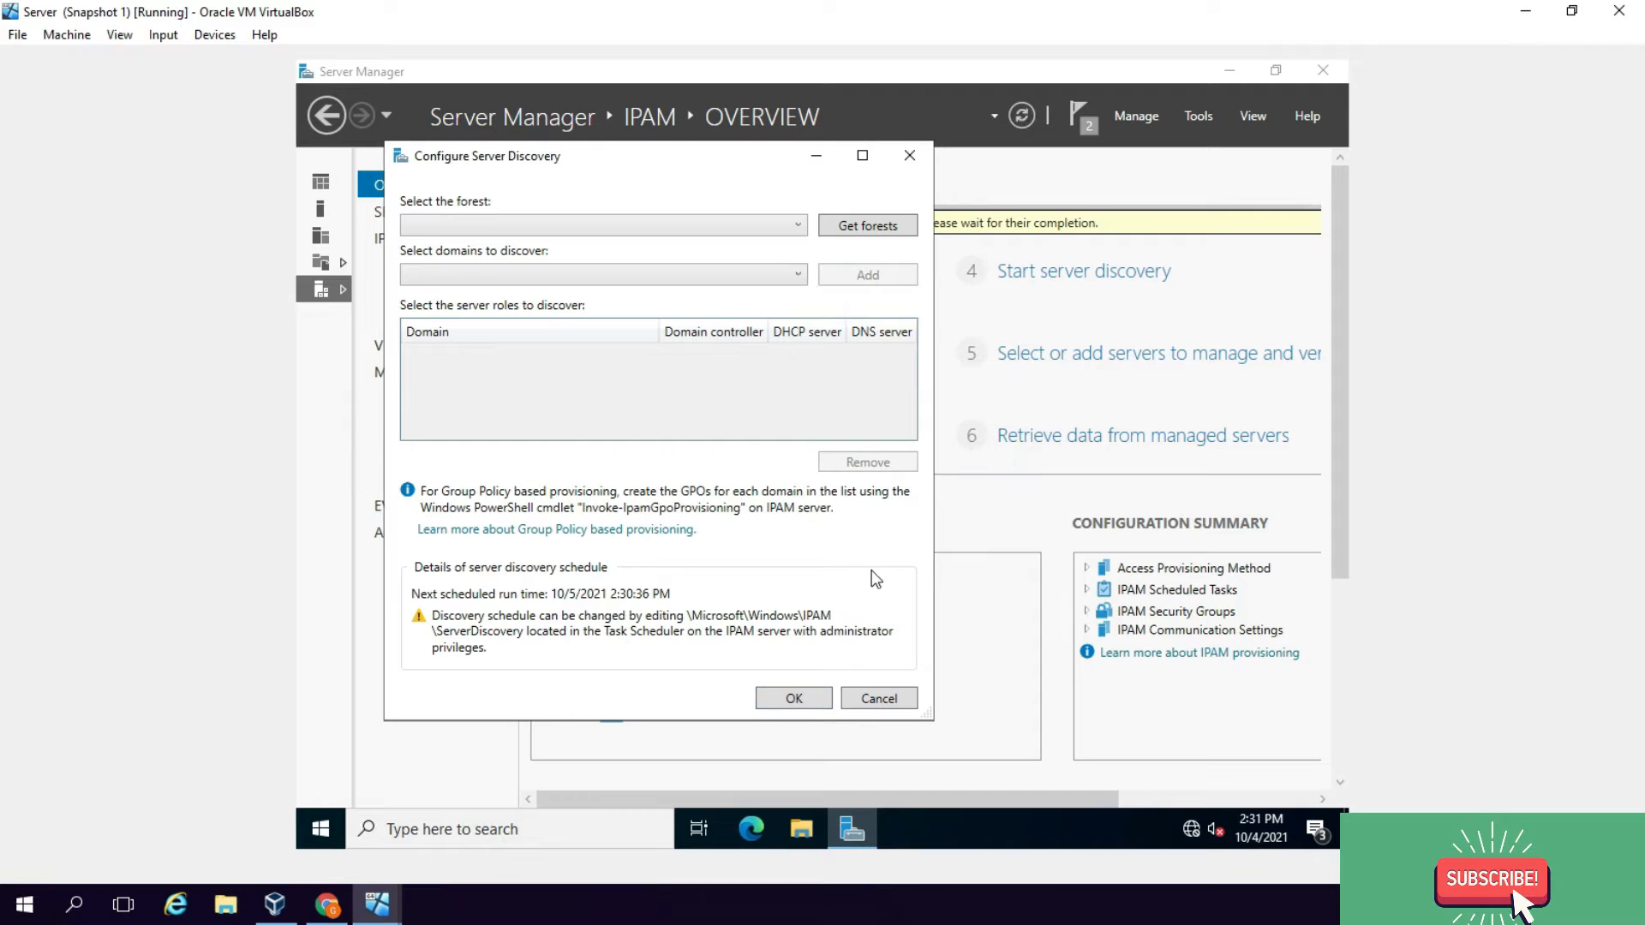
left_click(795, 698)
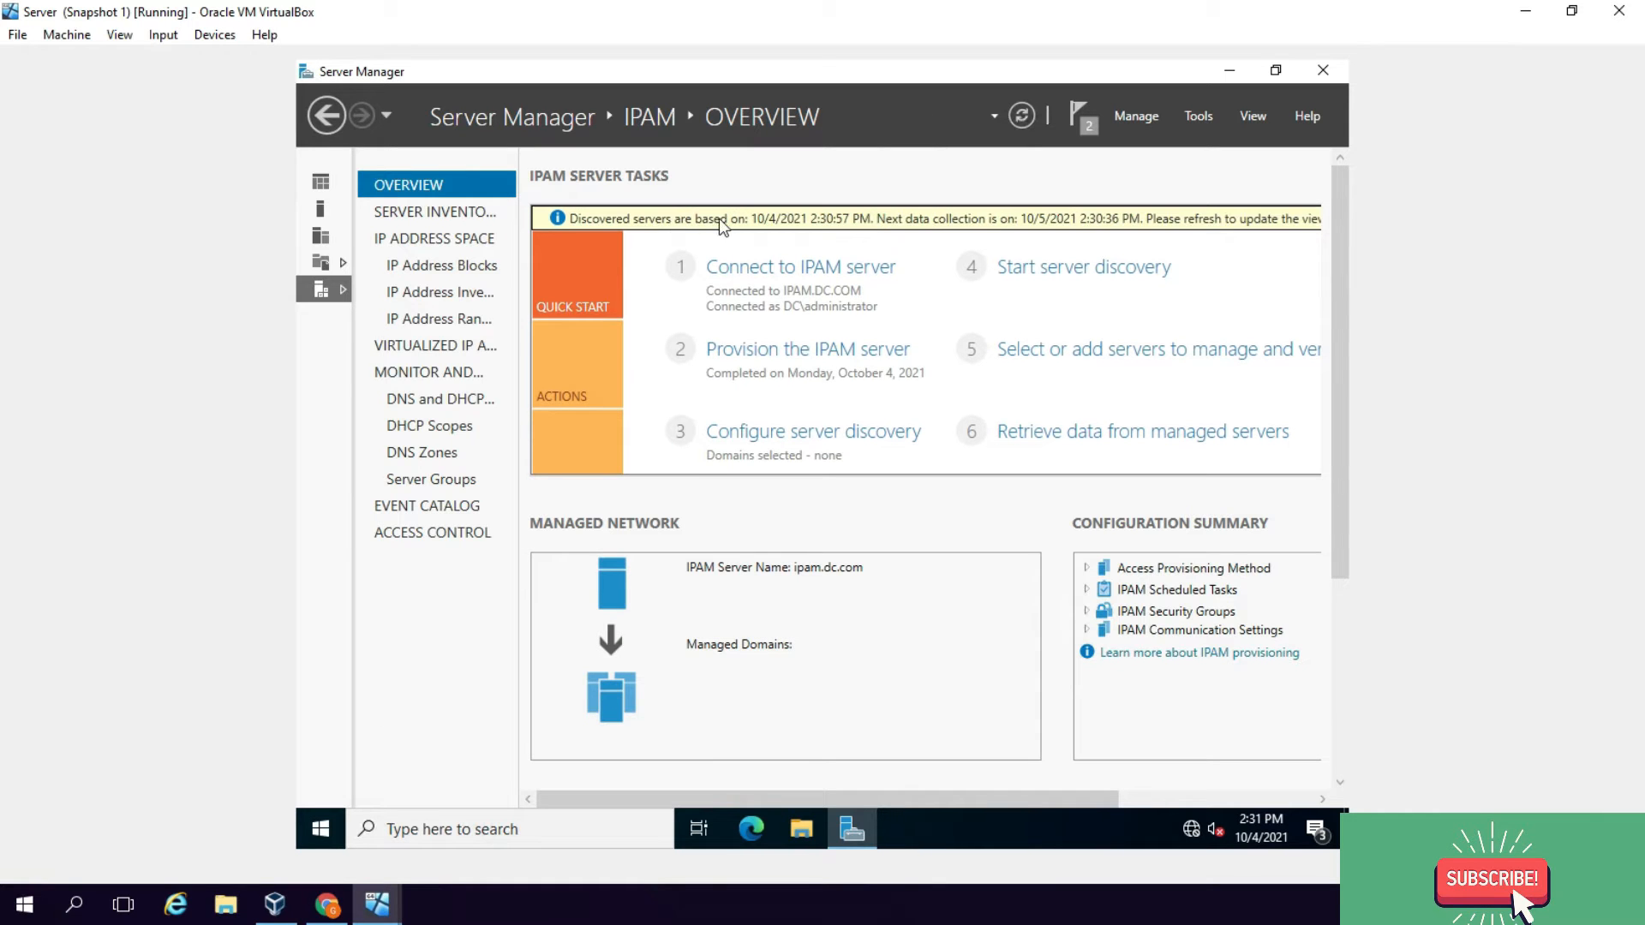
left_click(861, 433)
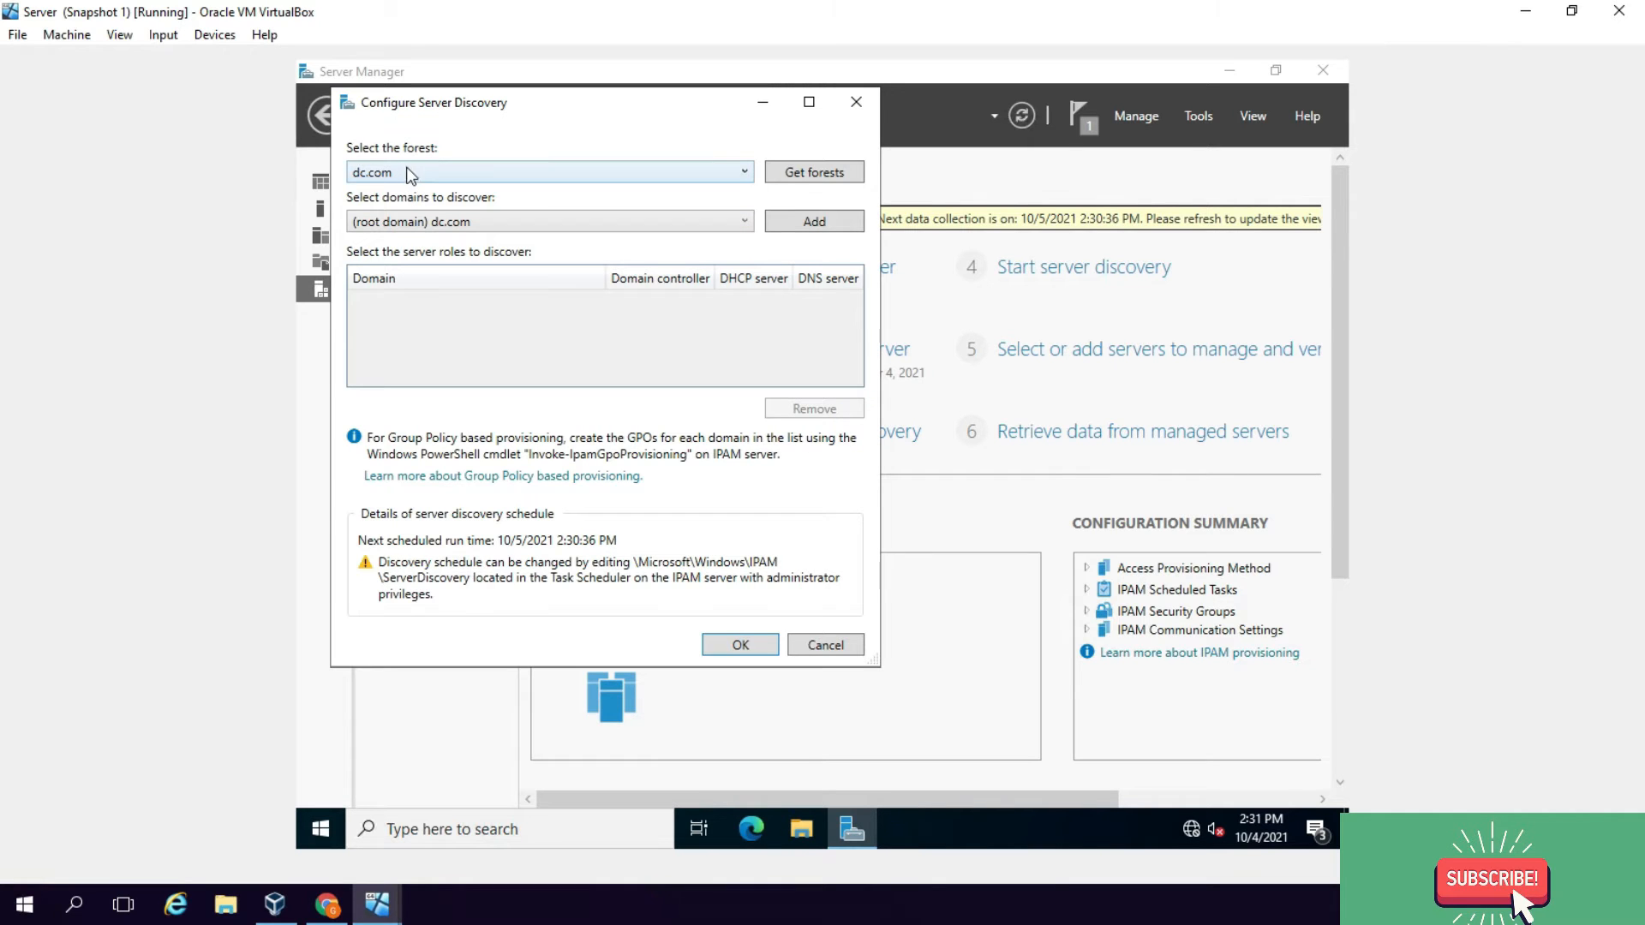
left_click(801, 221)
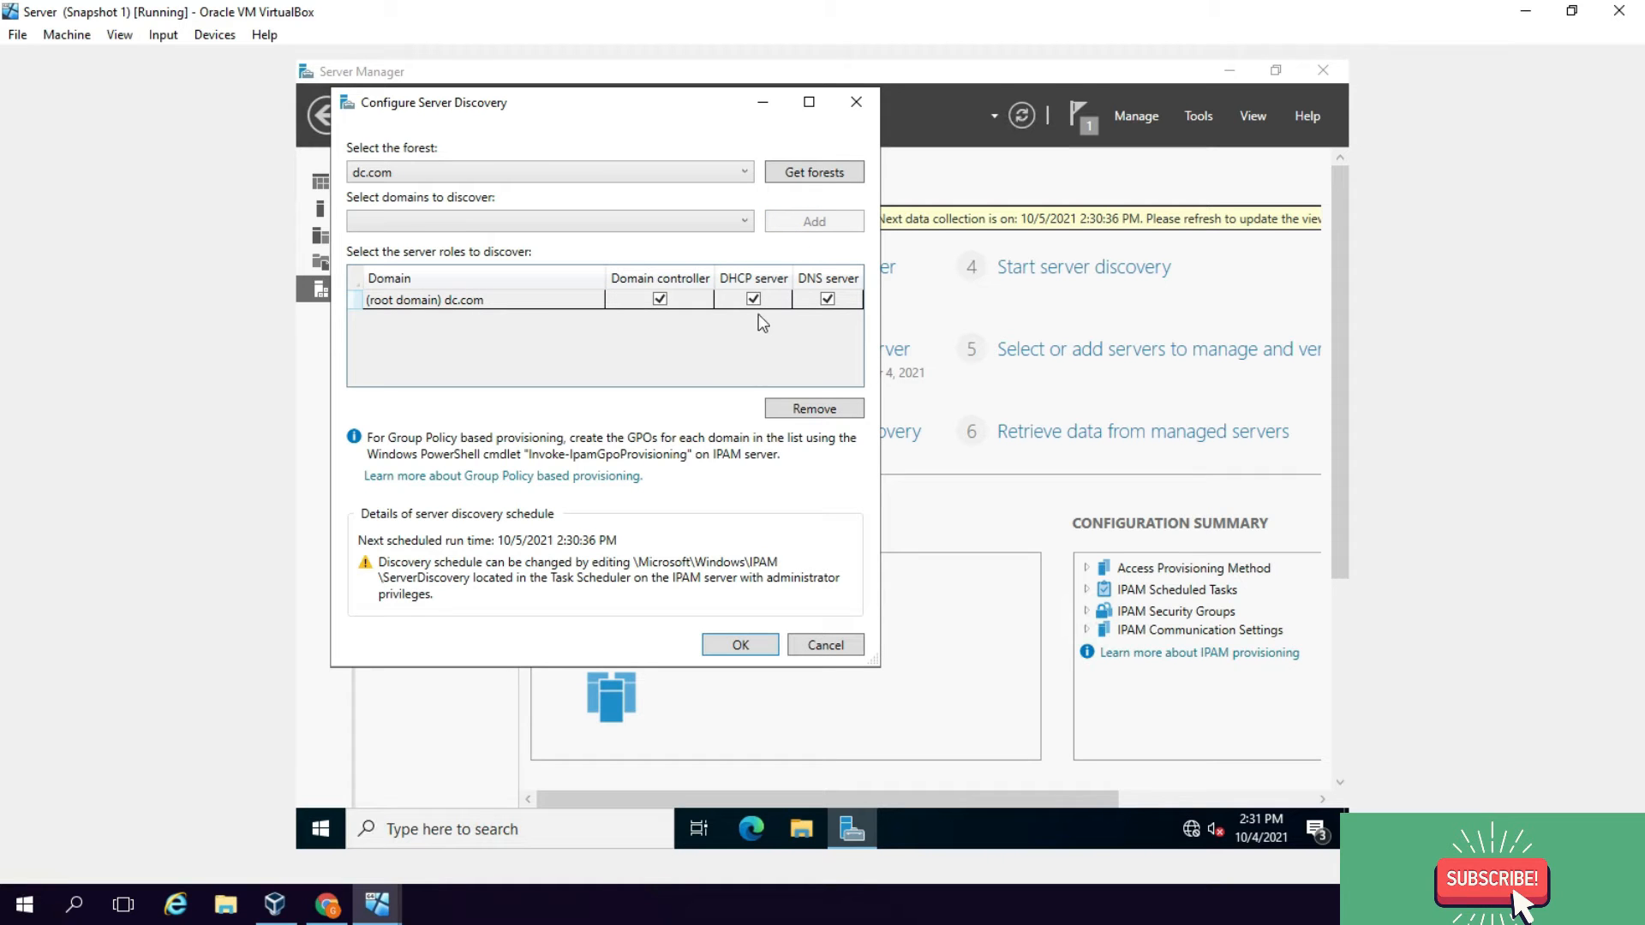
left_click(742, 645)
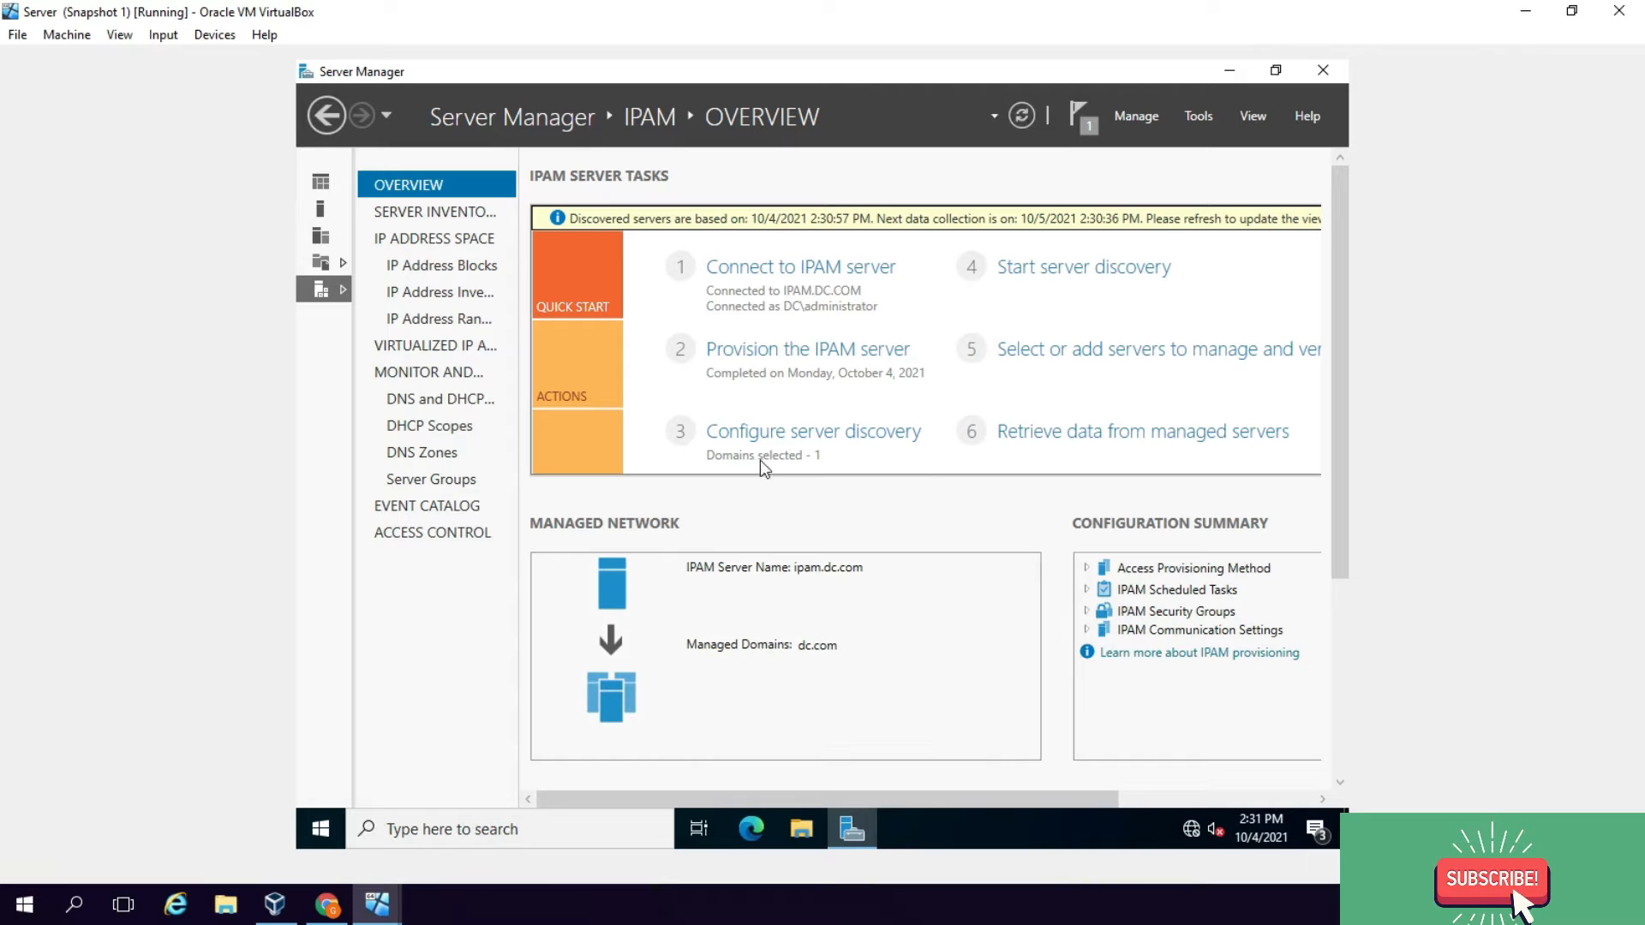
Step: Run server discovery on dc.com and list the discovered server in the IPv4 server inventory
left_click(1083, 273)
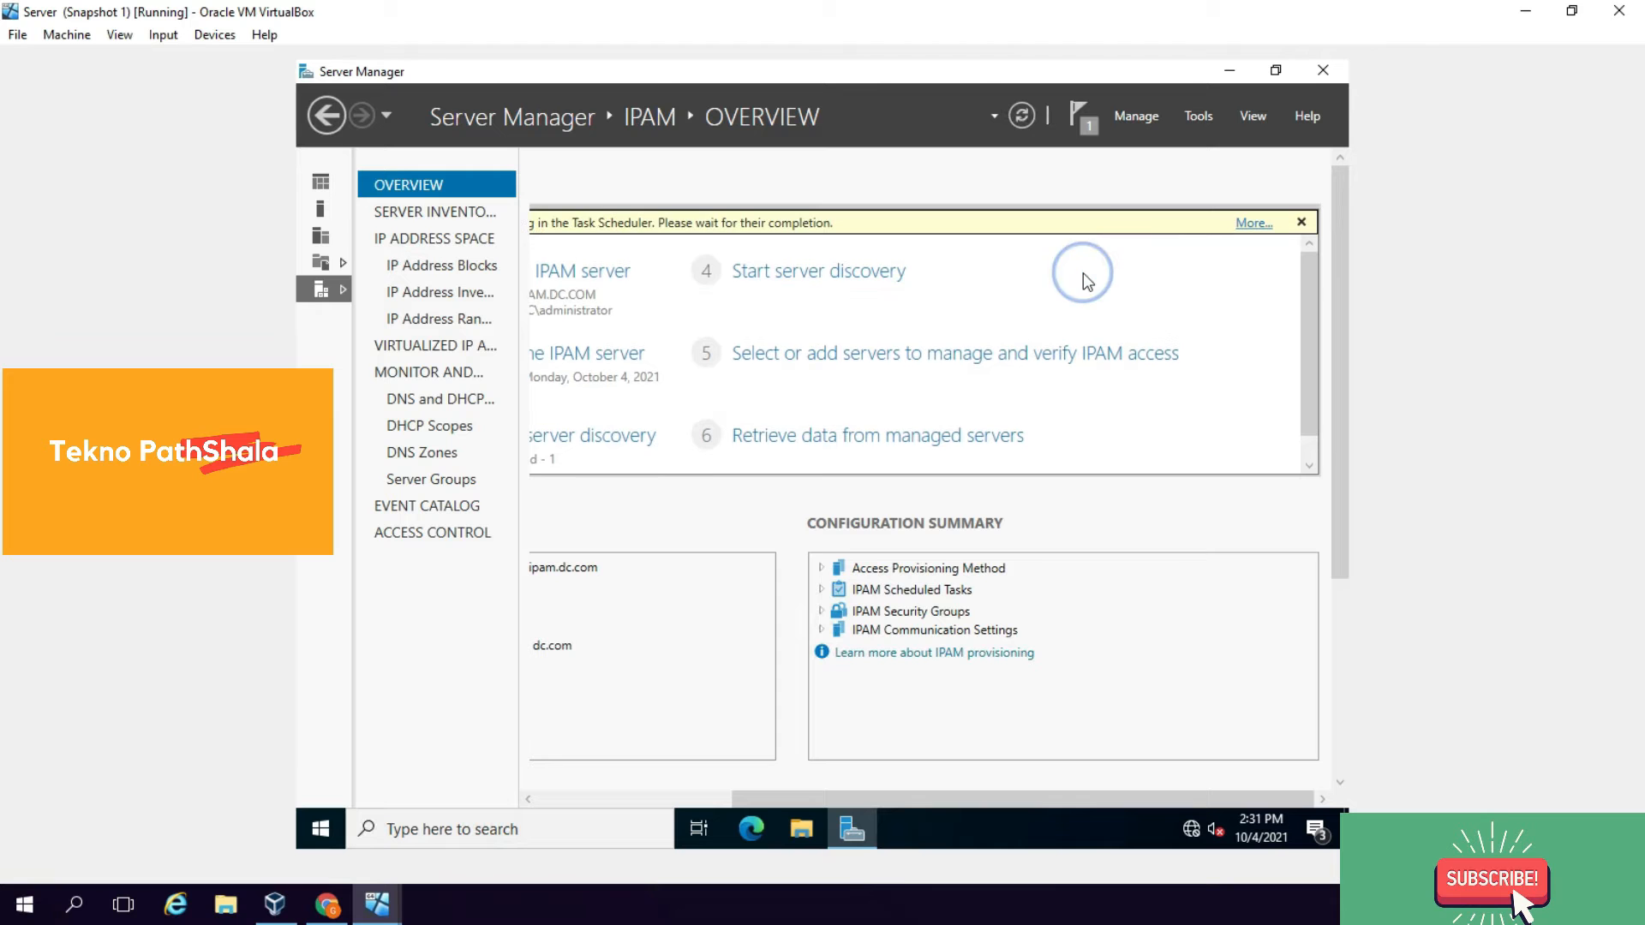
left_click_drag(851, 797, 626, 797)
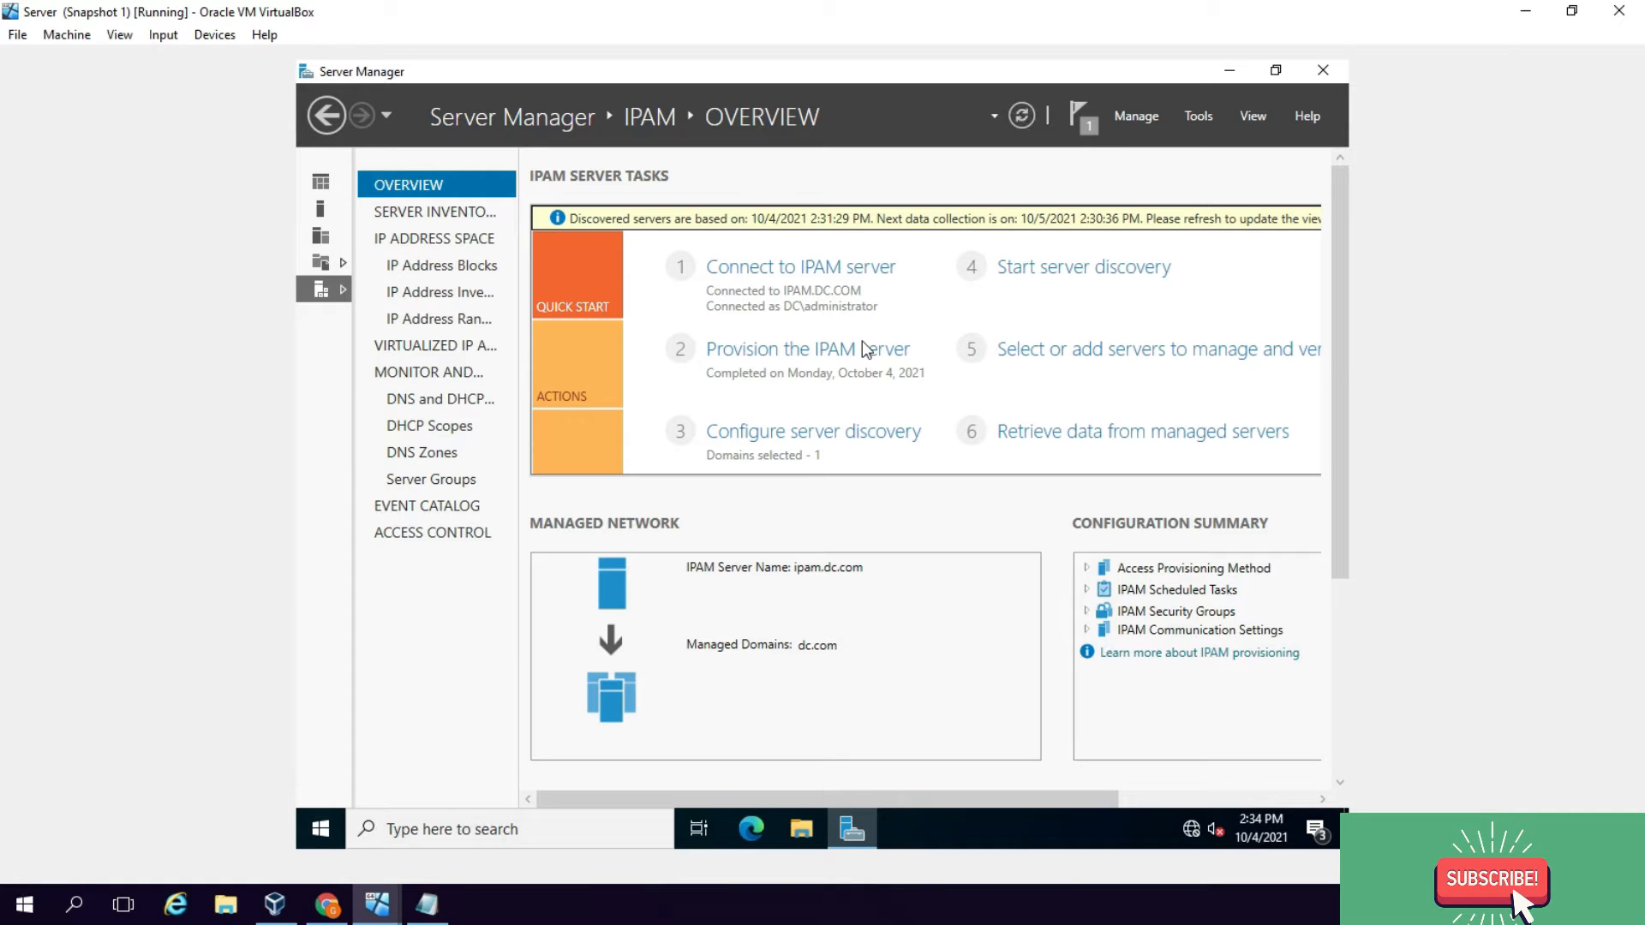
left_click(1062, 351)
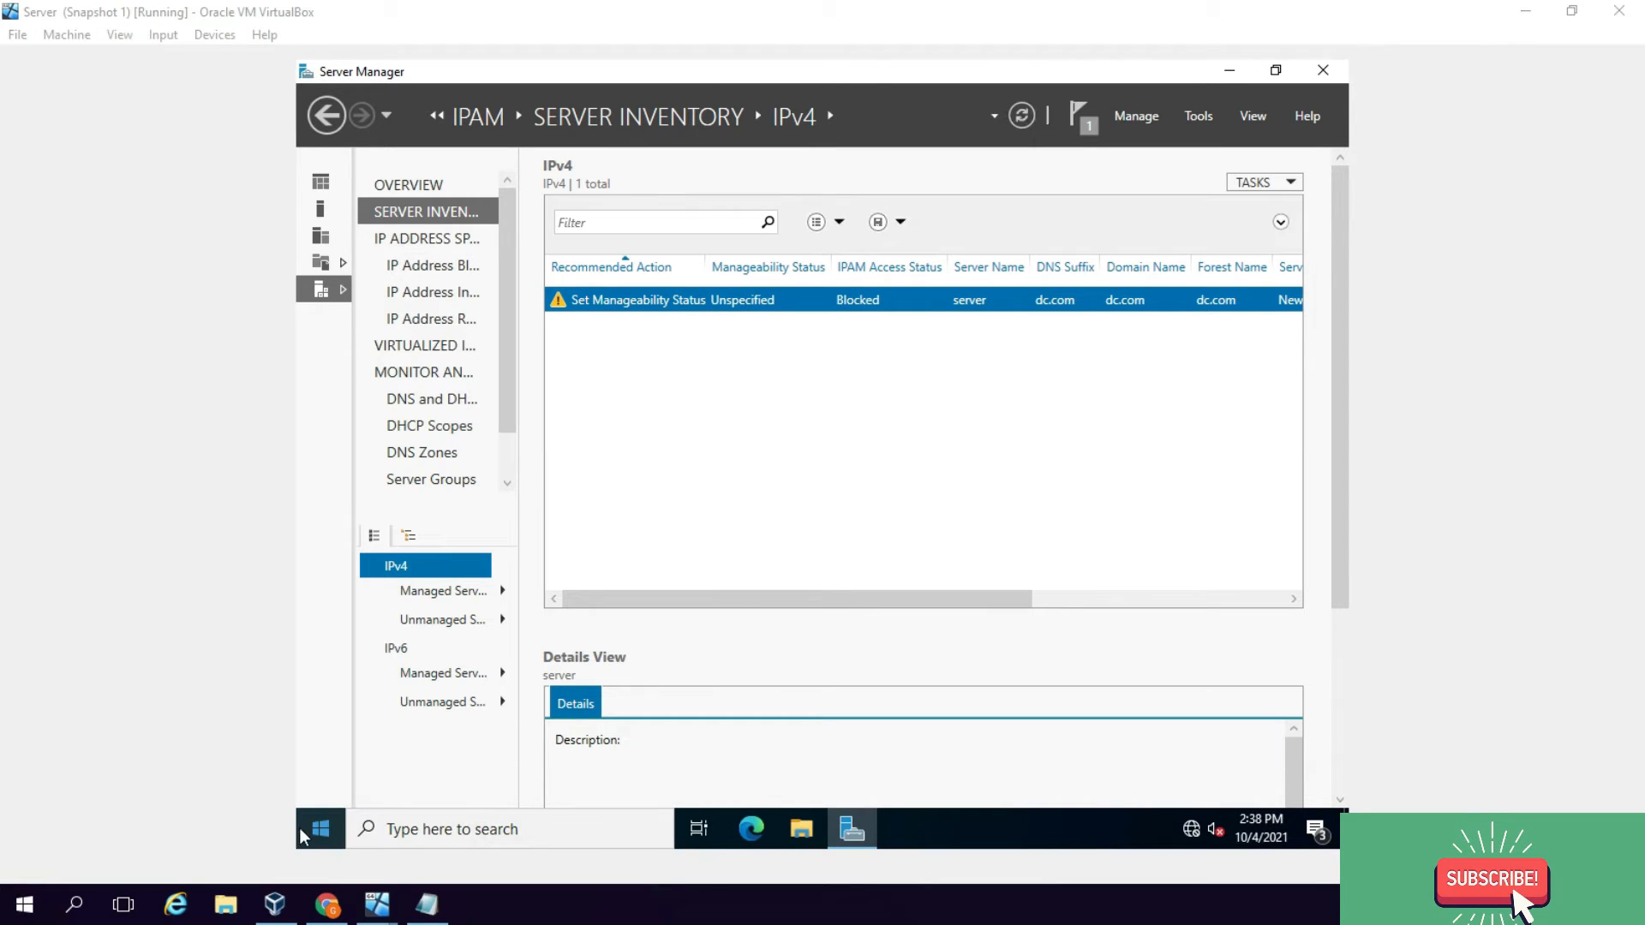
Step: In an administrator PowerShell, type 'Invoke-IpamGpoProvisioning -Domain dc.com -GpoPrefixName ipam -IpamServerFqdn'
right_click(322, 824)
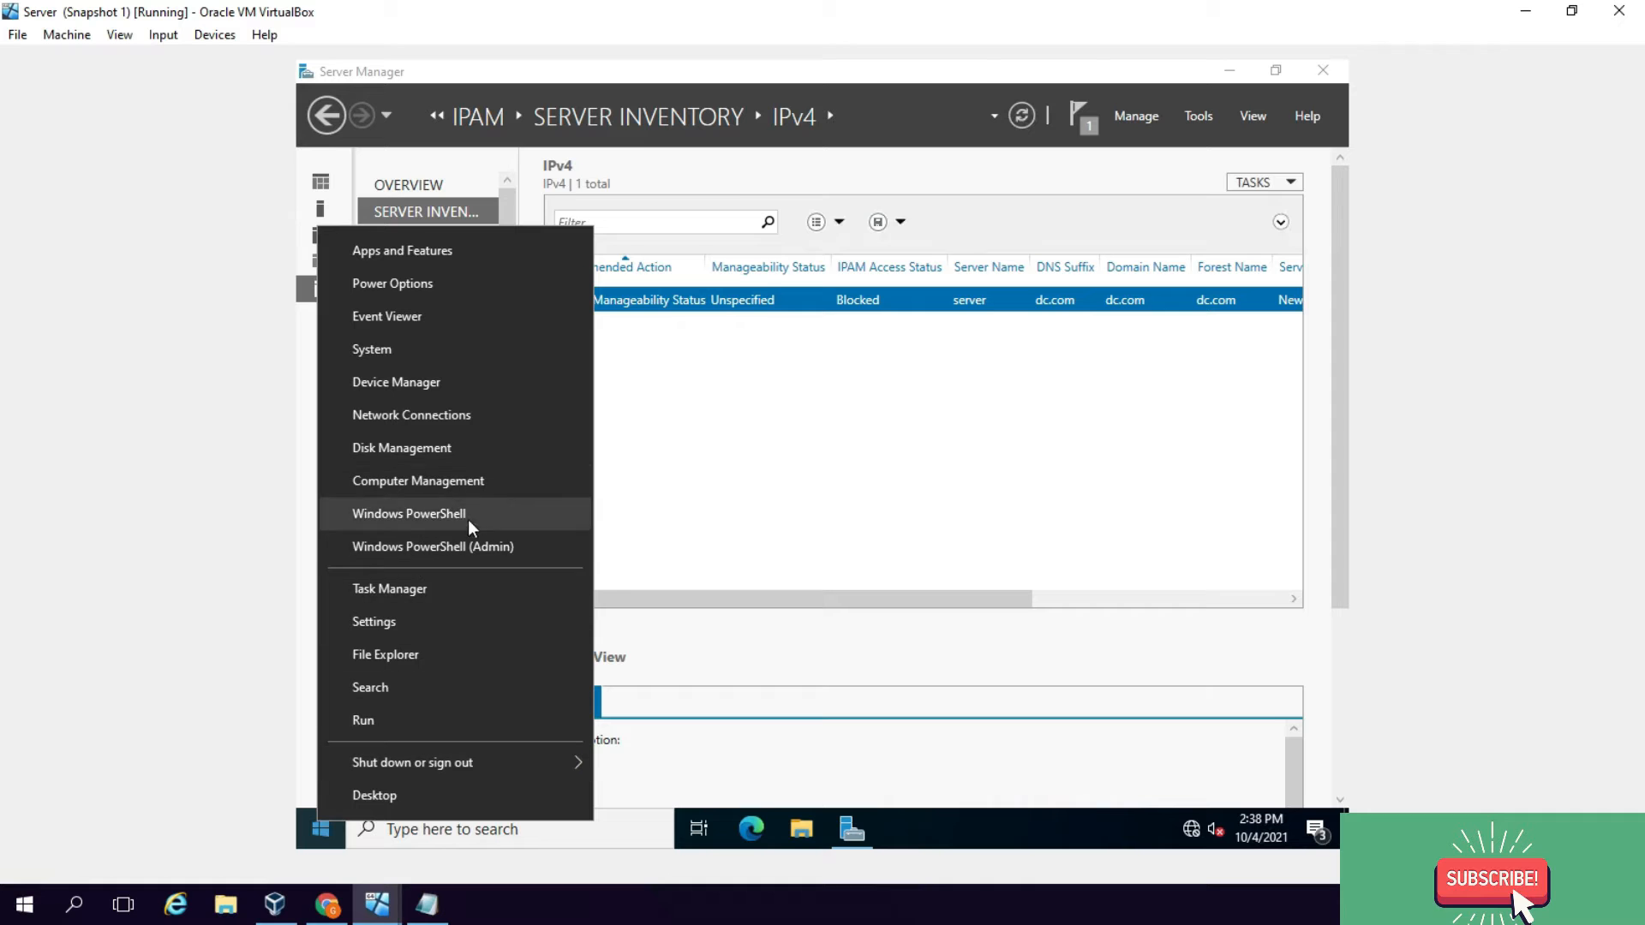
left_click(476, 541)
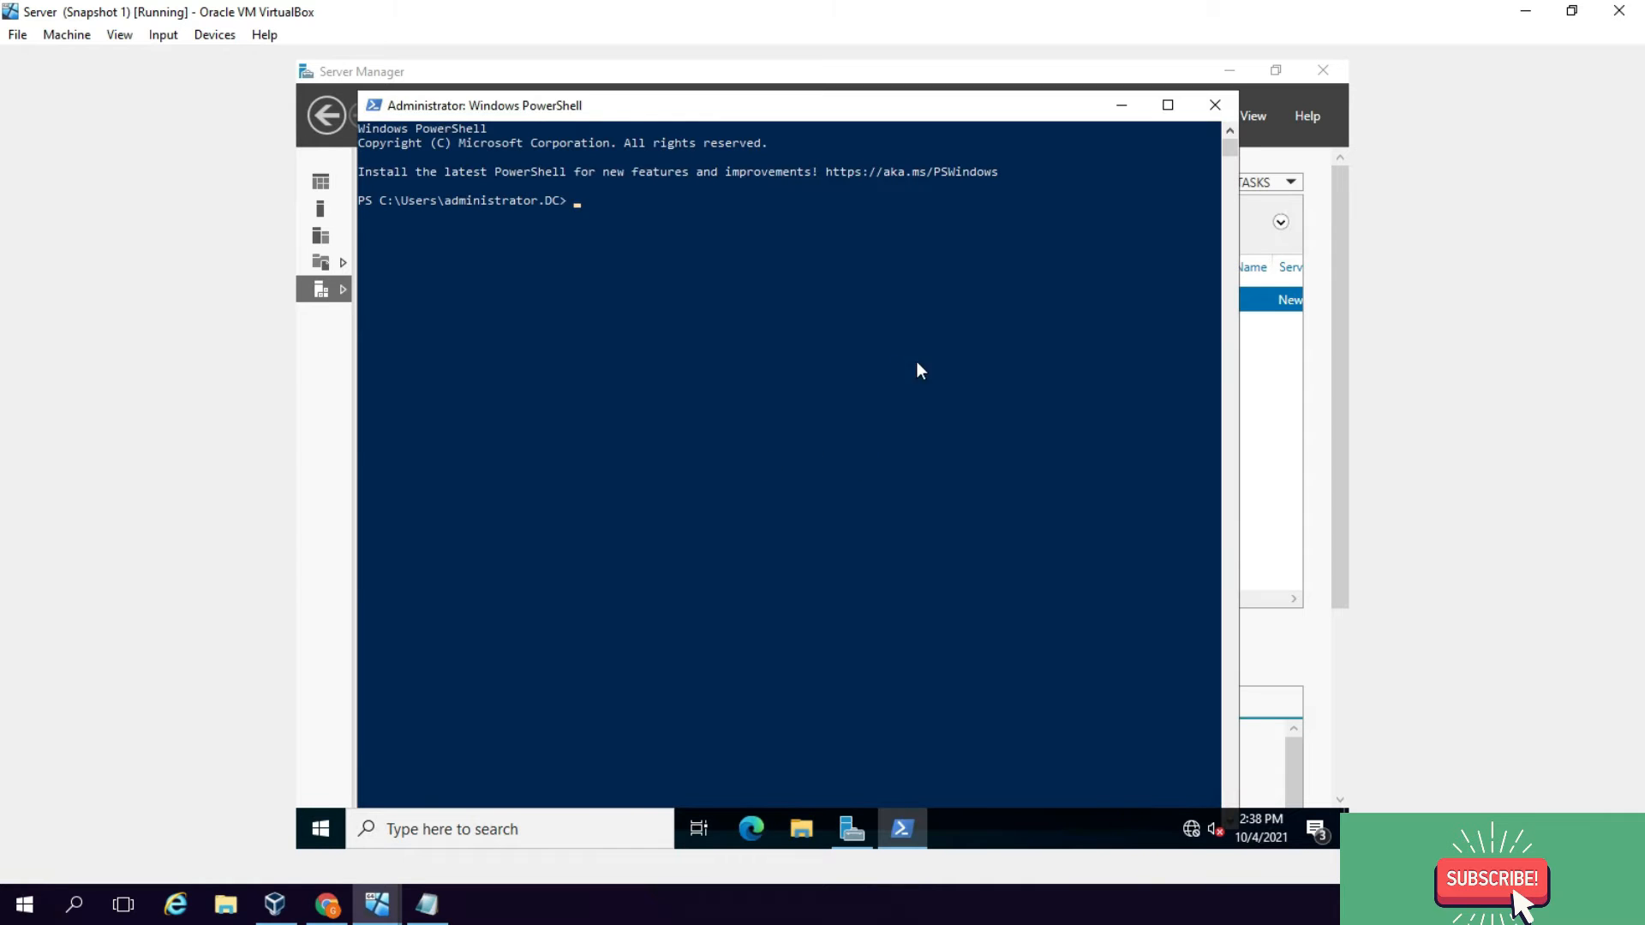
left_click(1571, 10)
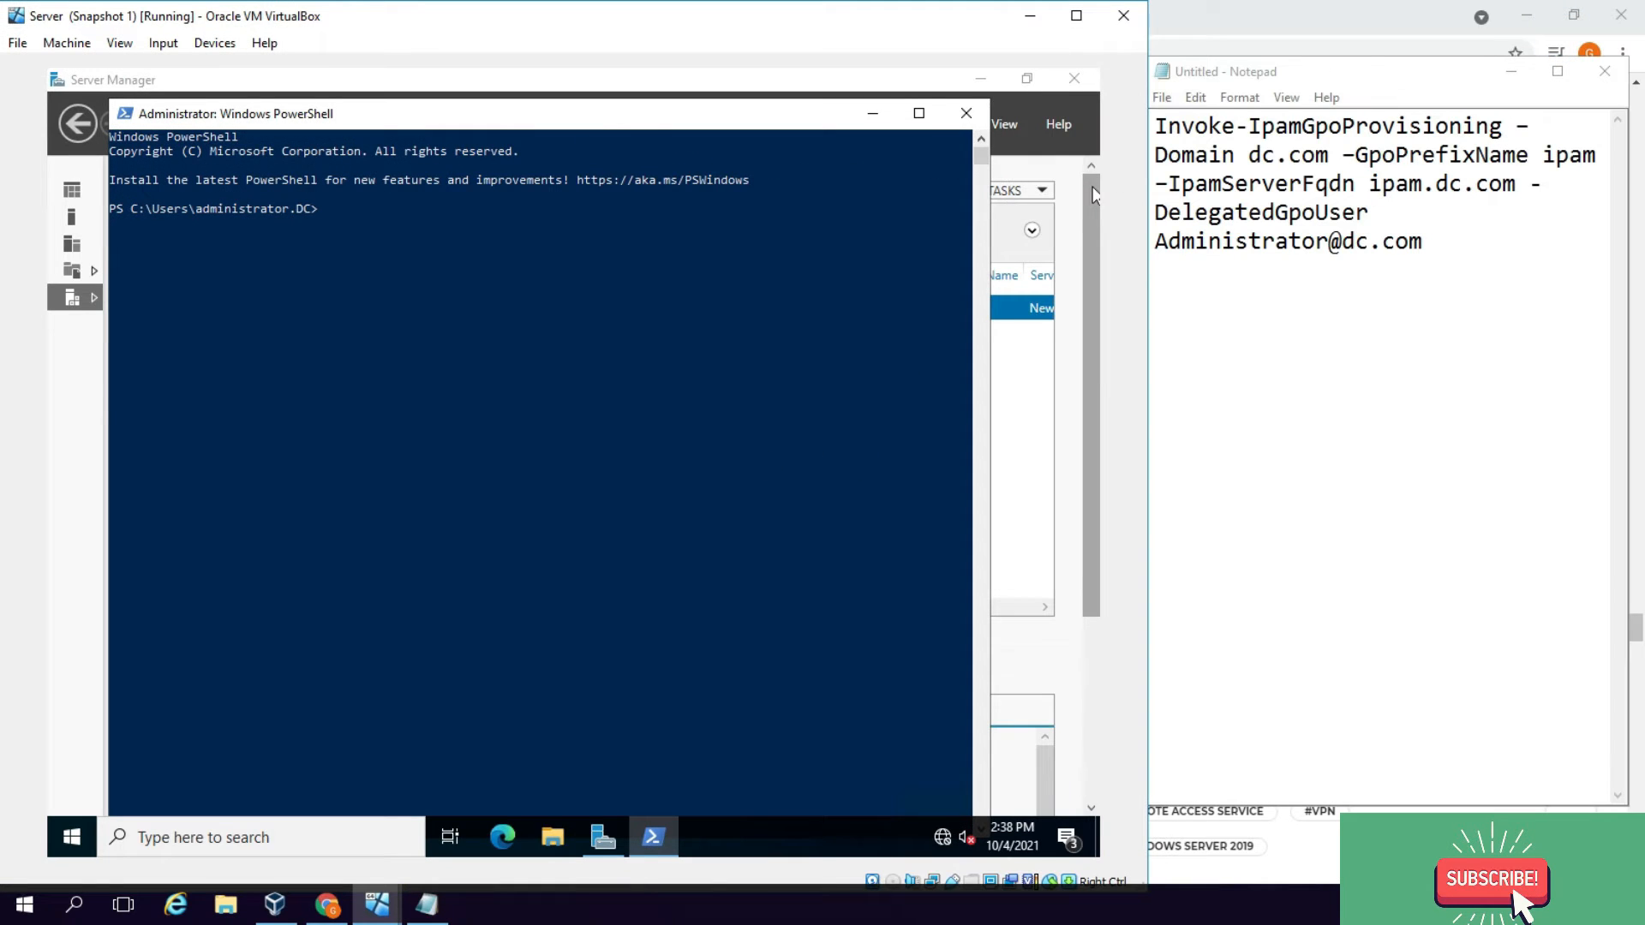
type("i")
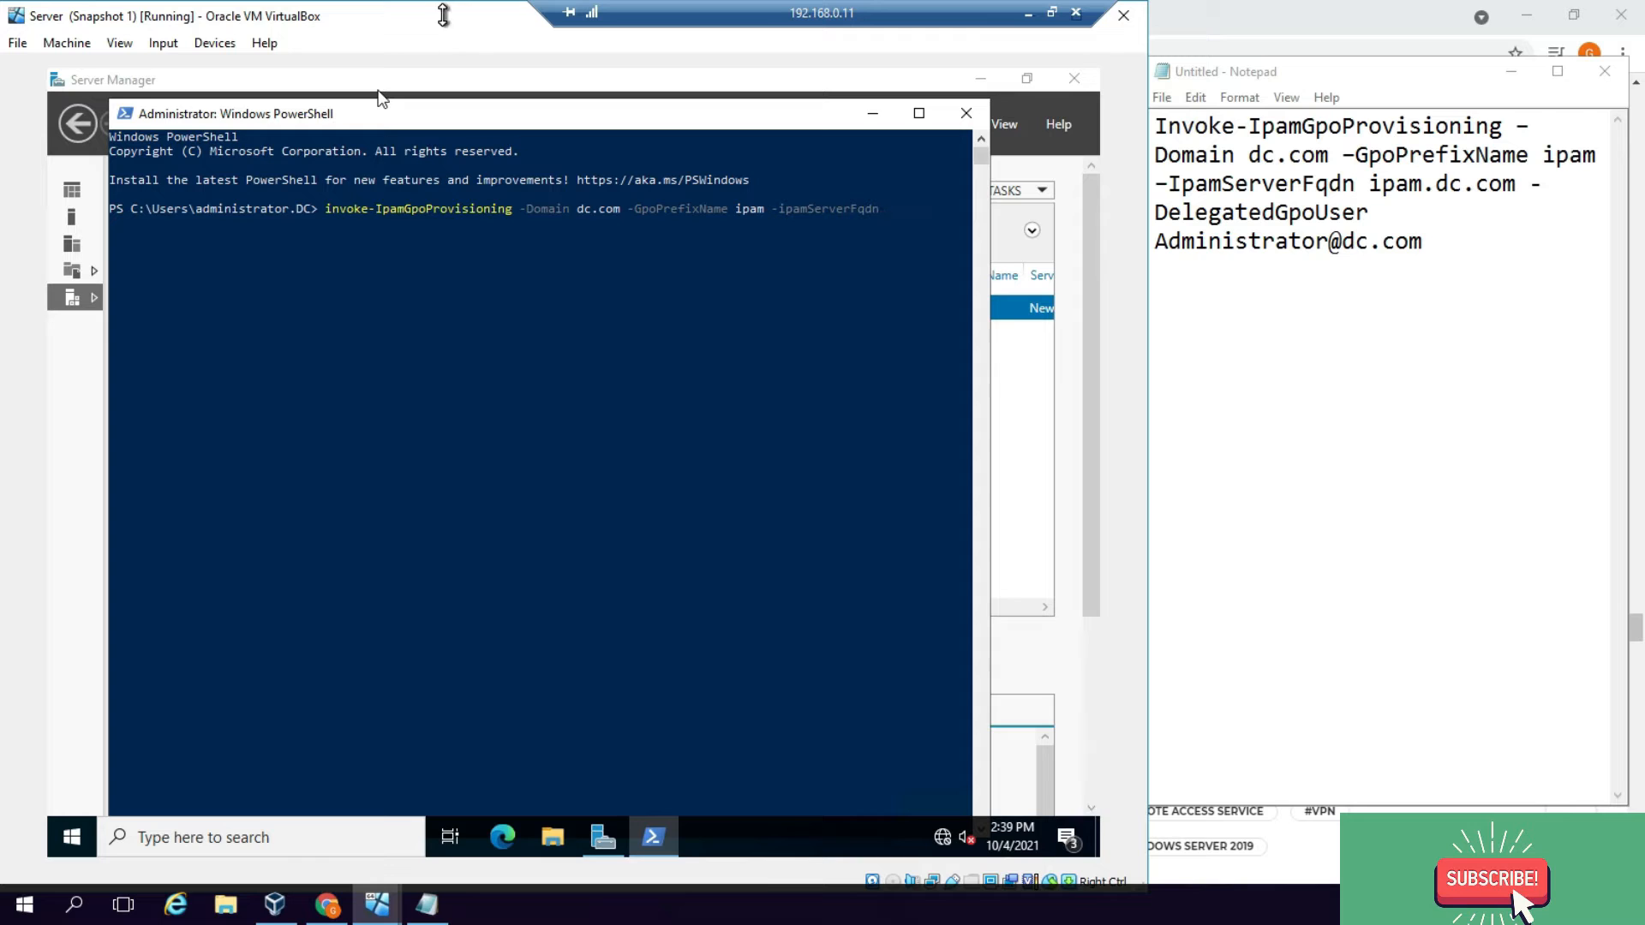
Step: Add the IPAM server FQDN and -DelegatedGpoUser with the domain administrator account, then run the command
type("i")
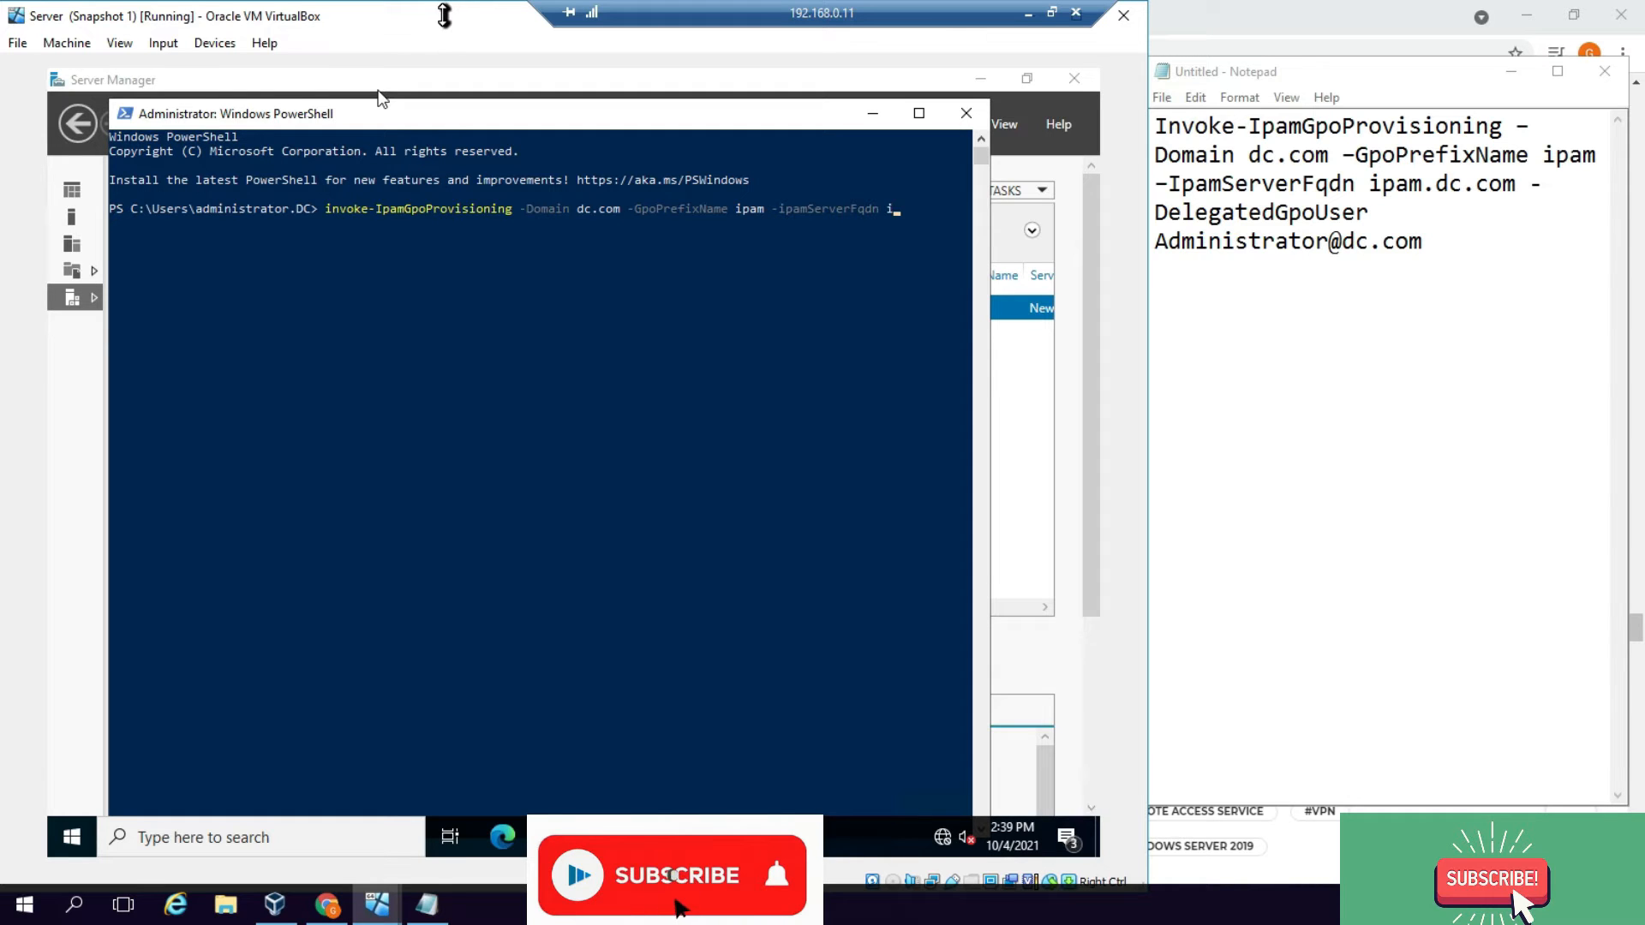
type("pam.d")
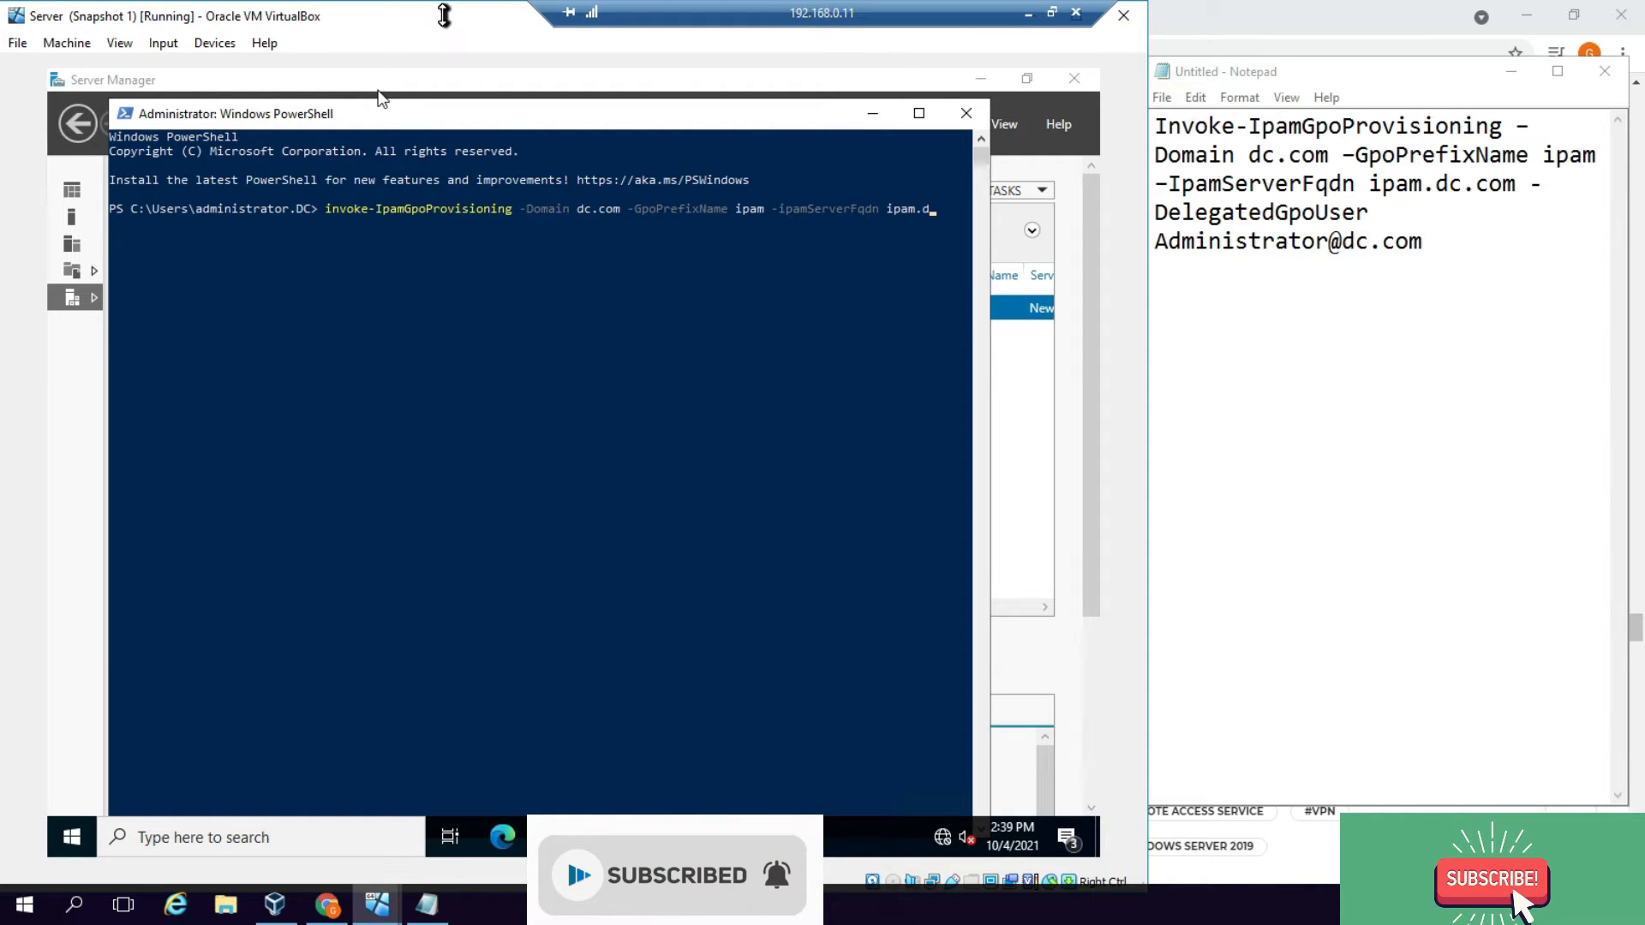
type(".com -Delegated")
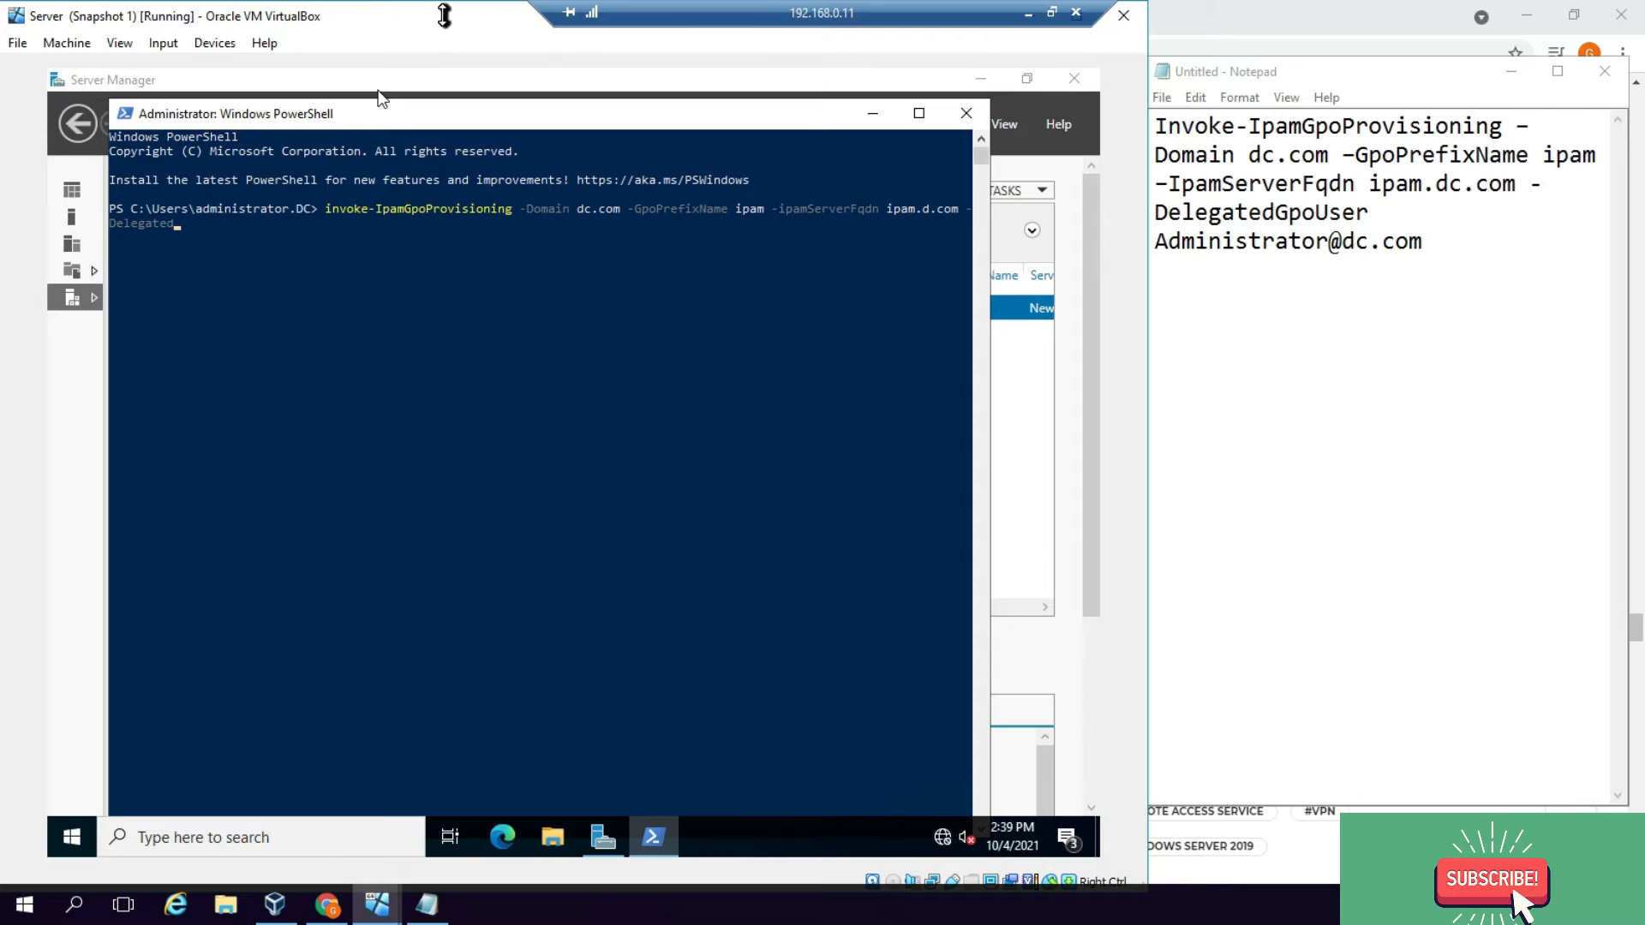
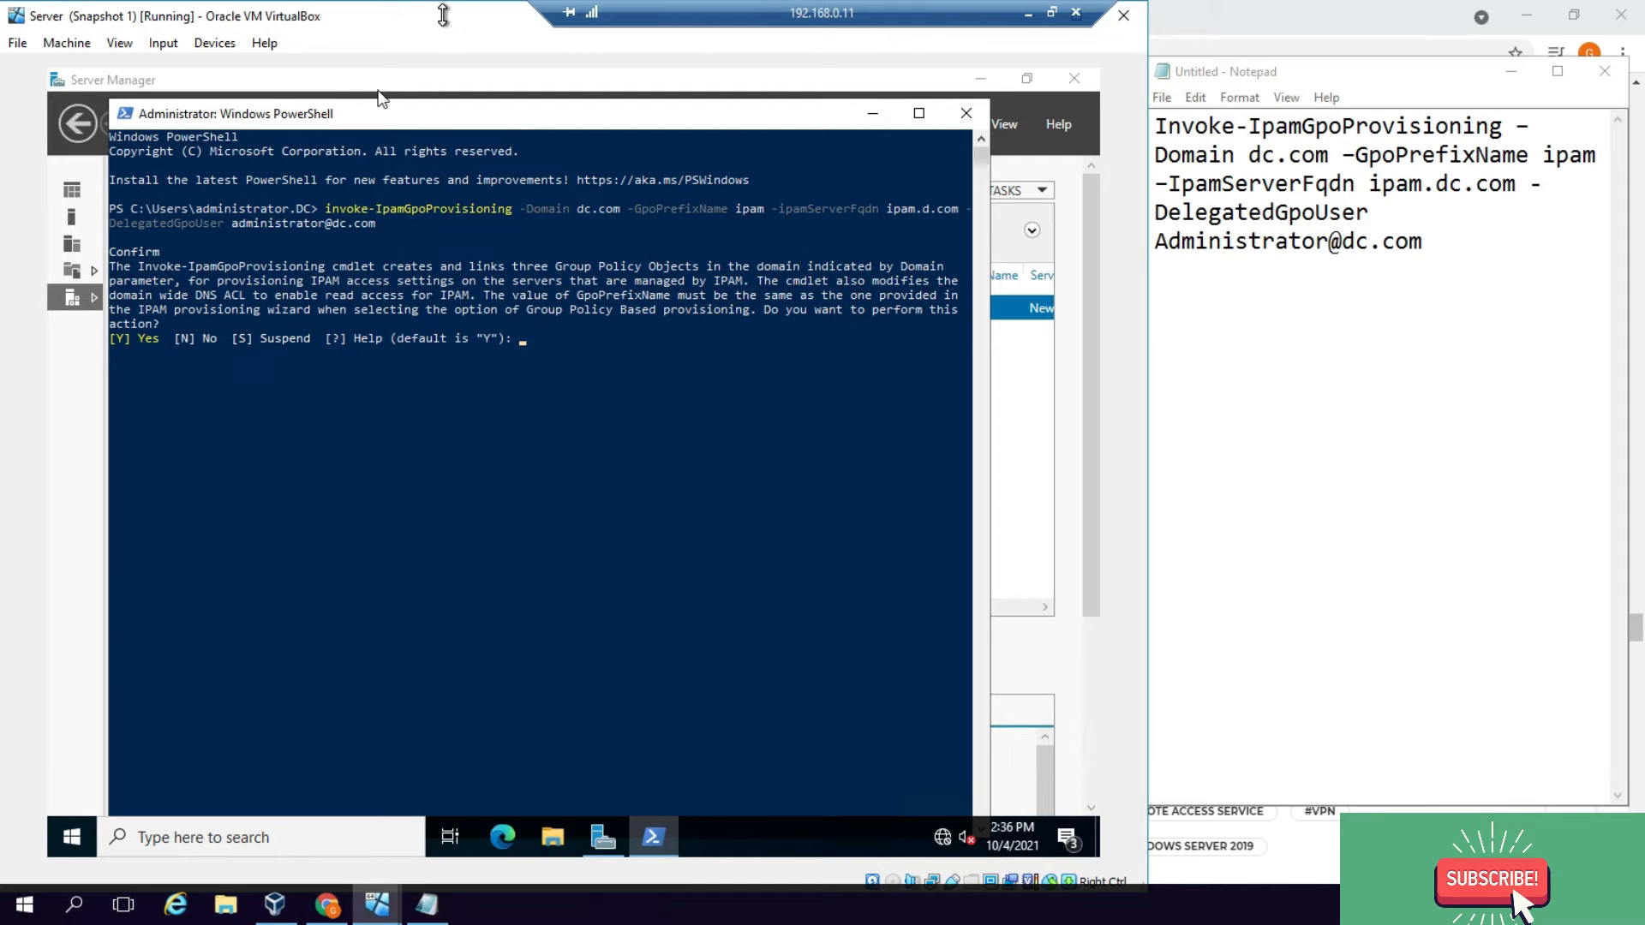
Step: Confirm the provisioning and answer Y at each GPO permission continue prompt until it finishes
key("Return")
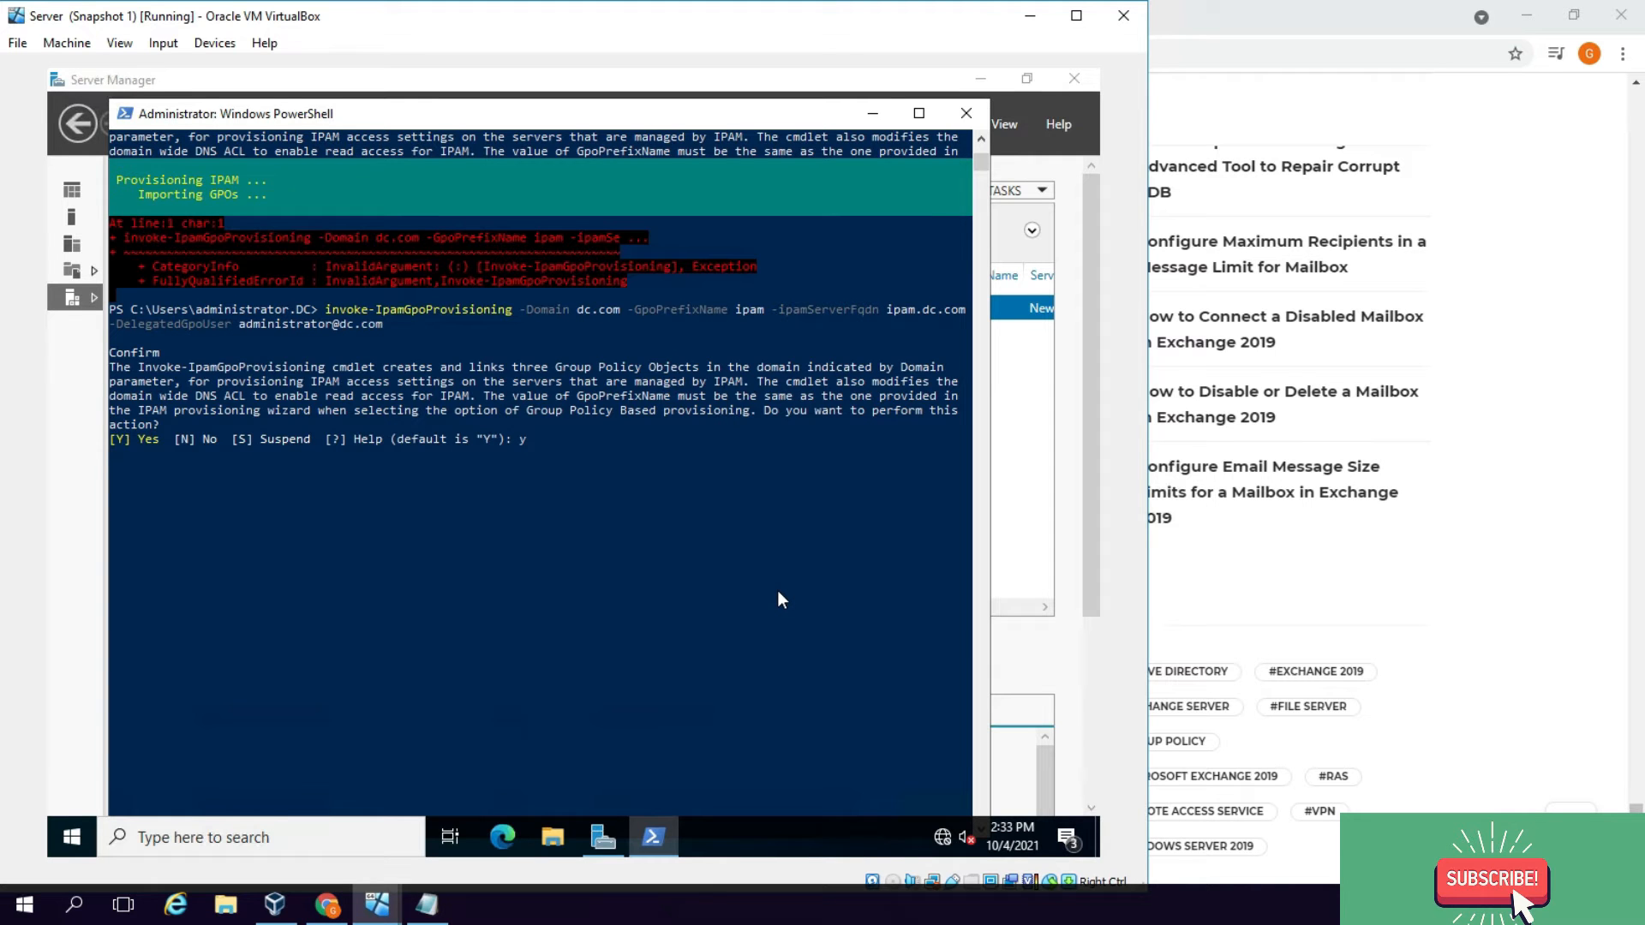
scroll(778, 589, "down", 5)
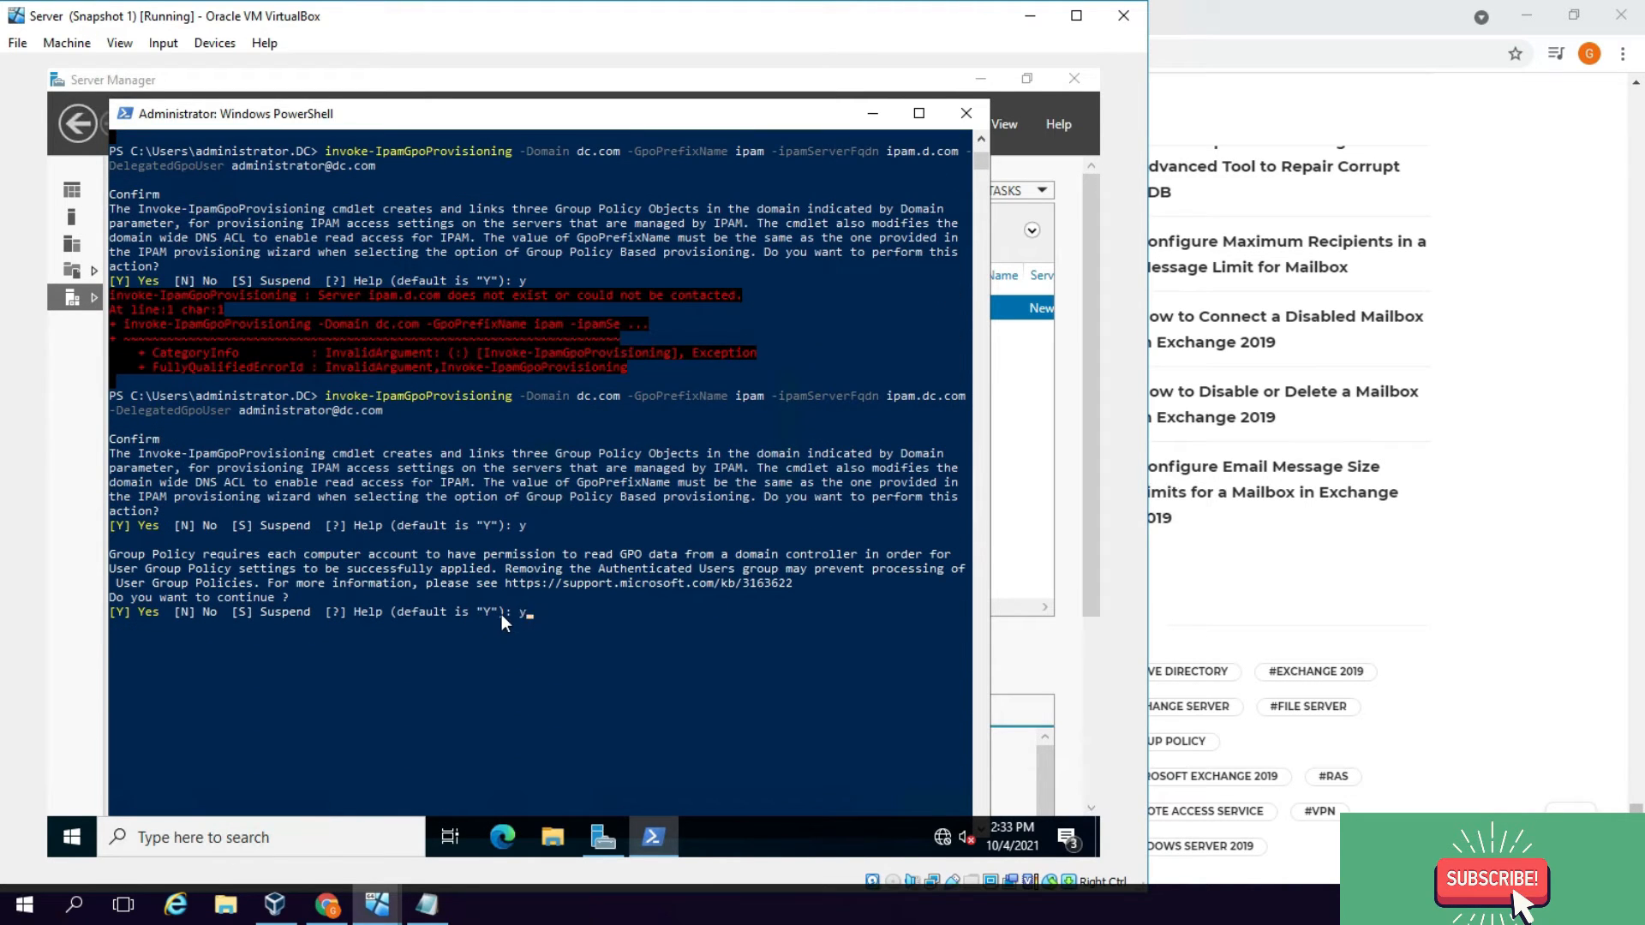
key("Return")
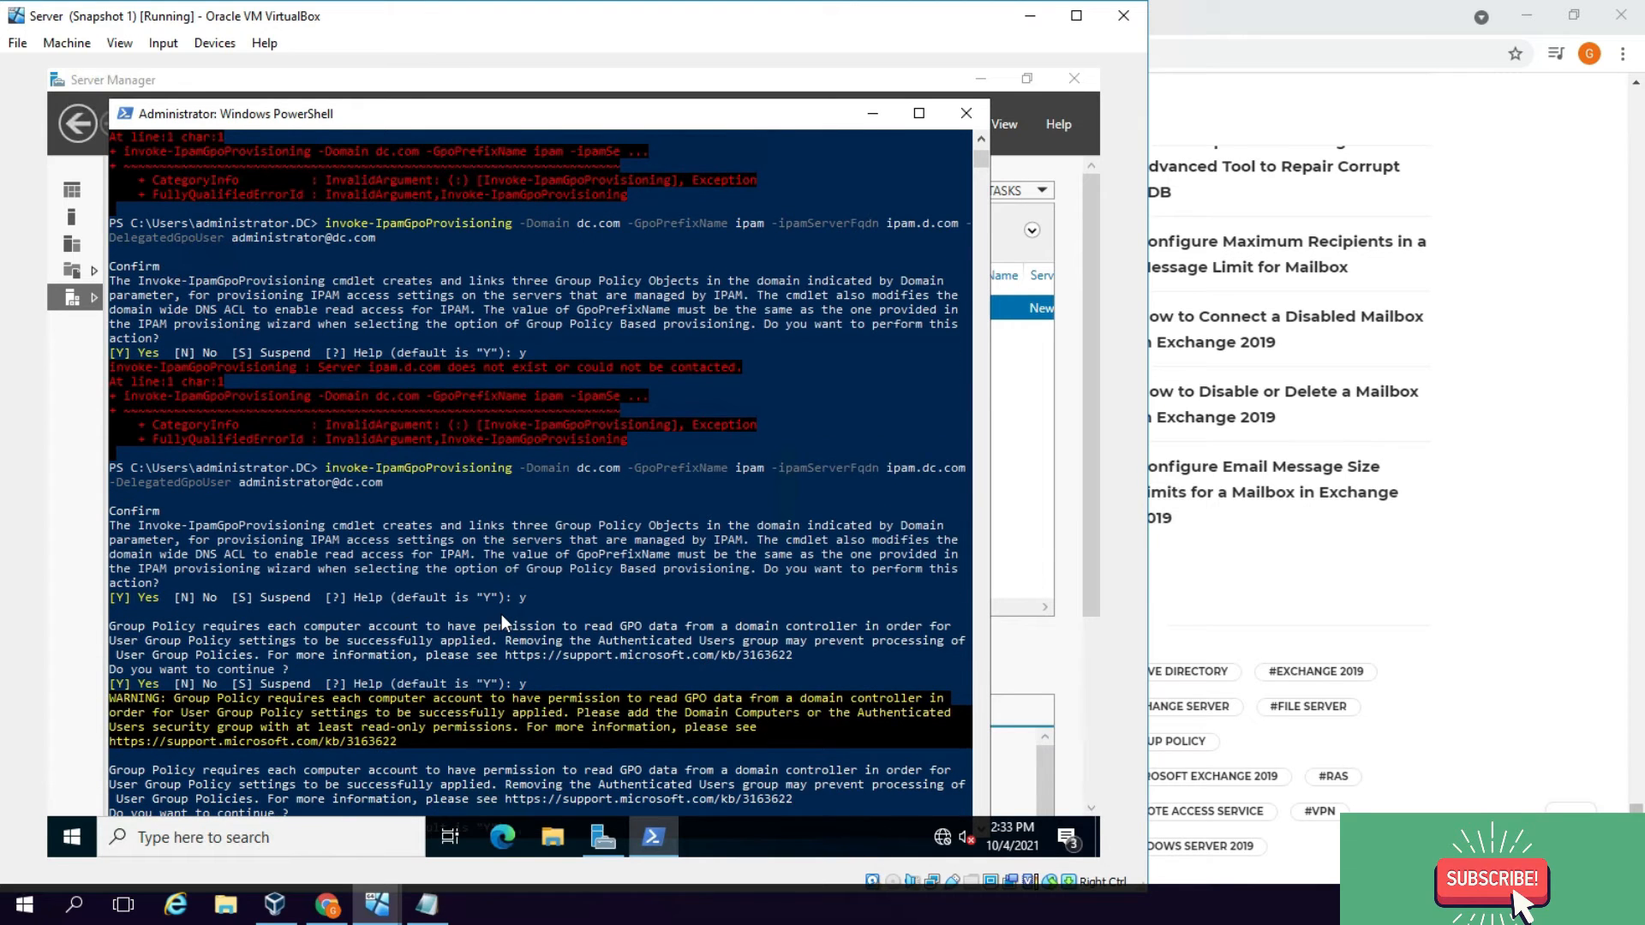
scroll(501, 614, "down", 4)
type("y")
key("Return")
scroll(536, 647, "down", 3)
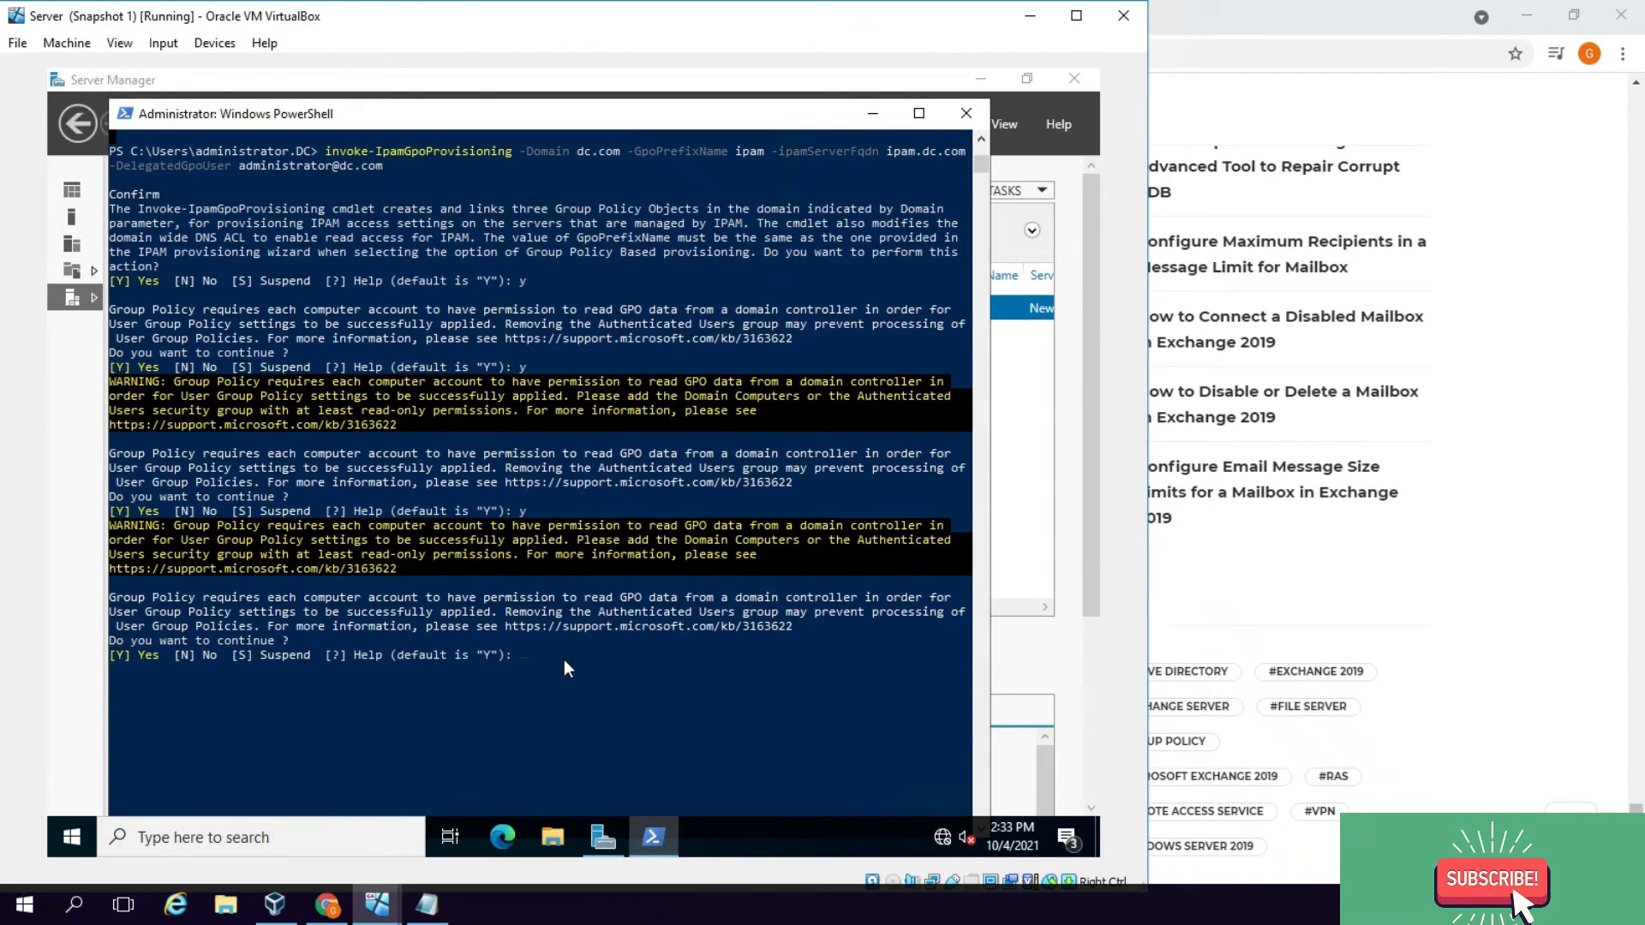
key("Return")
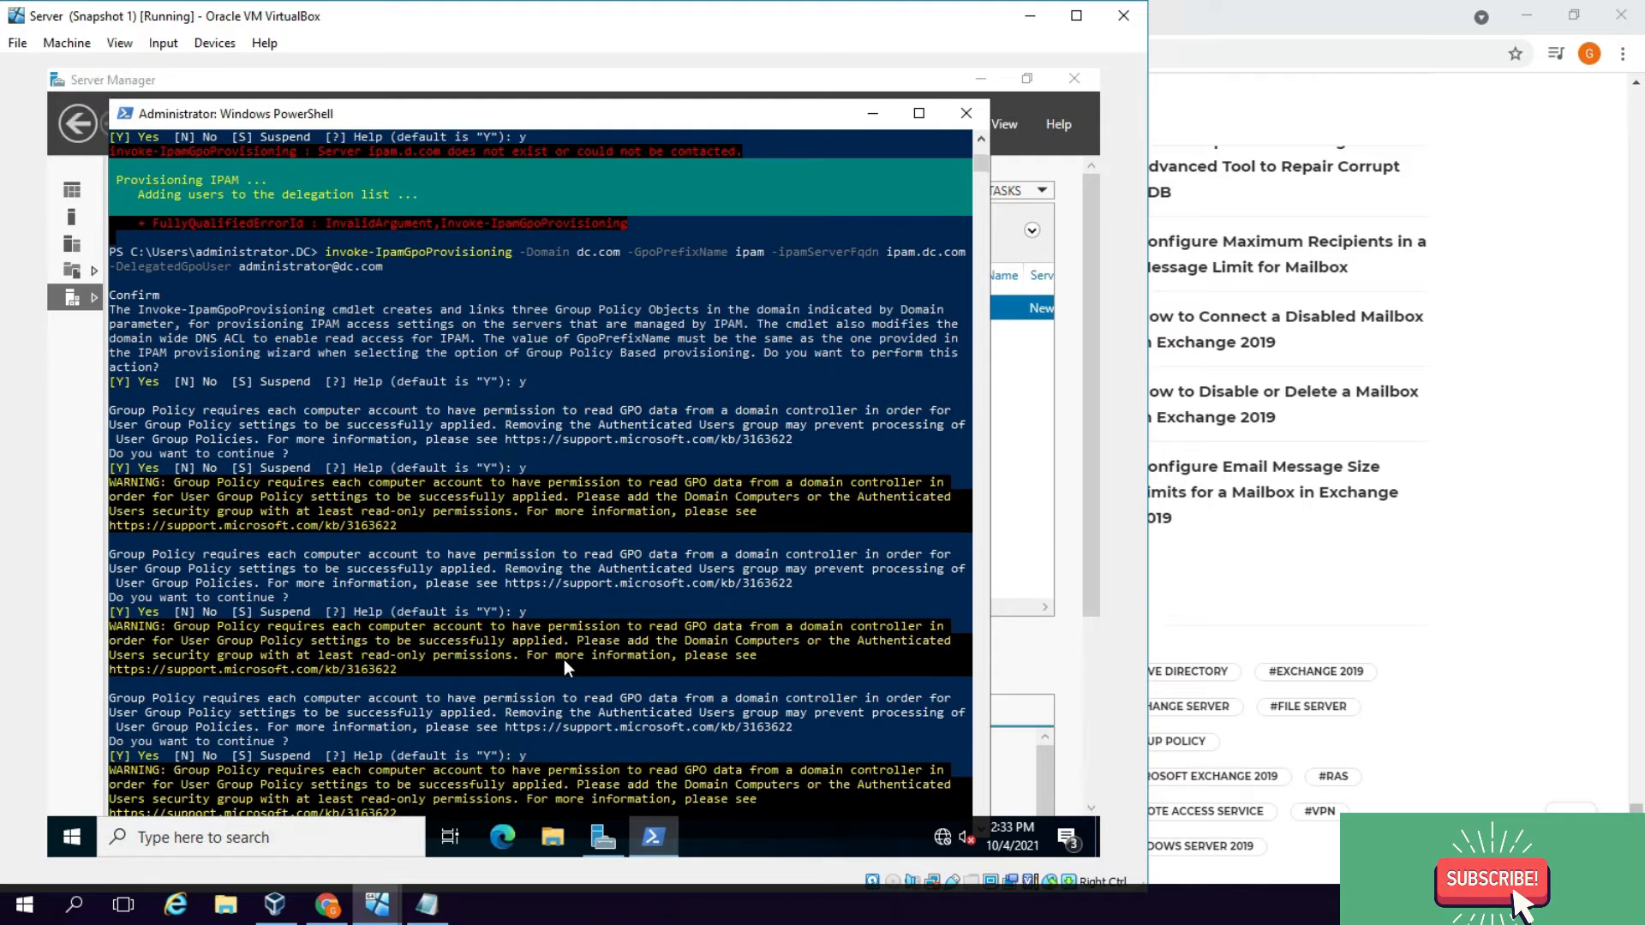
scroll(564, 660, "up", 3)
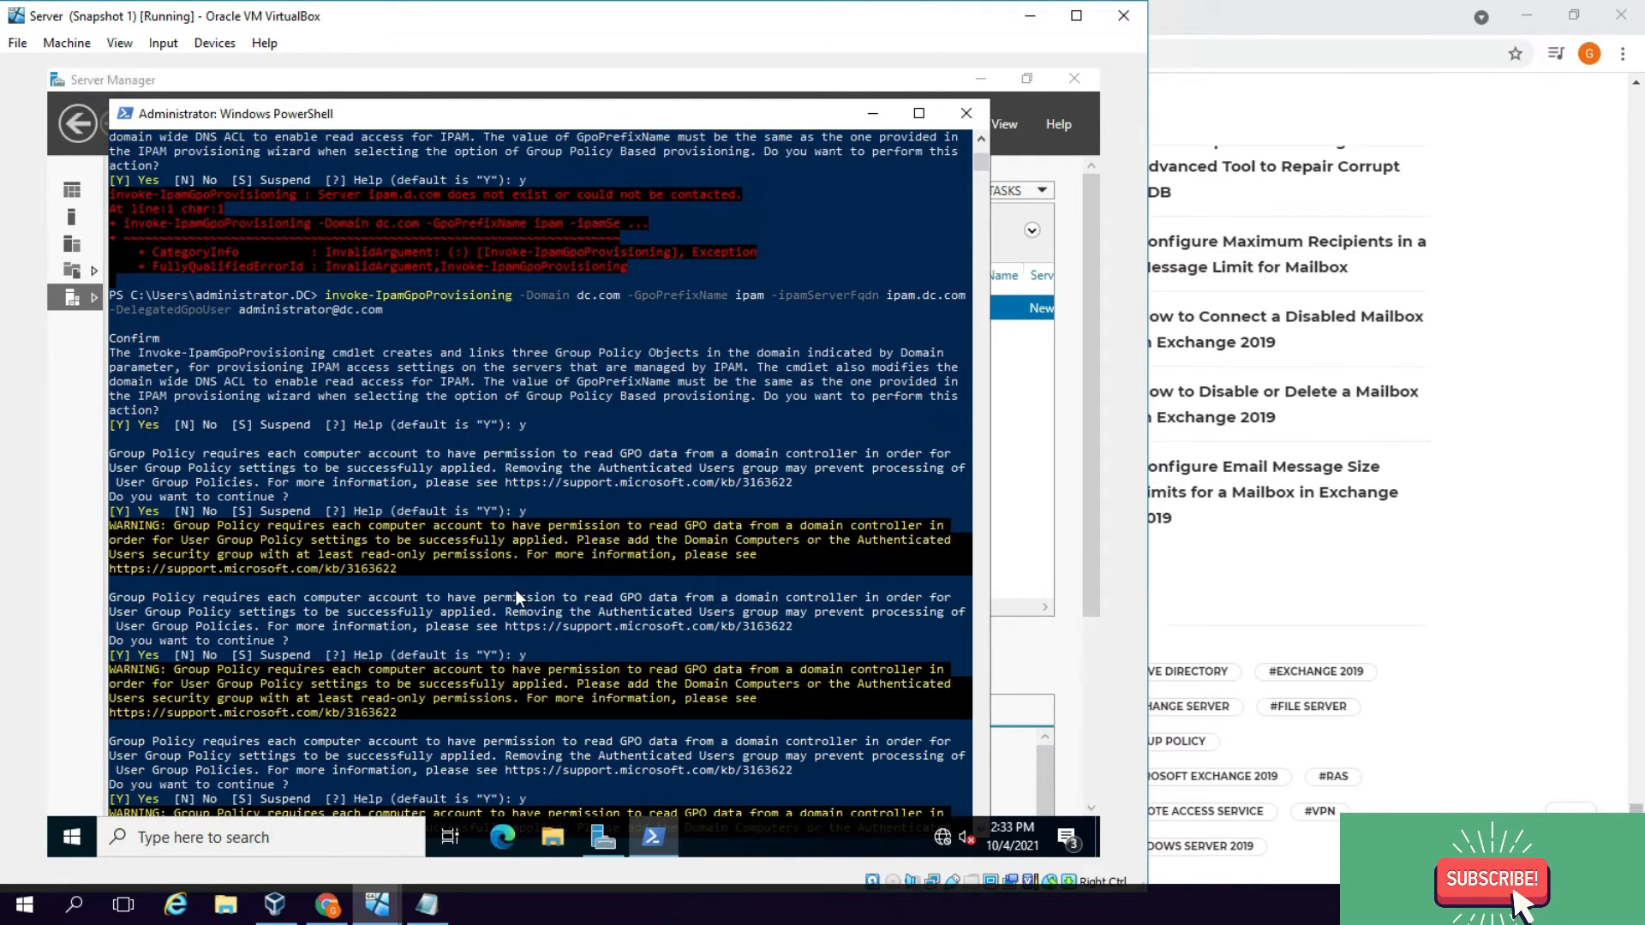
scroll(554, 636, "down", 4)
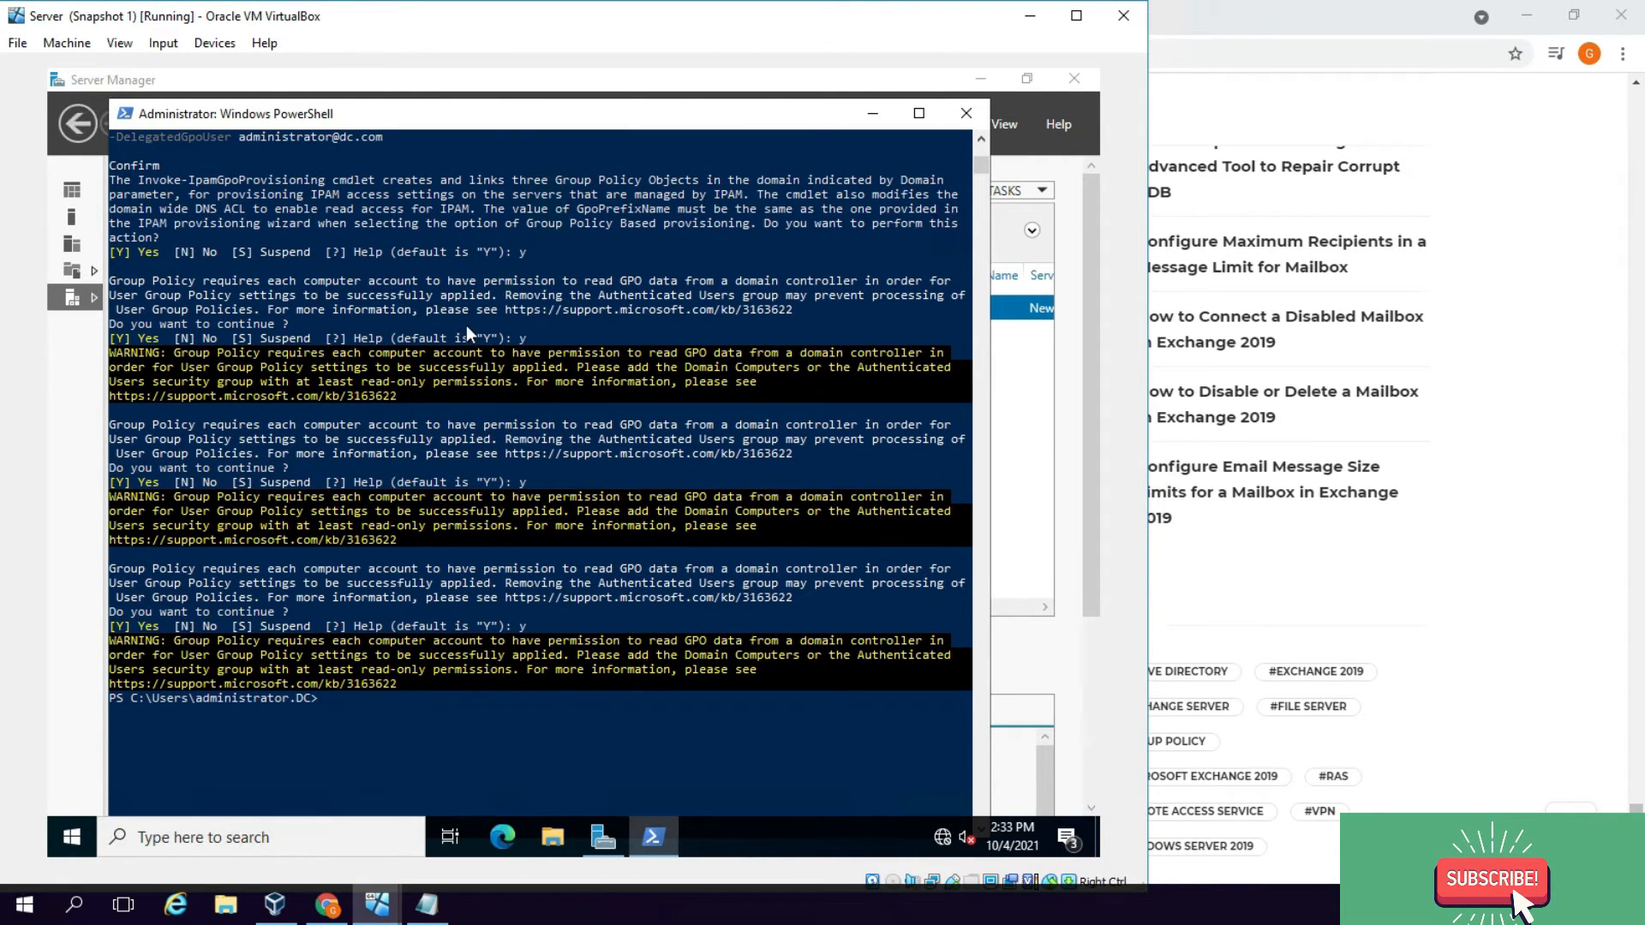
Step: Exit PowerShell and return the virtual machine window to full screen
type("exit")
key("Return")
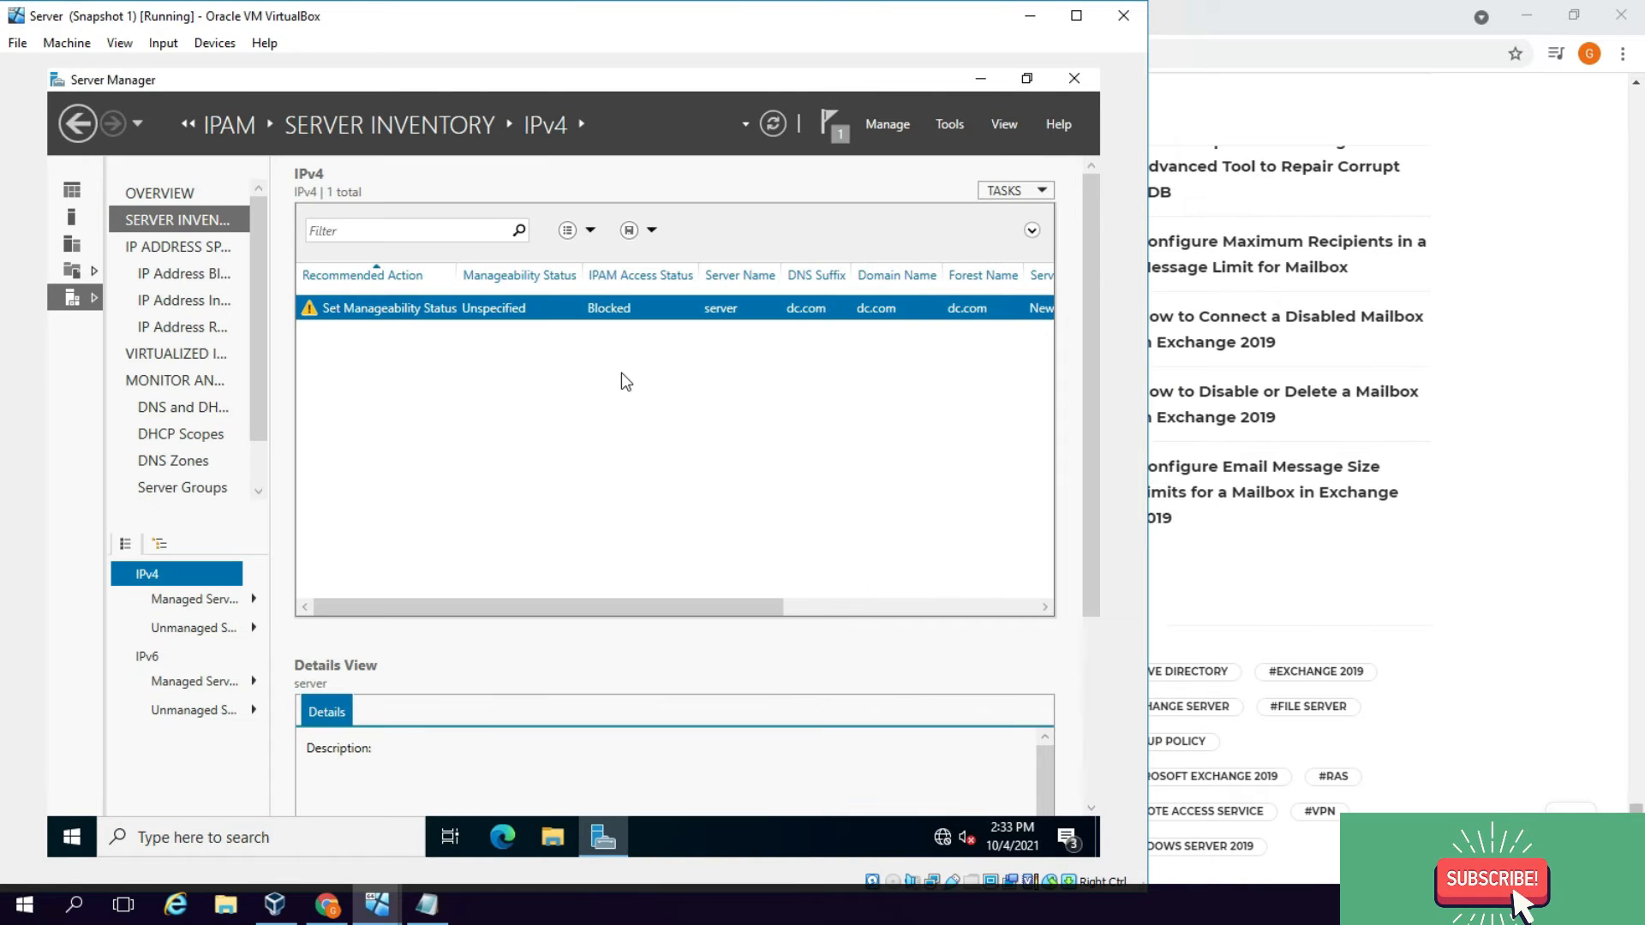
left_click(1076, 15)
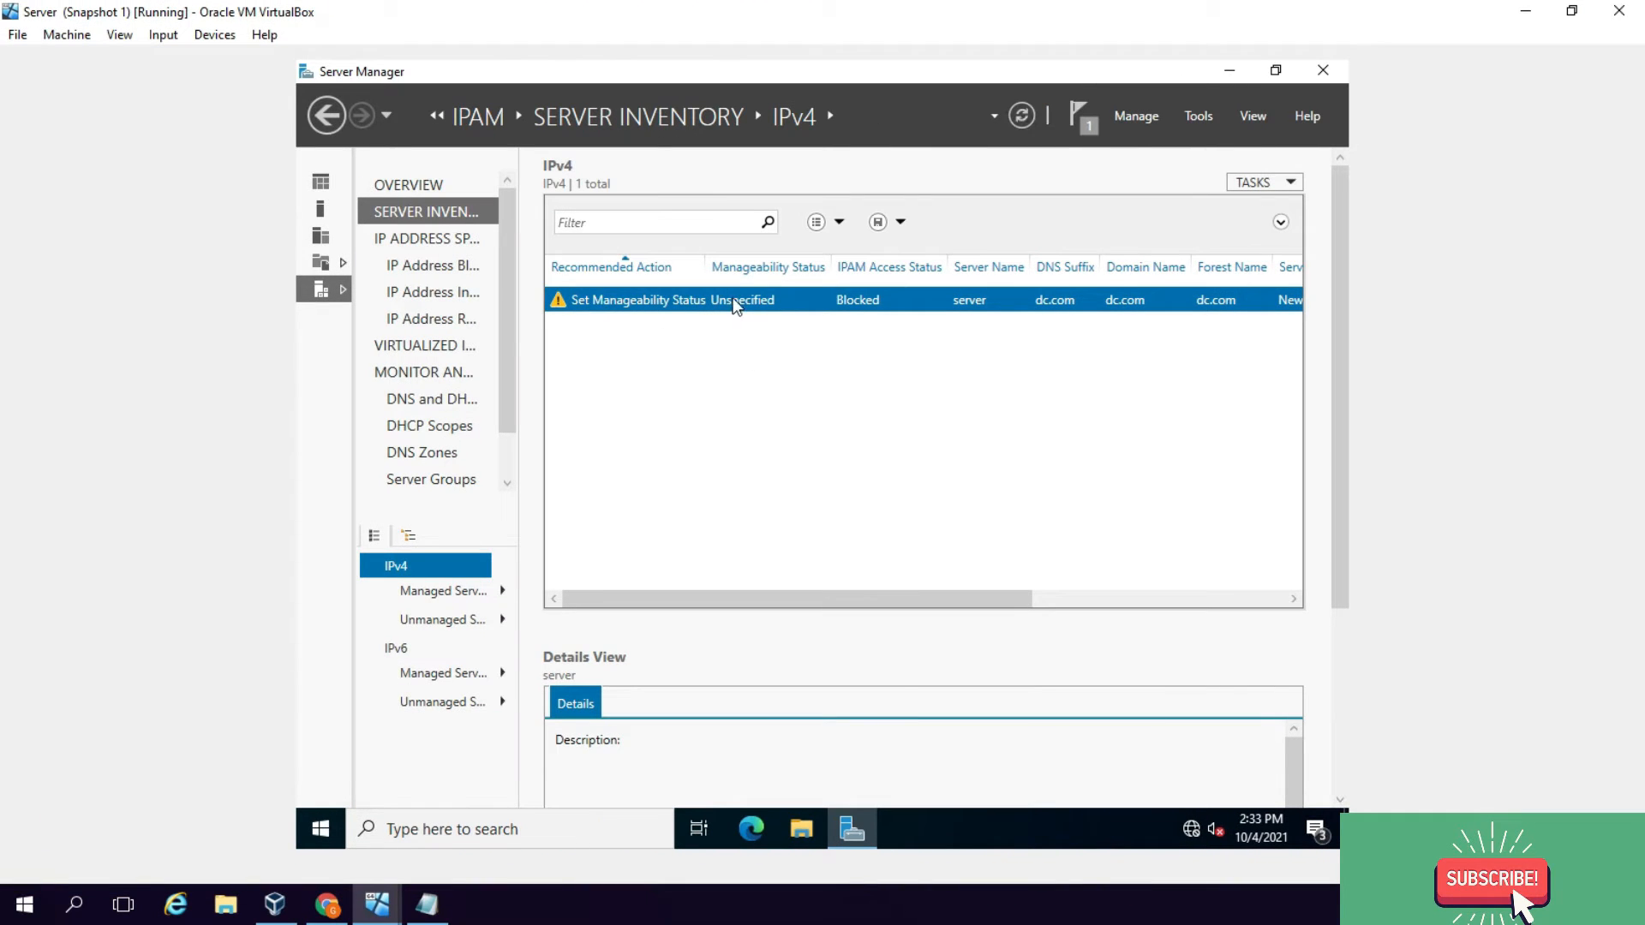
Step: Edit the server entry to add the DHCP server role and set its manageability status to Managed
right_click(759, 300)
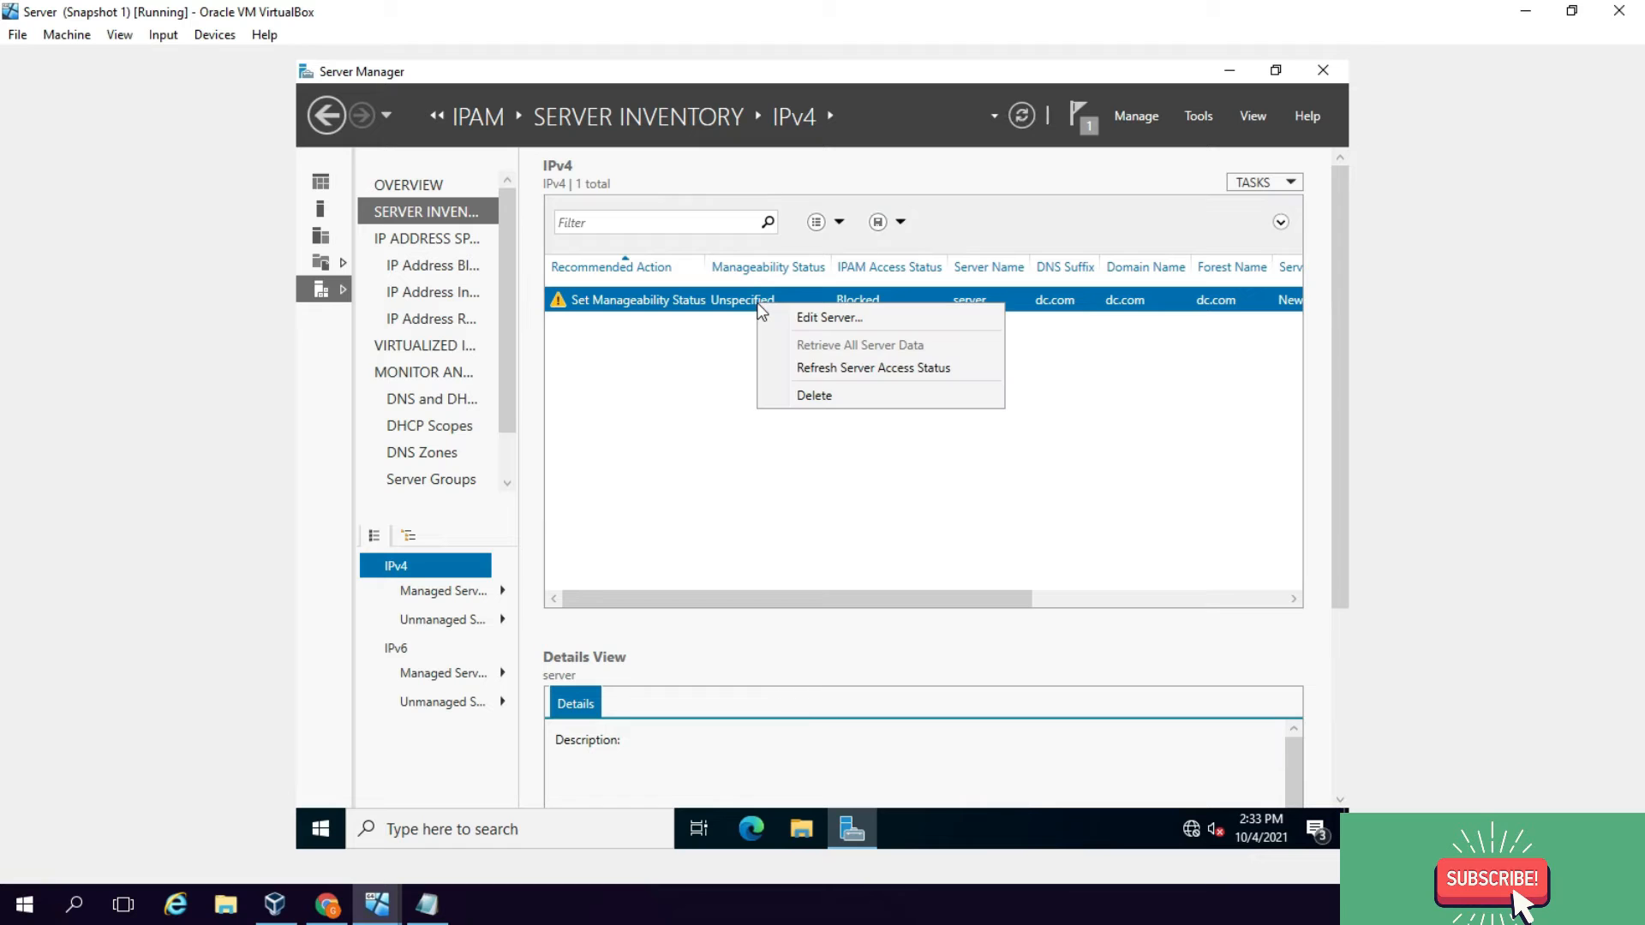
left_click(883, 317)
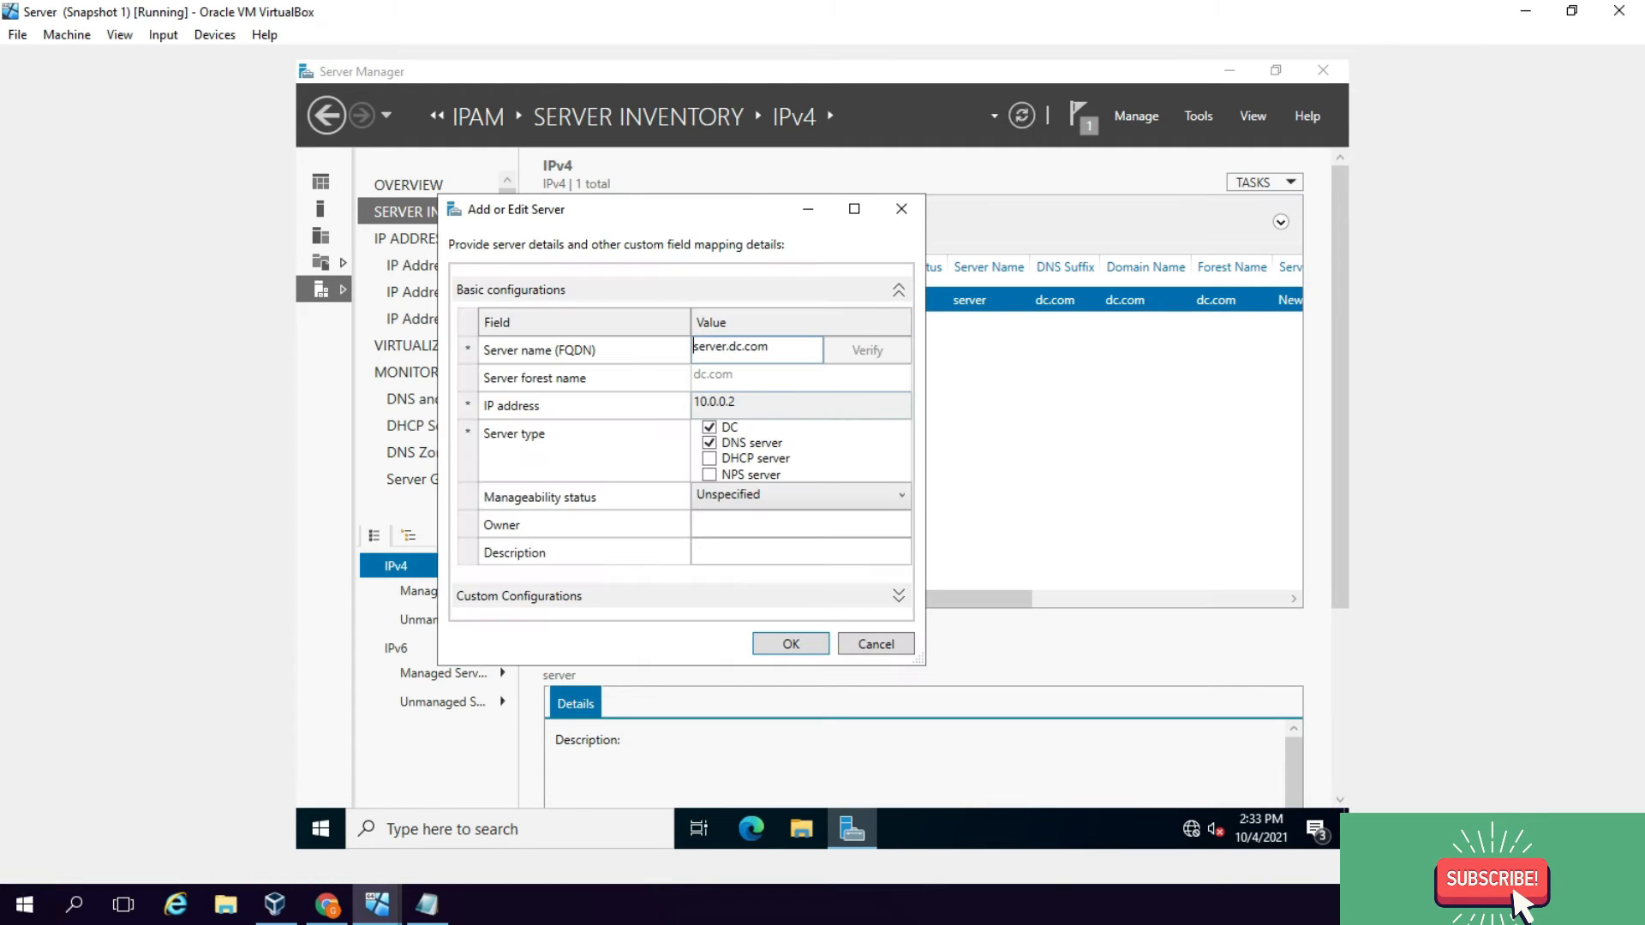
left_click(710, 459)
left_click(745, 495)
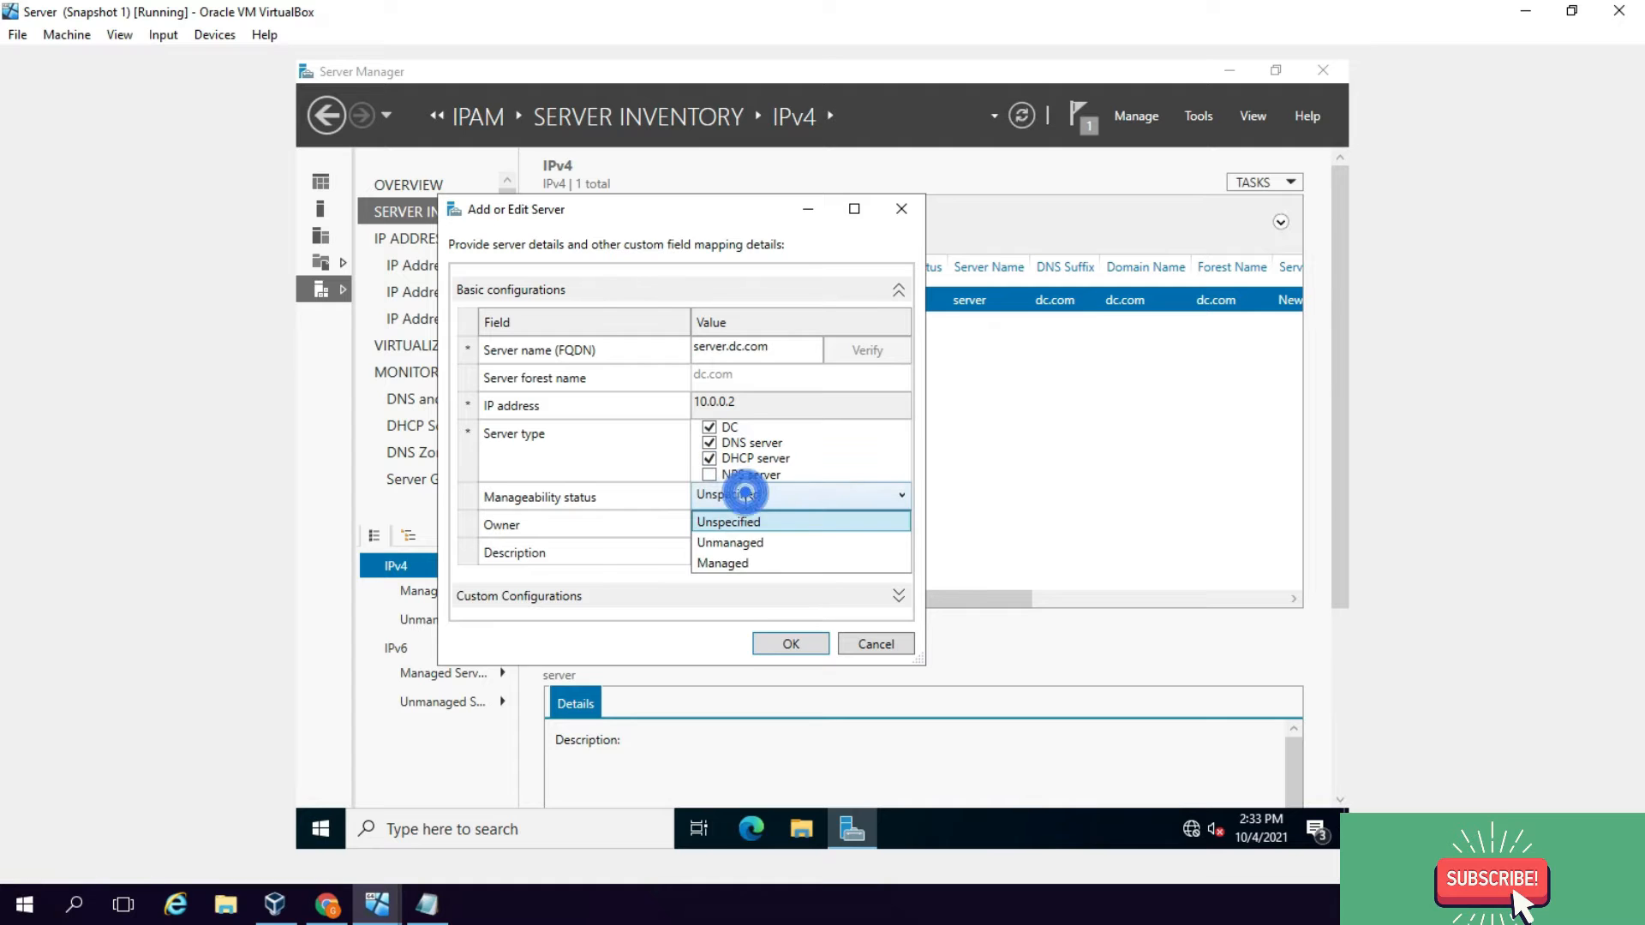
left_click(745, 562)
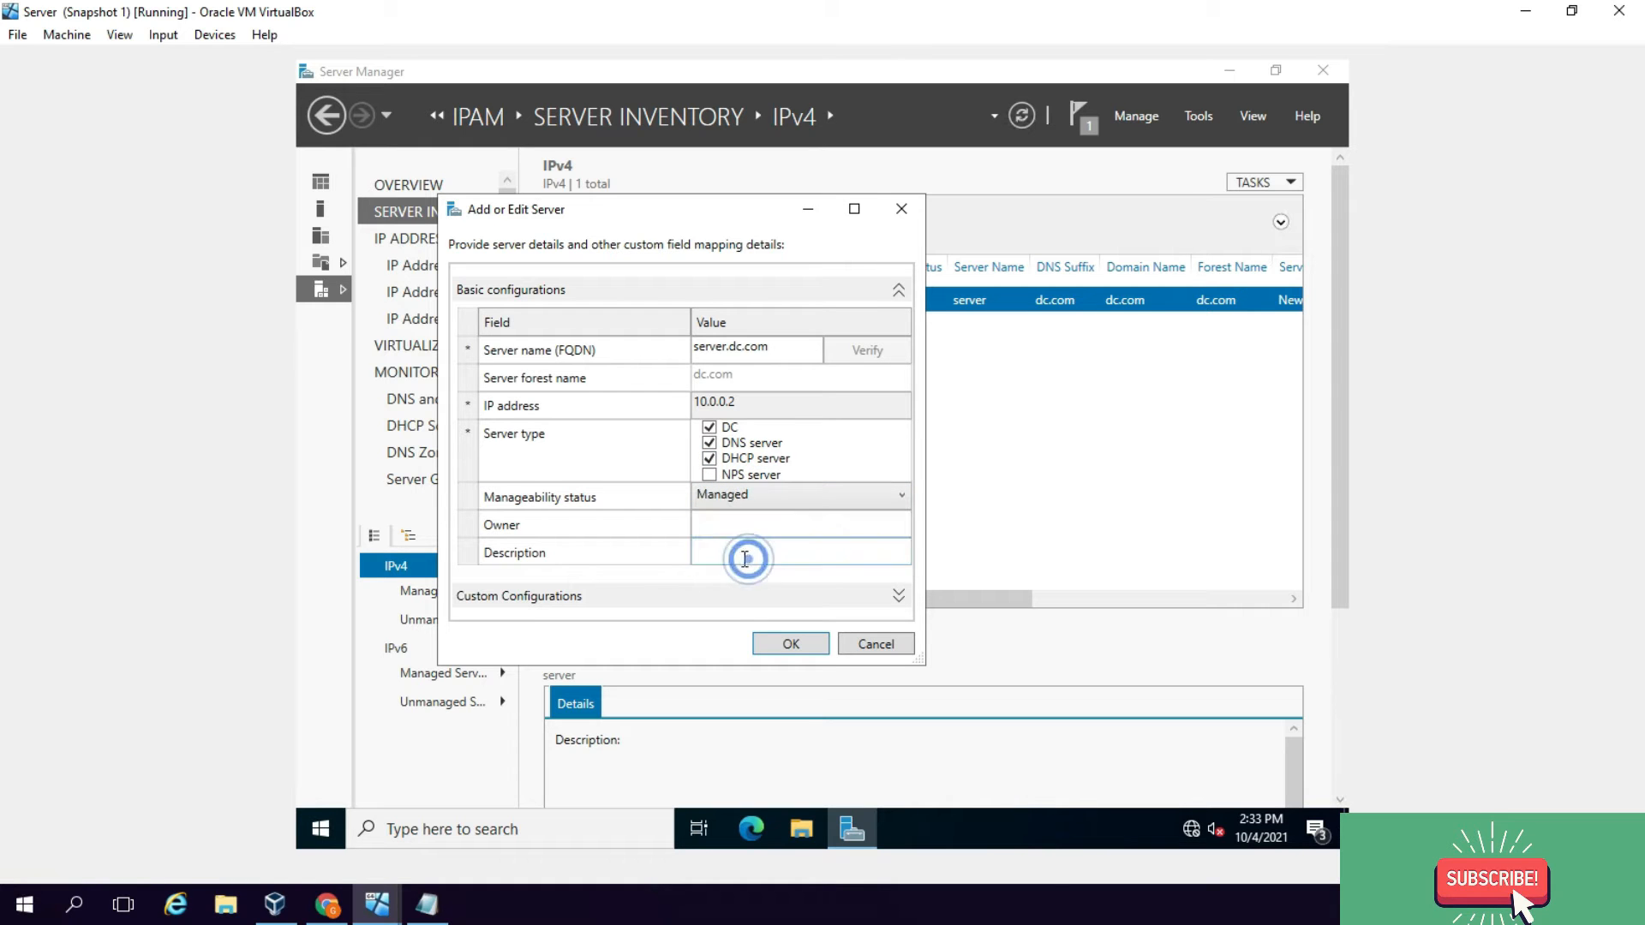
left_click(792, 647)
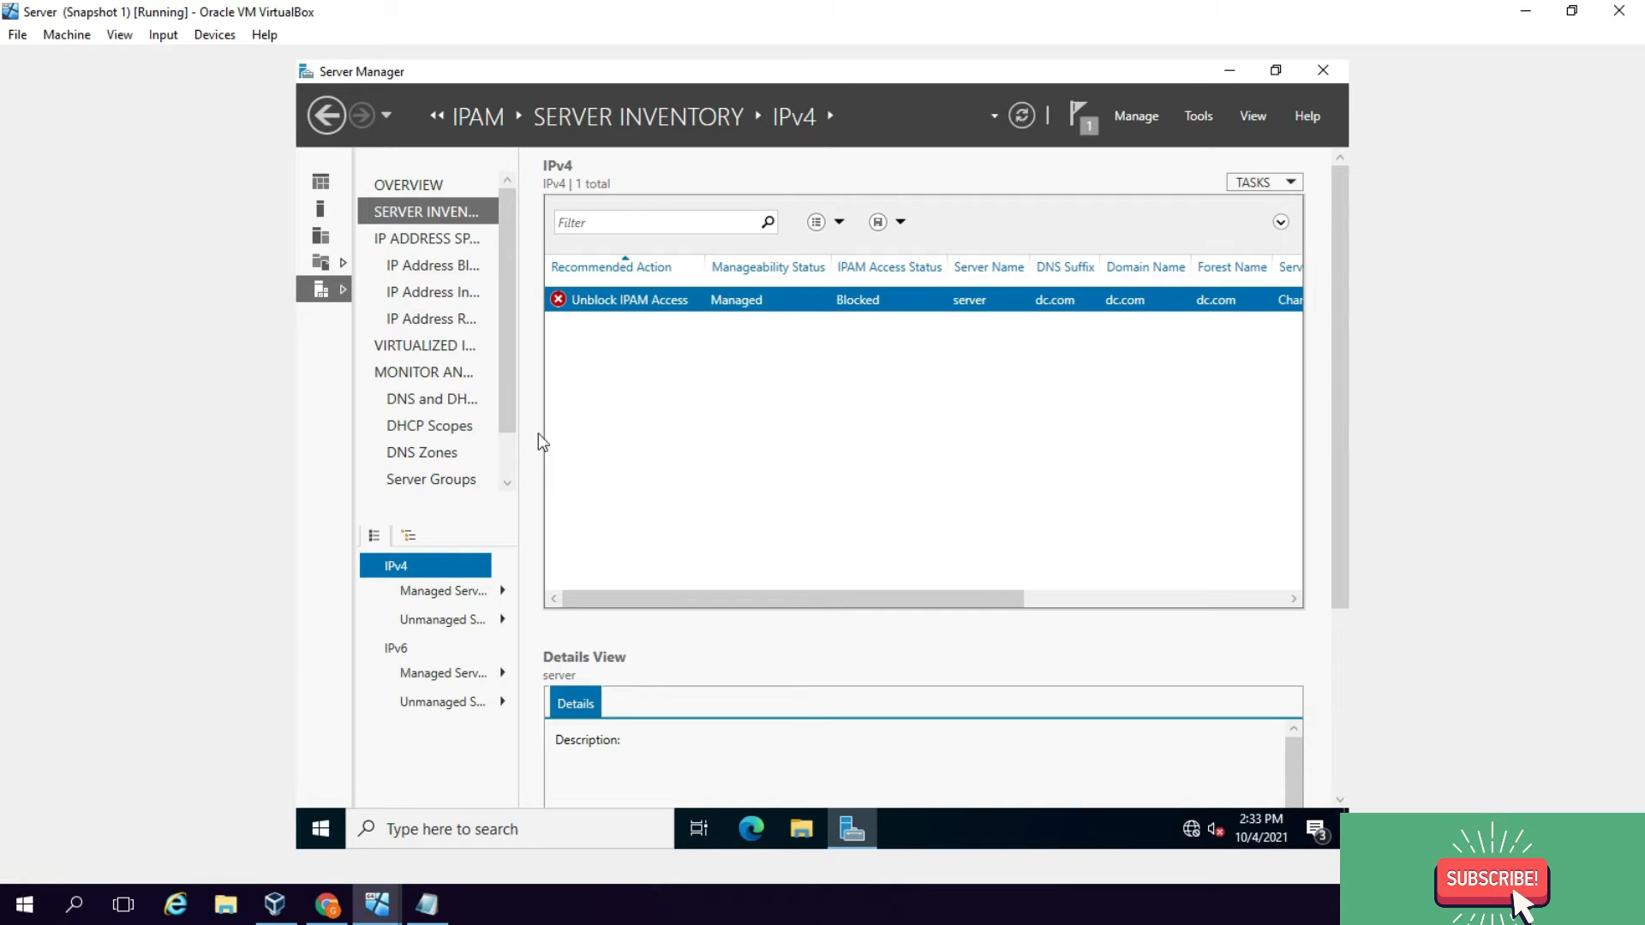
right_click(326, 828)
Step: Run gpupdate /force in a Command Prompt, then switch to the Windows Server 2022 virtual machine
left_click(391, 726)
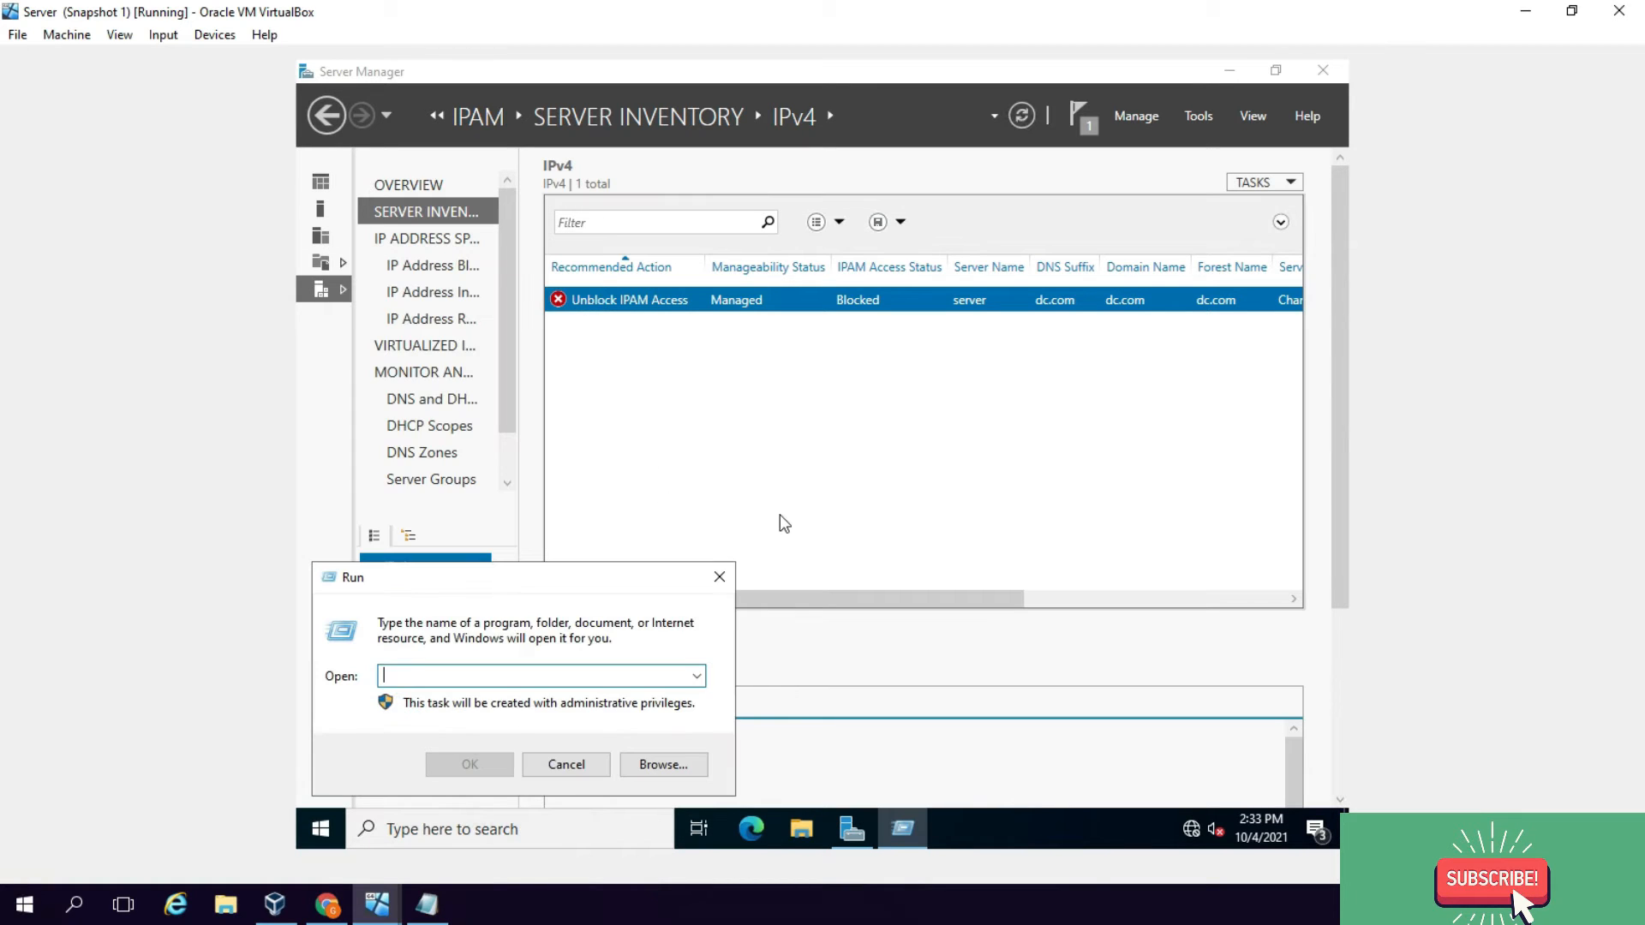
type("cmd")
key("Return")
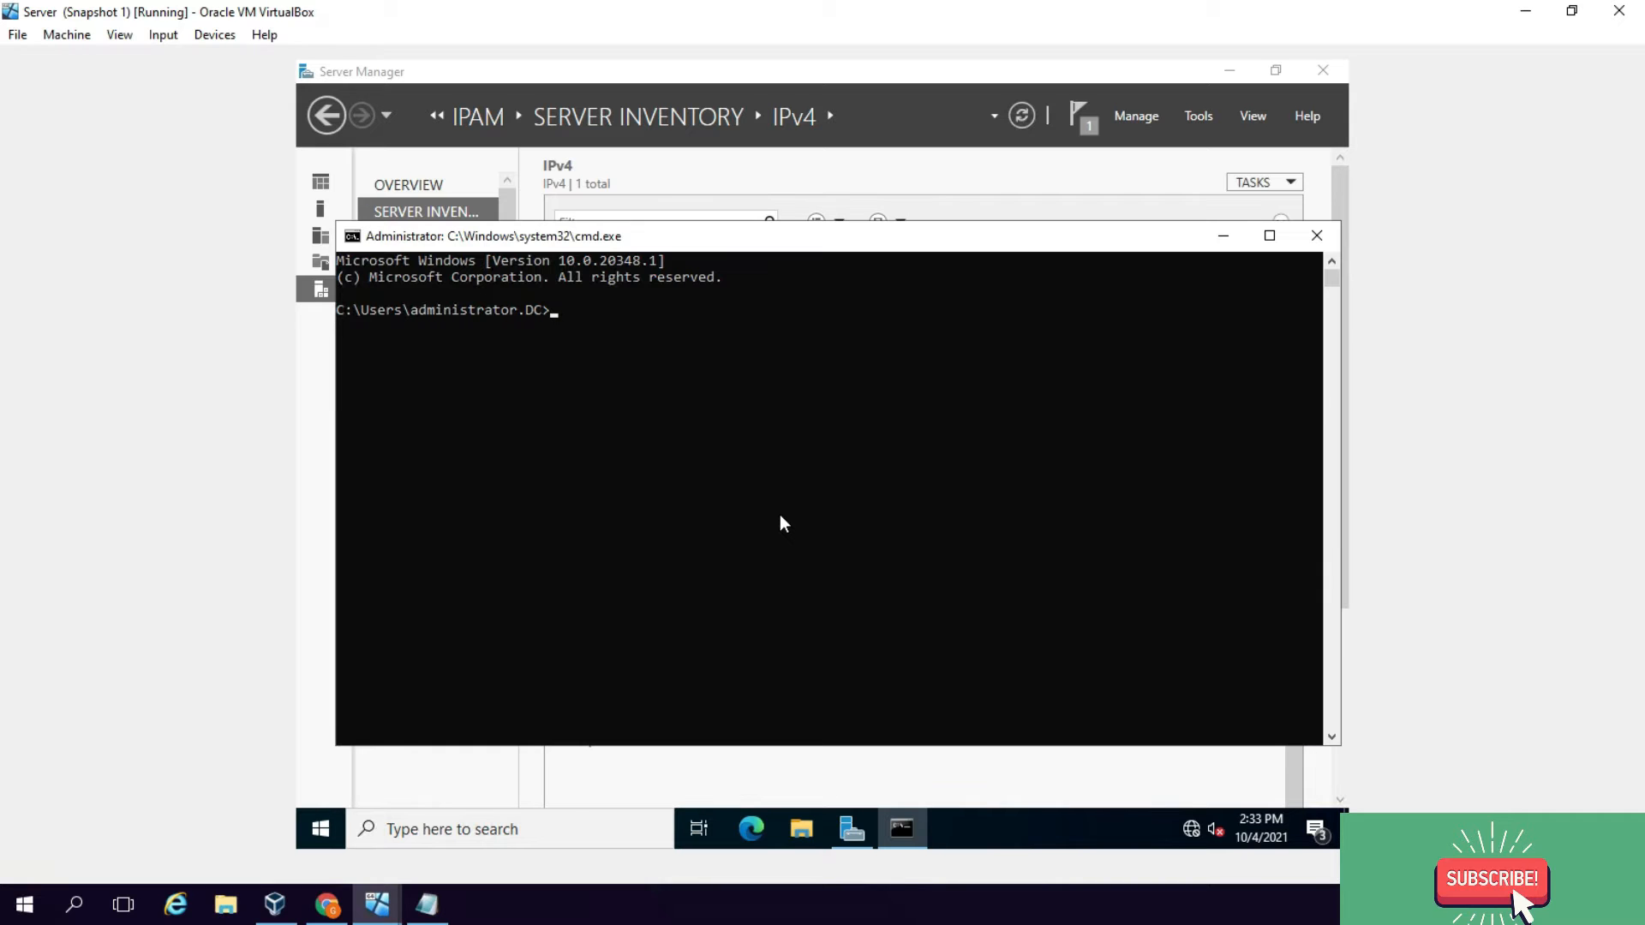
type("gpupdate /force")
key("Return")
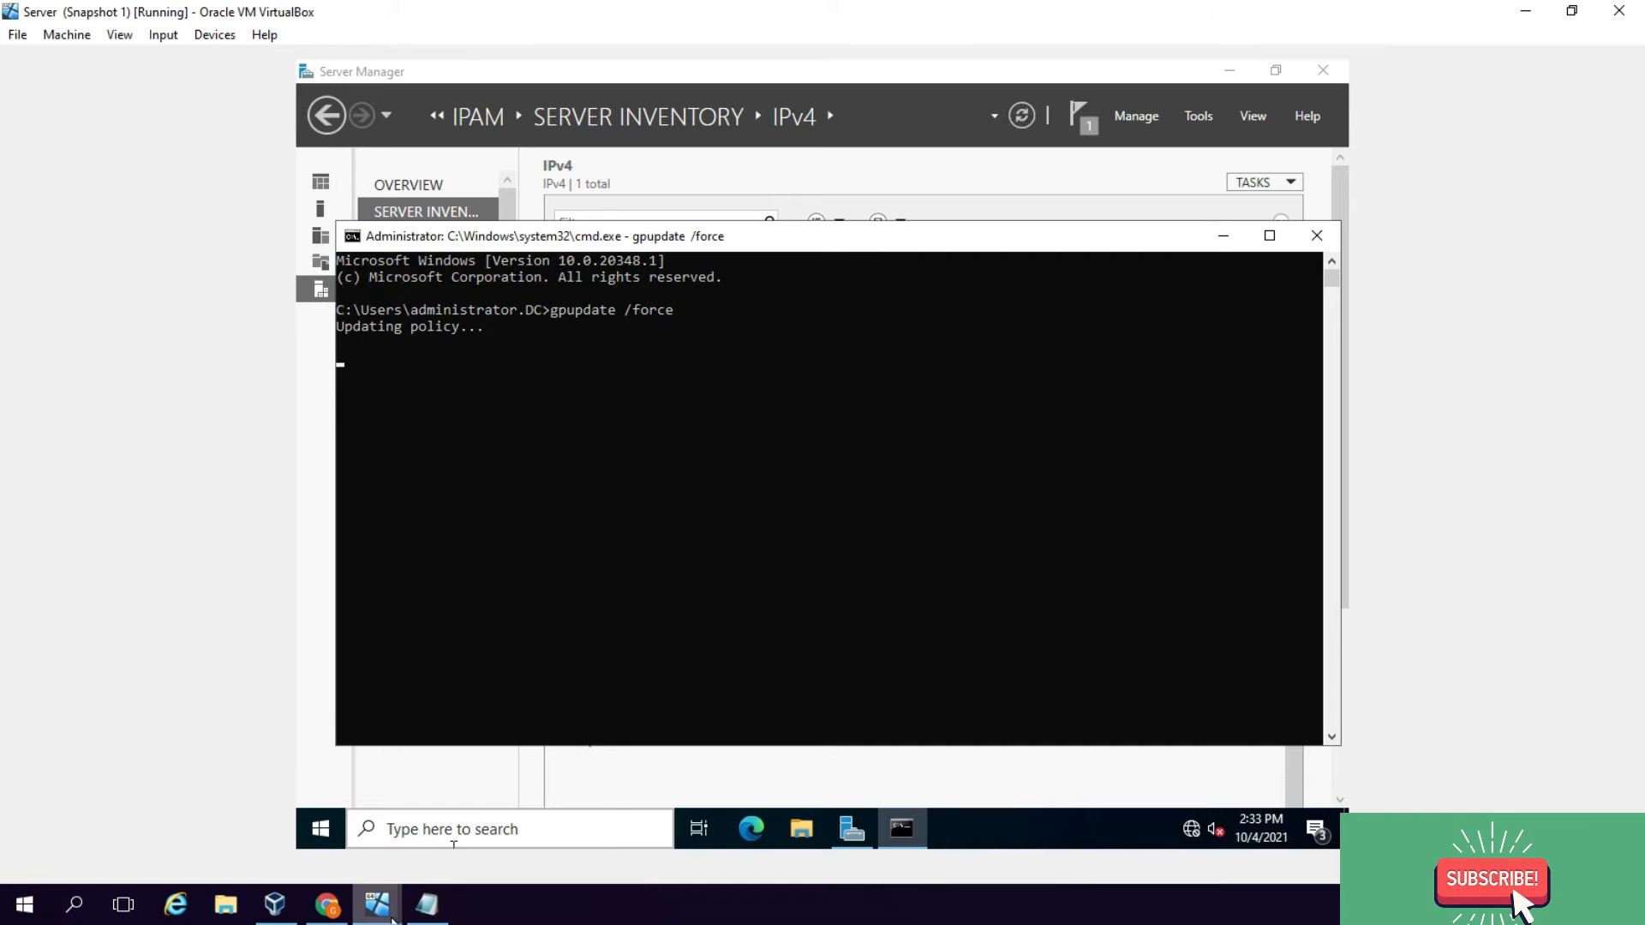
mouse_move(377, 904)
left_click(306, 850)
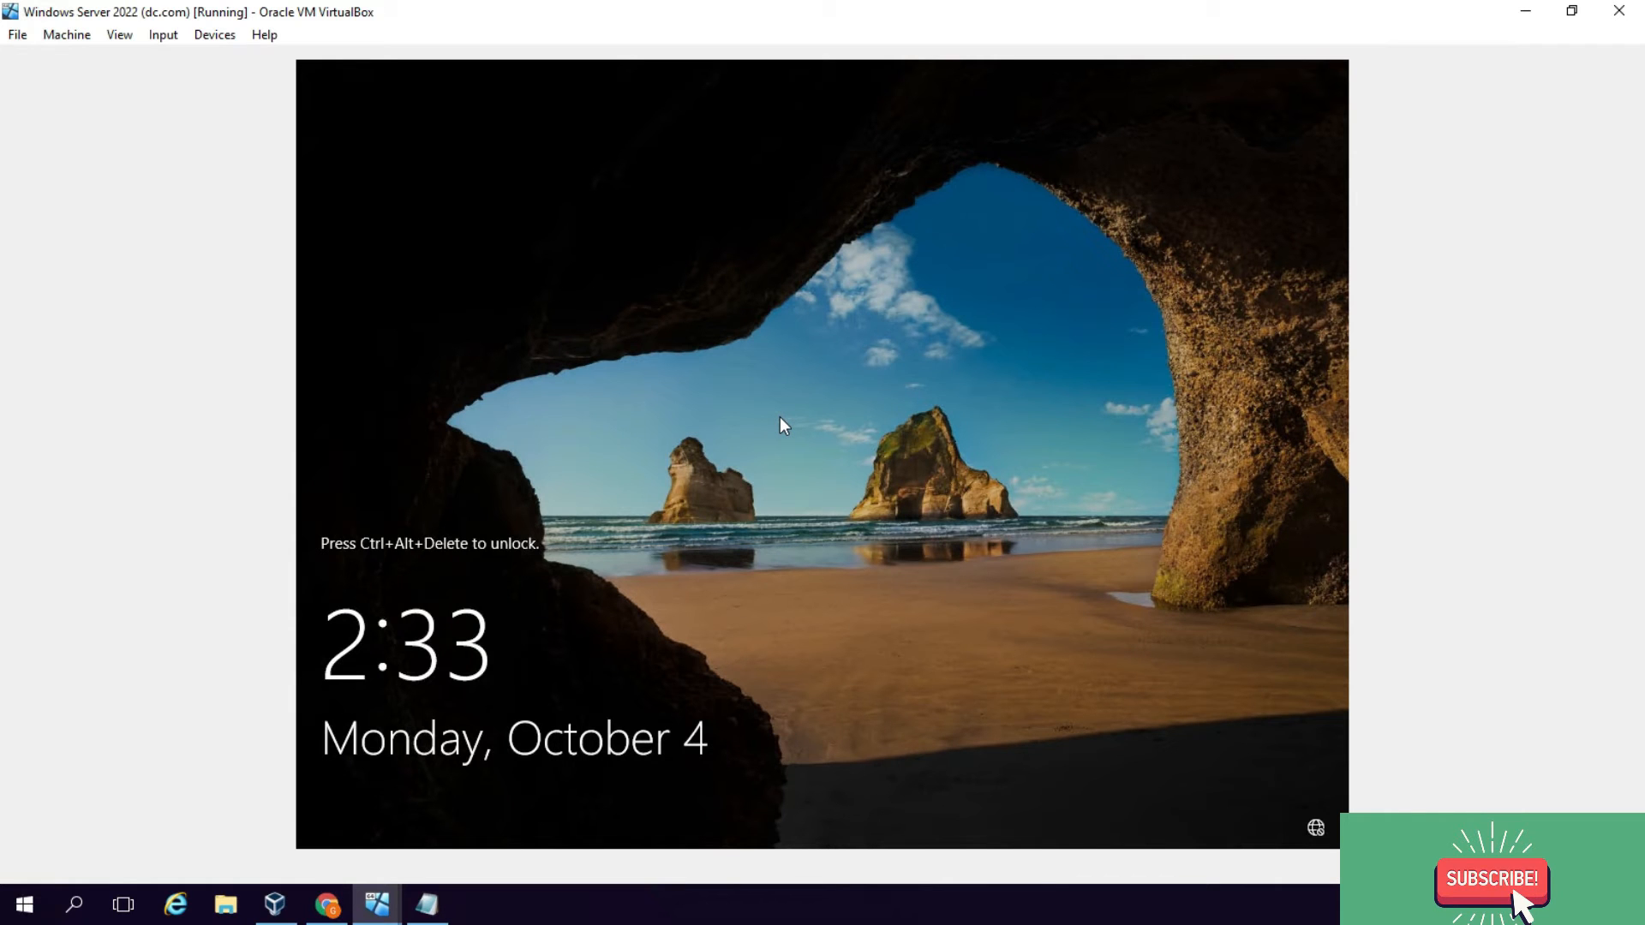
Step: Sign in to the dc.com domain controller with the administrator password
key("ctrl+alt+Delete")
type("Password123!")
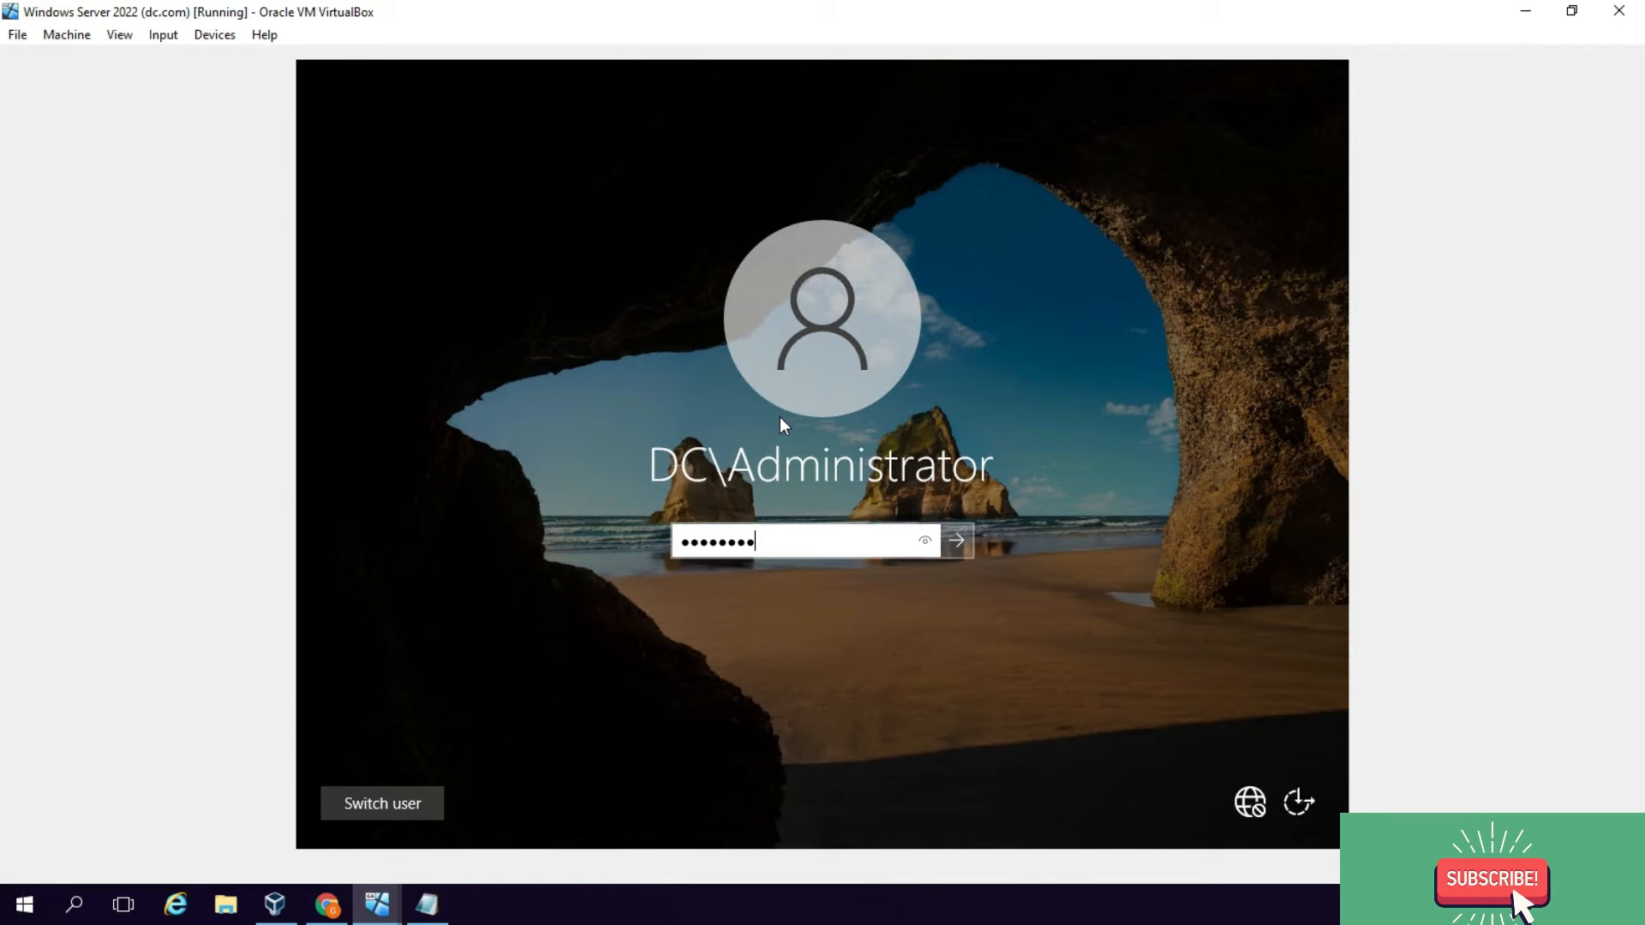
key("Return")
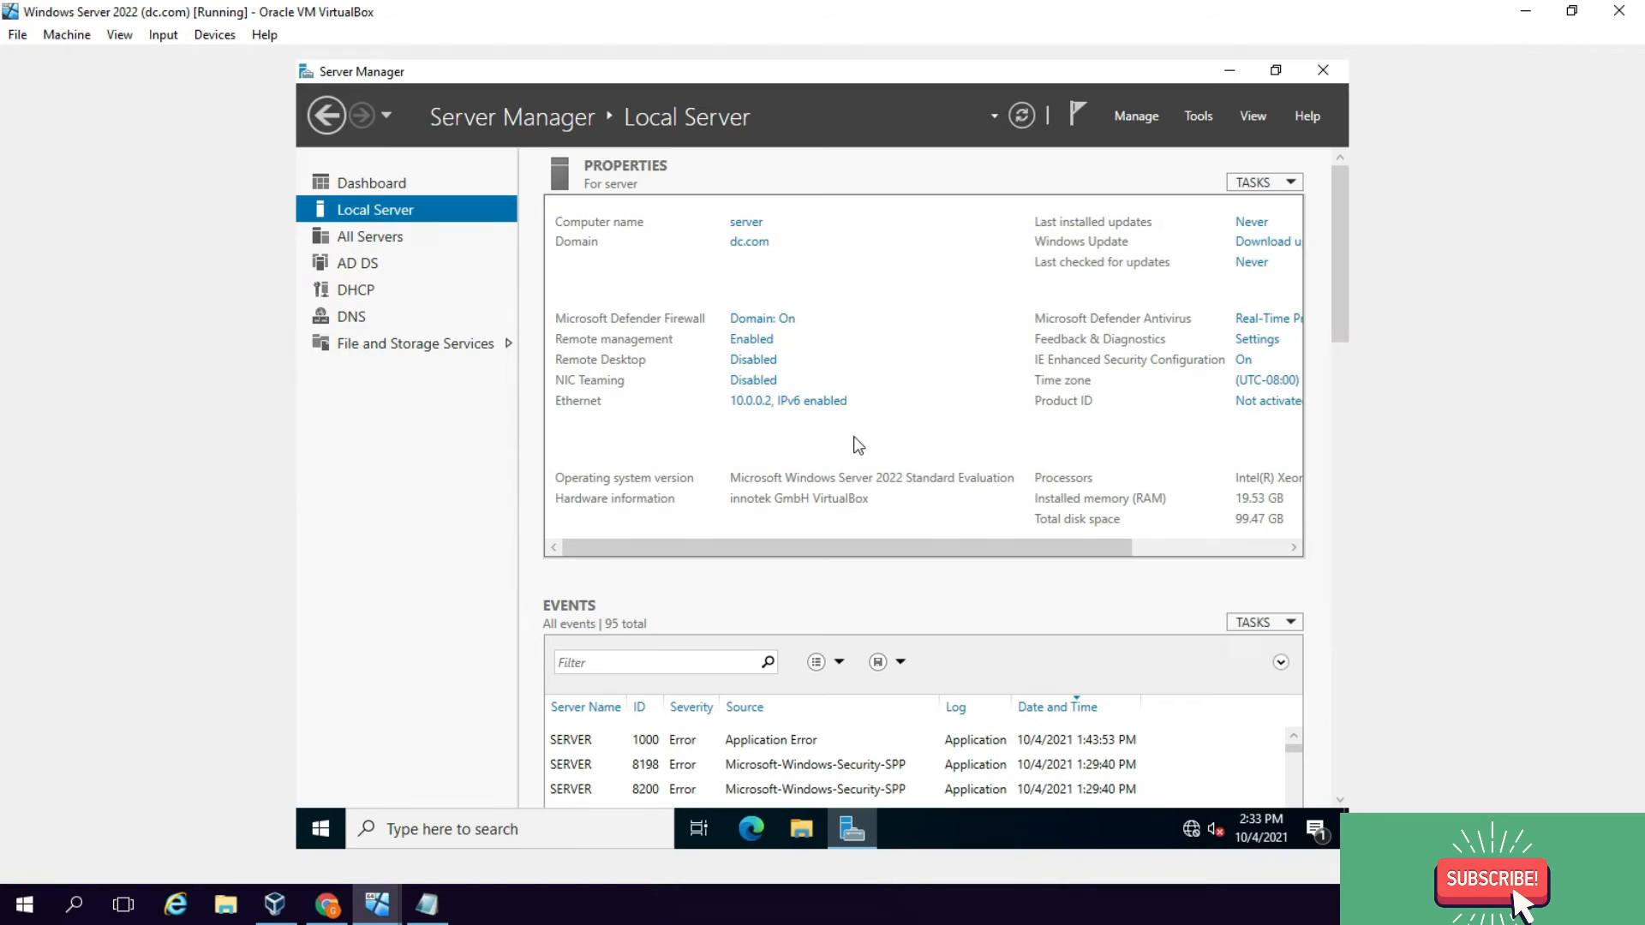
Step: Start Command Prompt from Run with cmd and run gpupdate /force
right_click(337, 817)
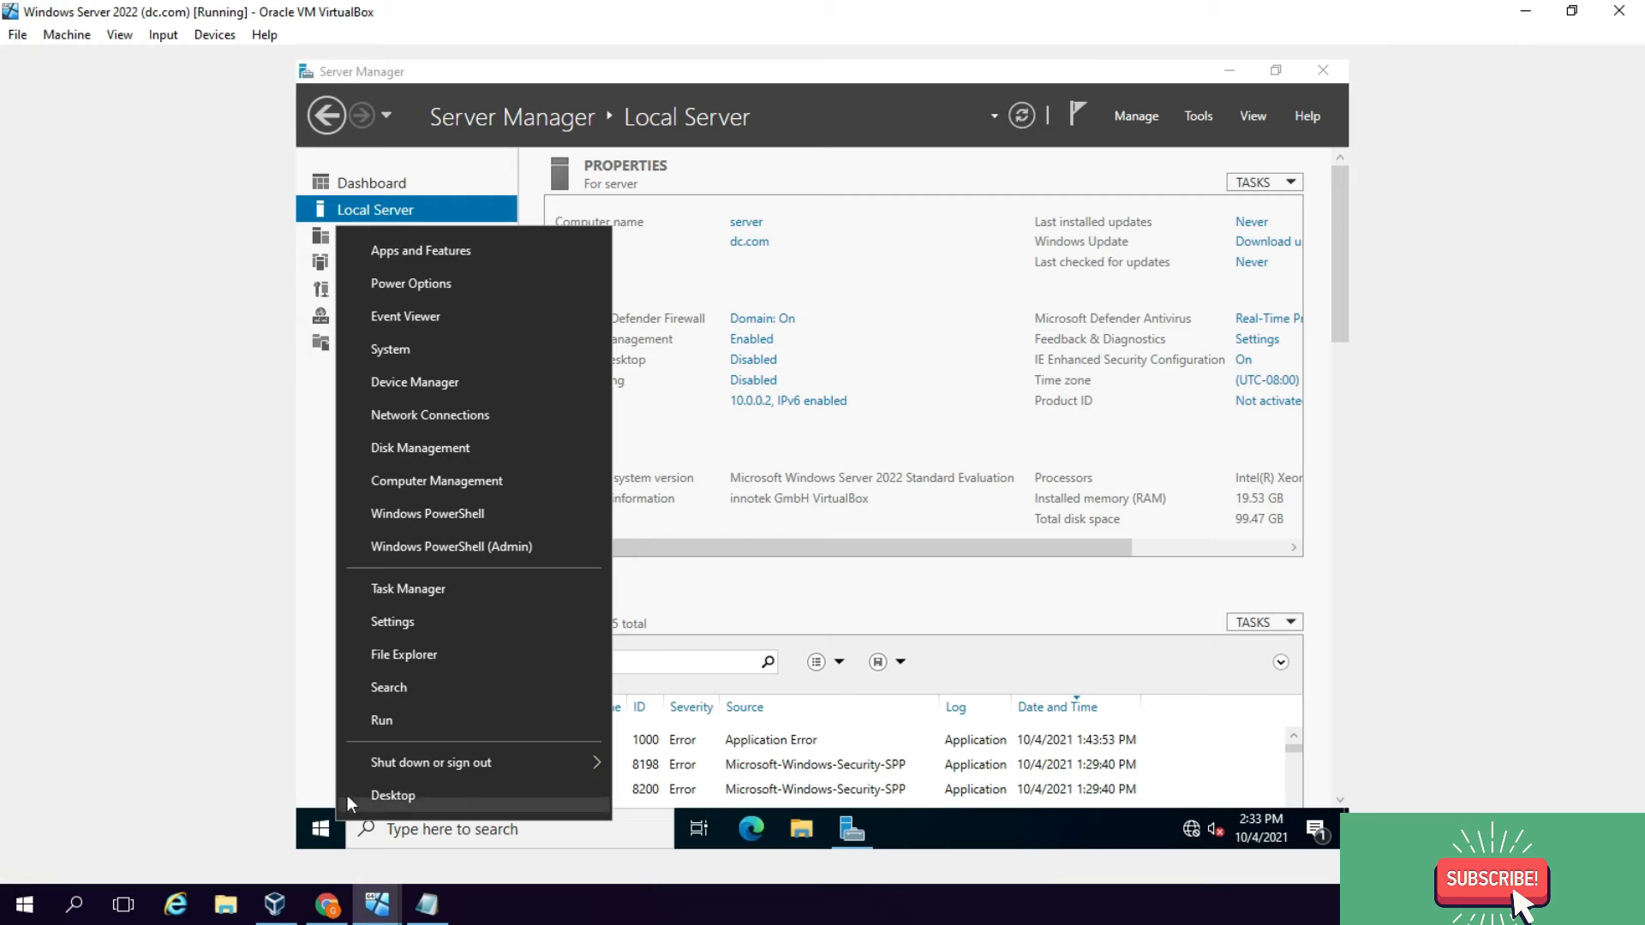
left_click(387, 722)
type("cmd")
key("Return")
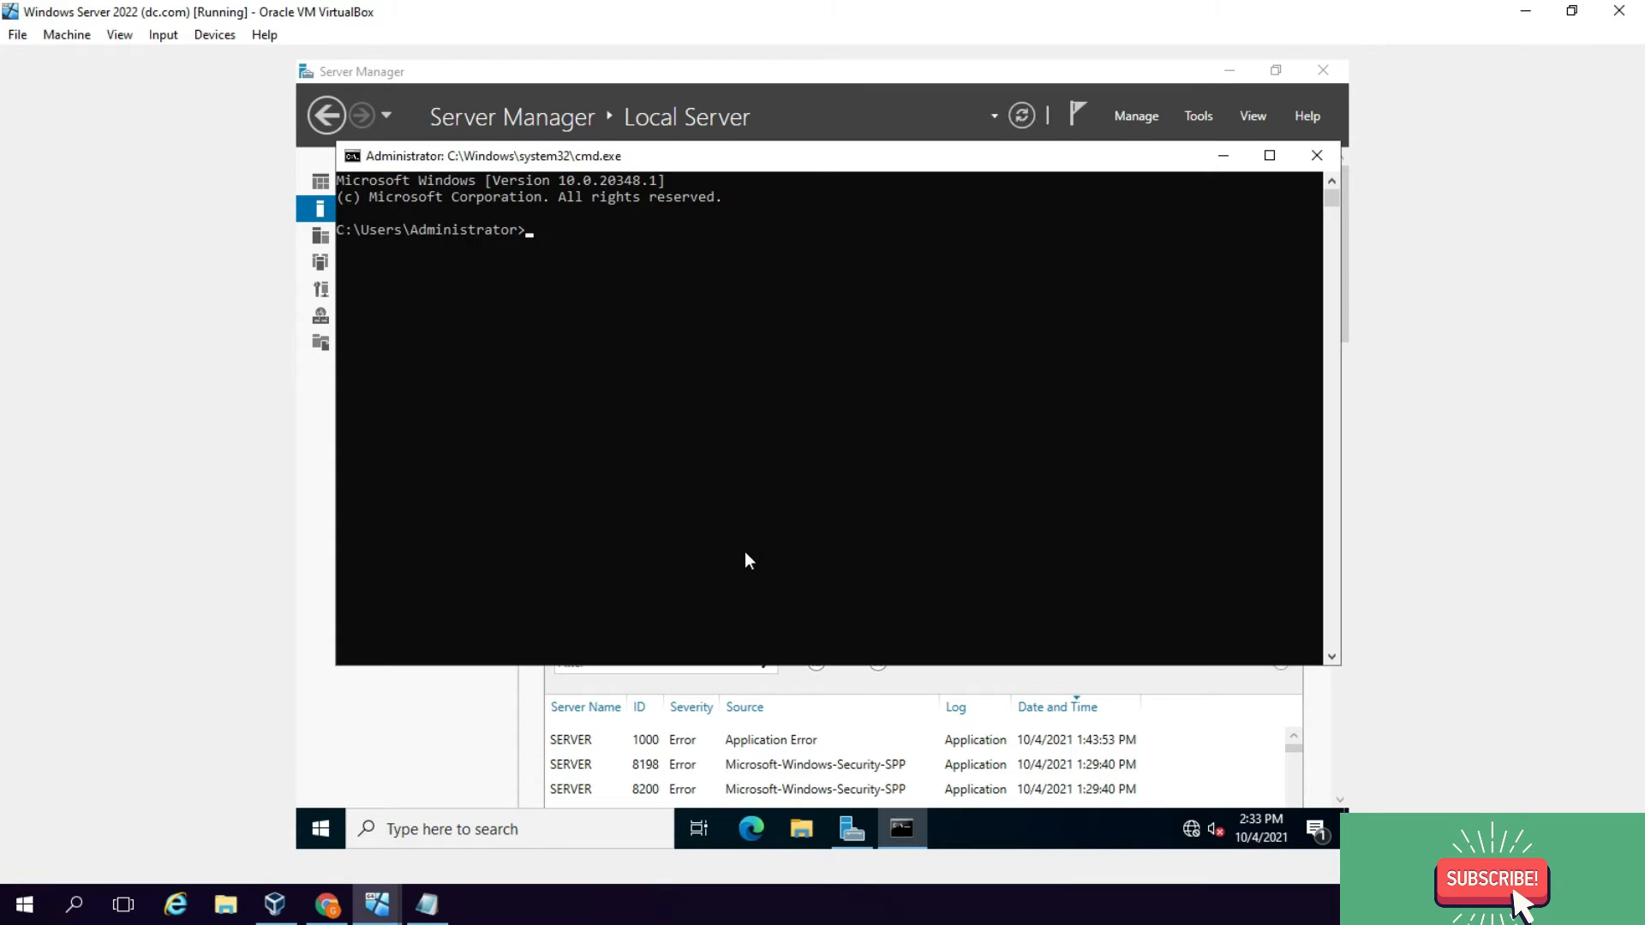
type("gpupdate /force")
key("Return")
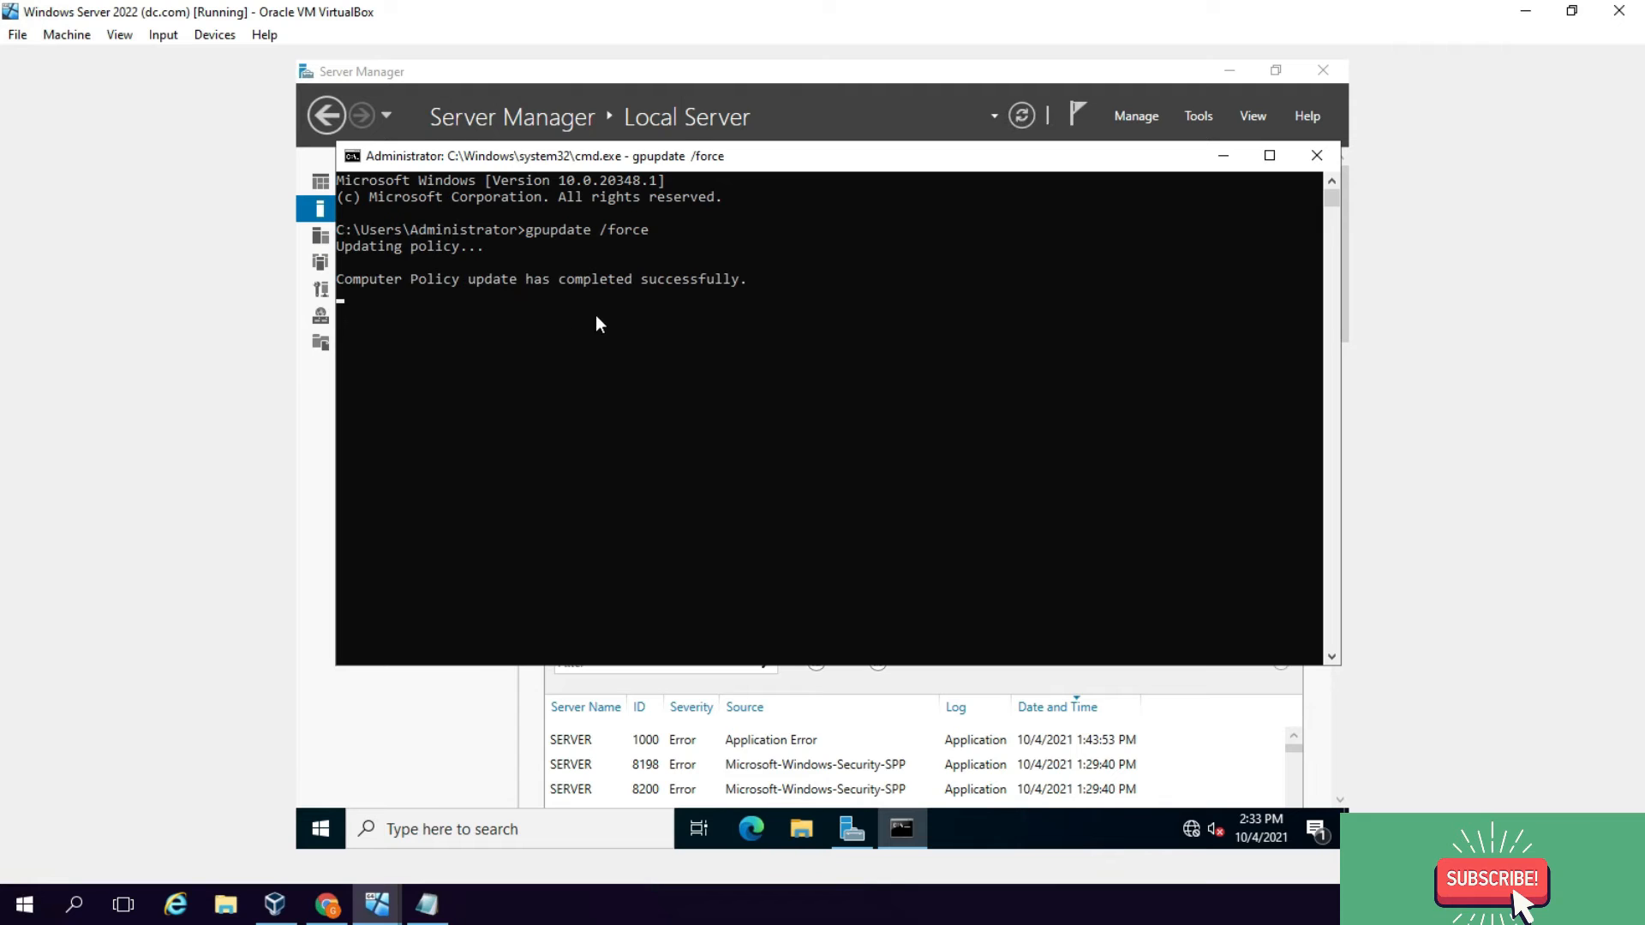
Step: On the Server VM, close the finished command window with exit
mouse_move(387, 908)
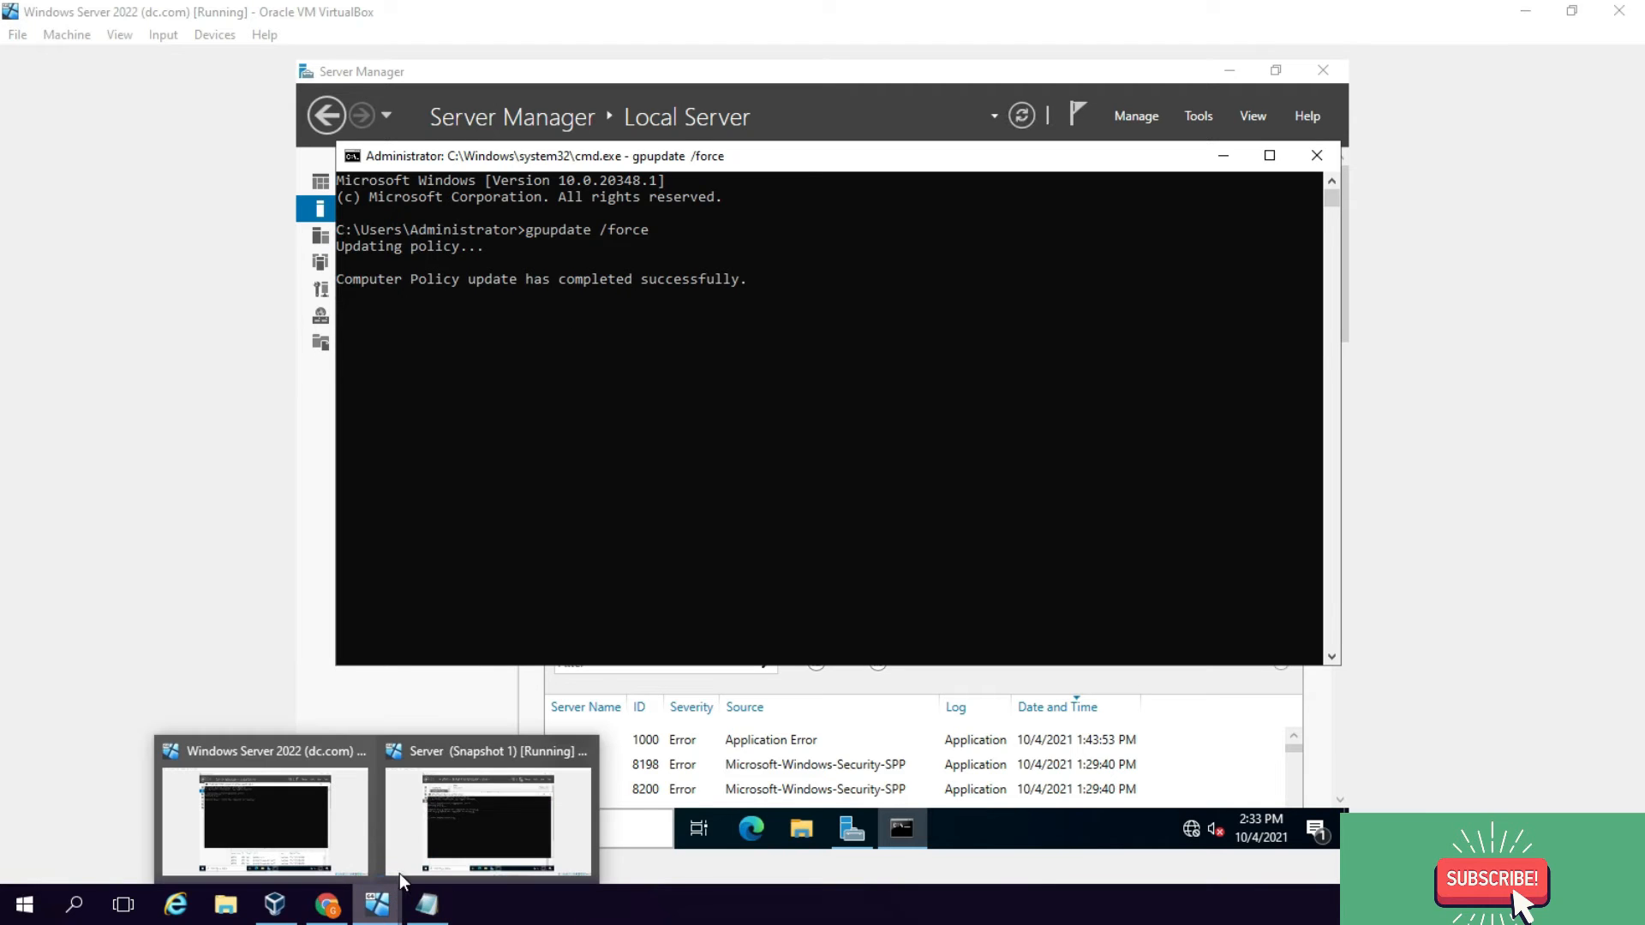
right_click(445, 805)
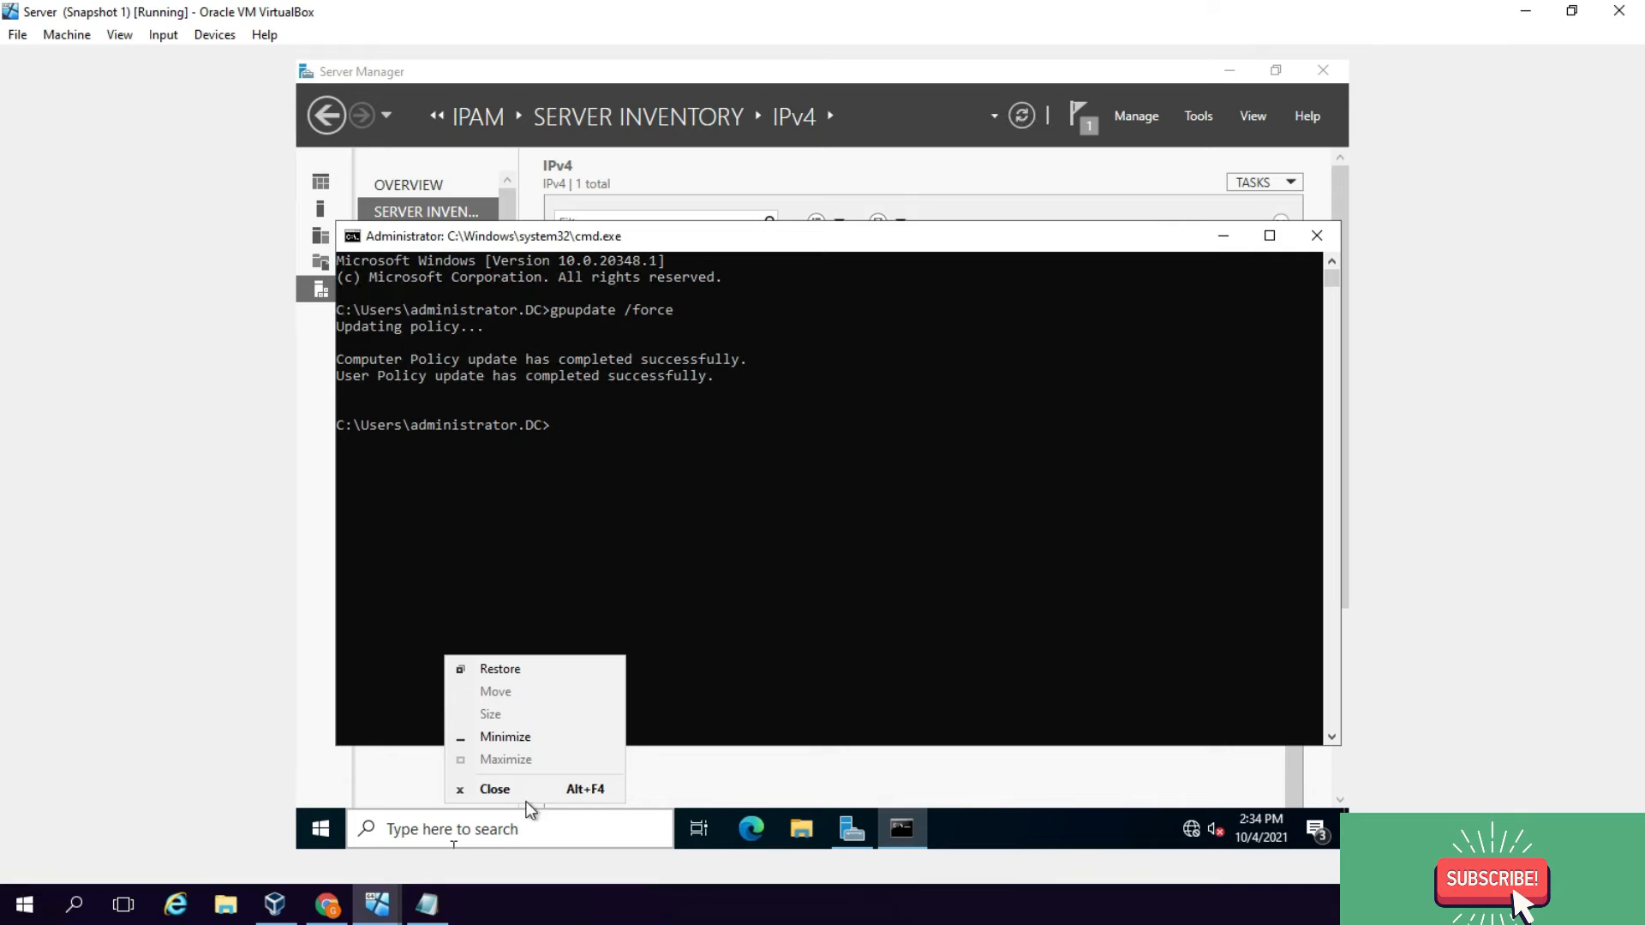
left_click(642, 782)
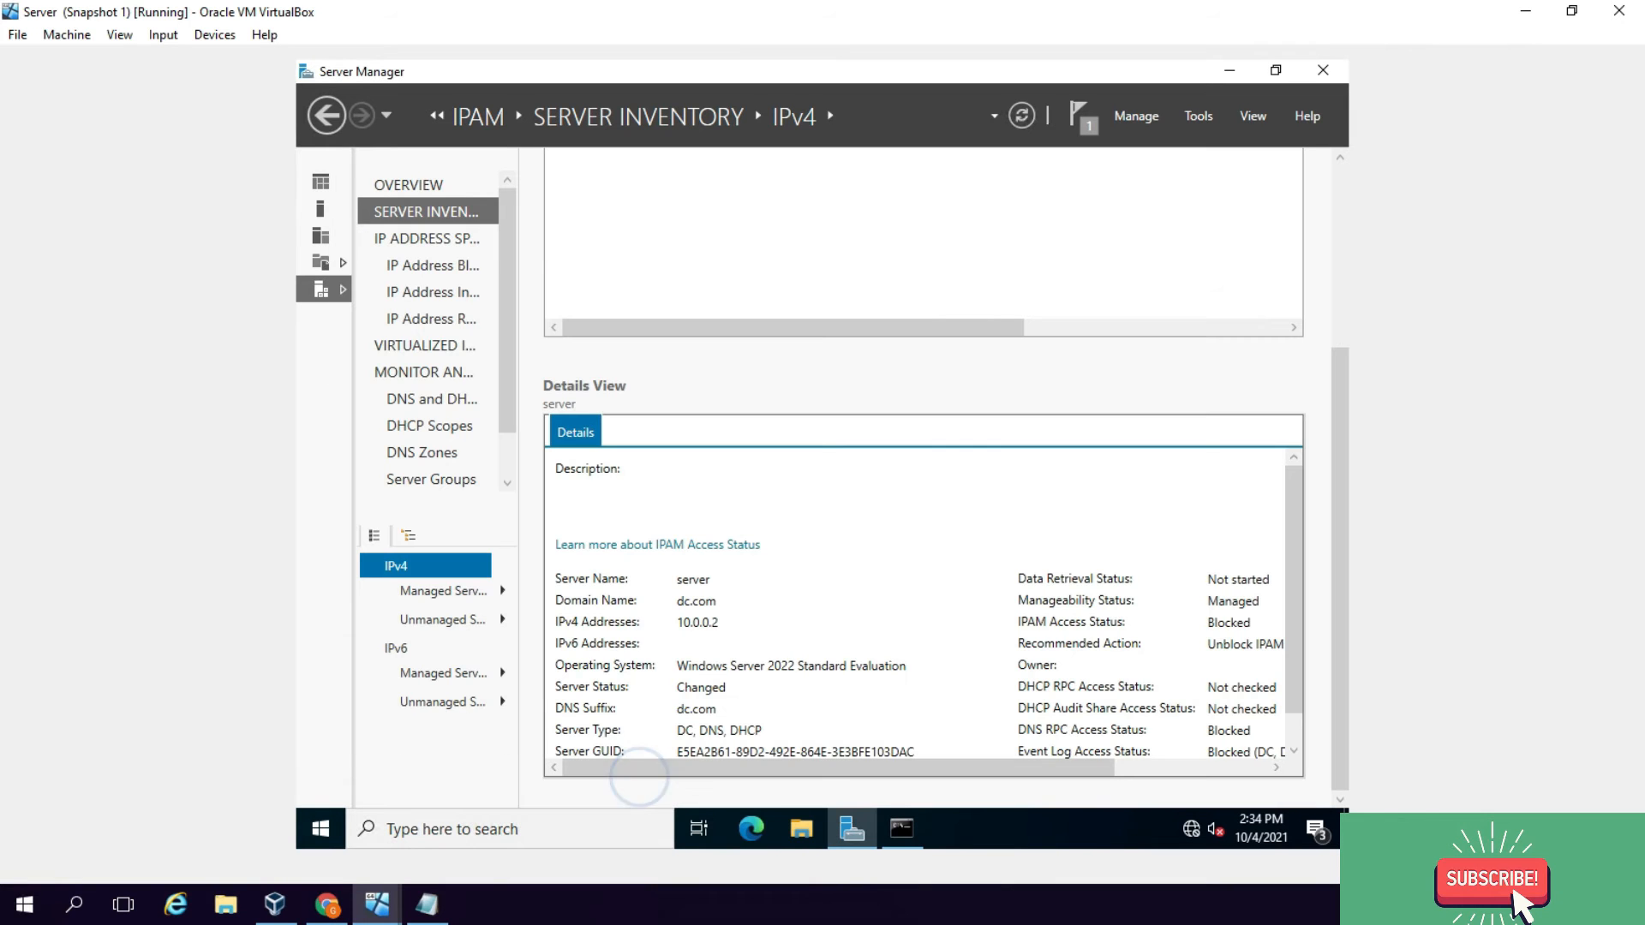
left_click(897, 827)
right_click(897, 827)
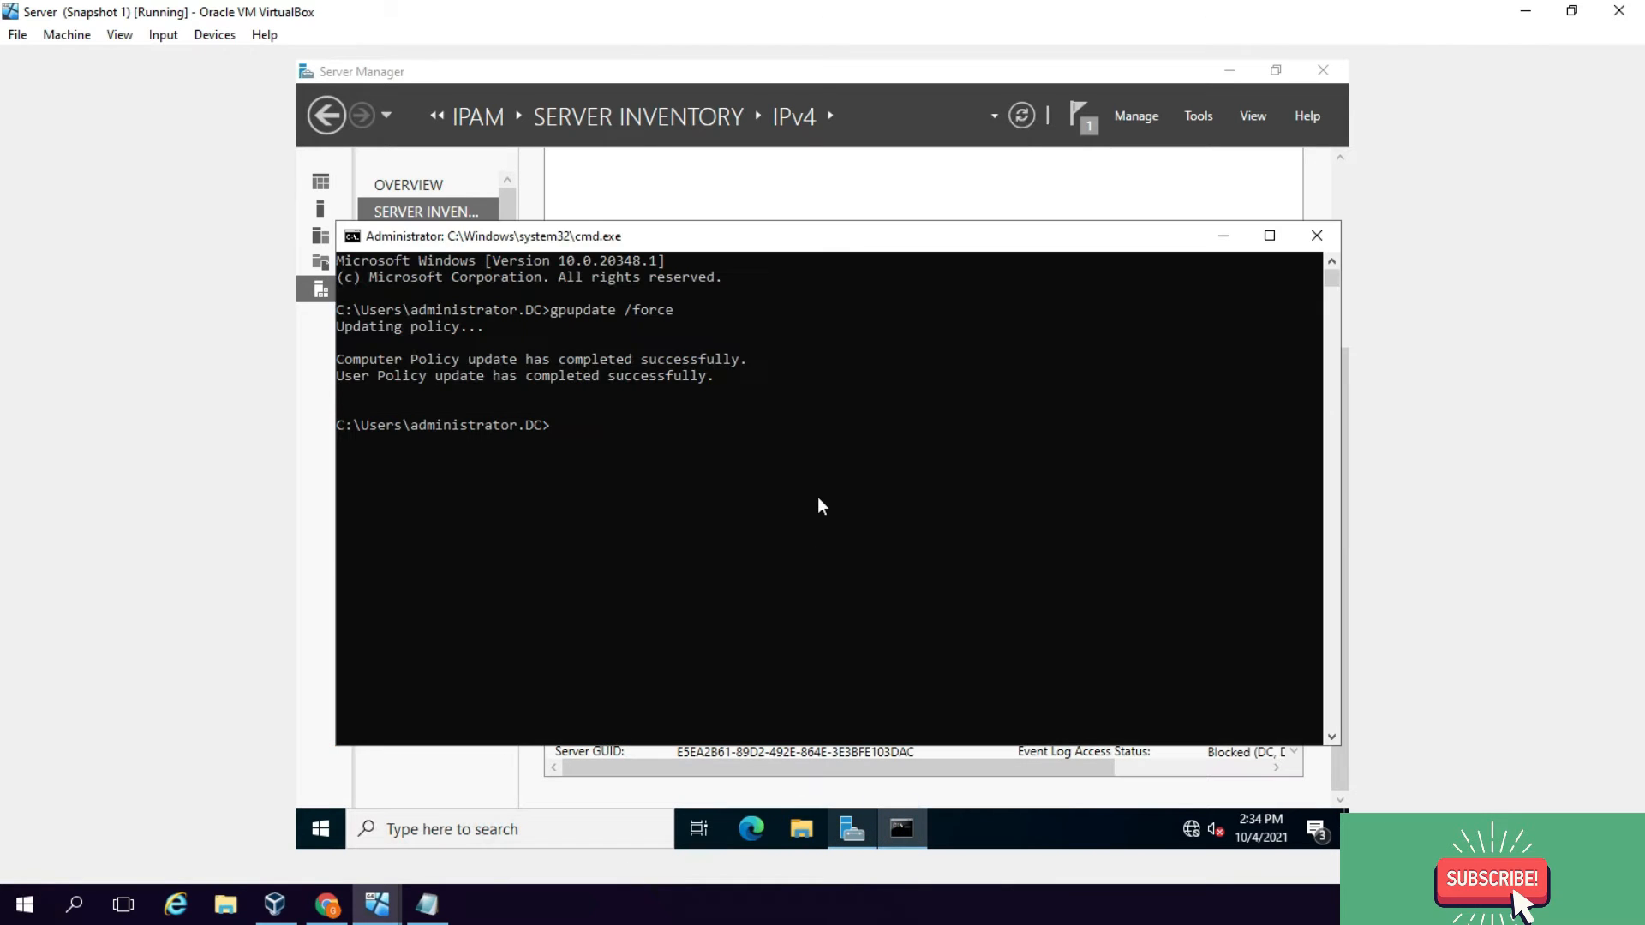
left_click(819, 499)
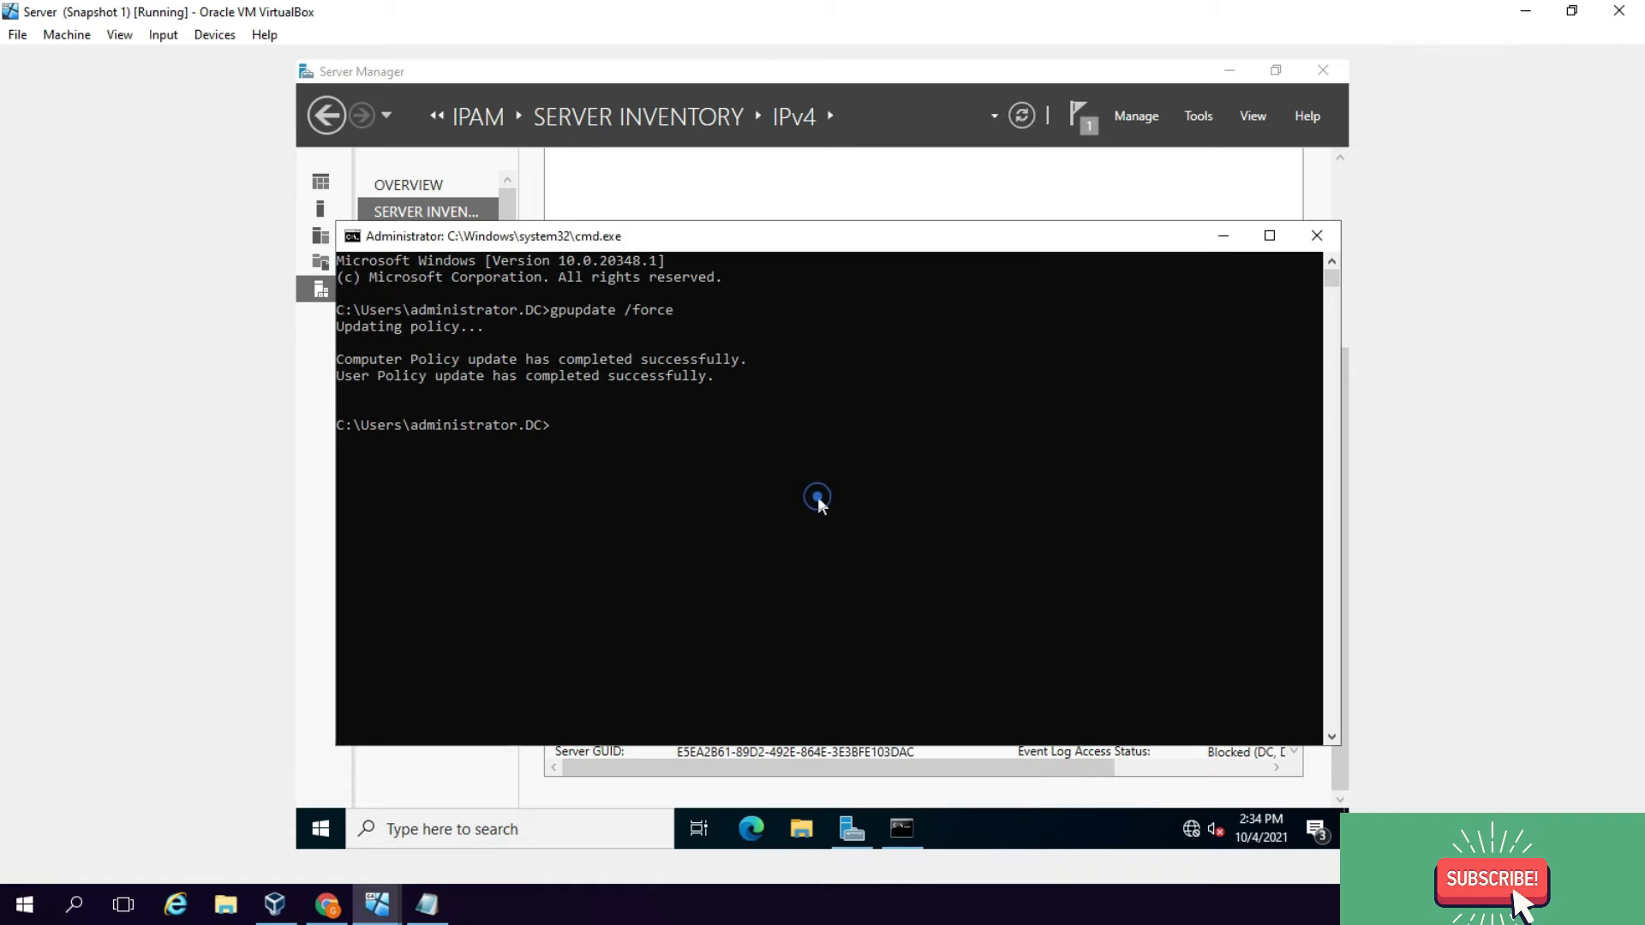
type("exot")
key("Return")
type("exit")
key("Return")
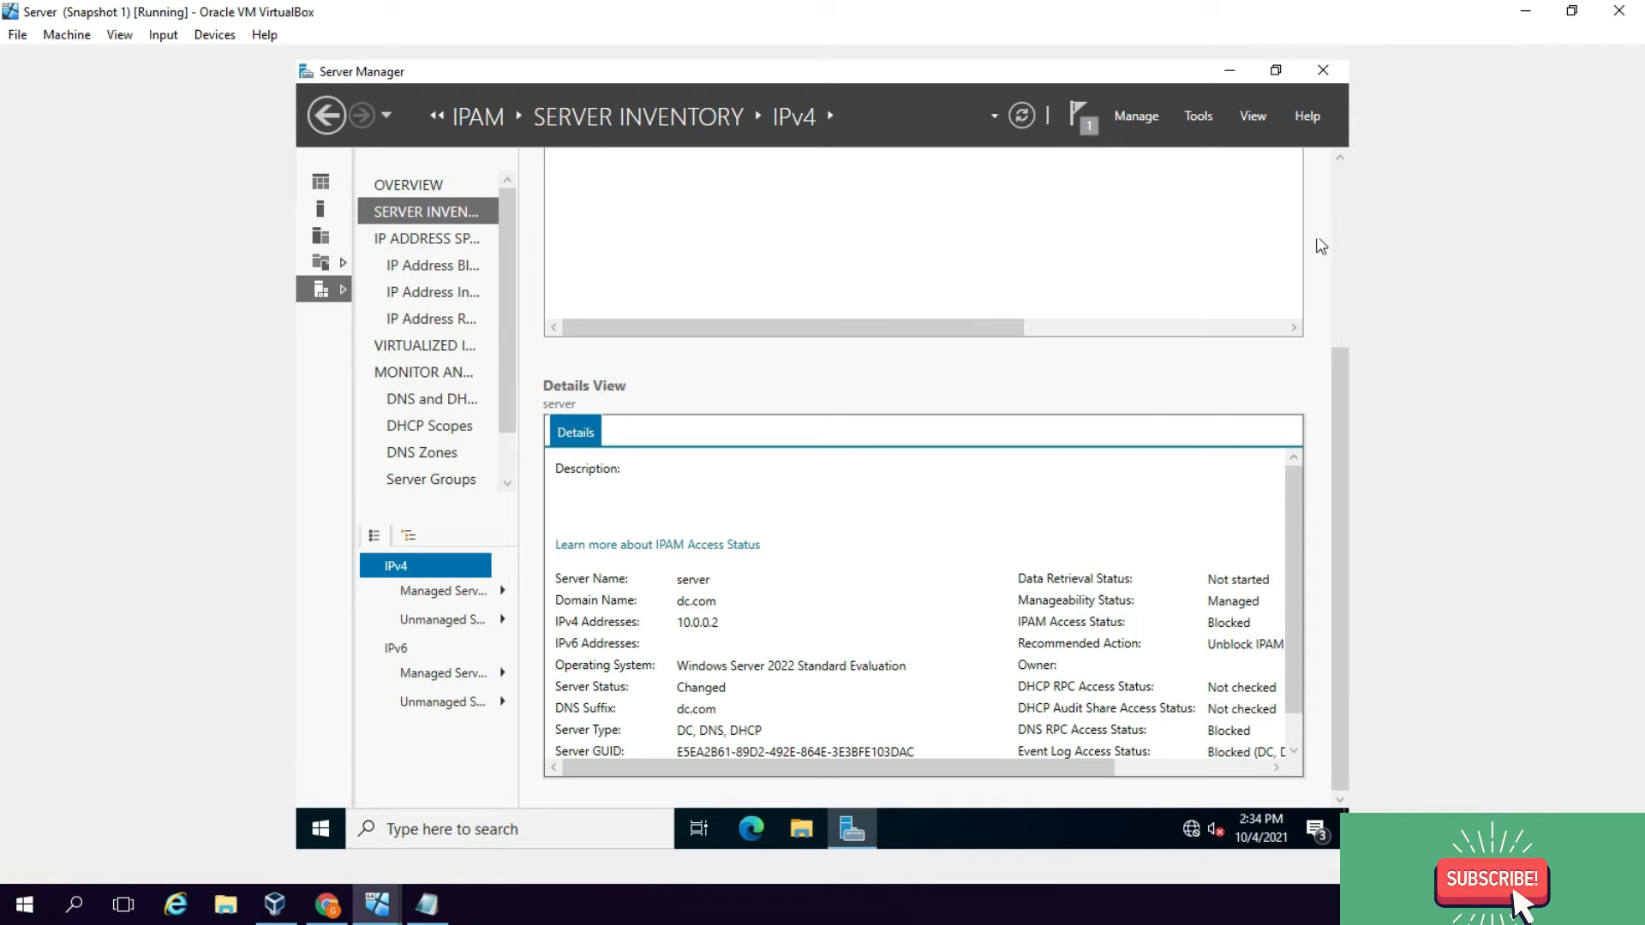
Step: Refresh Server Access Status for the server row in the IPv4 inventory
left_click(1341, 208)
right_click(1341, 207)
left_click(833, 293)
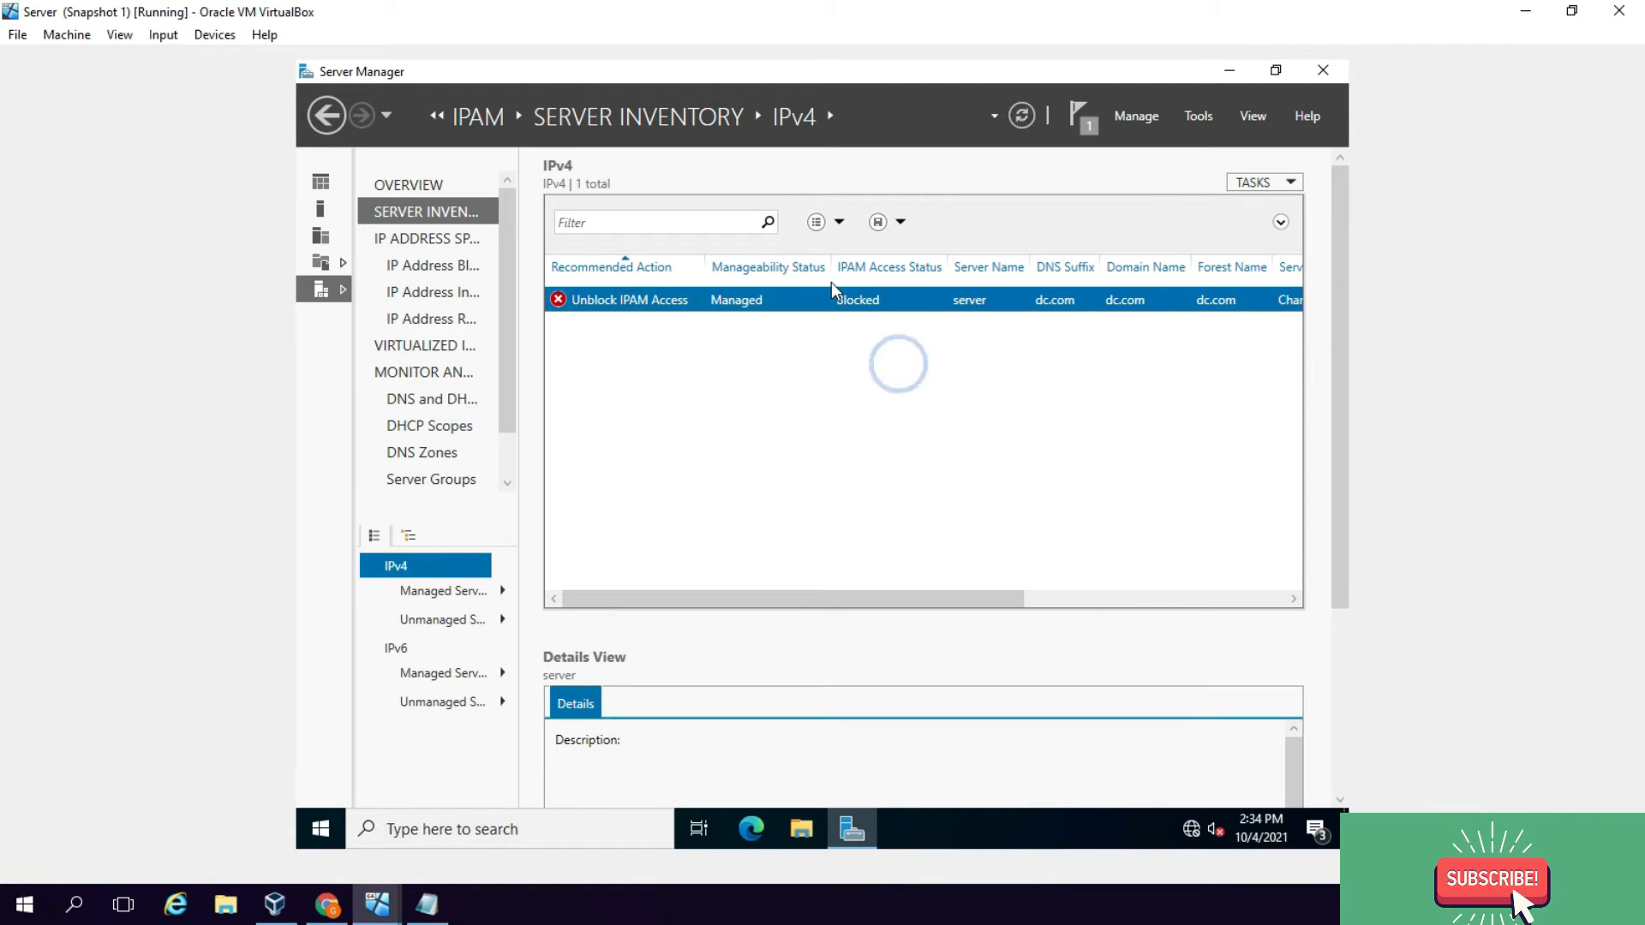
right_click(831, 295)
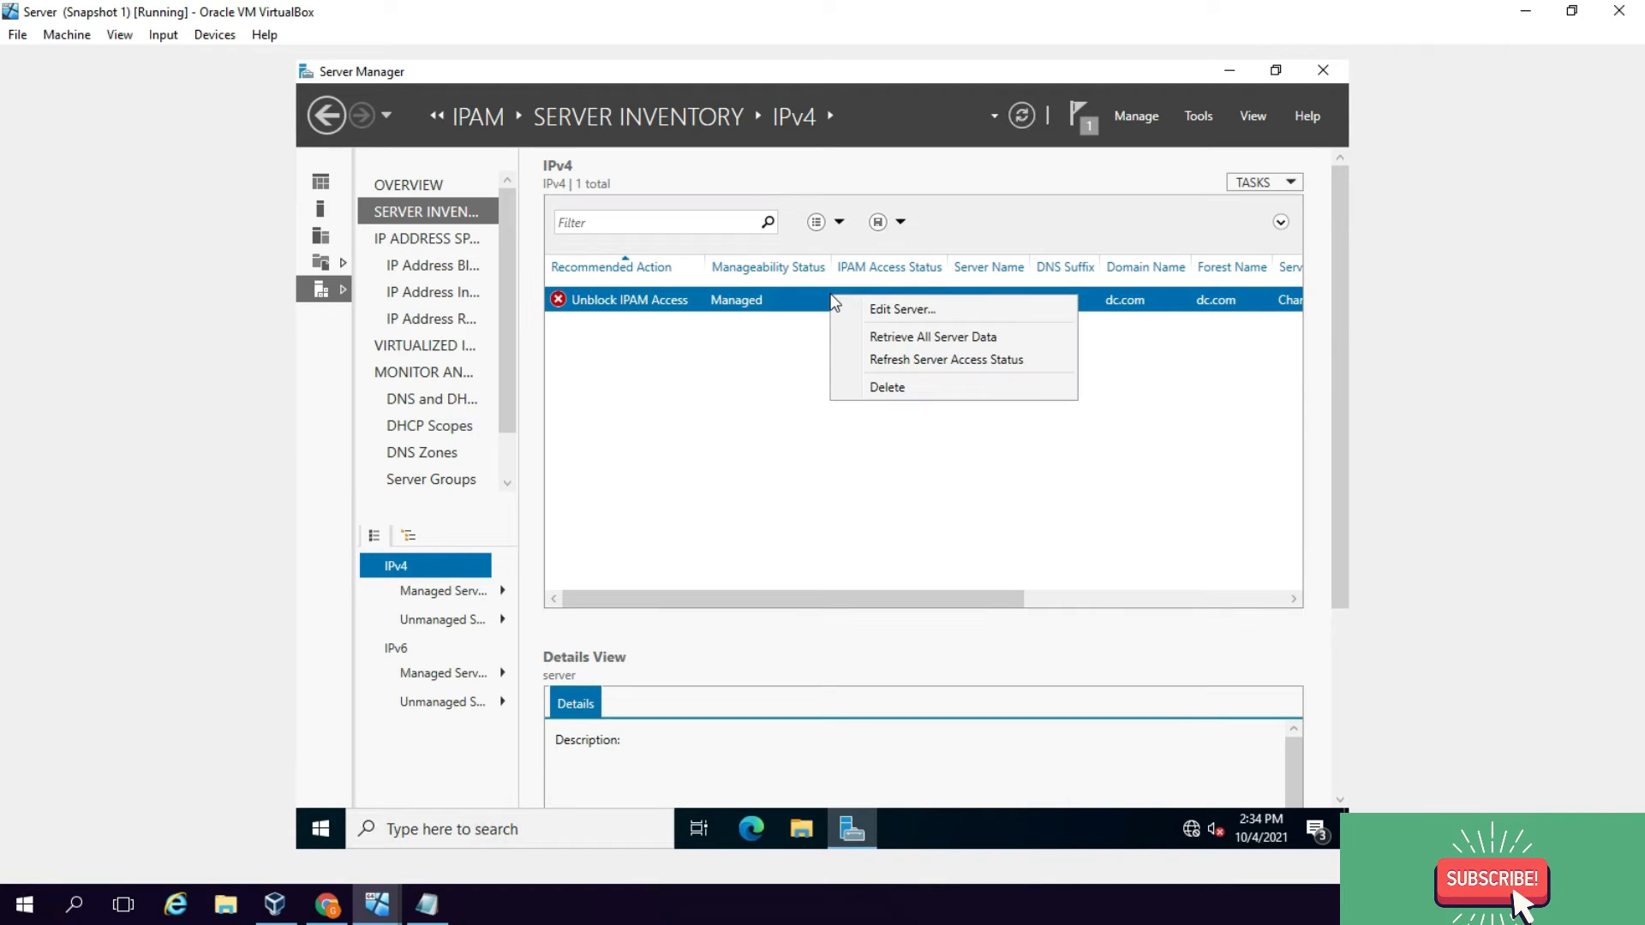
left_click(887, 360)
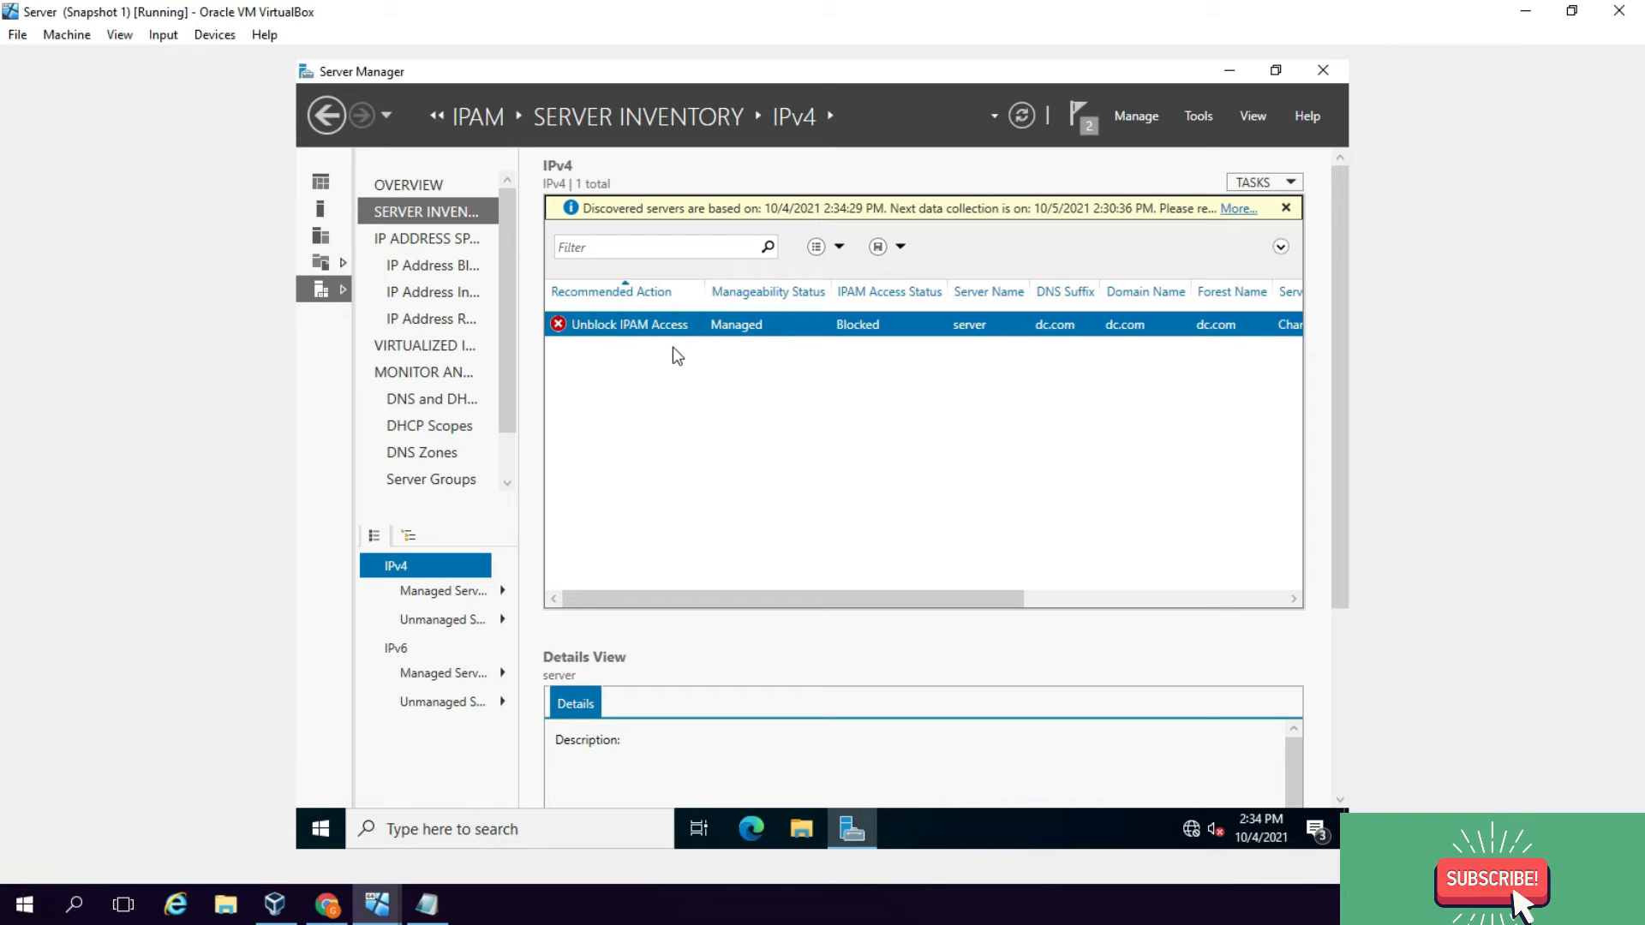
left_click(380, 906)
Step: On the dc.com VM, rerun gpupdate /force from the command history
left_click(266, 818)
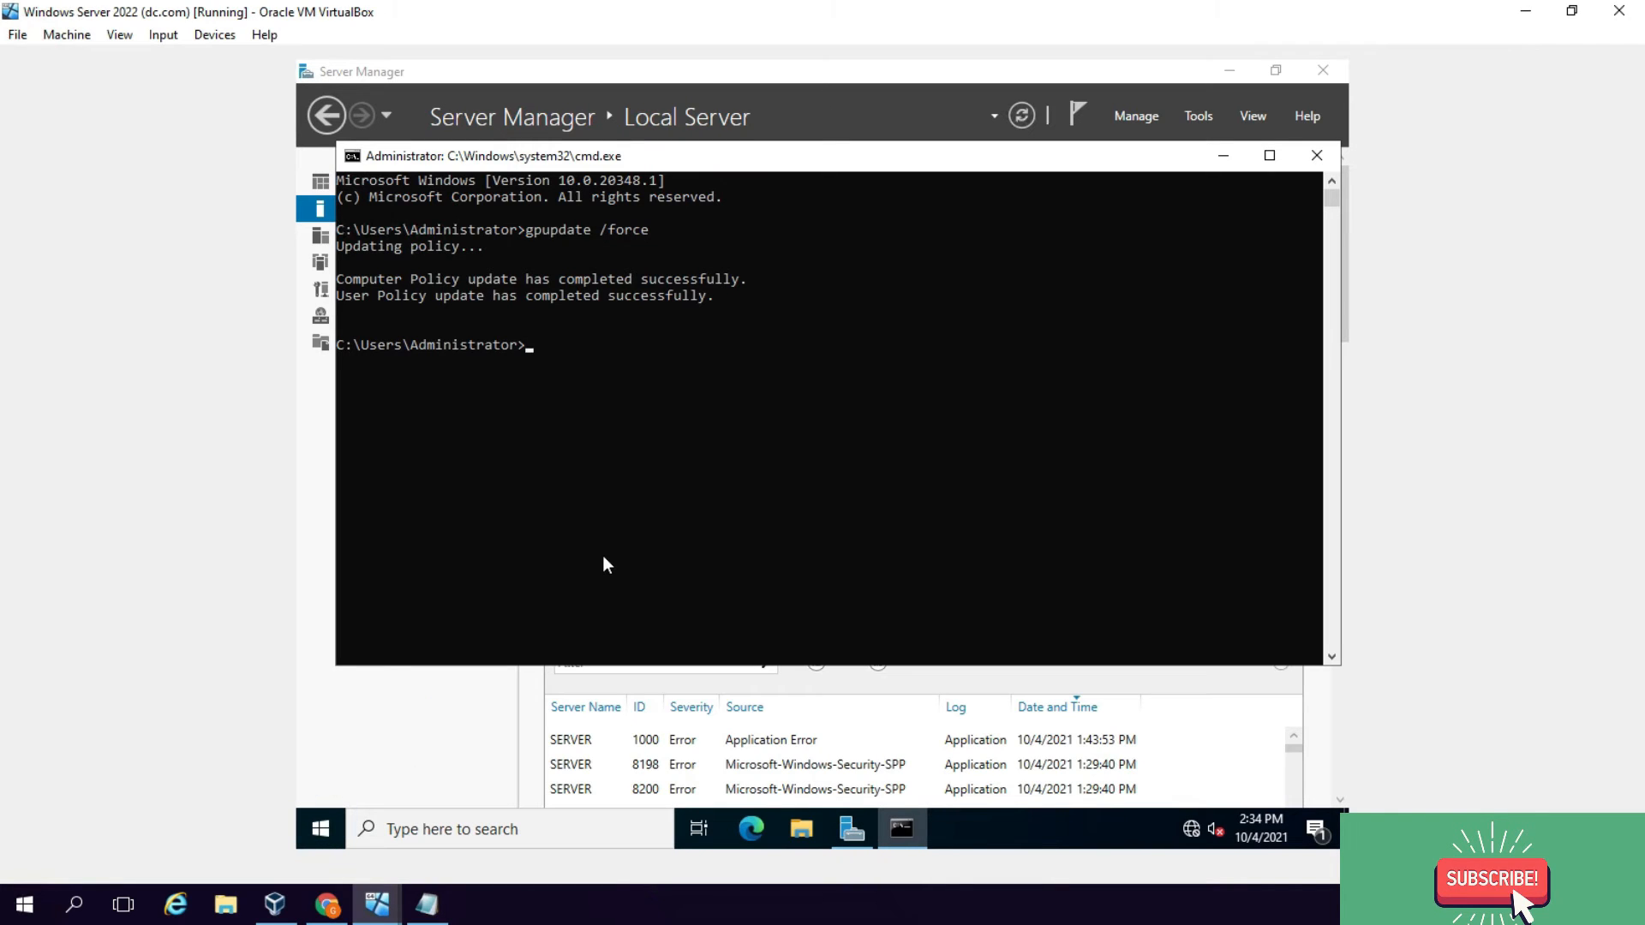
key("Up")
key("Return")
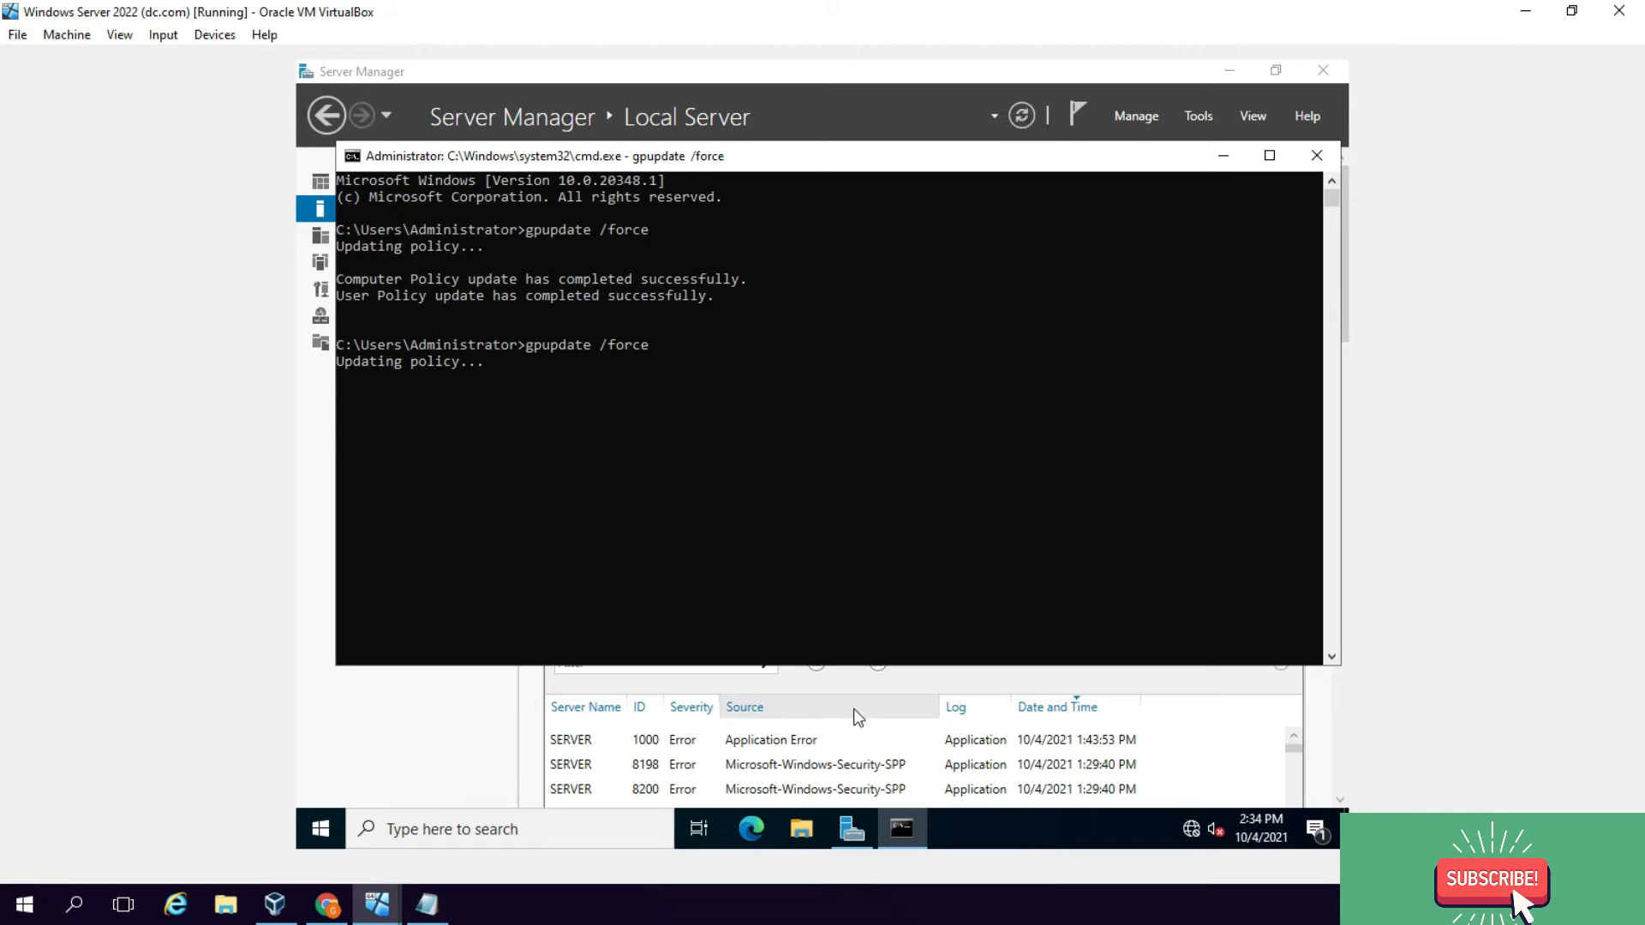
Step: Launch Group Policy Management and inspect the ipam_DC_NPS and ipam_DHCP policy links
left_click(851, 829)
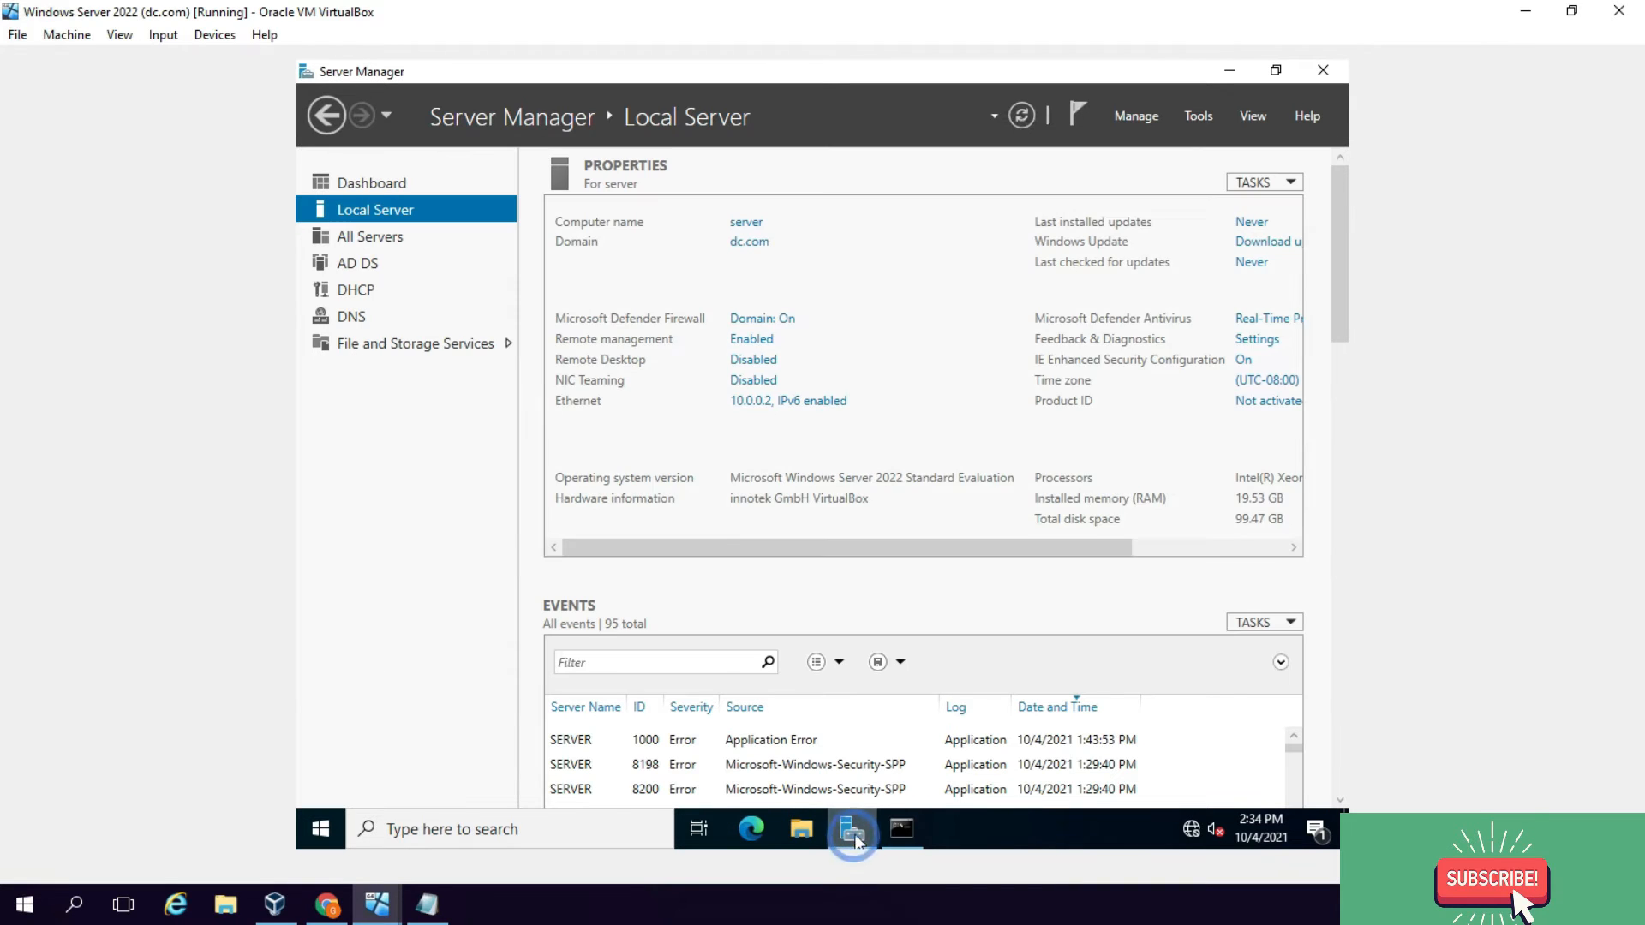
left_click(1200, 117)
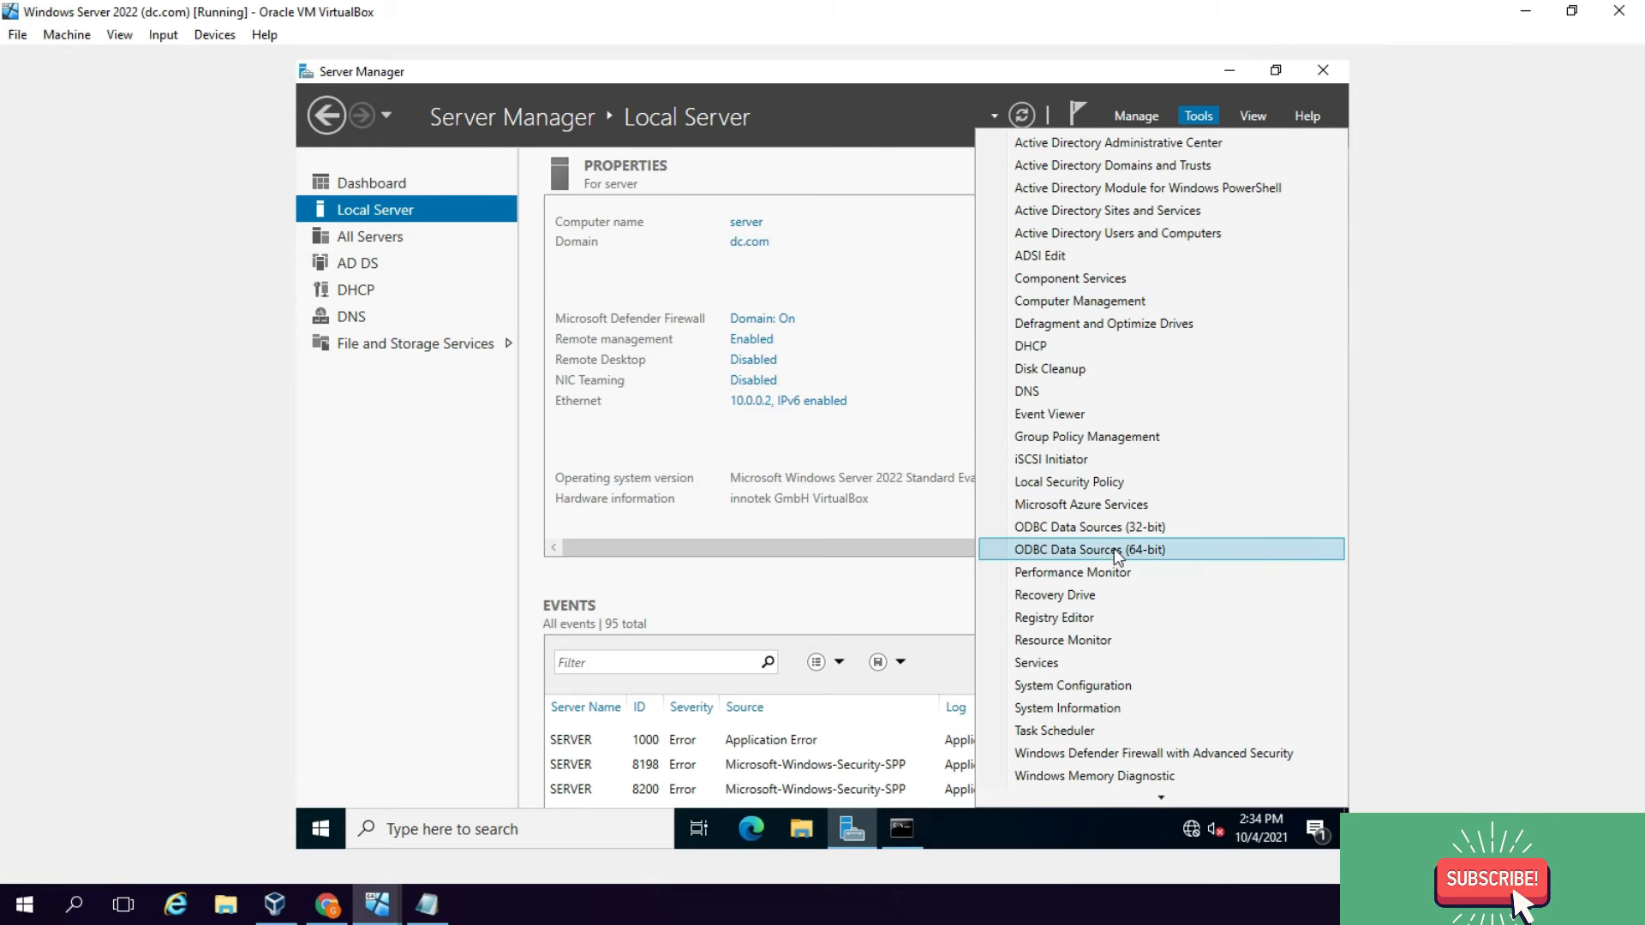
left_click(1078, 438)
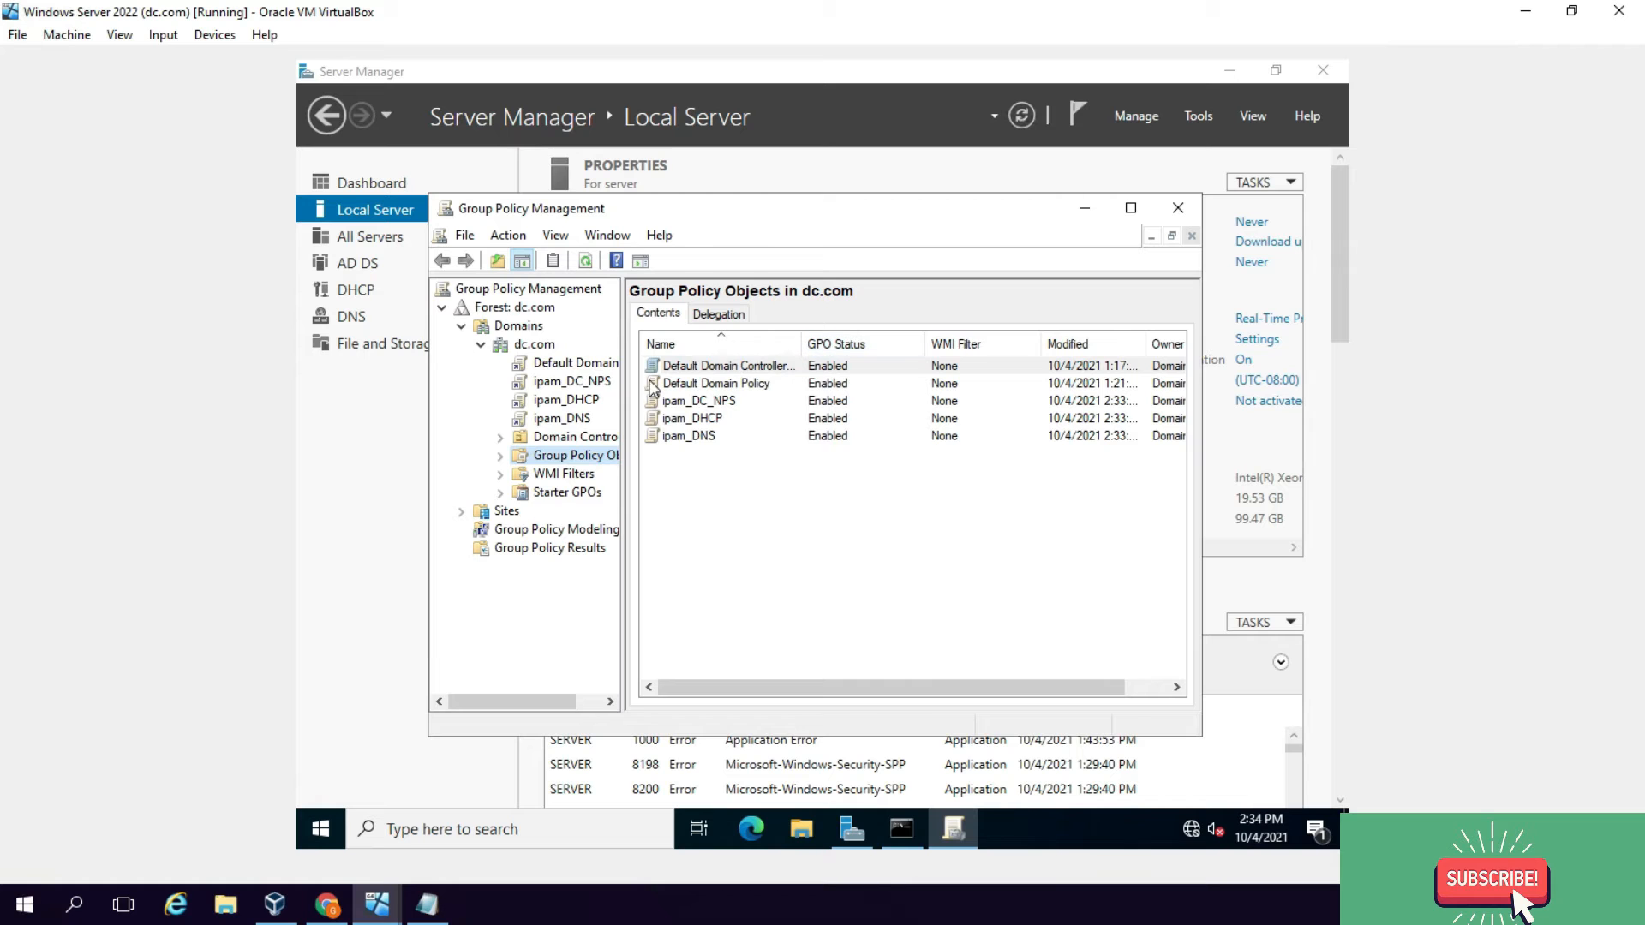
left_click(555, 383)
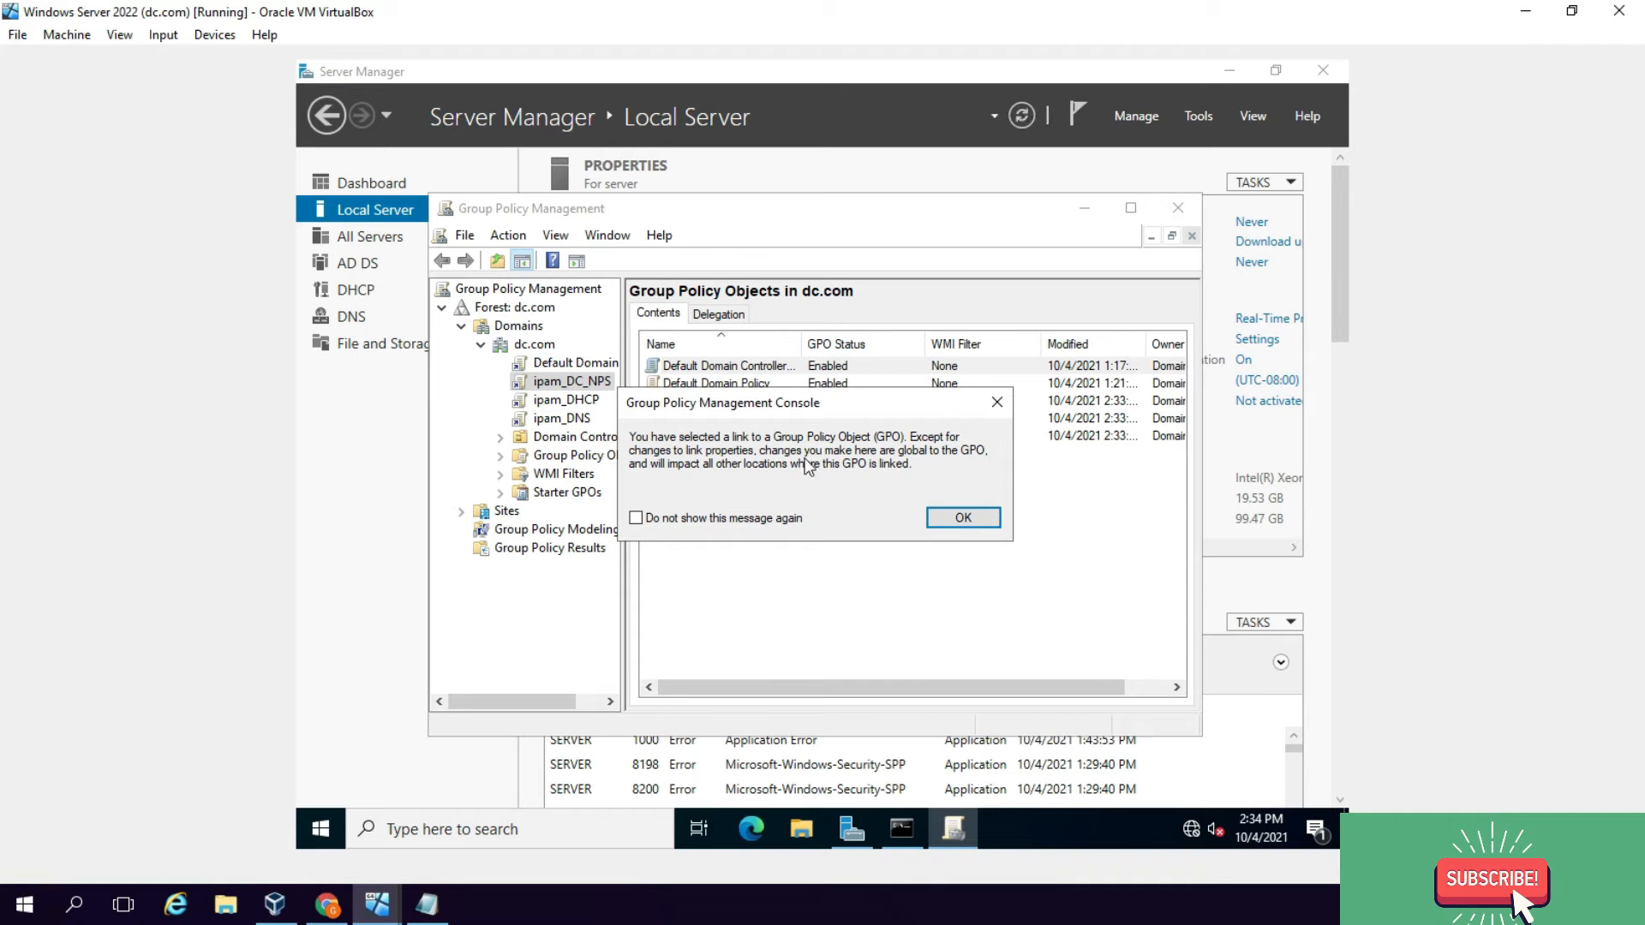
left_click(949, 518)
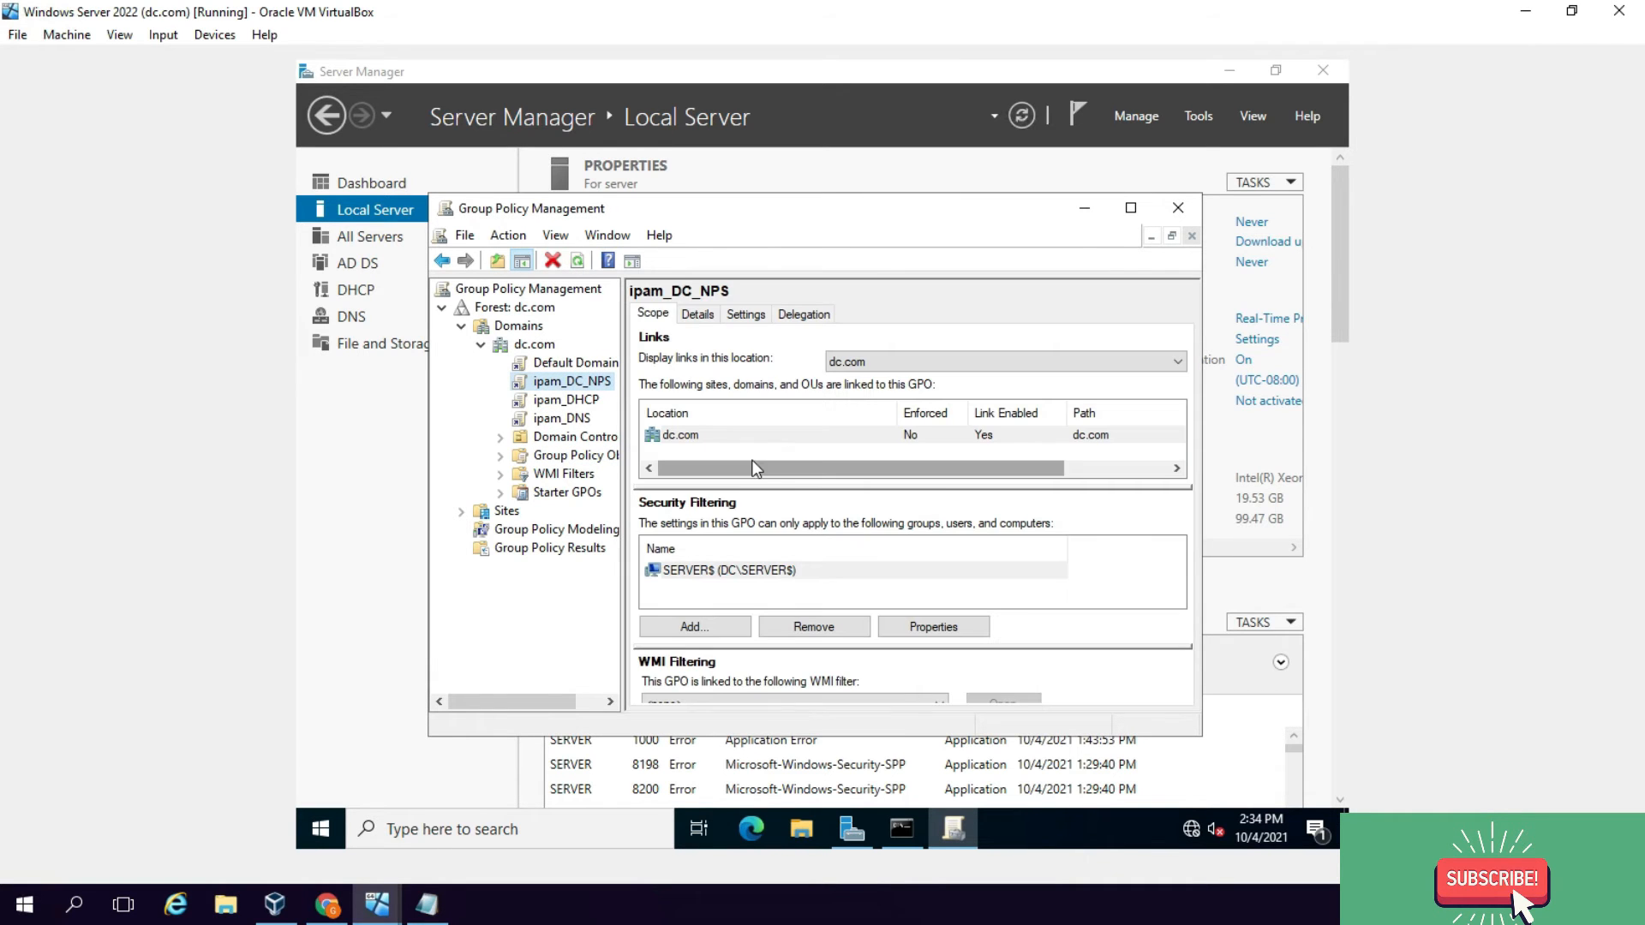
left_click(1131, 208)
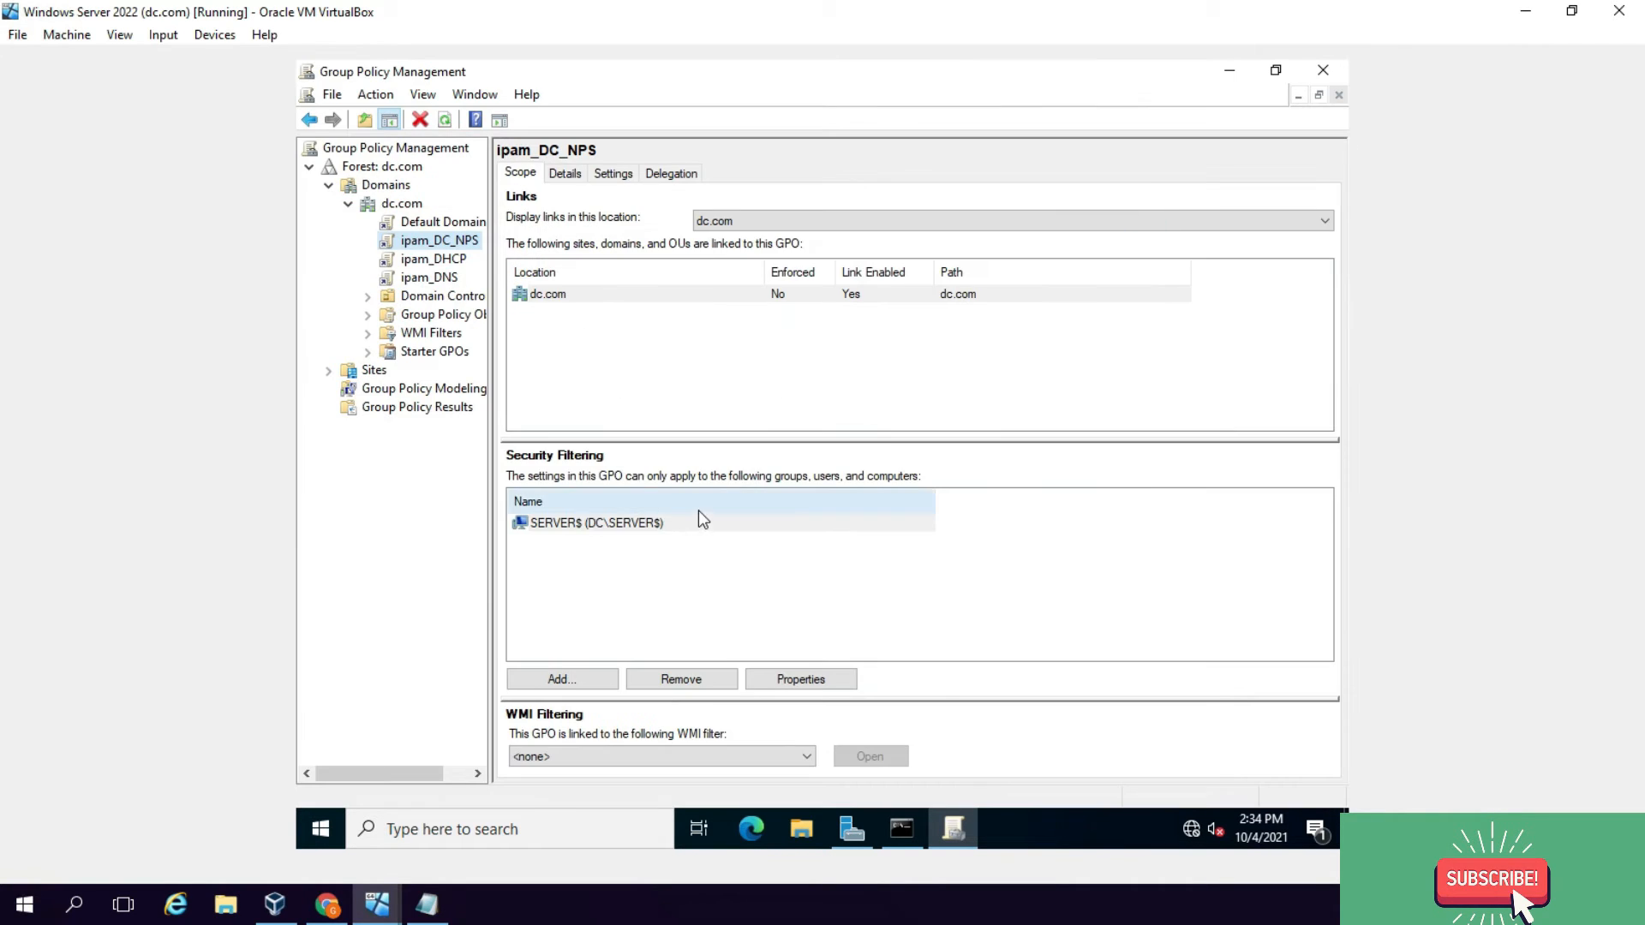
left_click(624, 523)
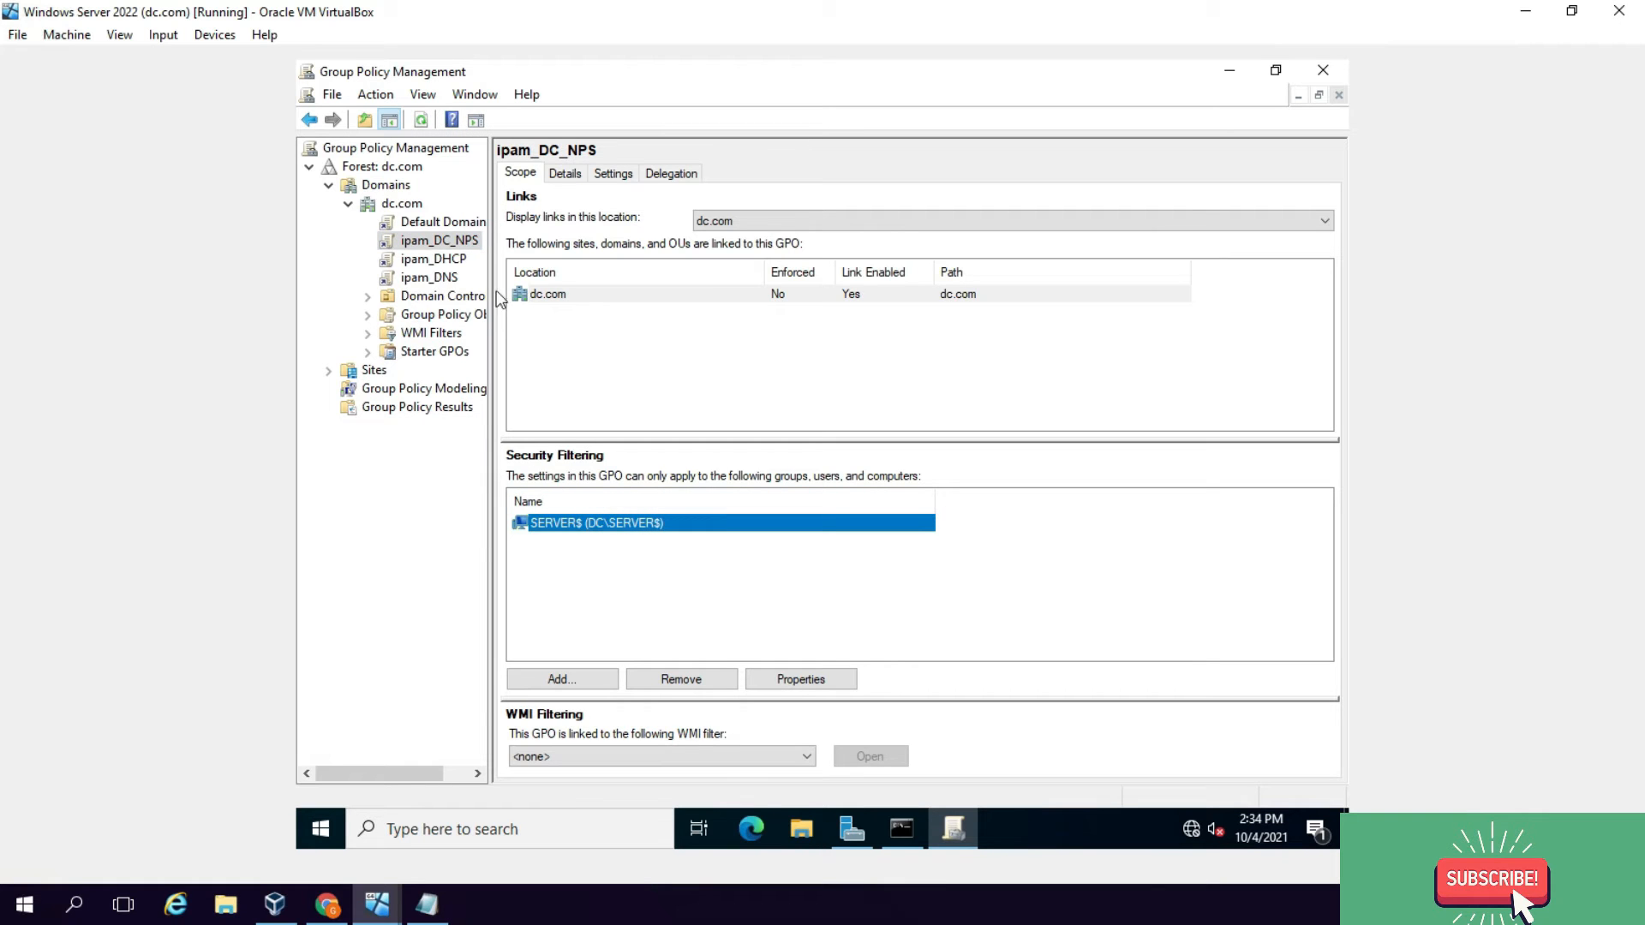
left_click(448, 260)
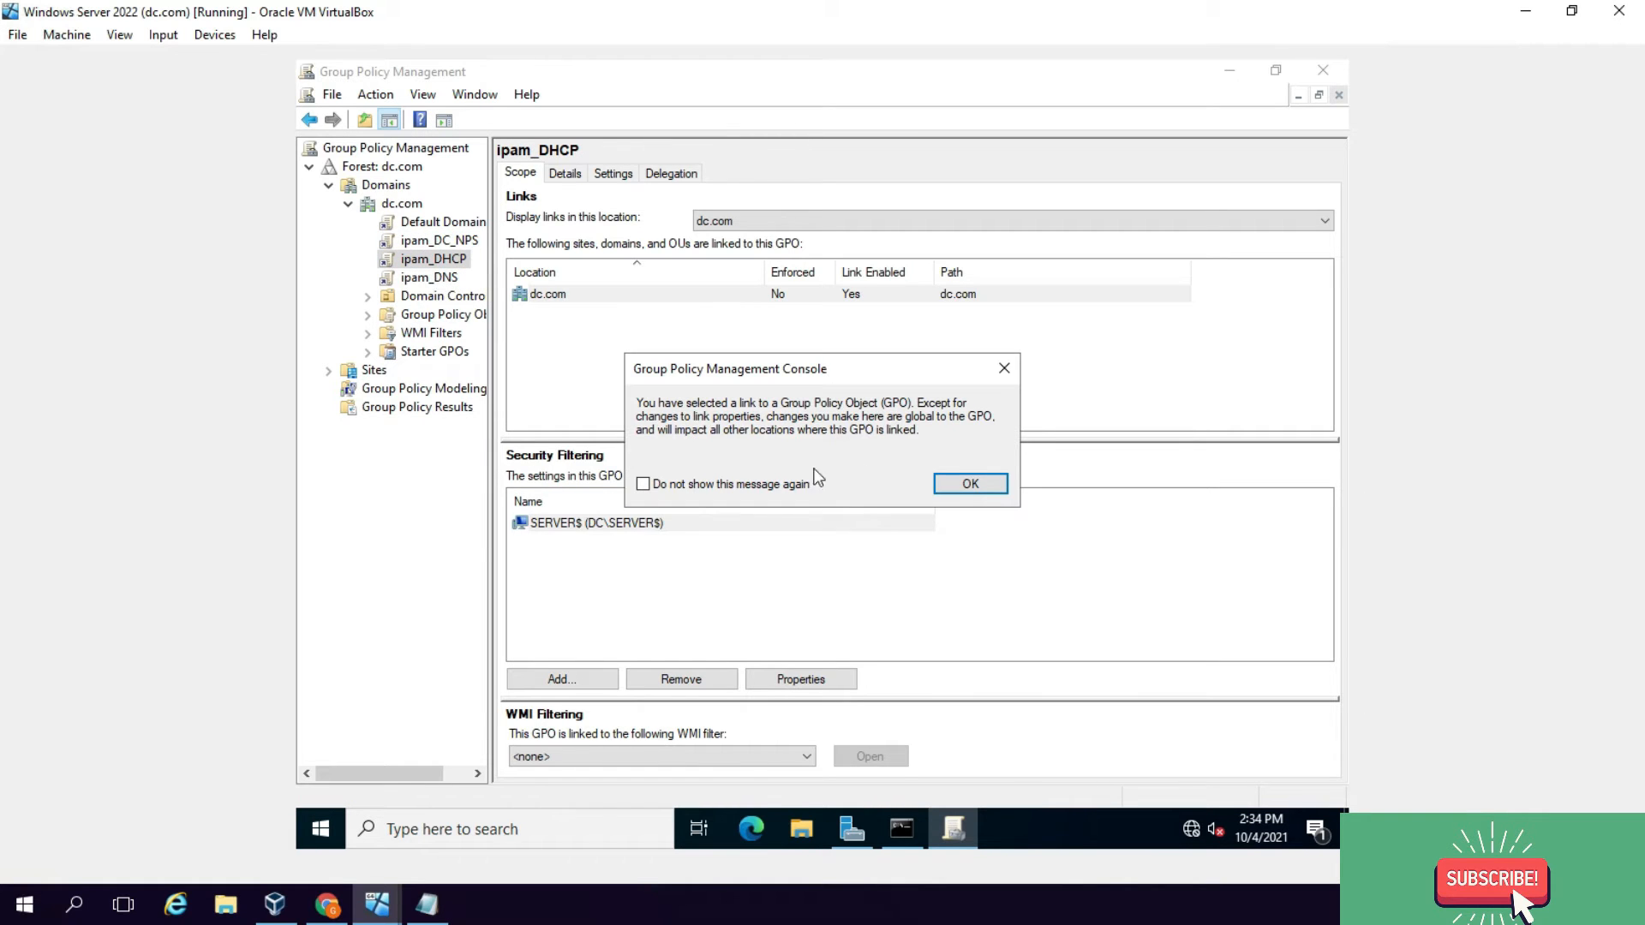
left_click(645, 485)
left_click(986, 485)
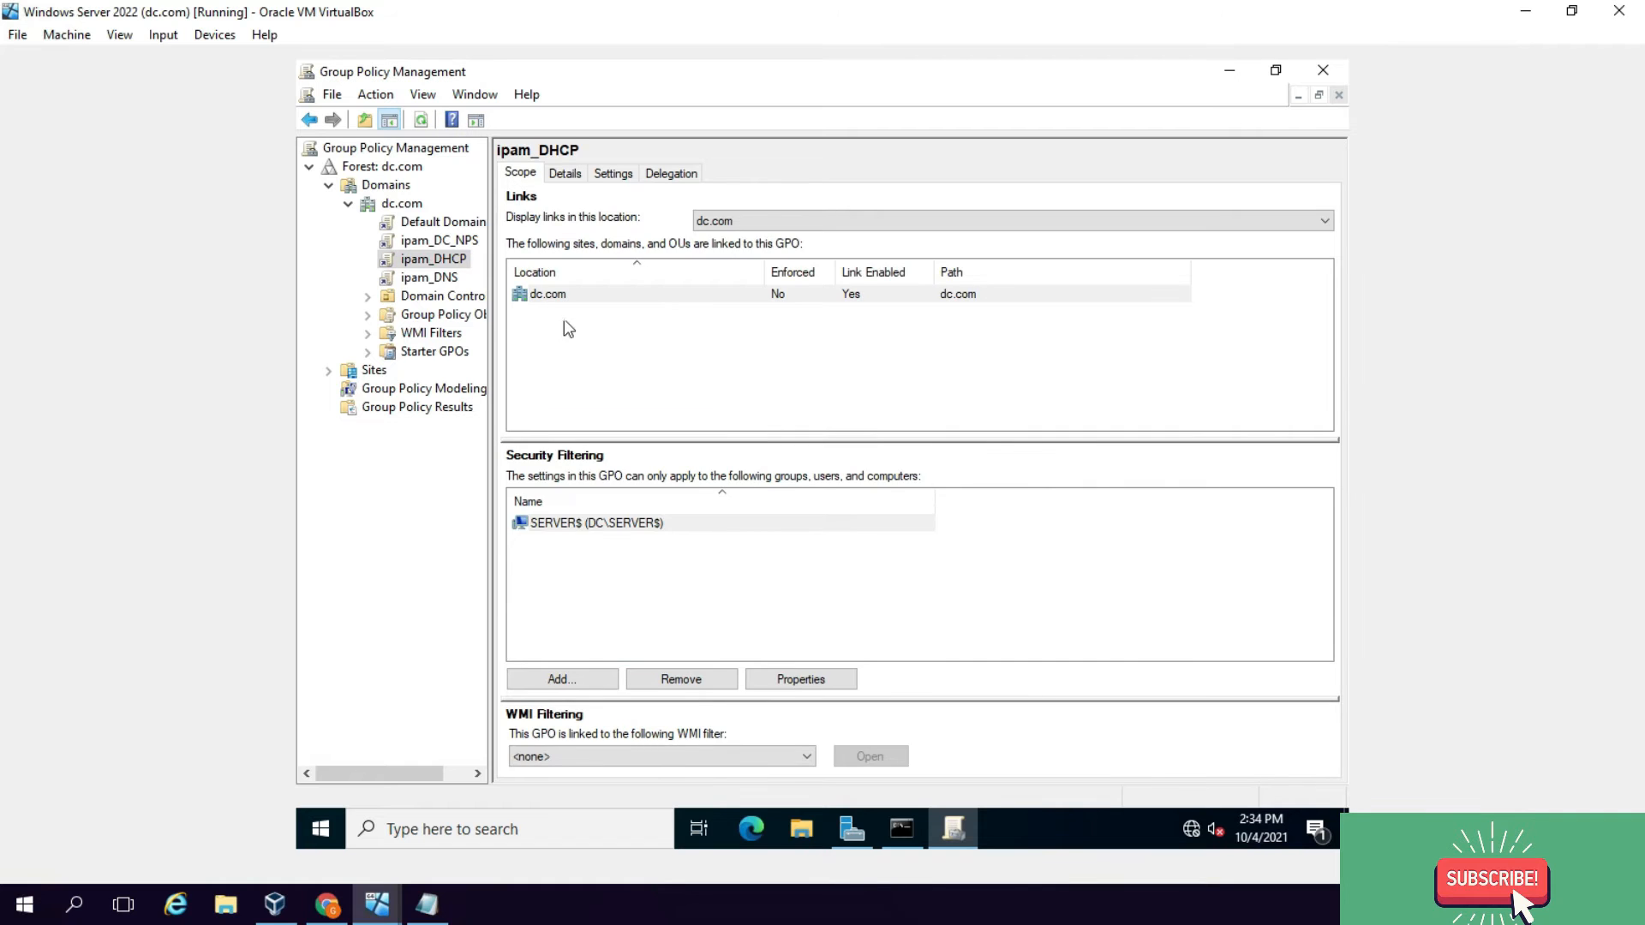
Step: Show dc.com's Group Policy Objects and select the three ipam policies
right_click(461, 319)
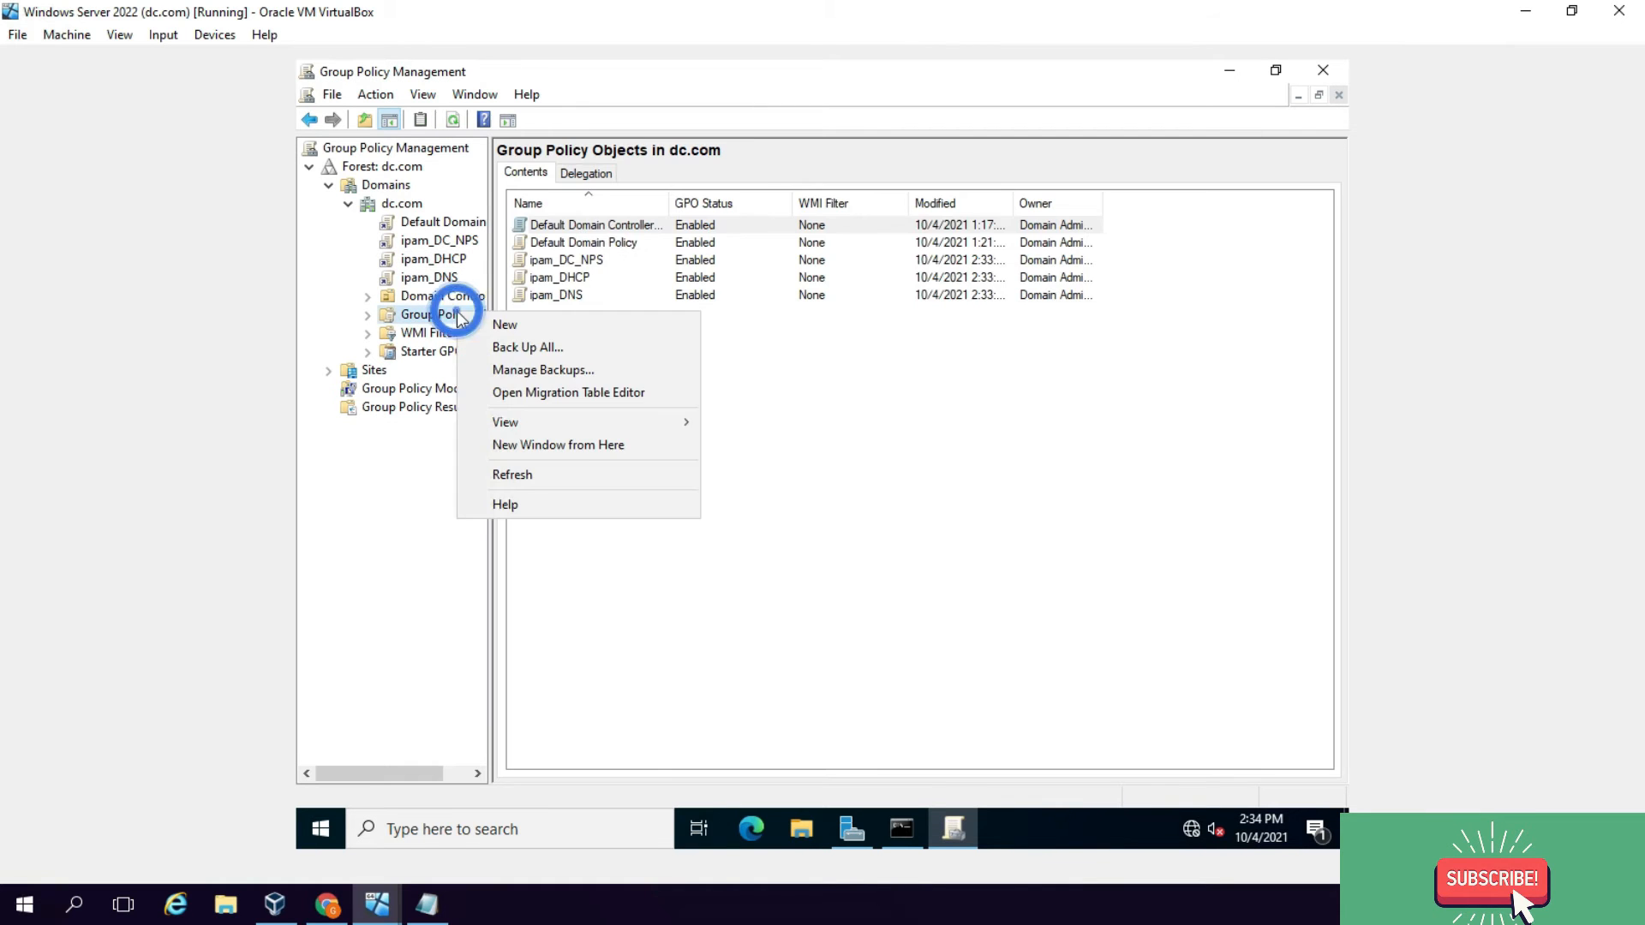
left_click(807, 447)
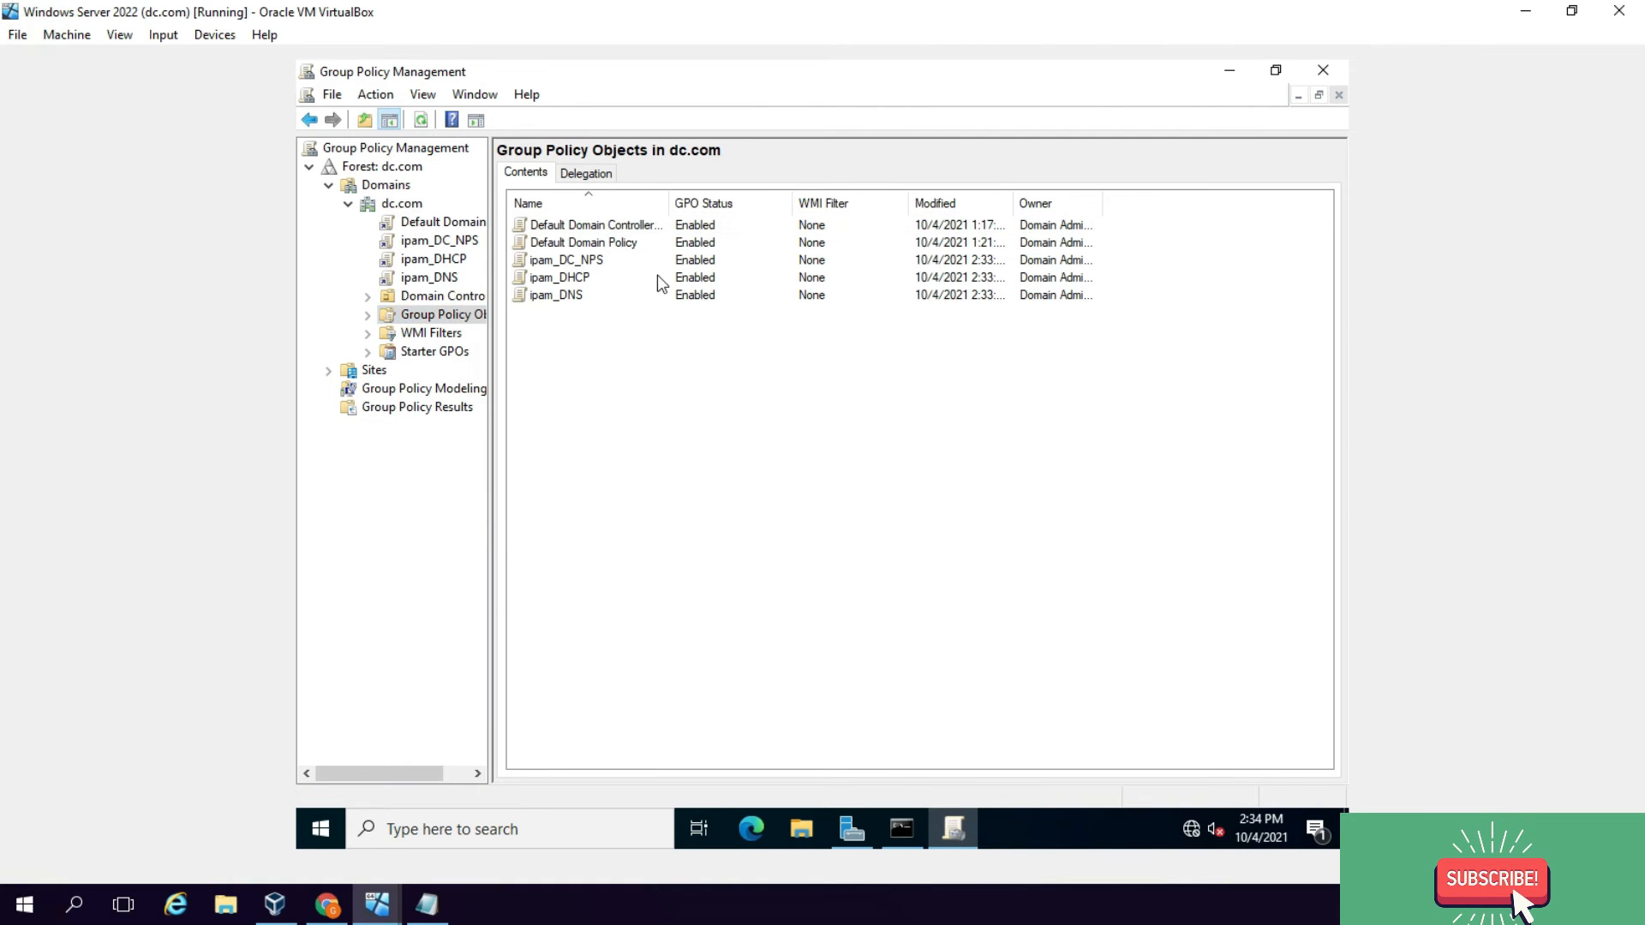
left_click(570, 262)
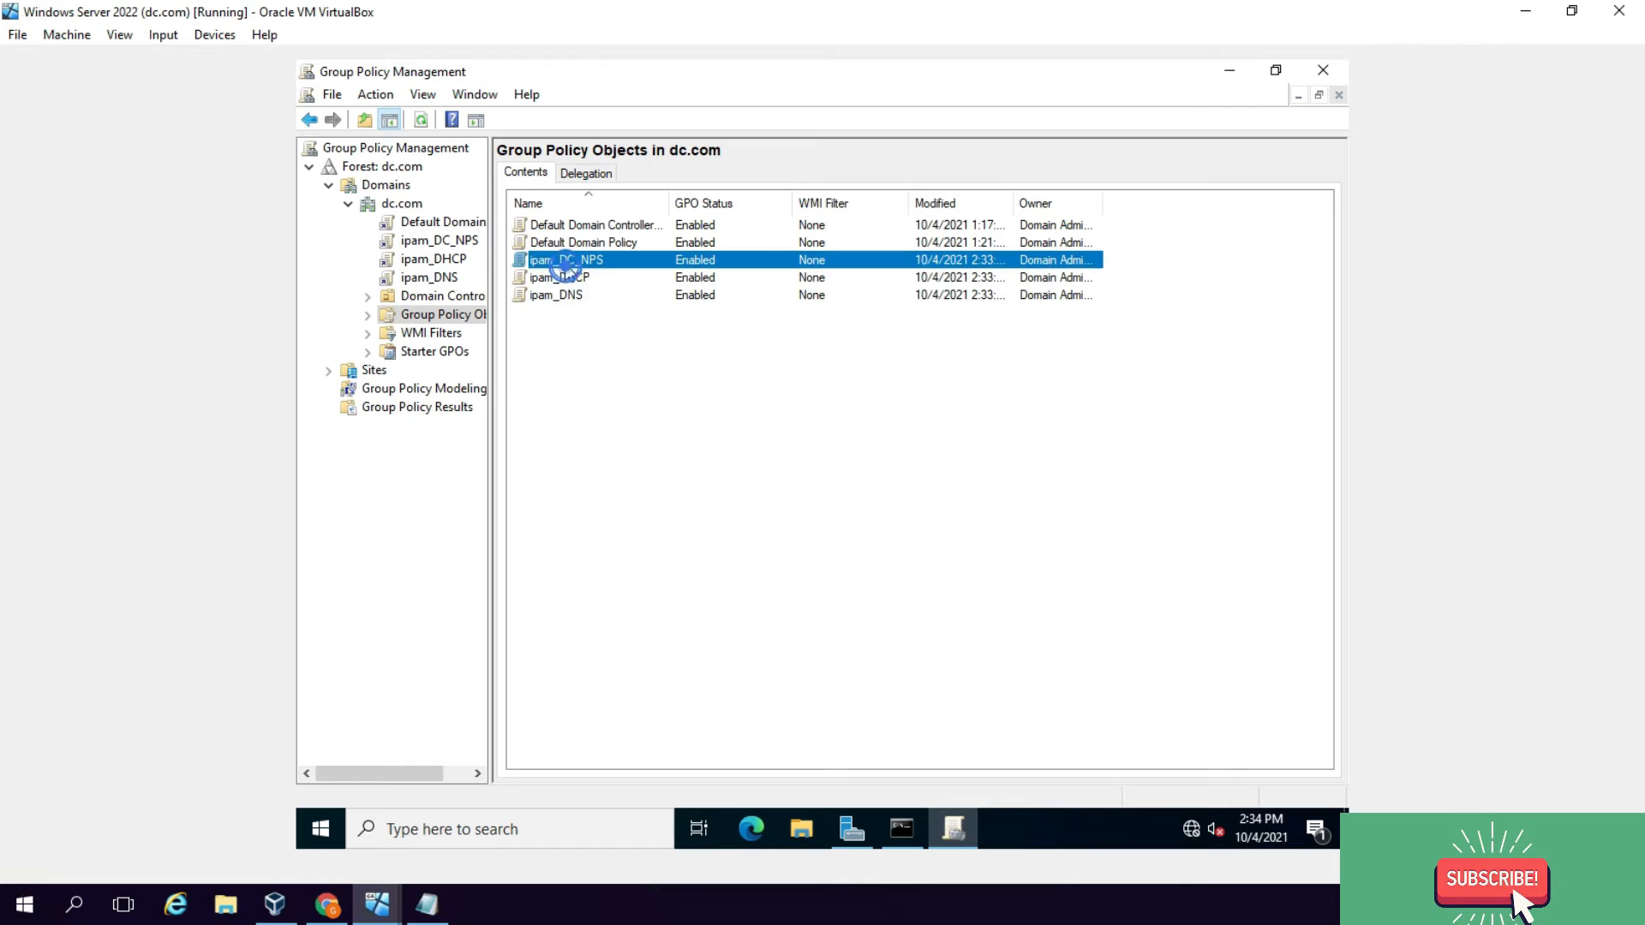
left_click_drag(580, 352, 569, 264)
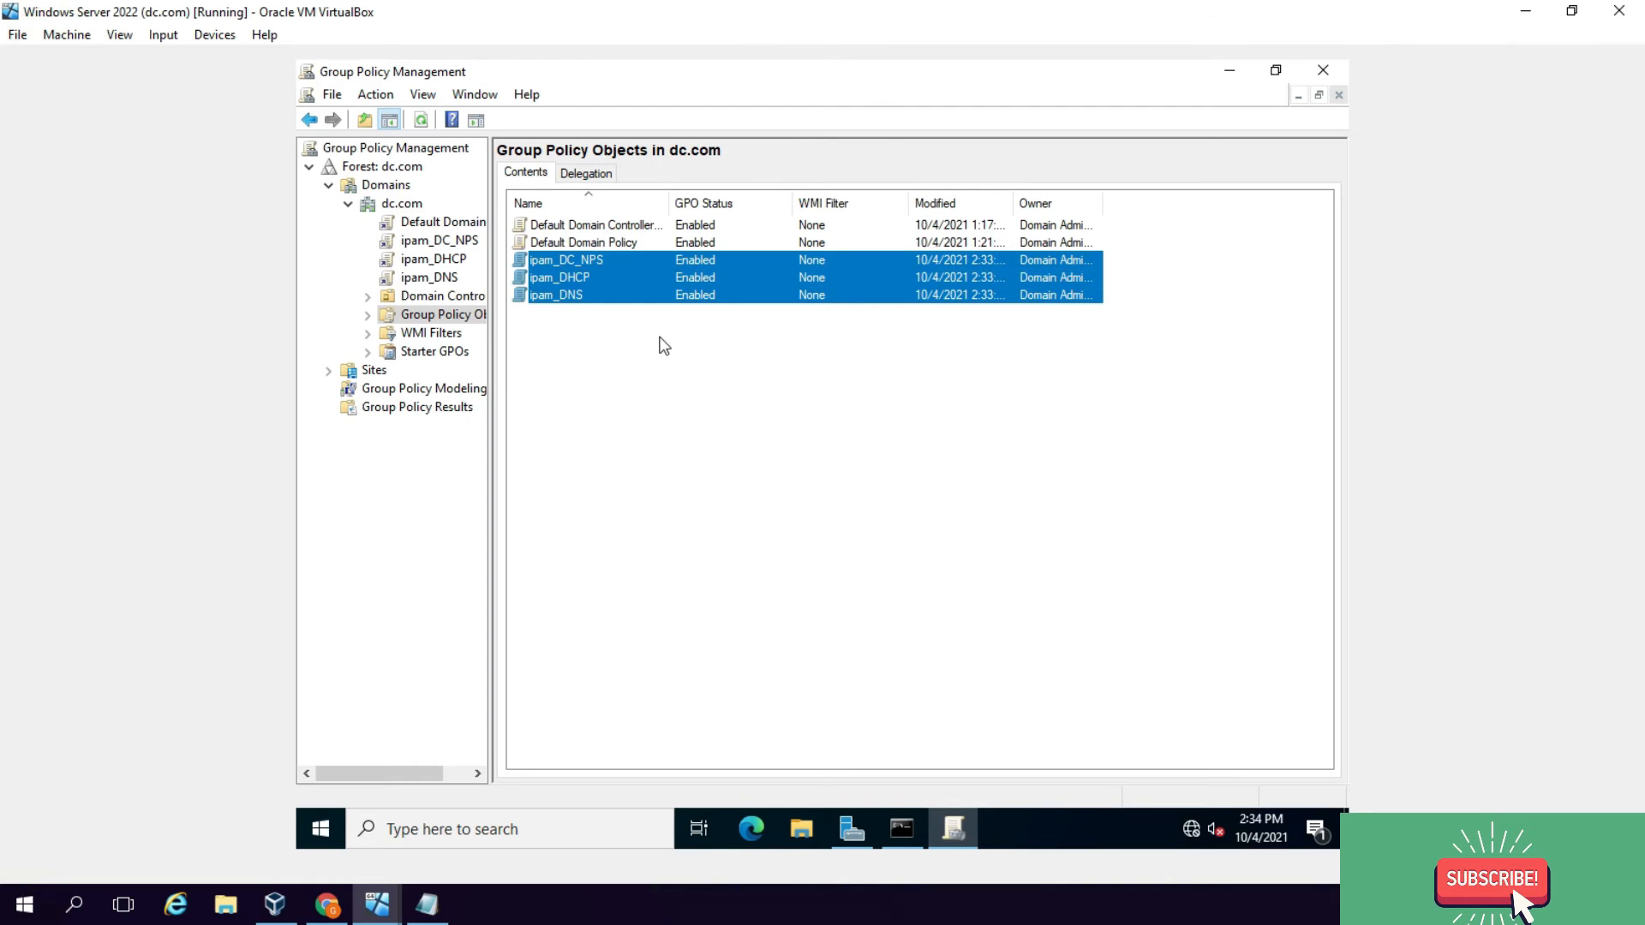
left_click(946, 379)
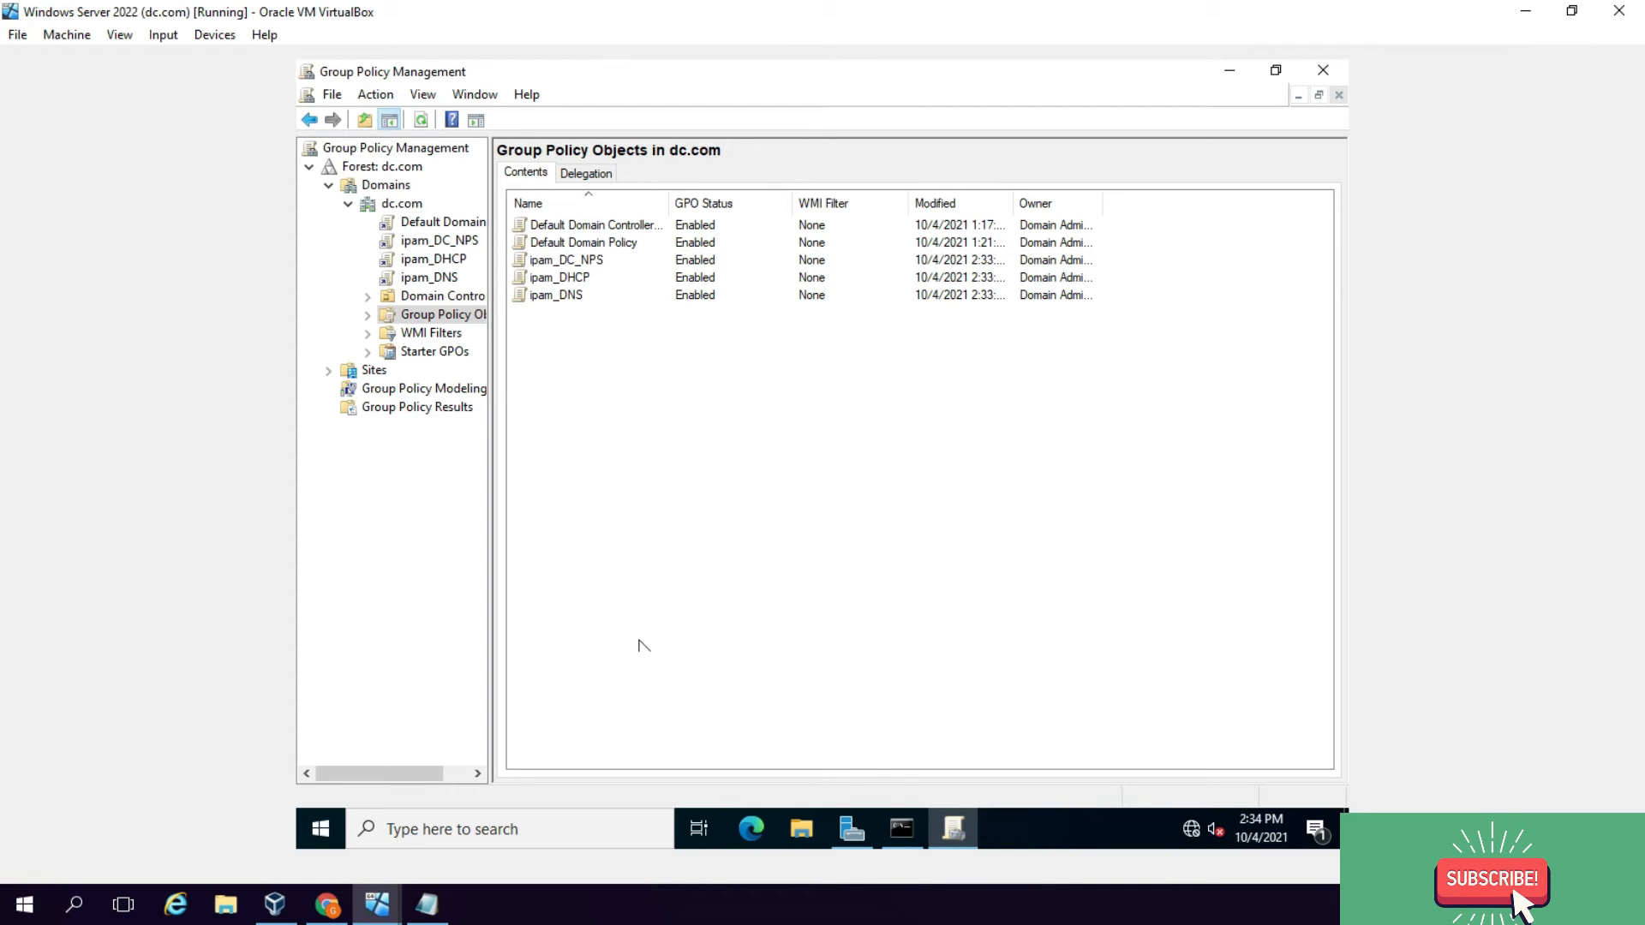
mouse_move(377, 904)
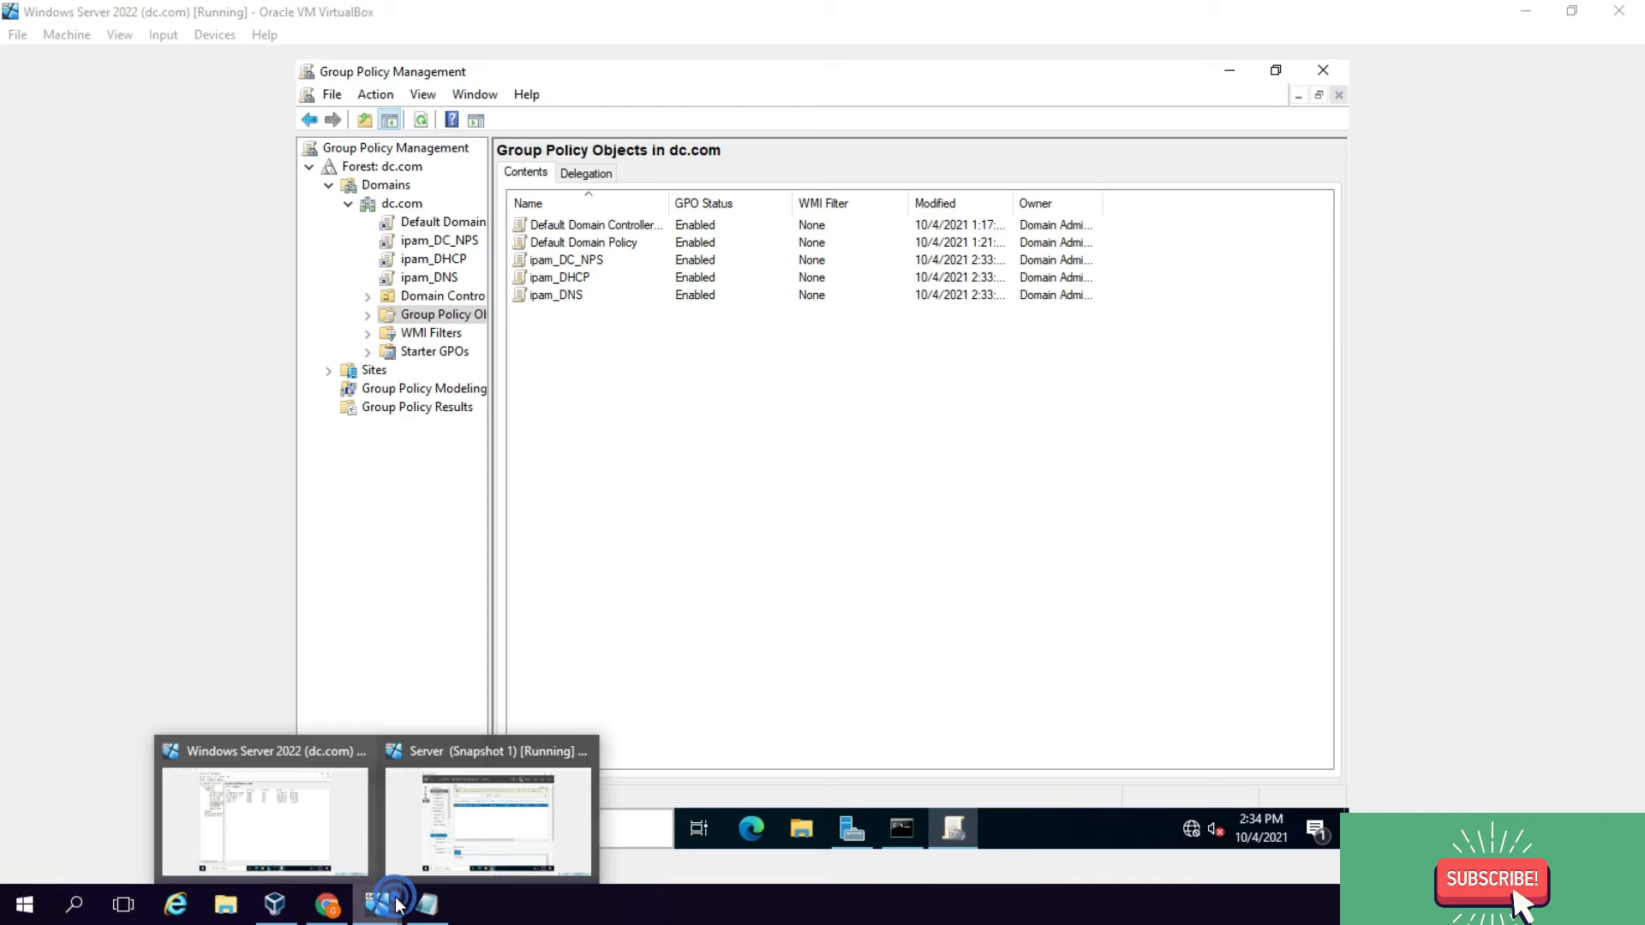
left_click(467, 829)
Step: Refresh the server's IPAM access status, then run gpupdate /force in an administrator prompt
right_click(751, 314)
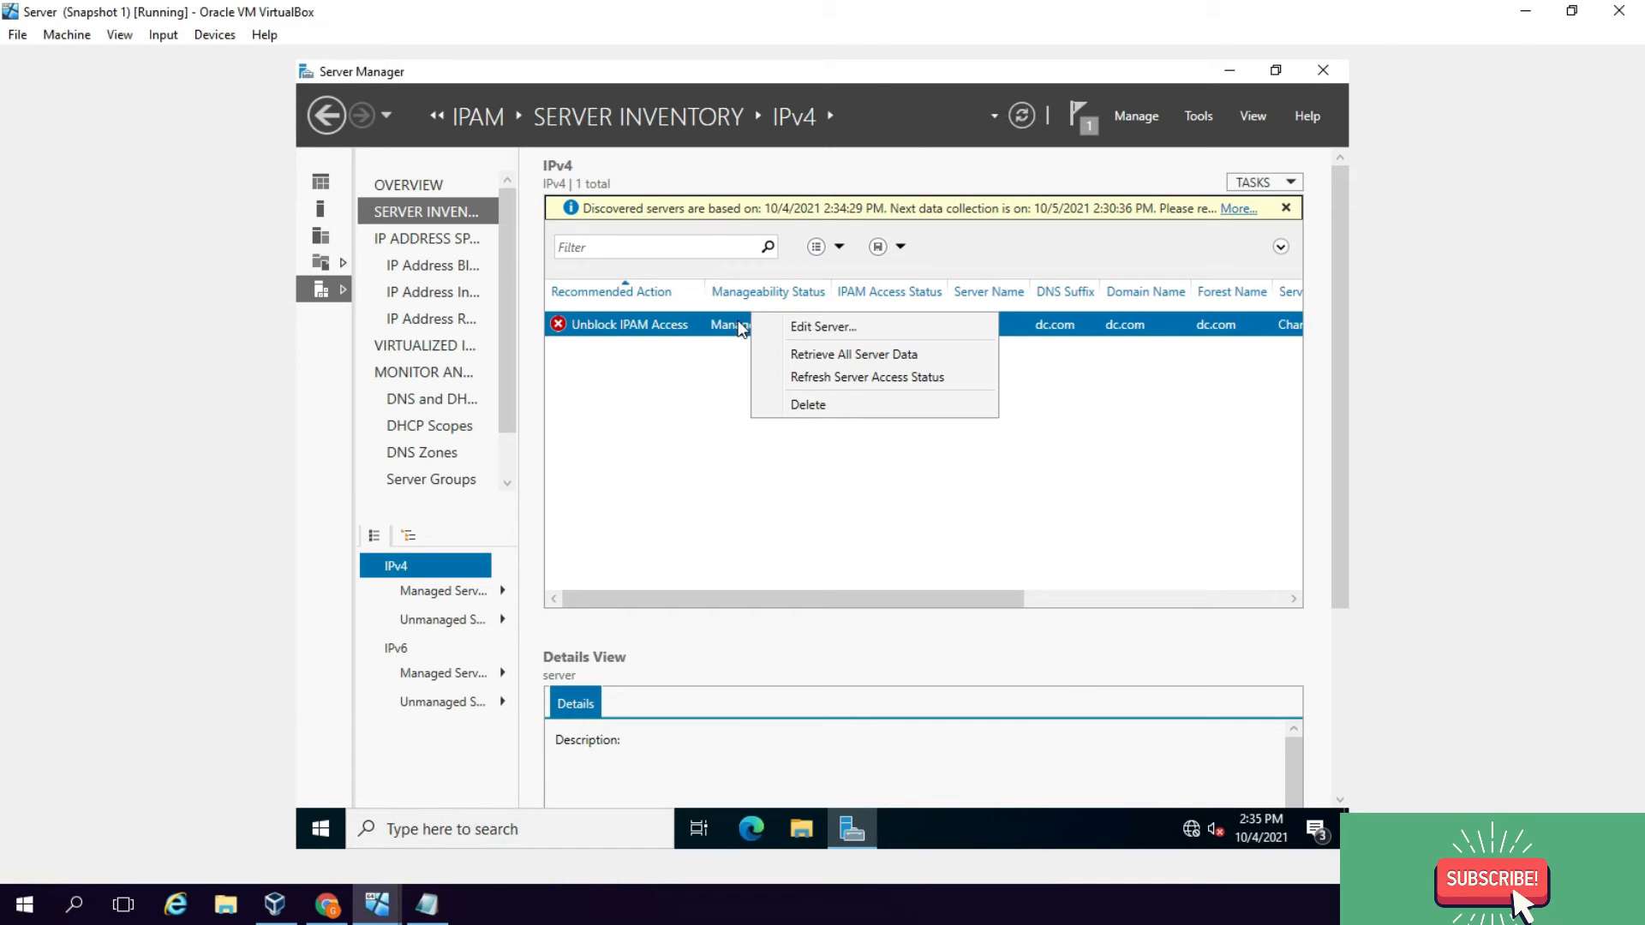
left_click(807, 377)
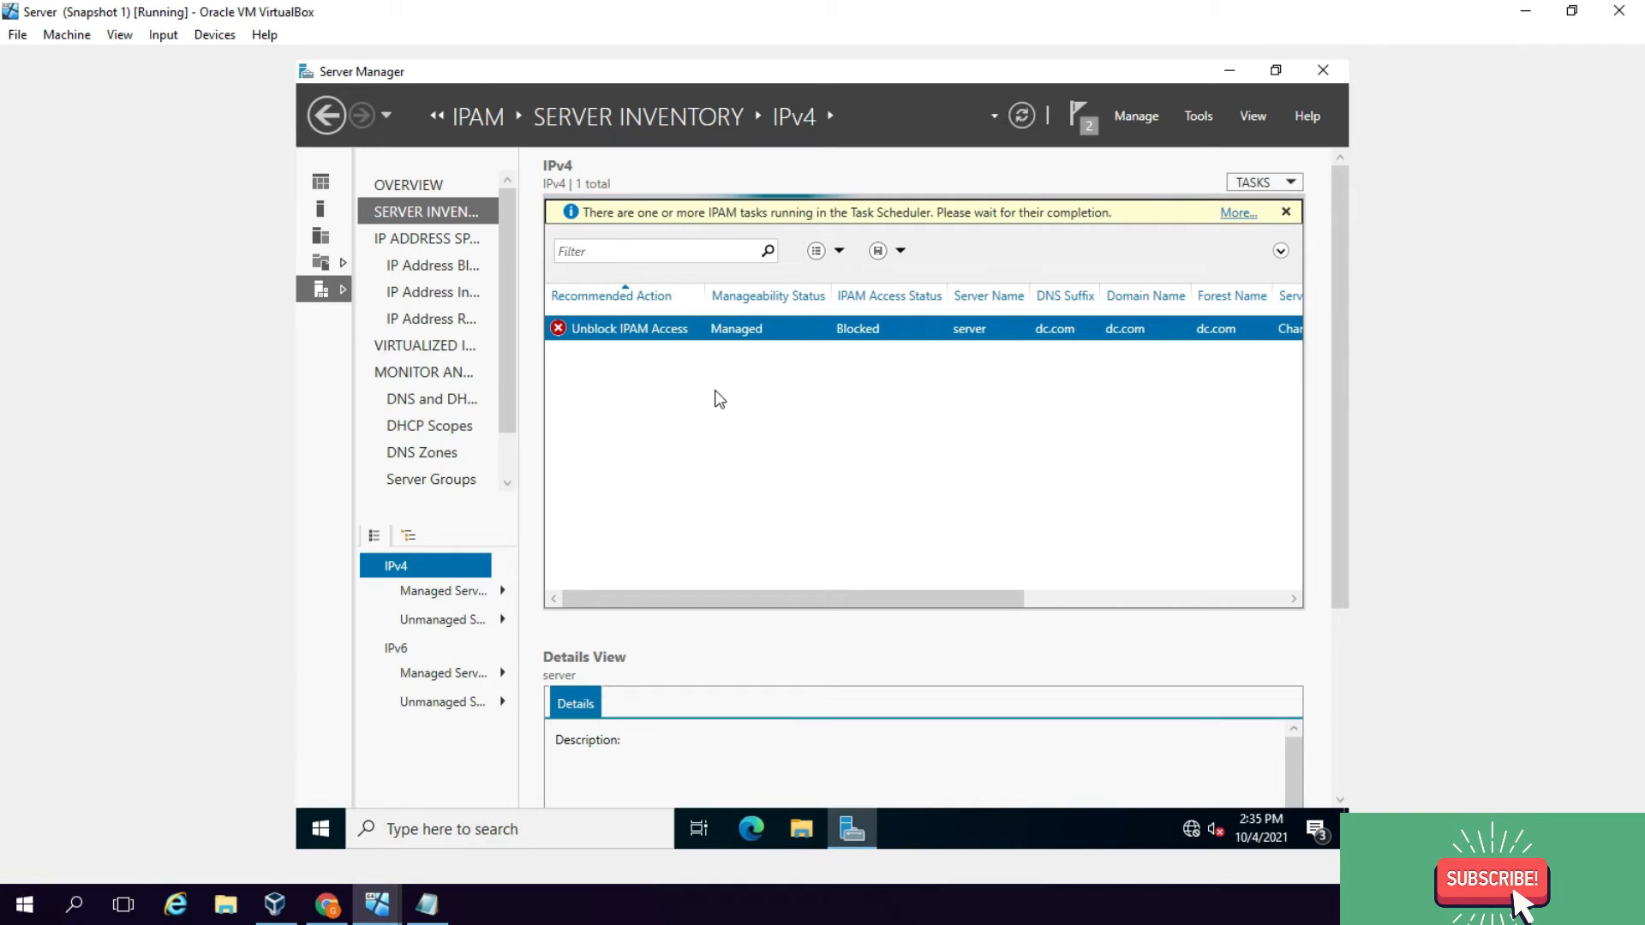
key("super+r")
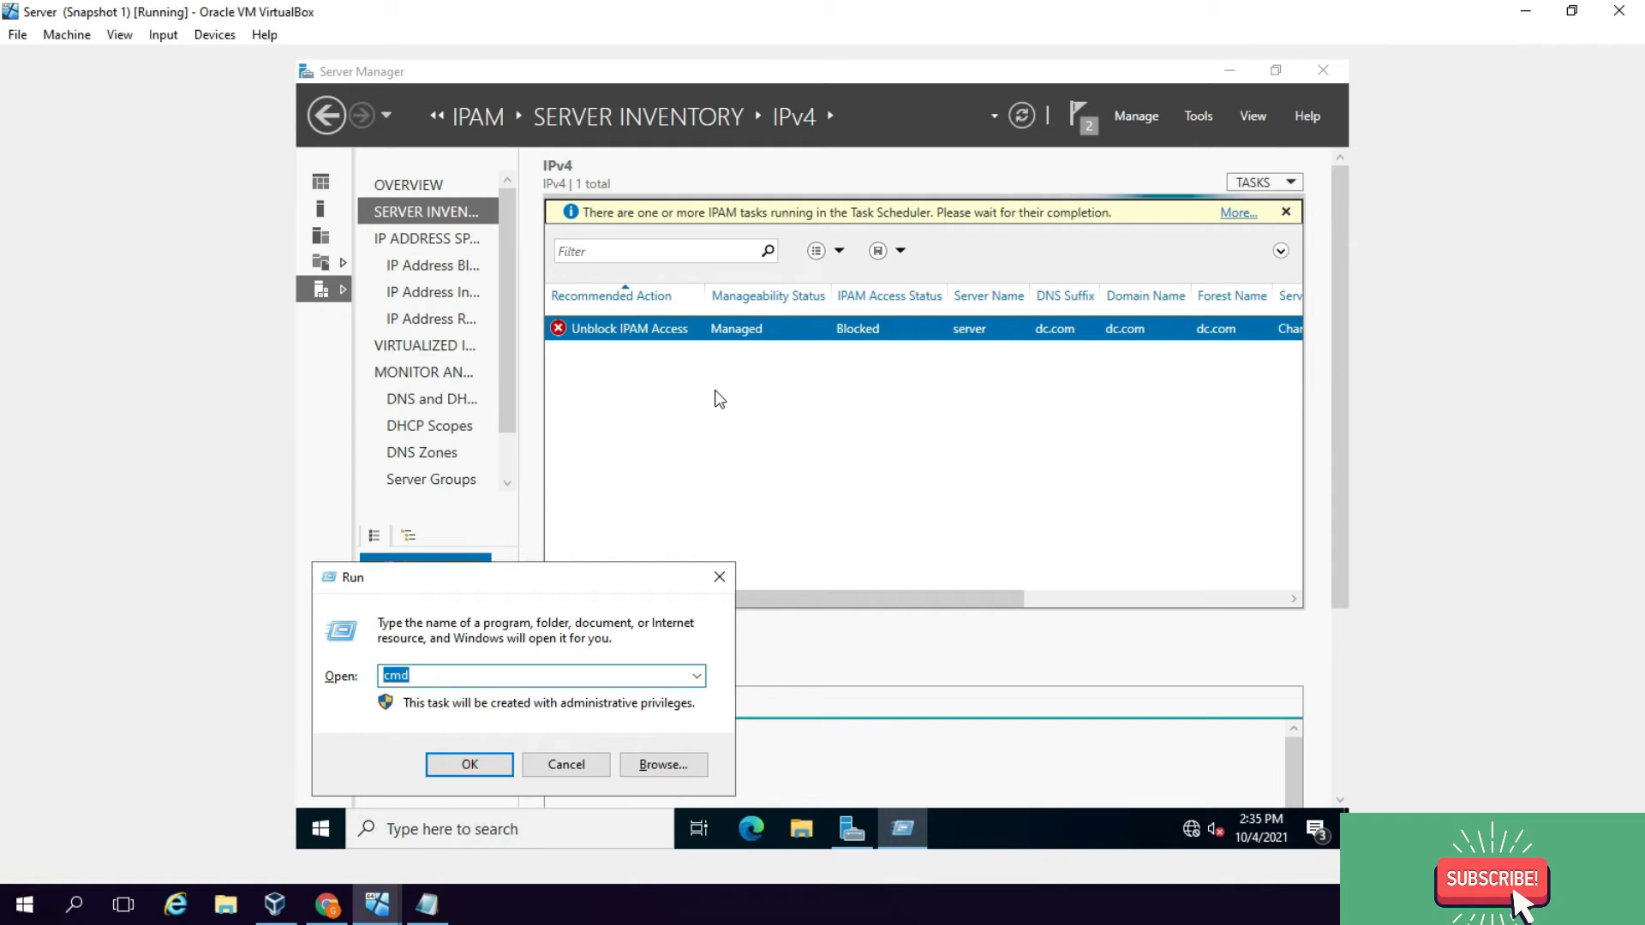
key("Return")
type("g")
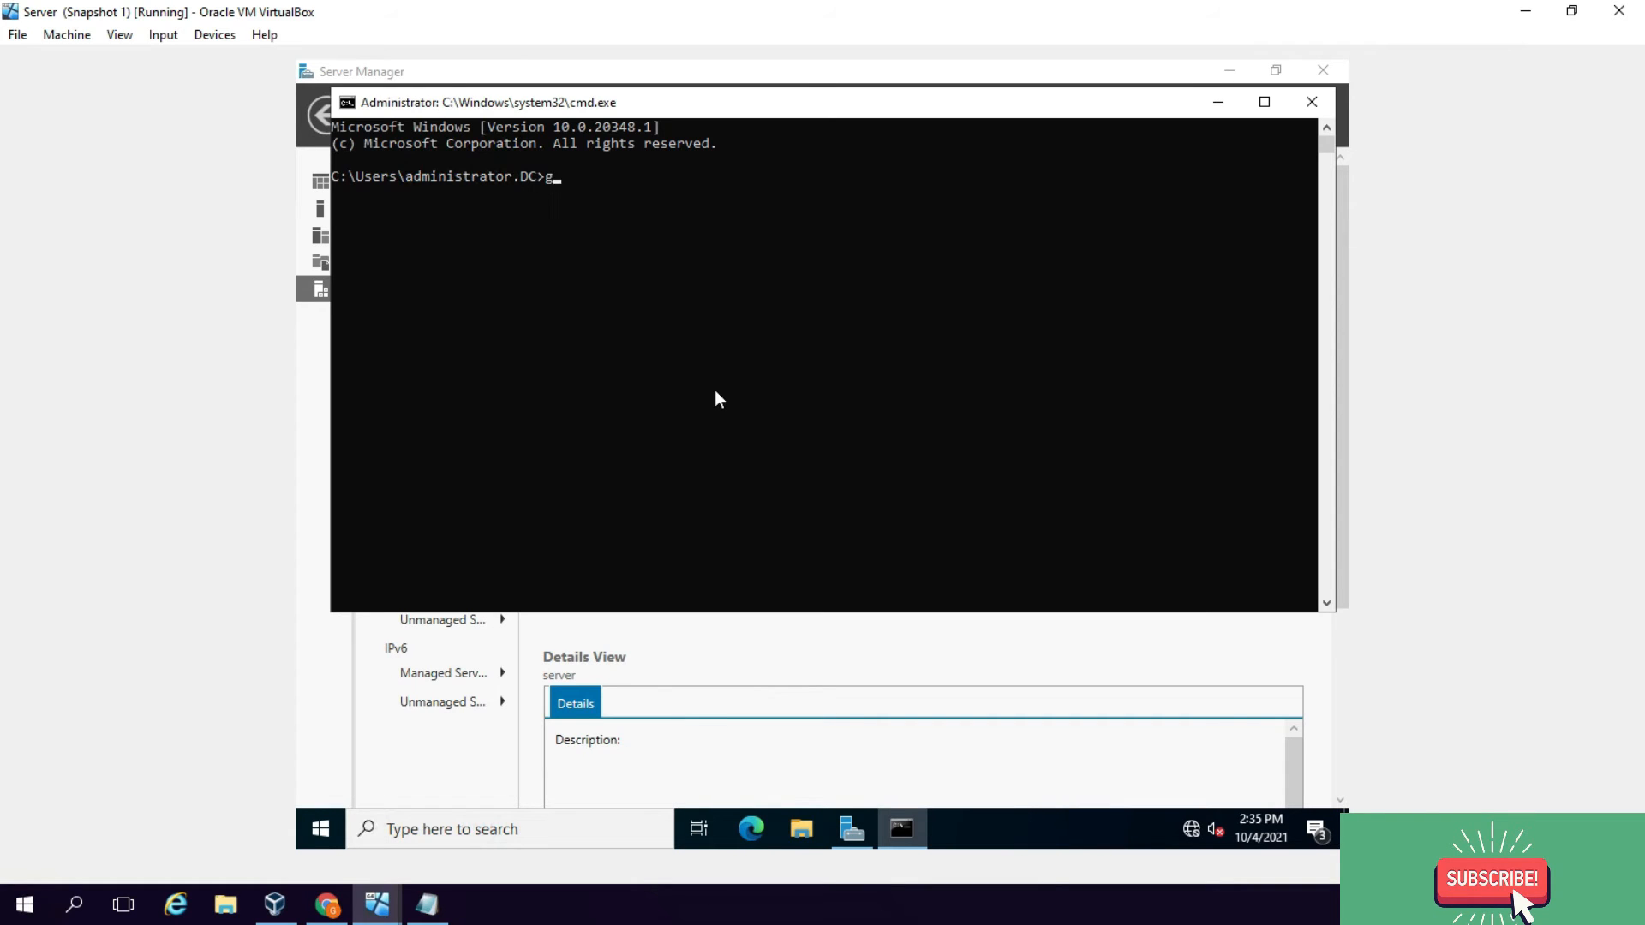
type("pupdate /force")
key("Return")
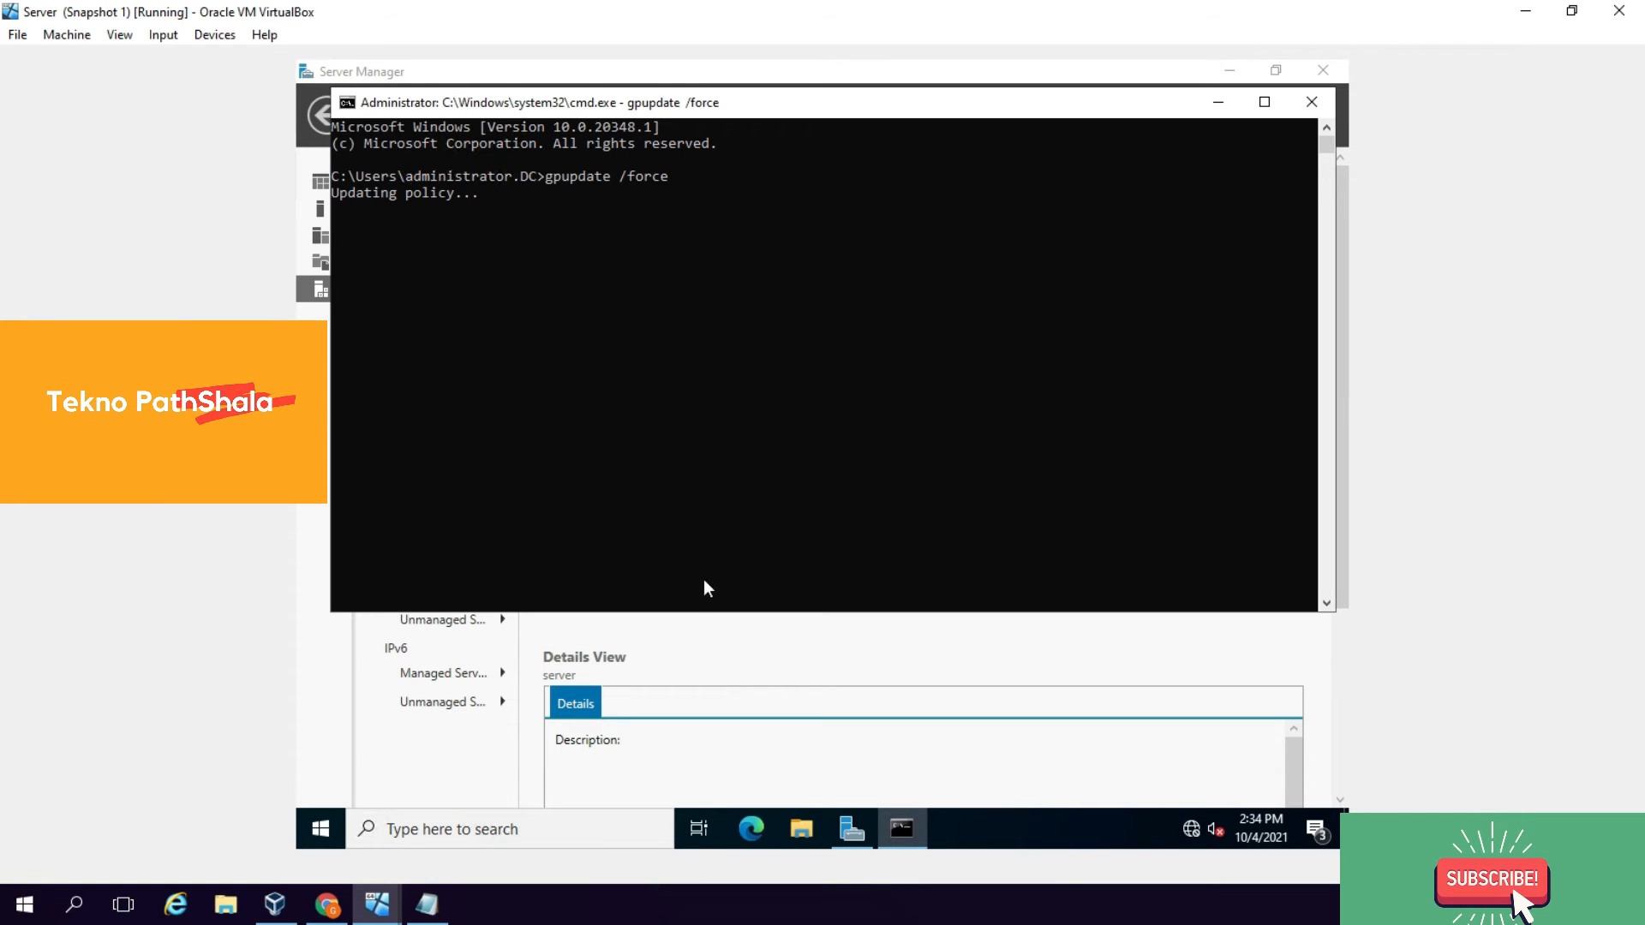
left_click(740, 638)
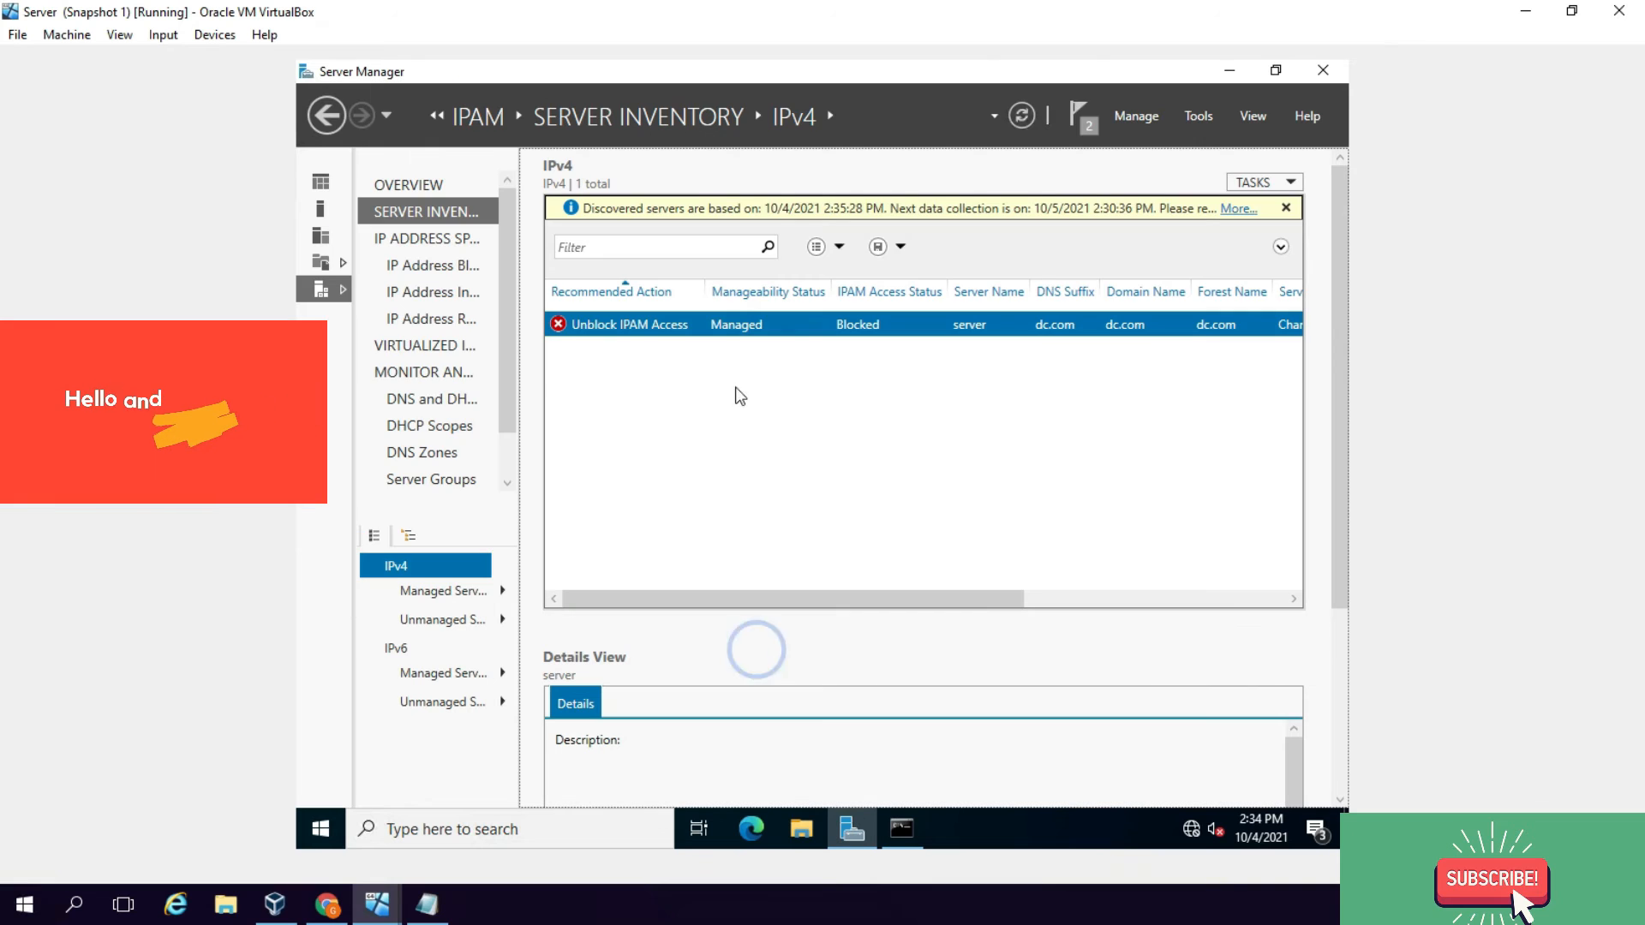
Step: Refresh the server's access status and set its manageability status to Unmanaged
right_click(713, 328)
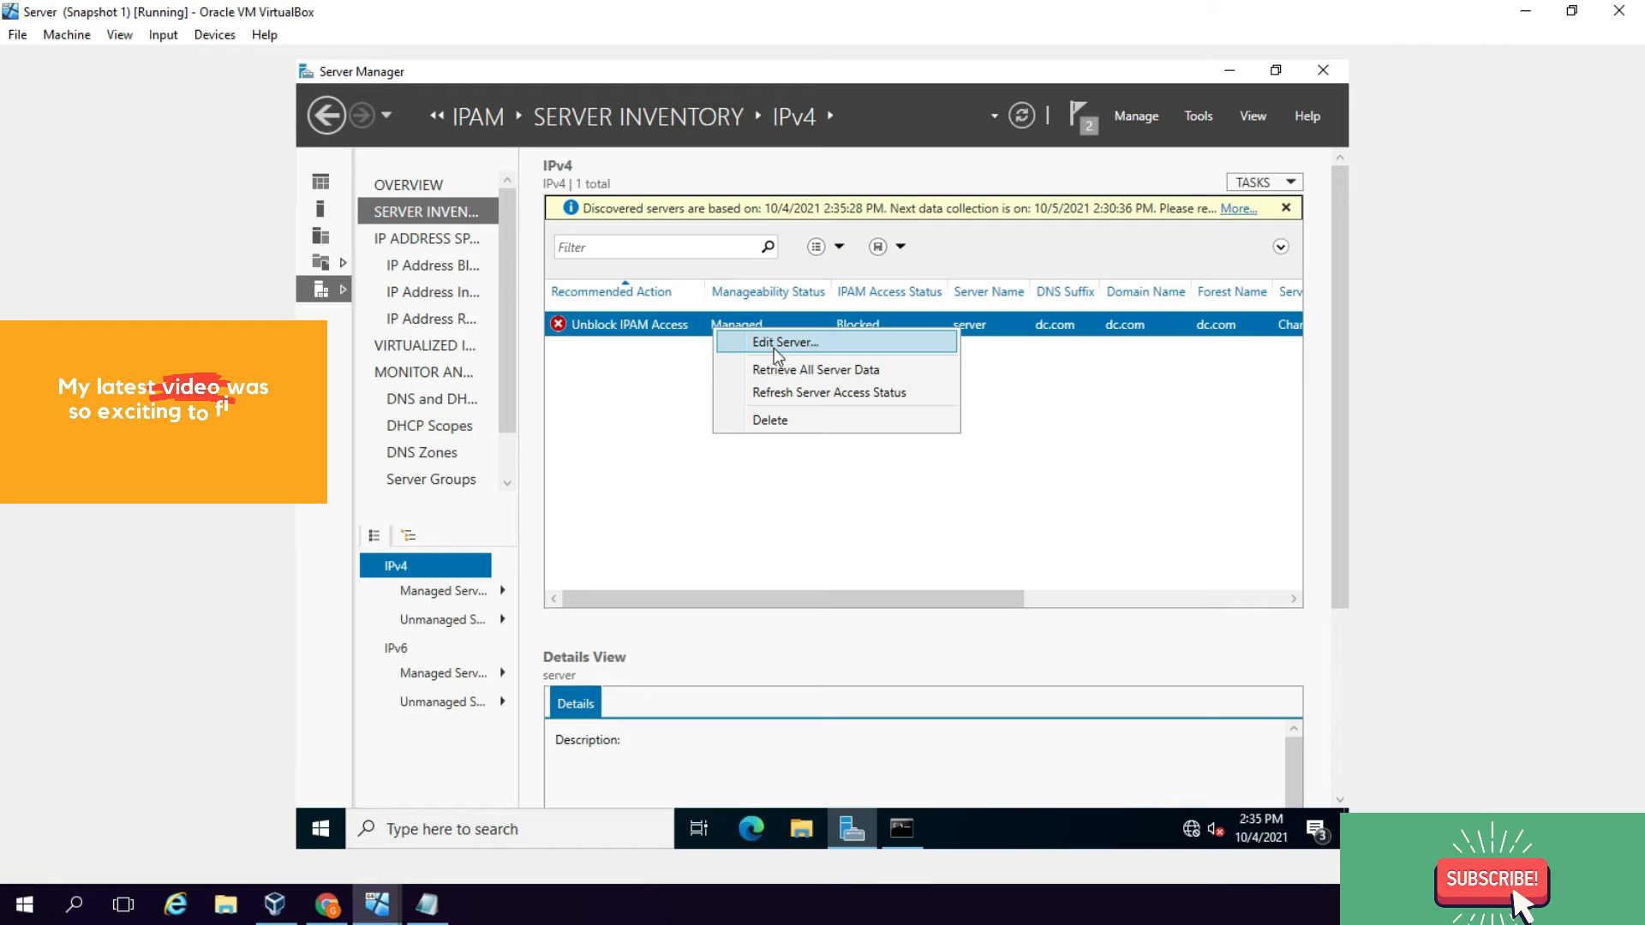
left_click(787, 396)
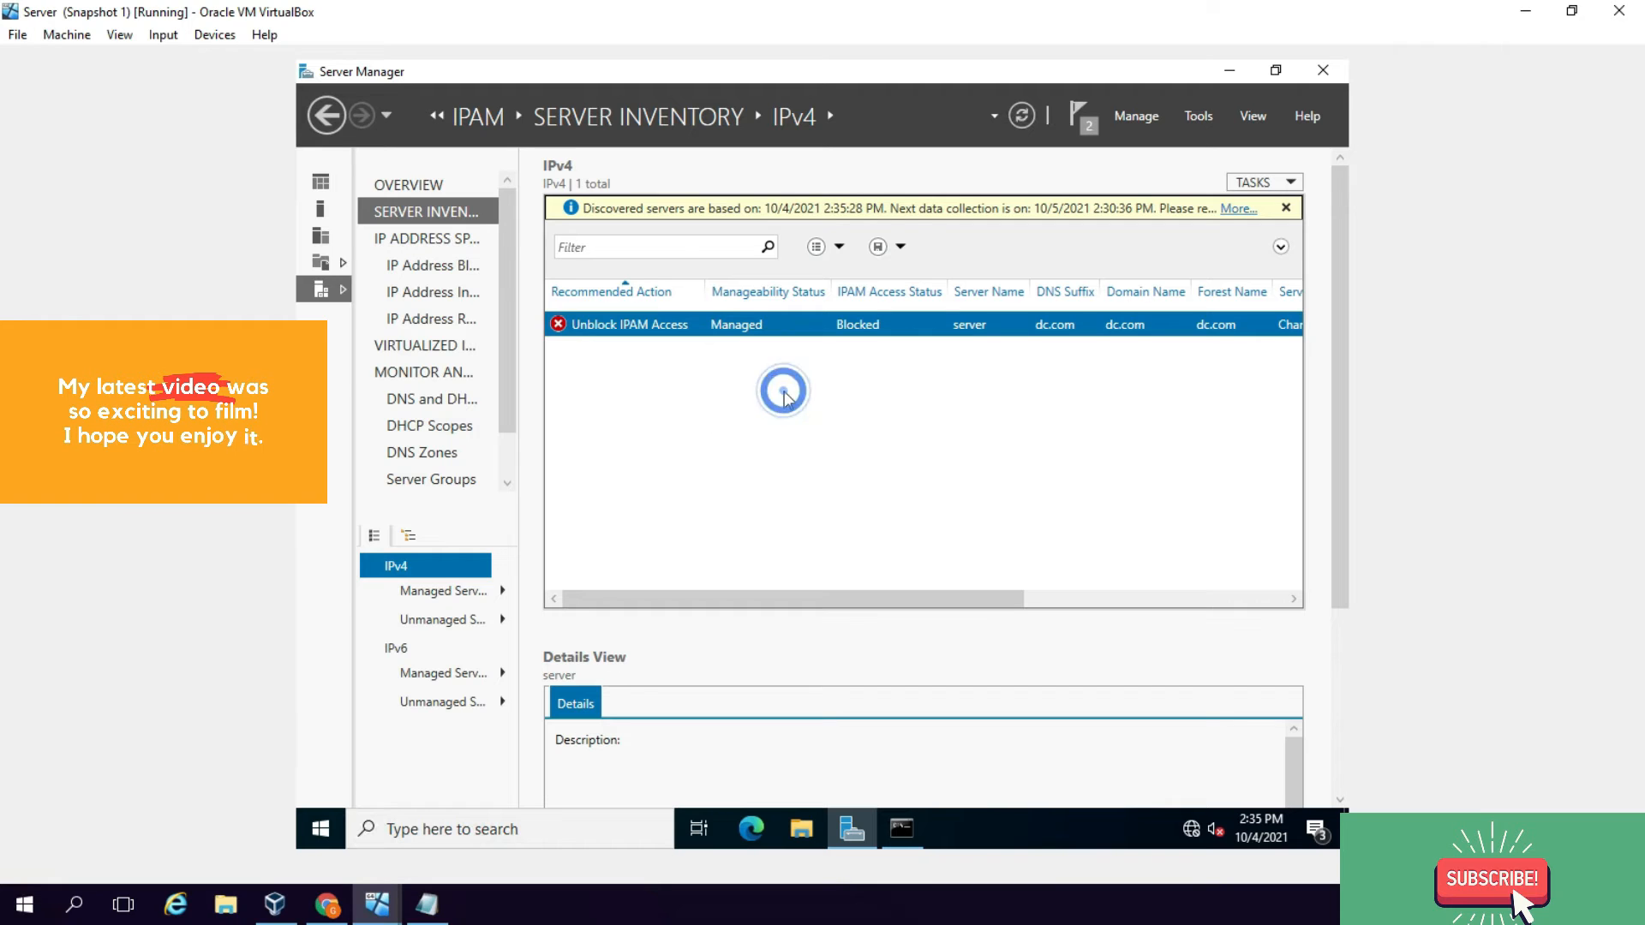
right_click(712, 322)
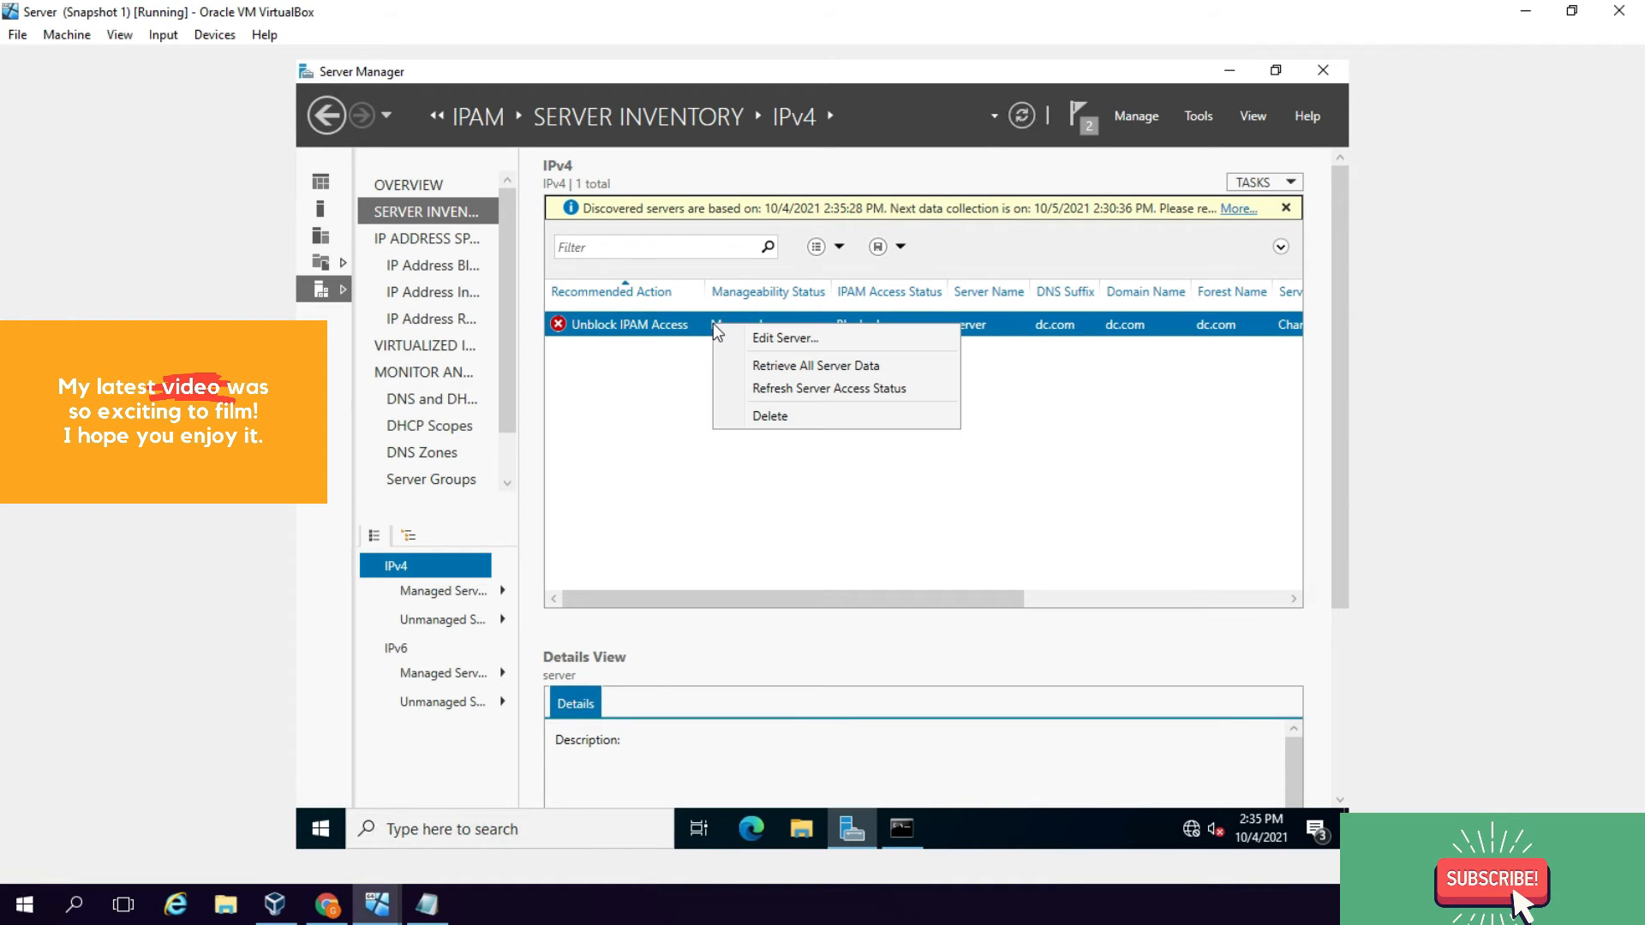
left_click(759, 338)
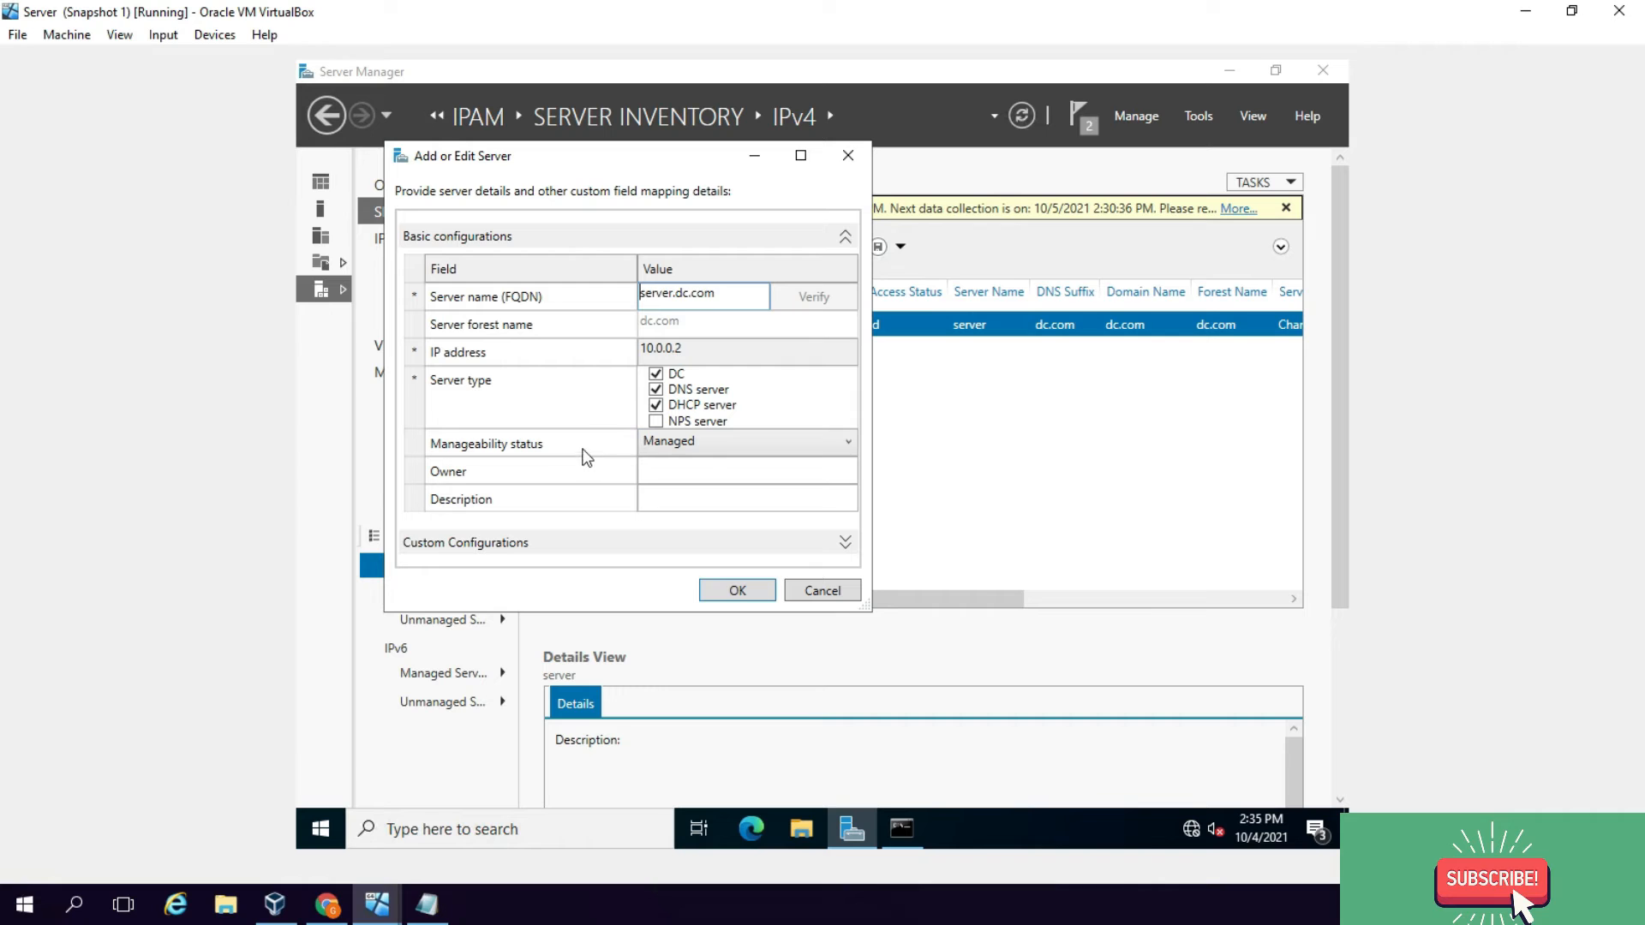
left_click(669, 445)
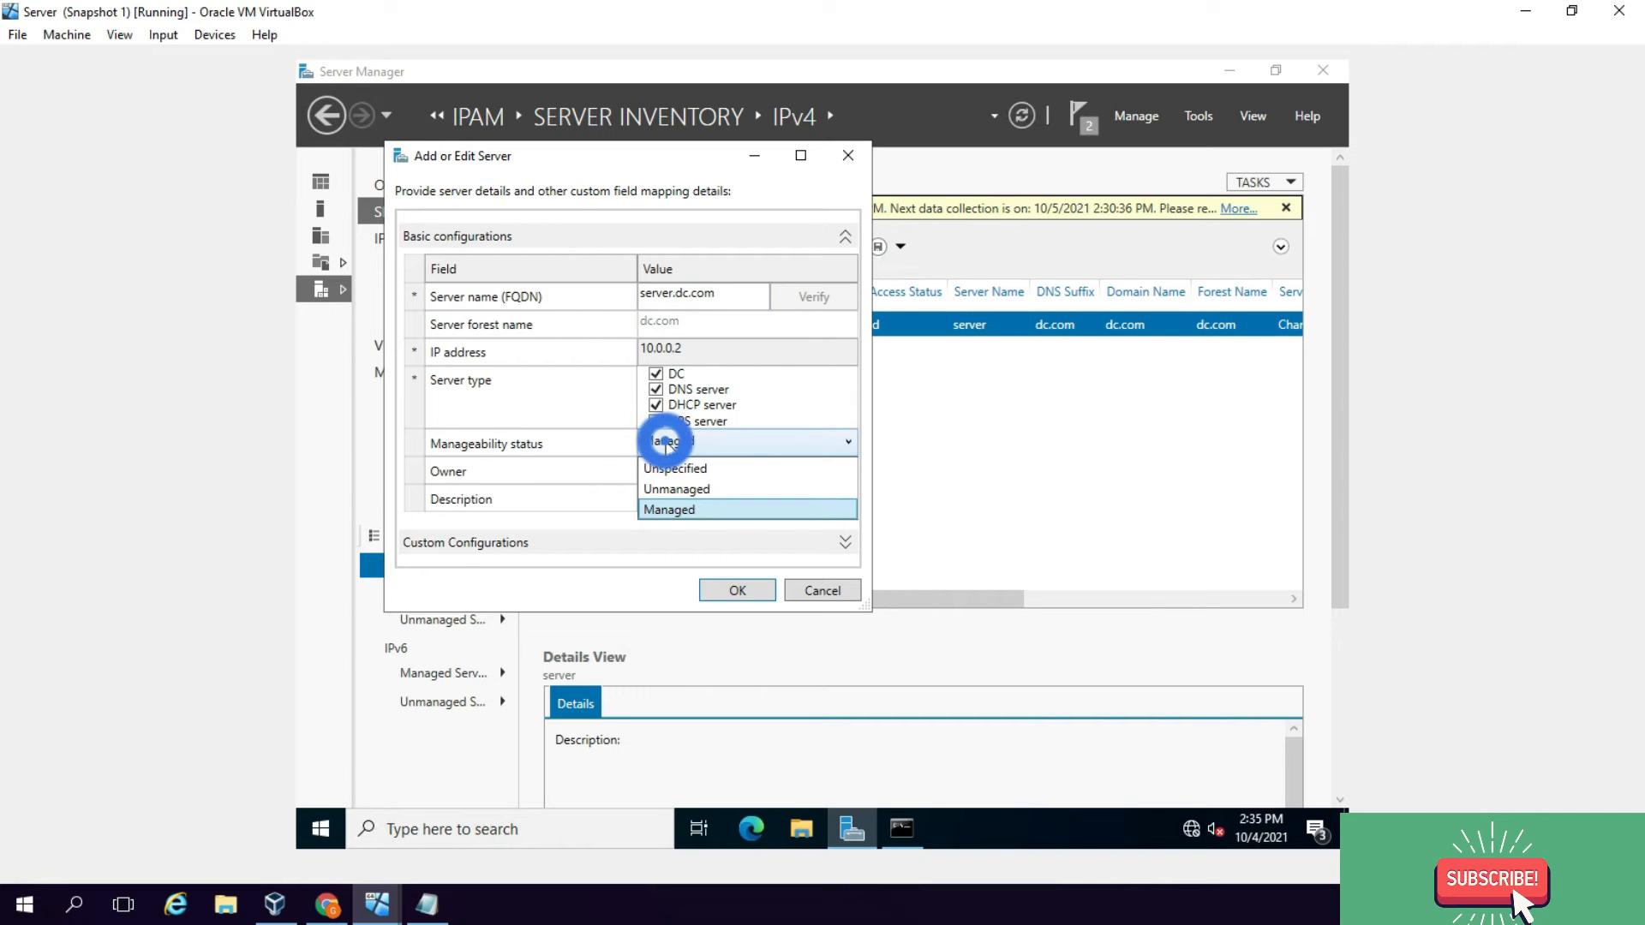
left_click(704, 496)
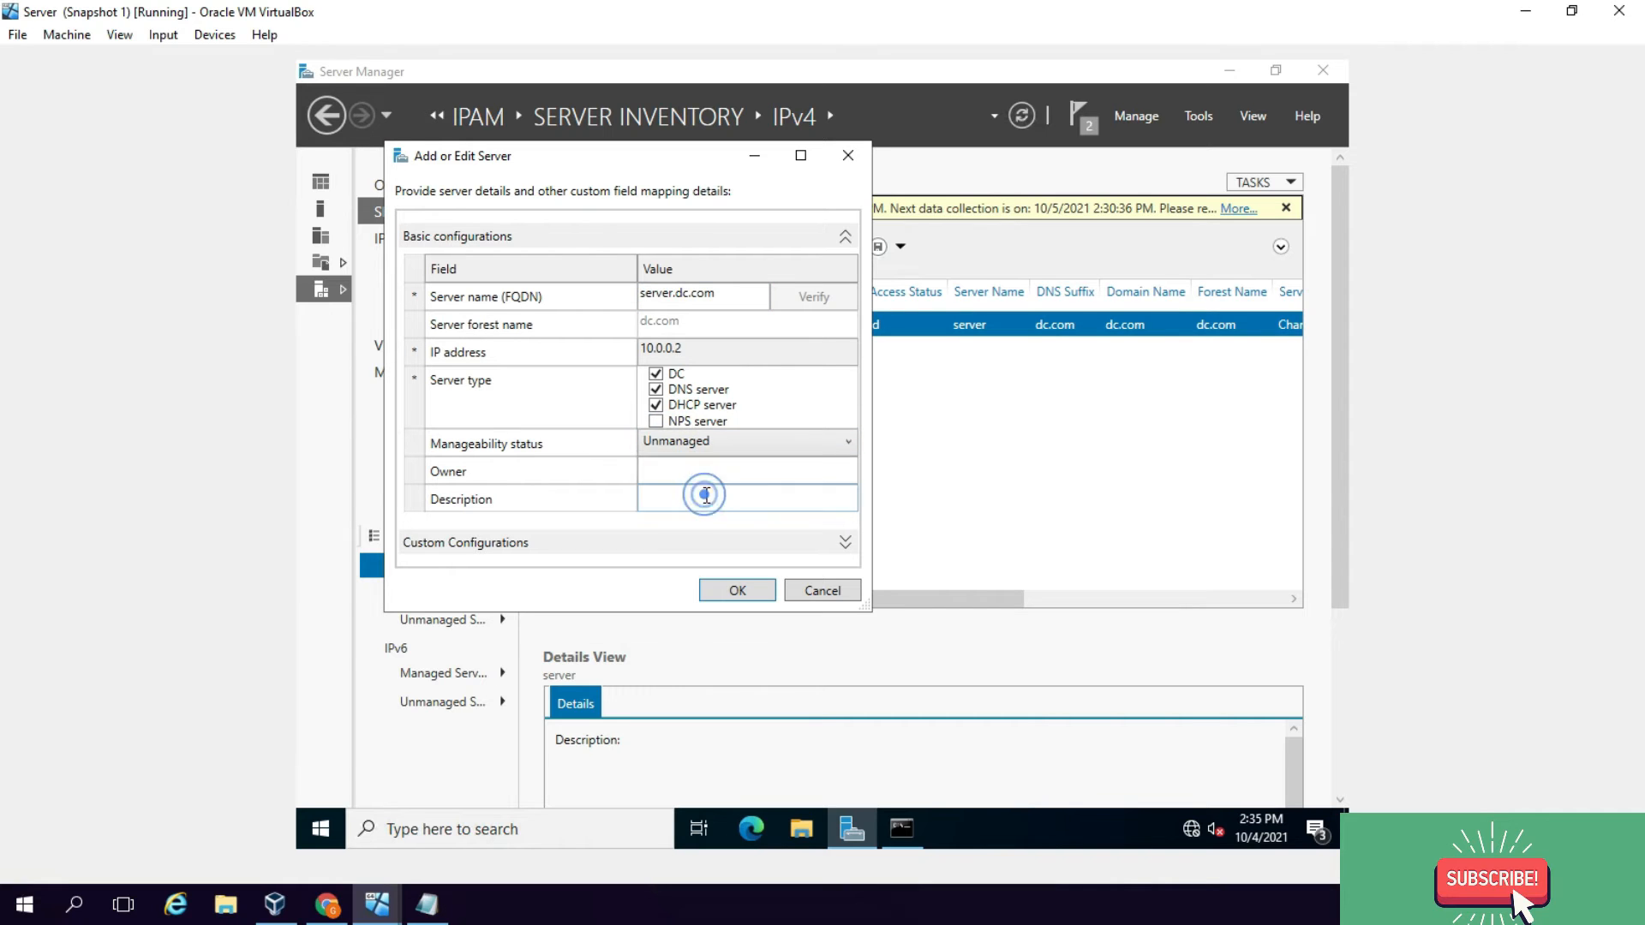
left_click(745, 592)
left_click(728, 419)
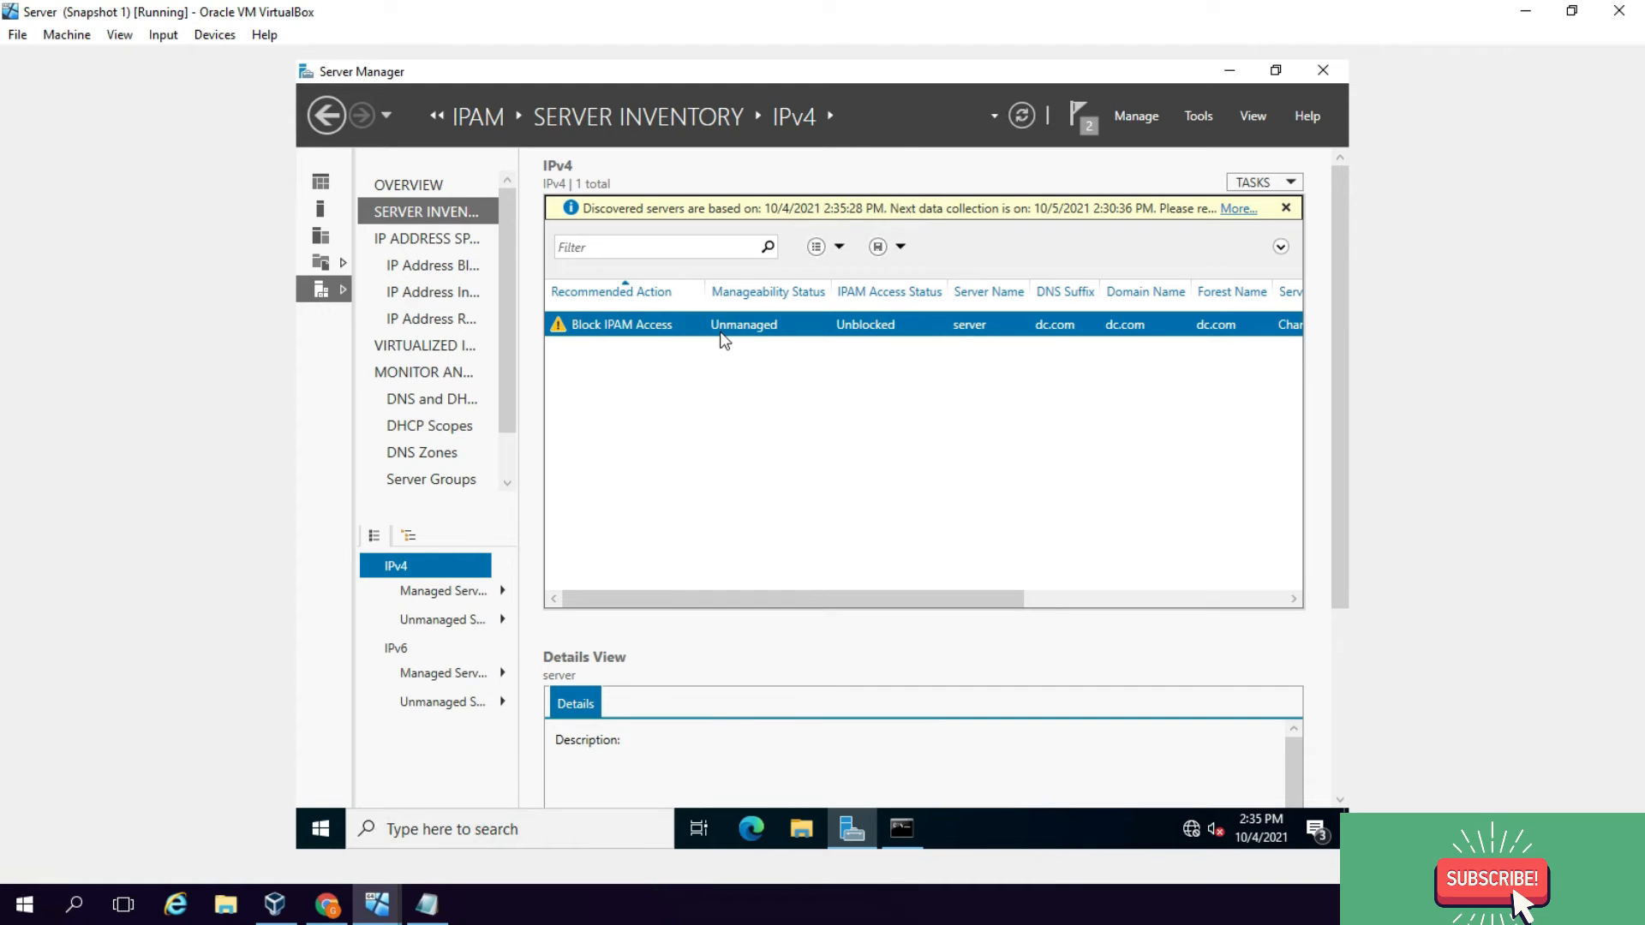
Step: Edit the server again and set its manageability status back to Managed
right_click(718, 324)
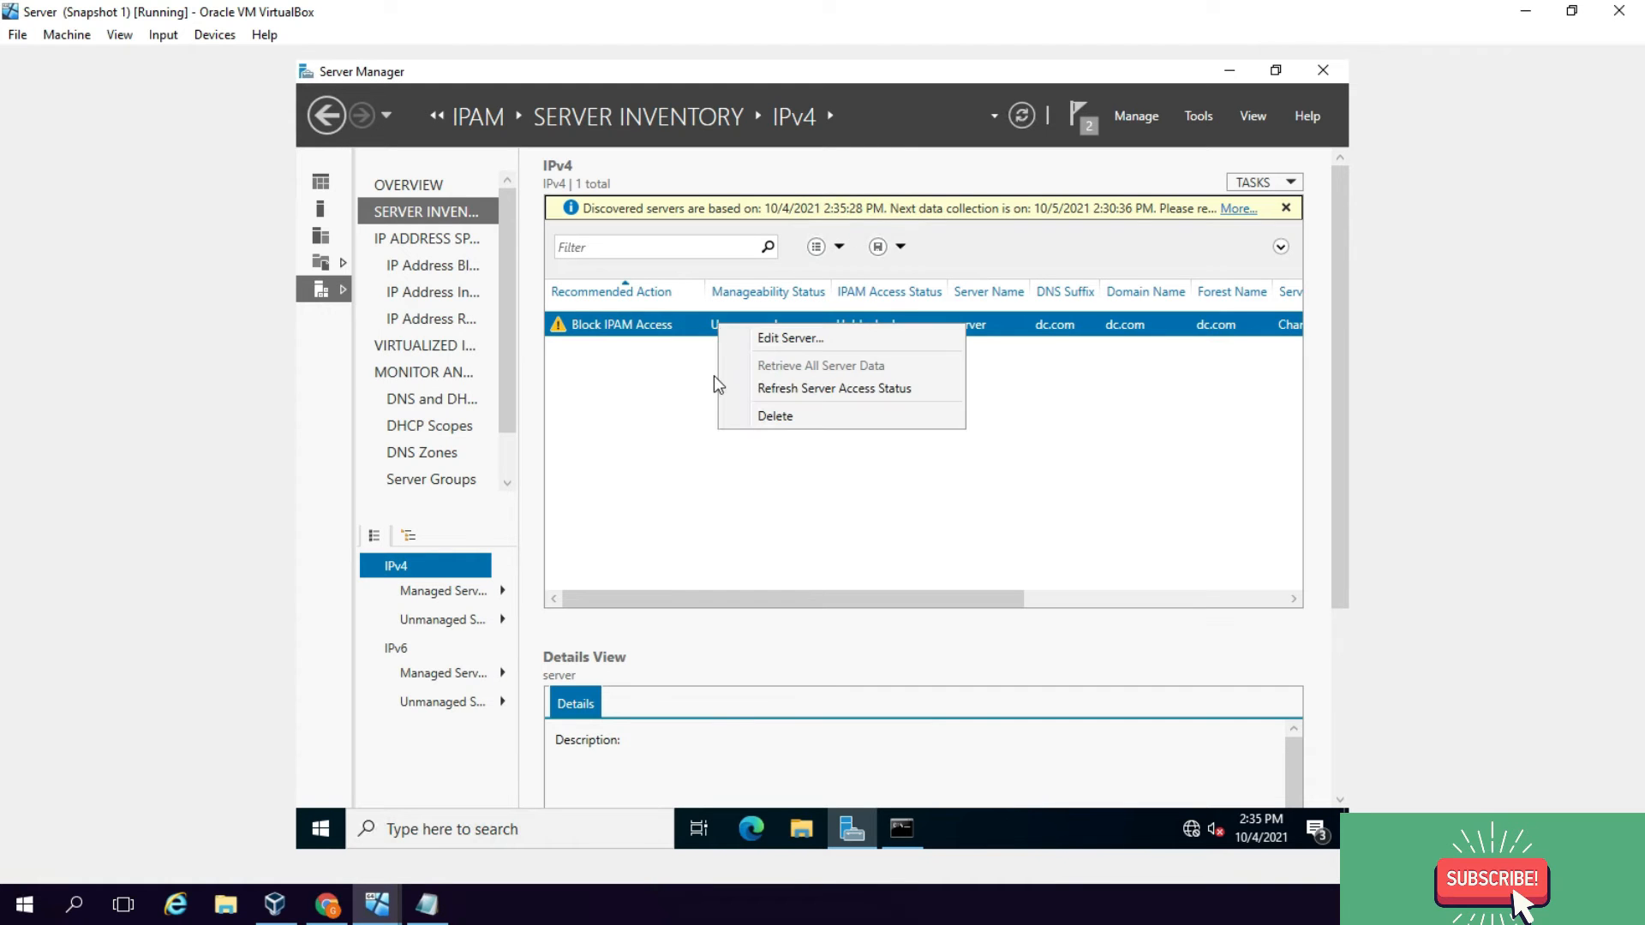
left_click(775, 341)
left_click(623, 387)
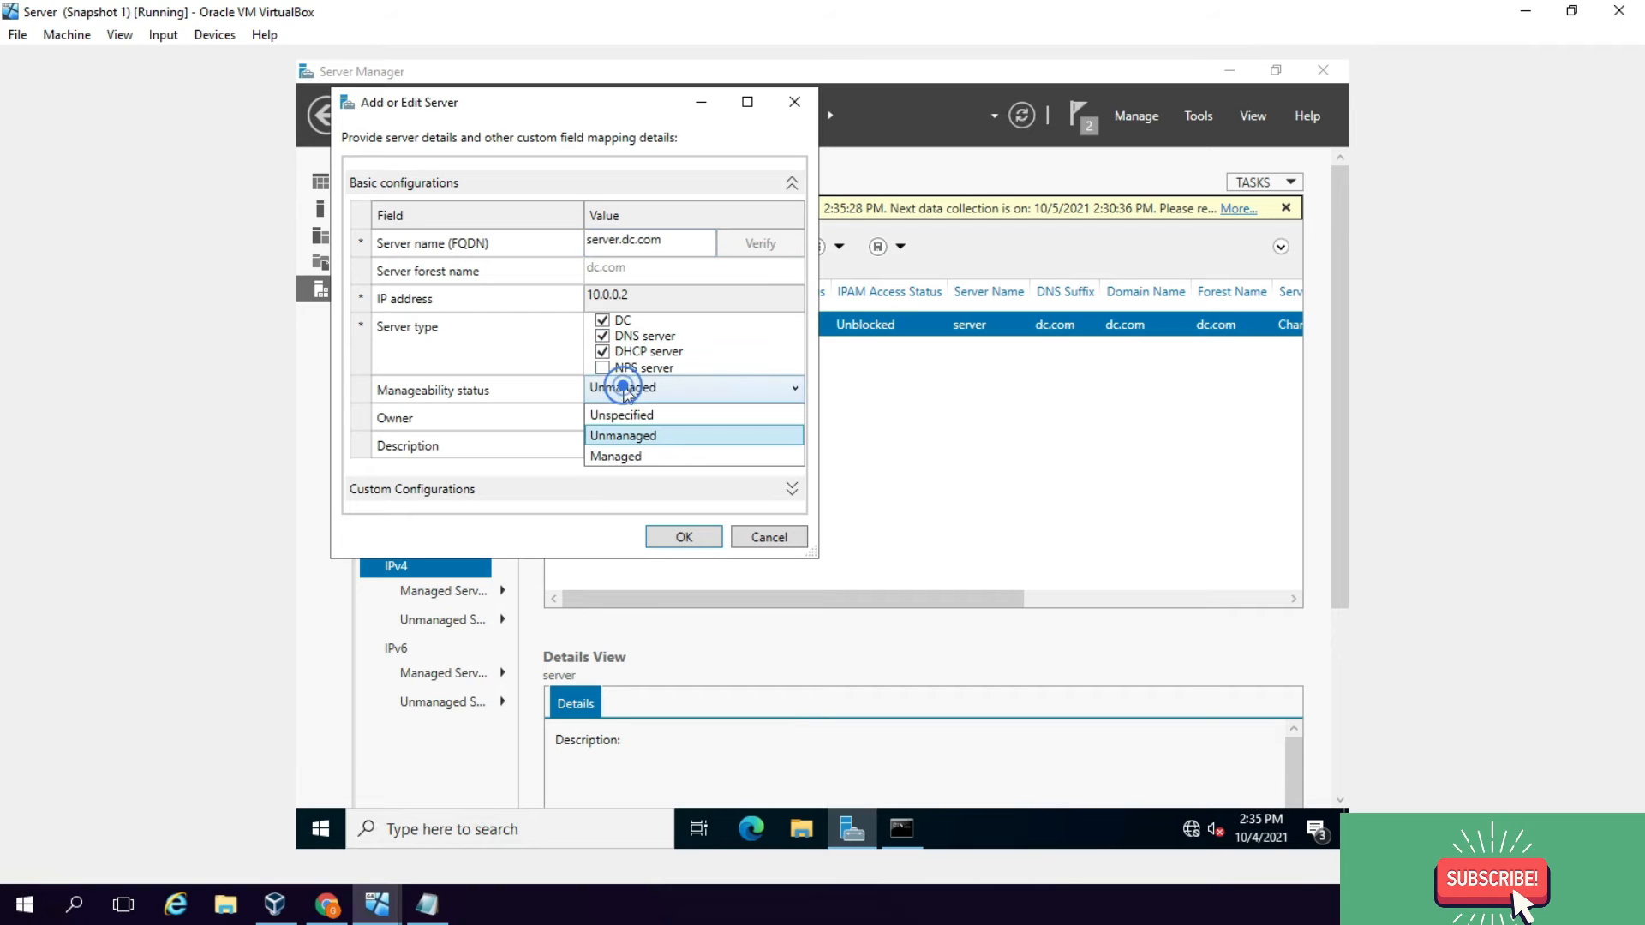
left_click(634, 461)
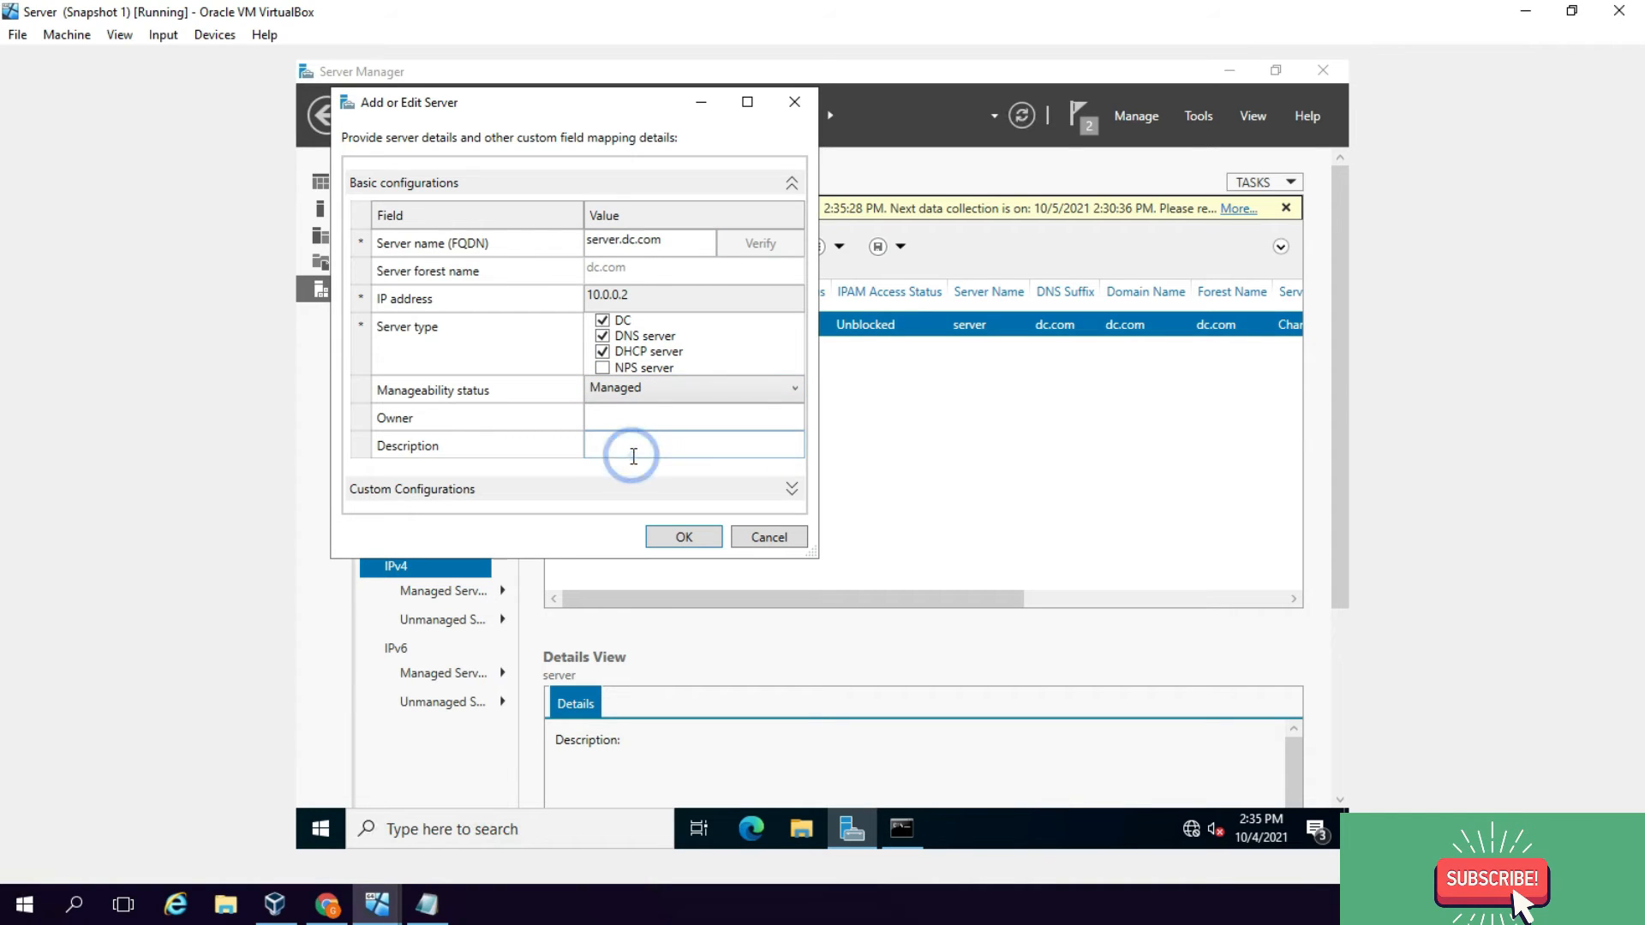
left_click(691, 538)
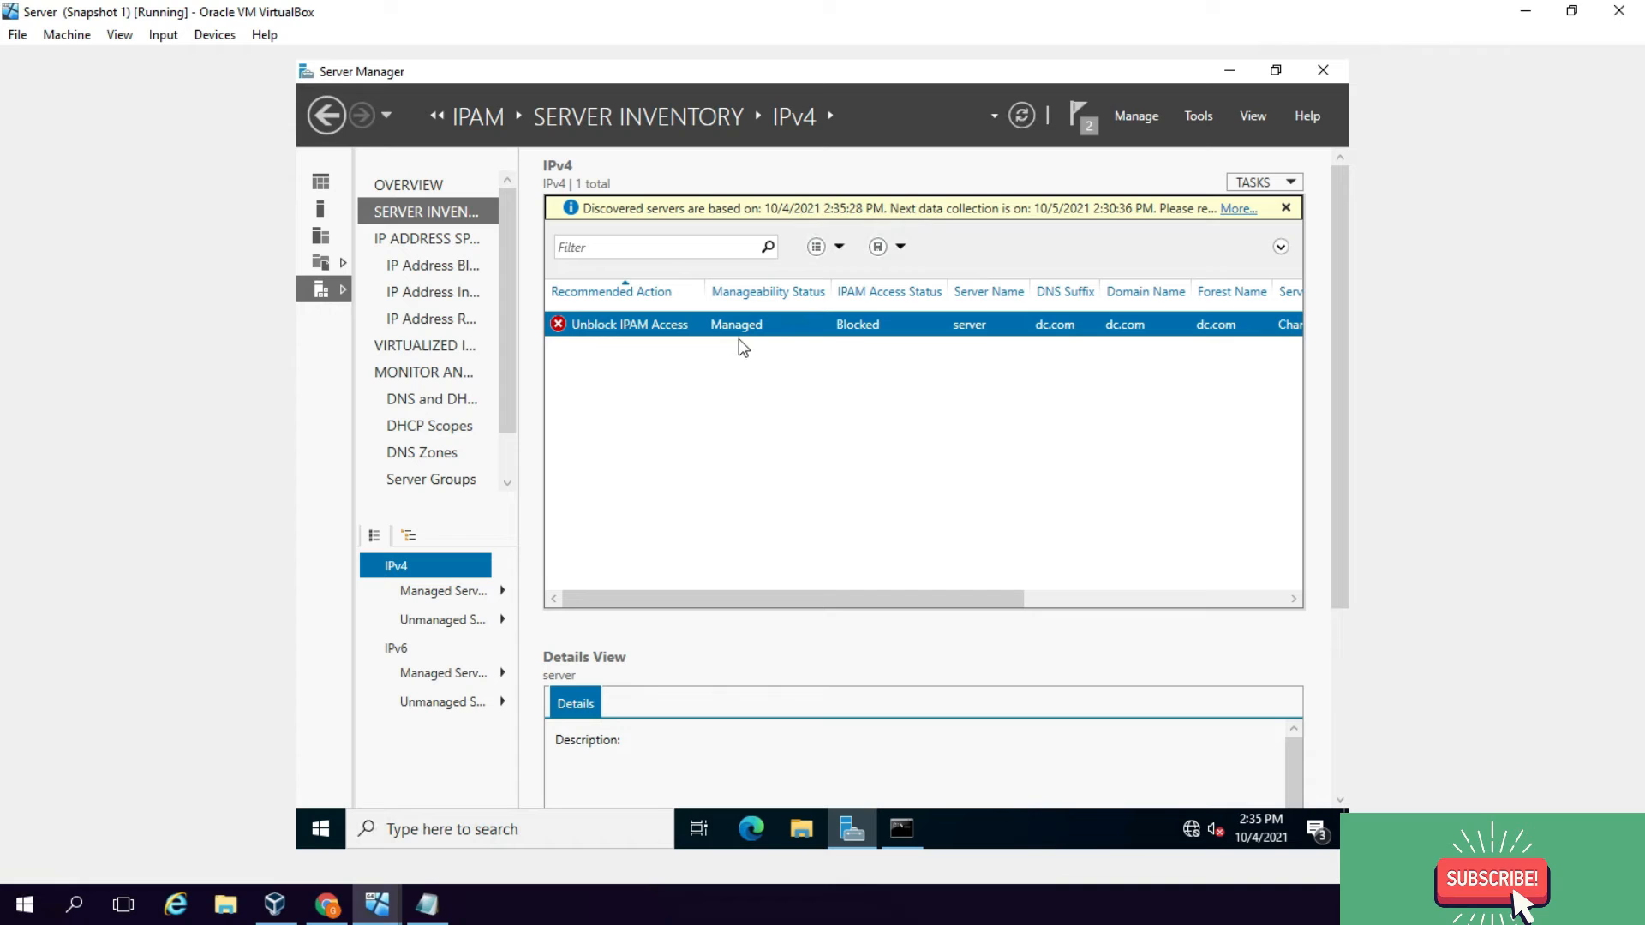
right_click(745, 327)
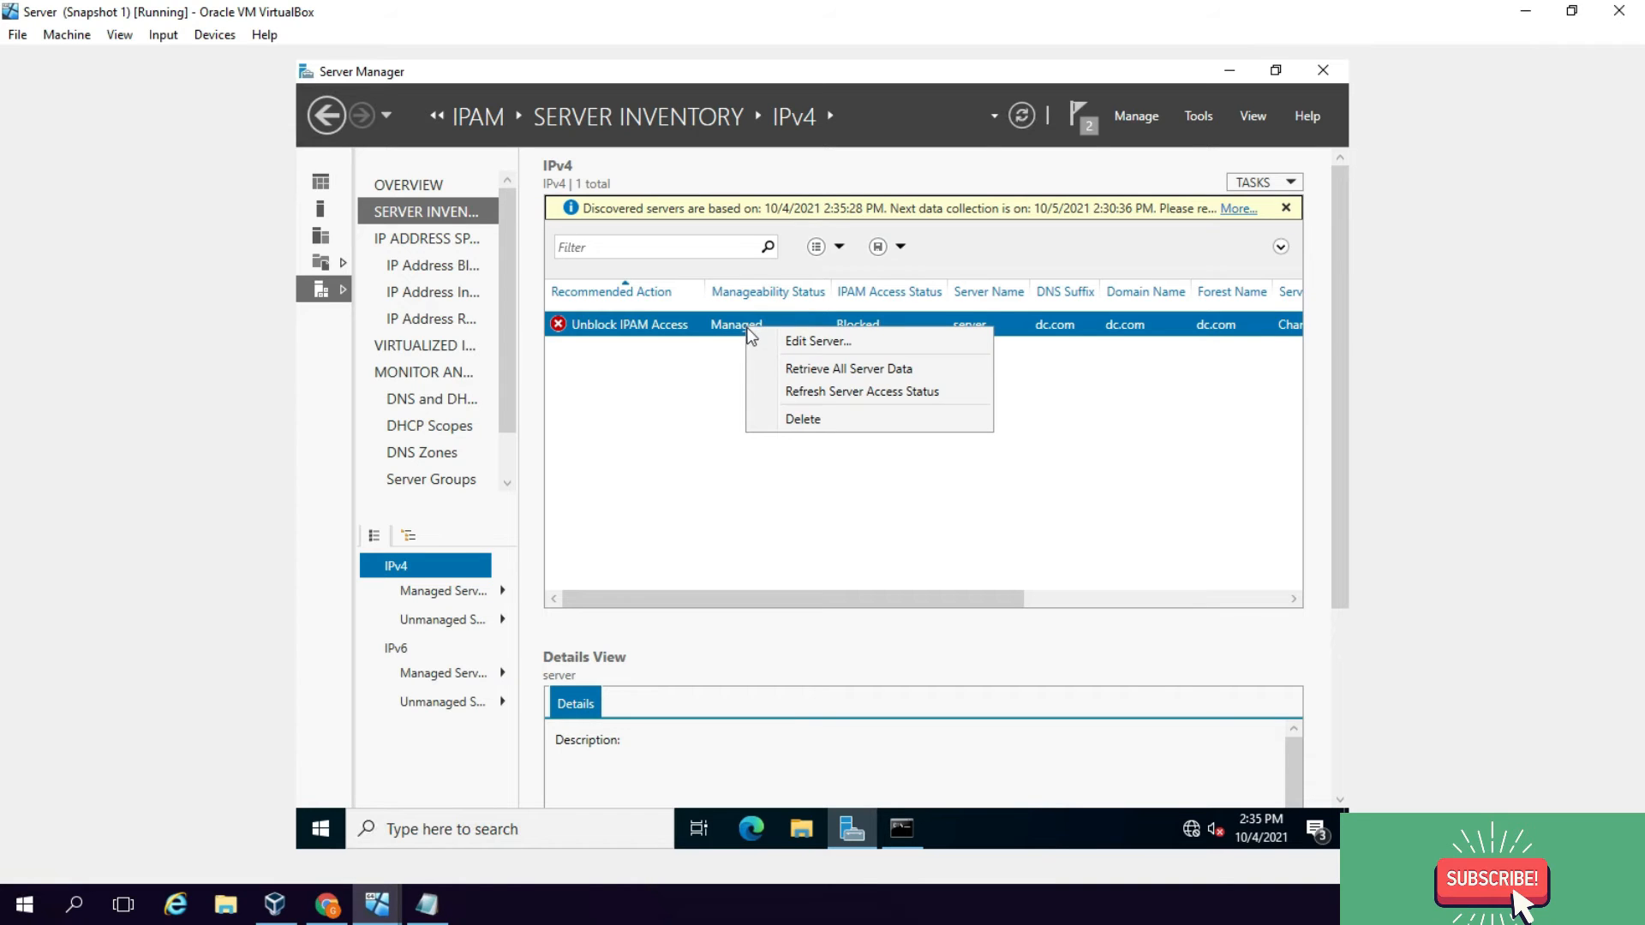
Step: Refresh access status, view and close Discovery Task Details, and dismiss the yellow info bar
left_click(836, 390)
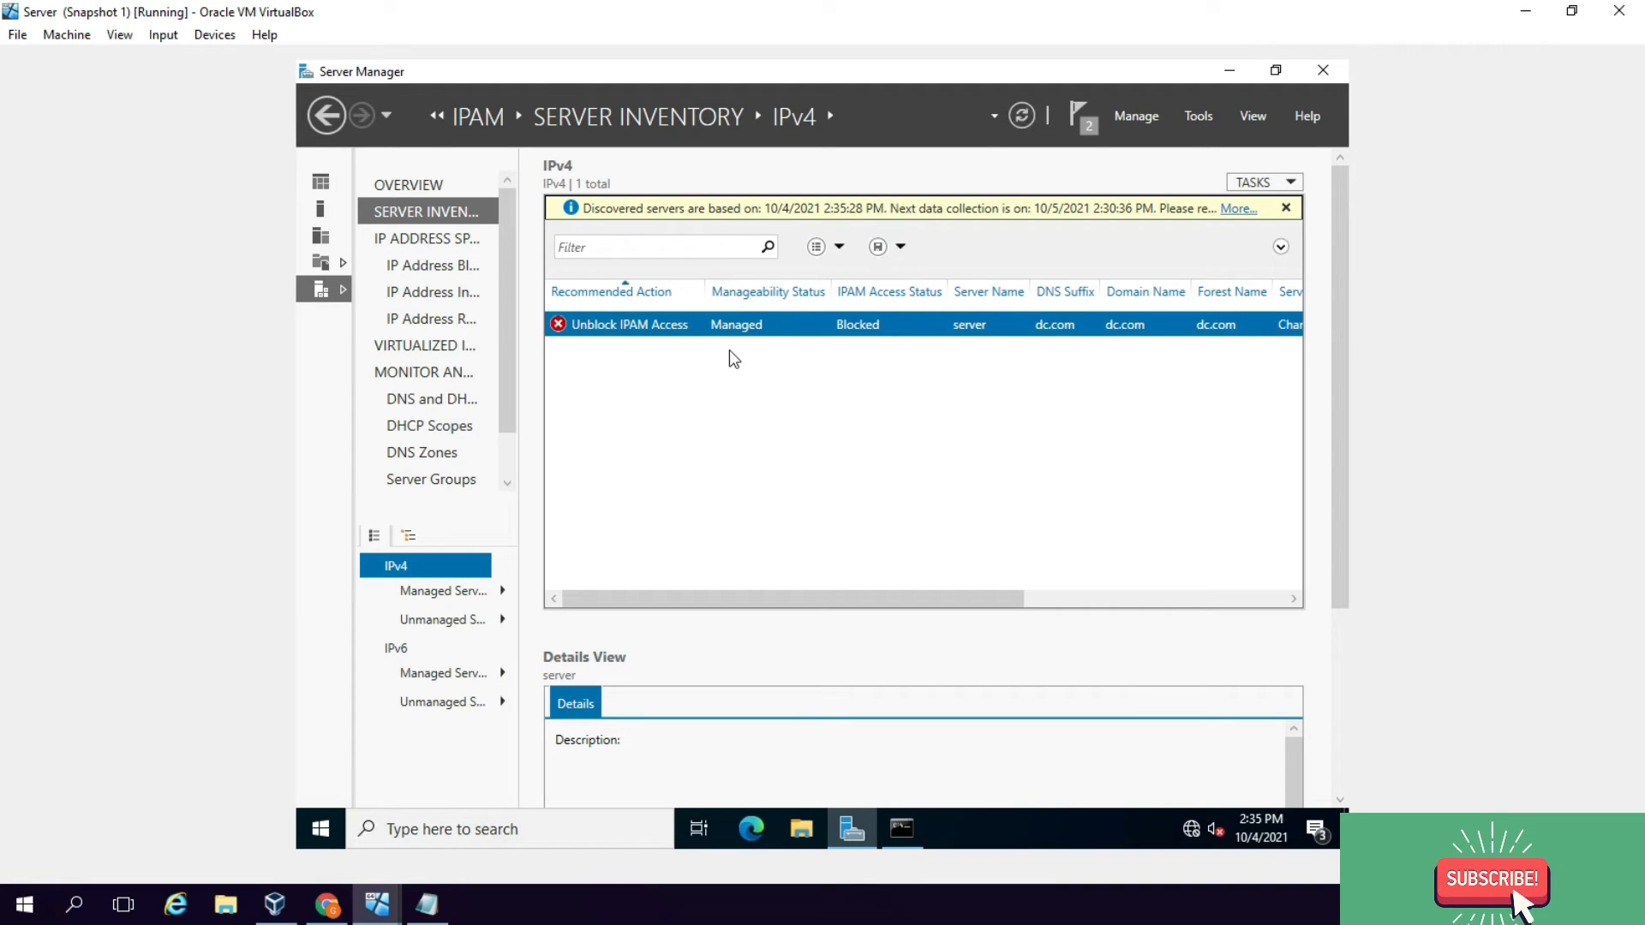
left_click(1235, 209)
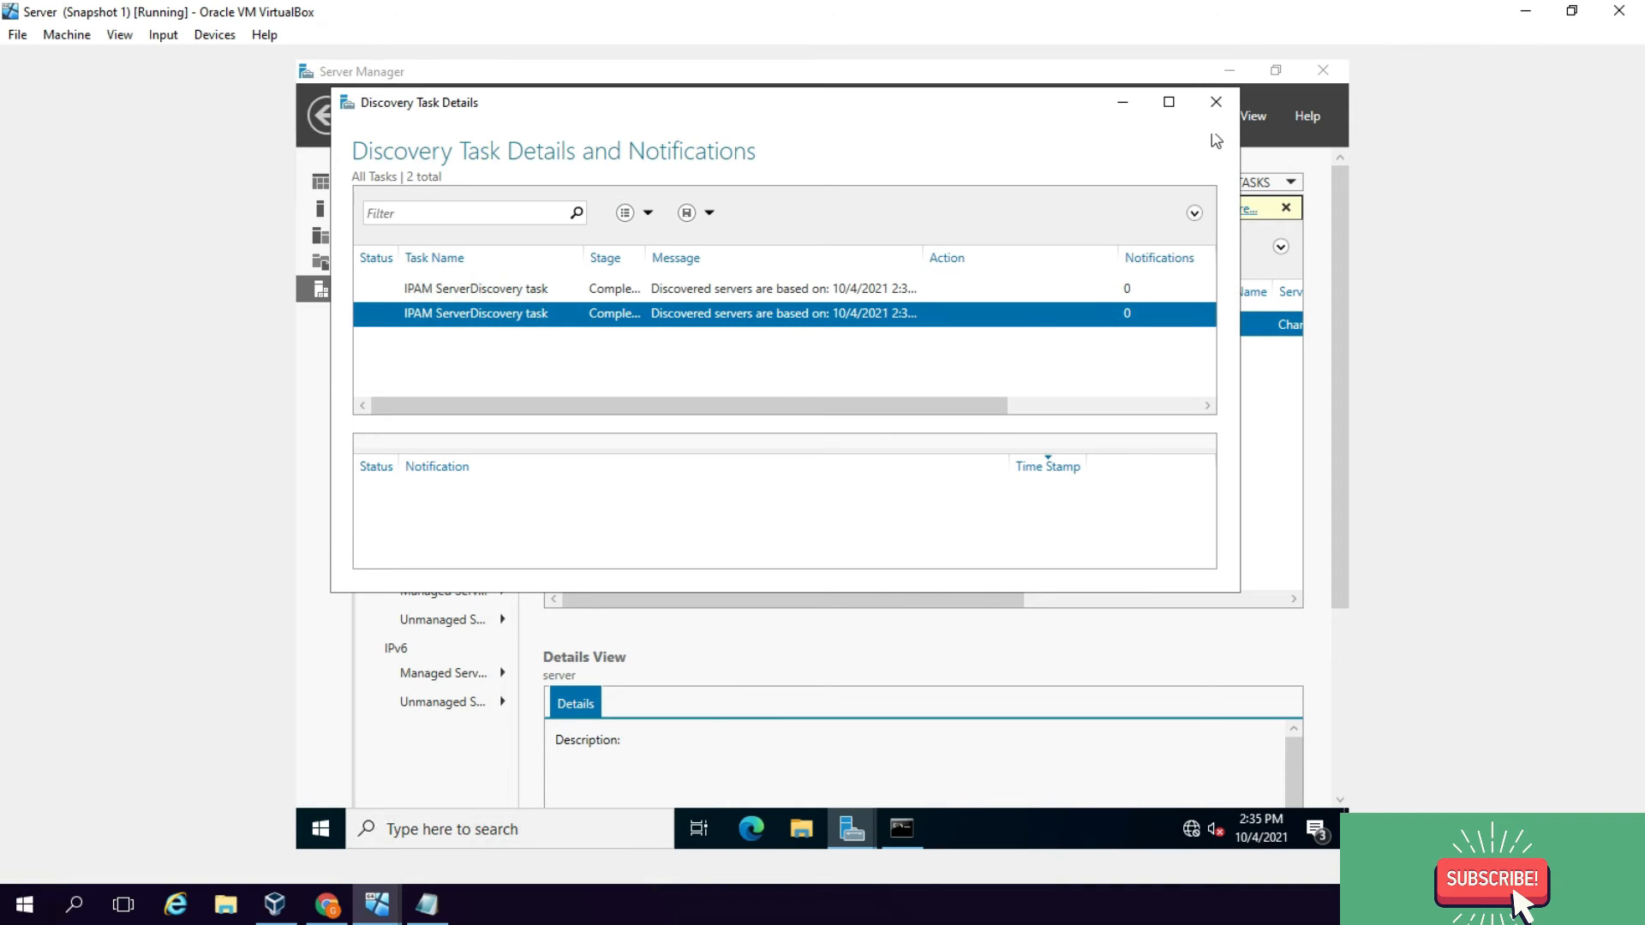
left_click(1216, 102)
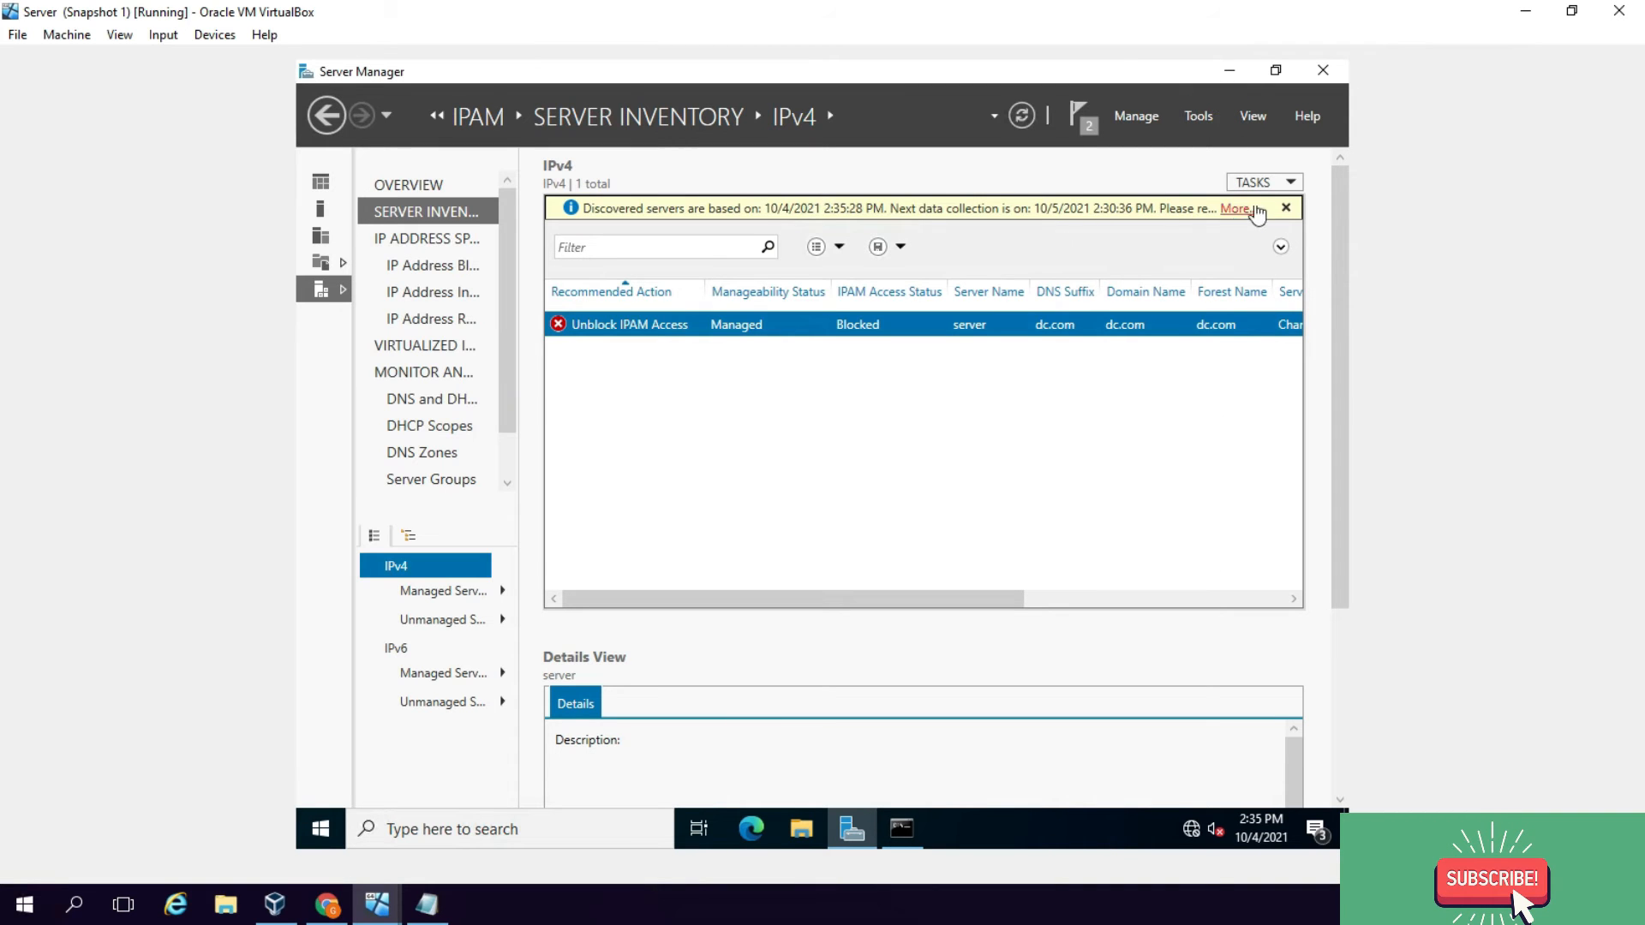
left_click(1286, 208)
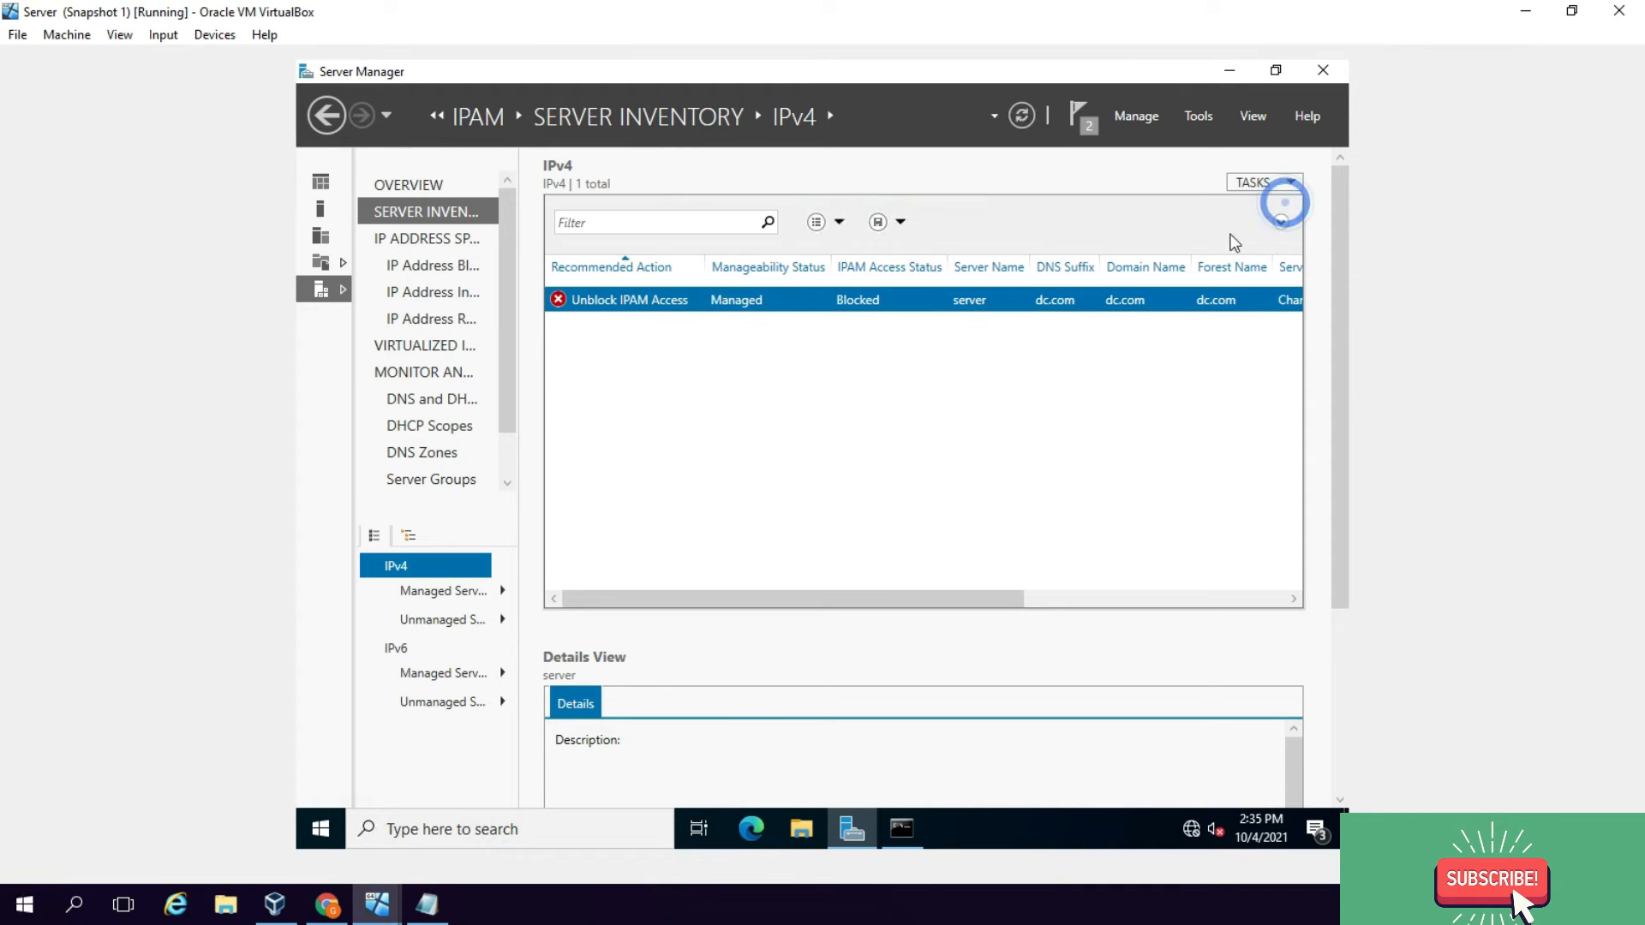
right_click(898, 302)
left_click(961, 367)
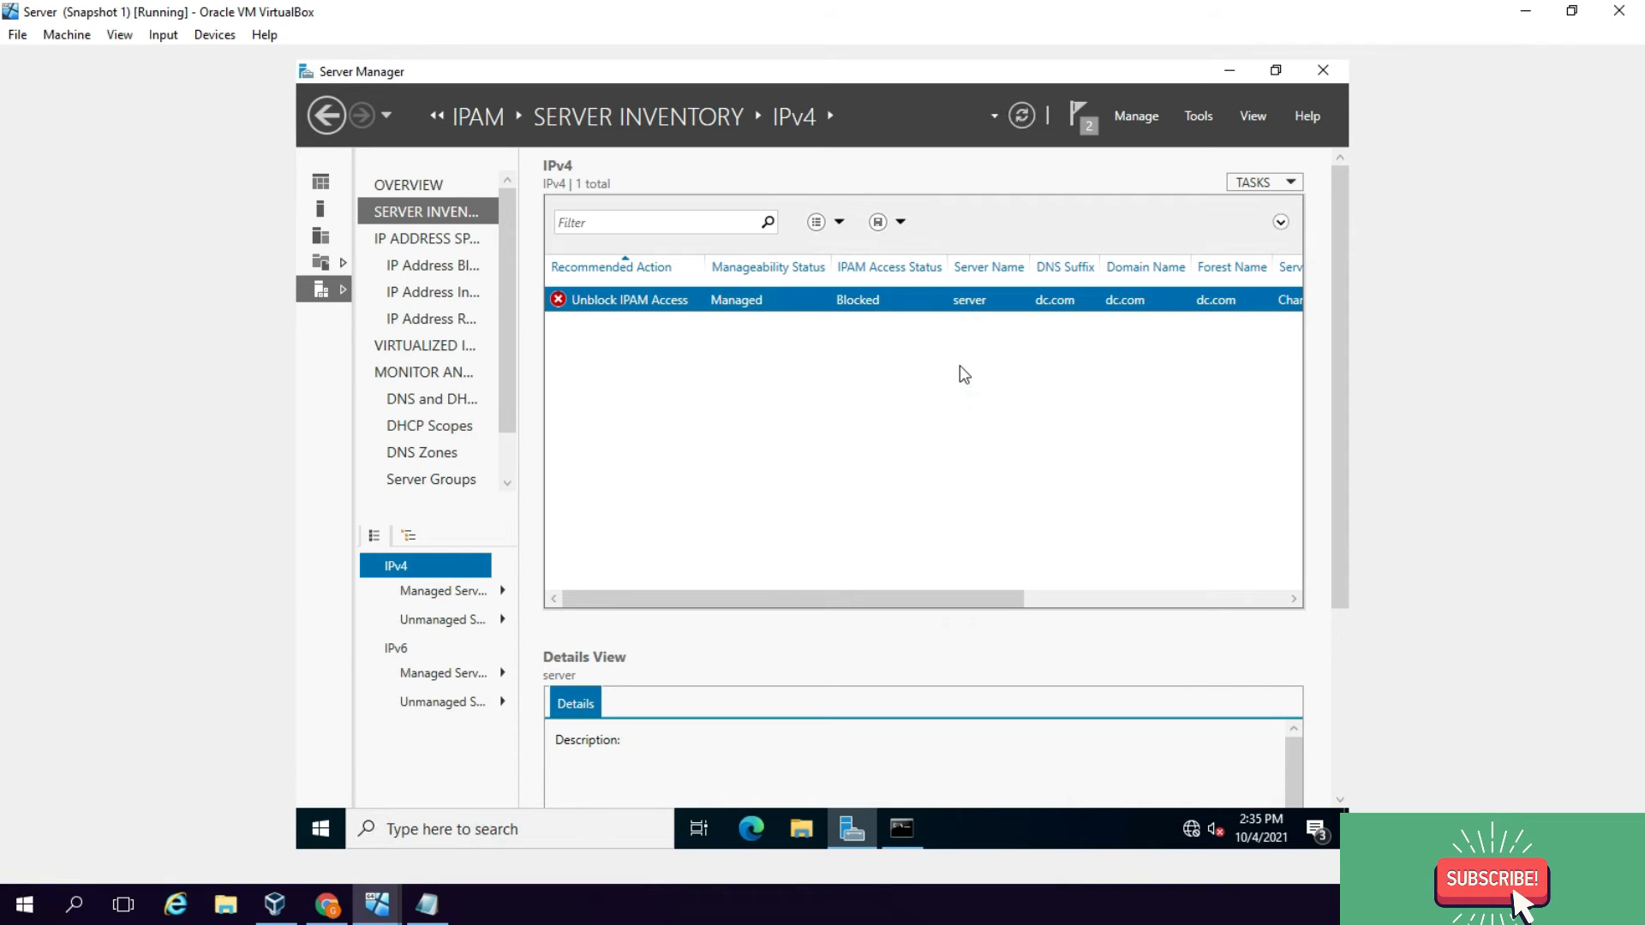
right_click(326, 833)
Step: Restart the IPAM server from the Start menu's shutdown options
mouse_move(523, 773)
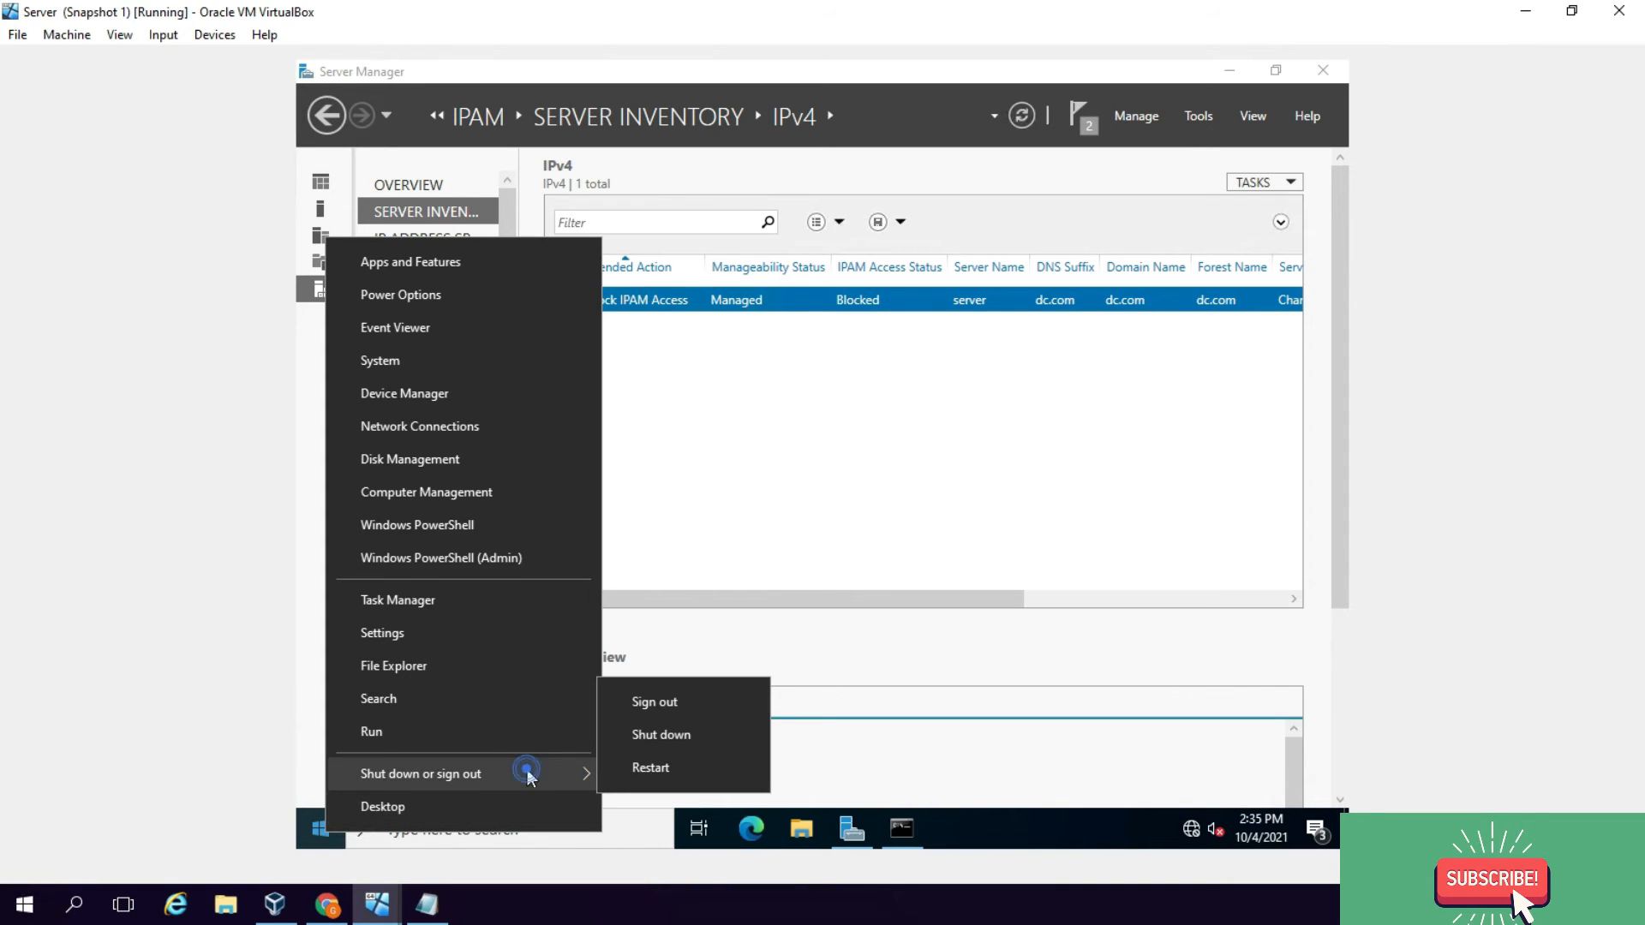
left_click(637, 767)
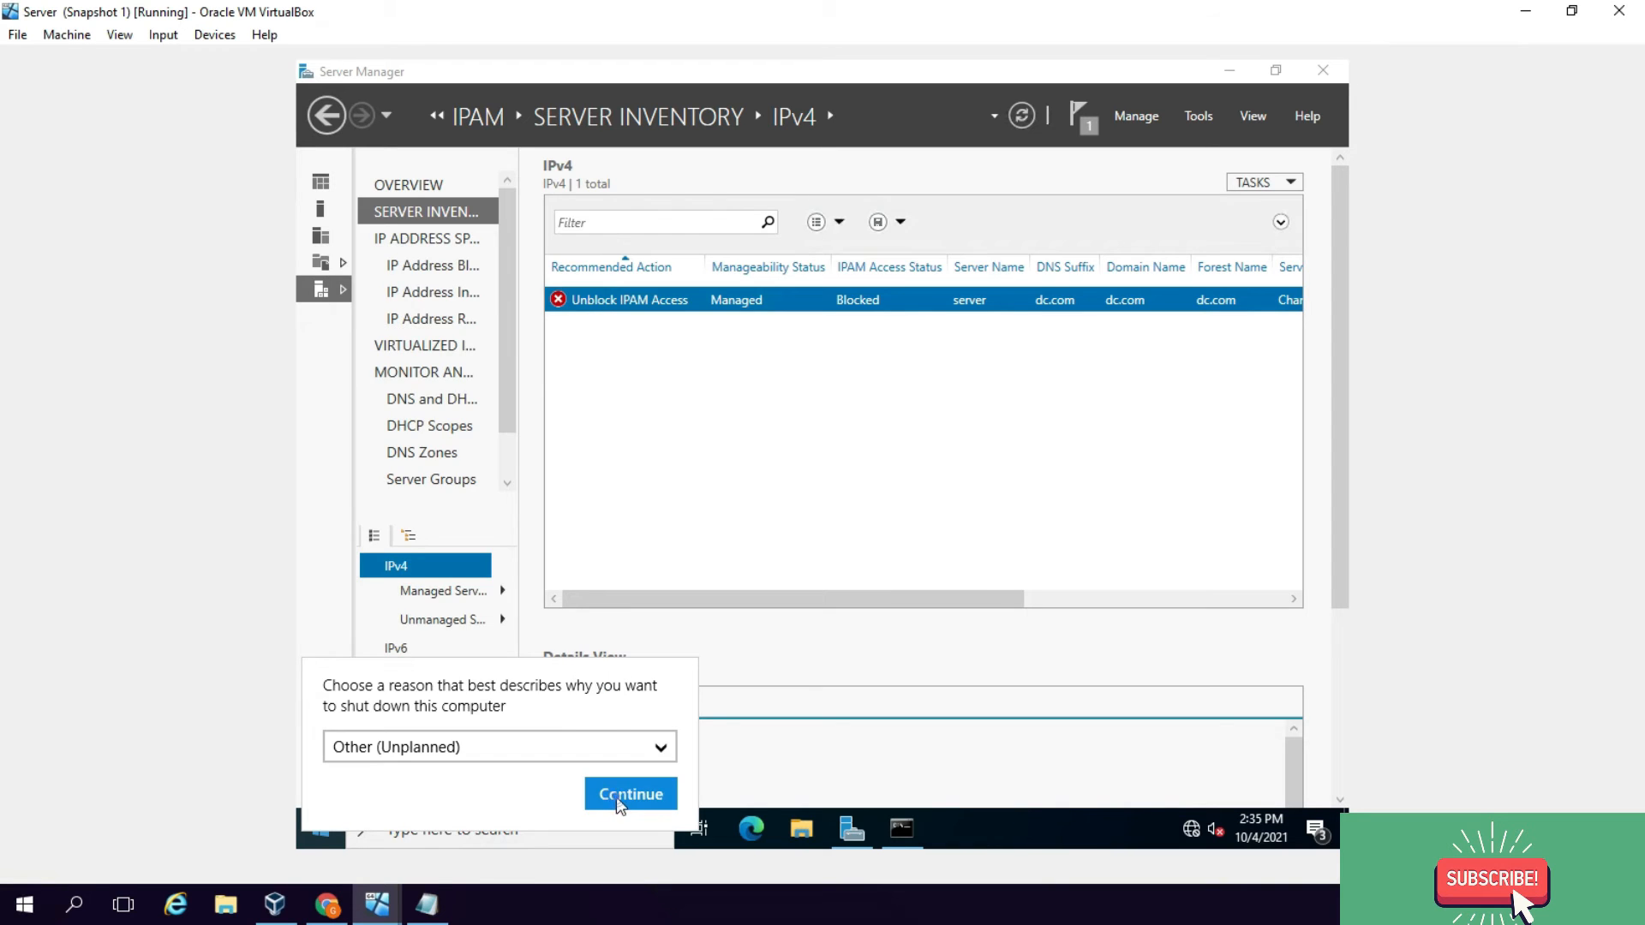
left_click(615, 795)
Step: Restart the dc.com domain controller, then open the IPAM overview in Server Manager
mouse_move(378, 901)
left_click(329, 813)
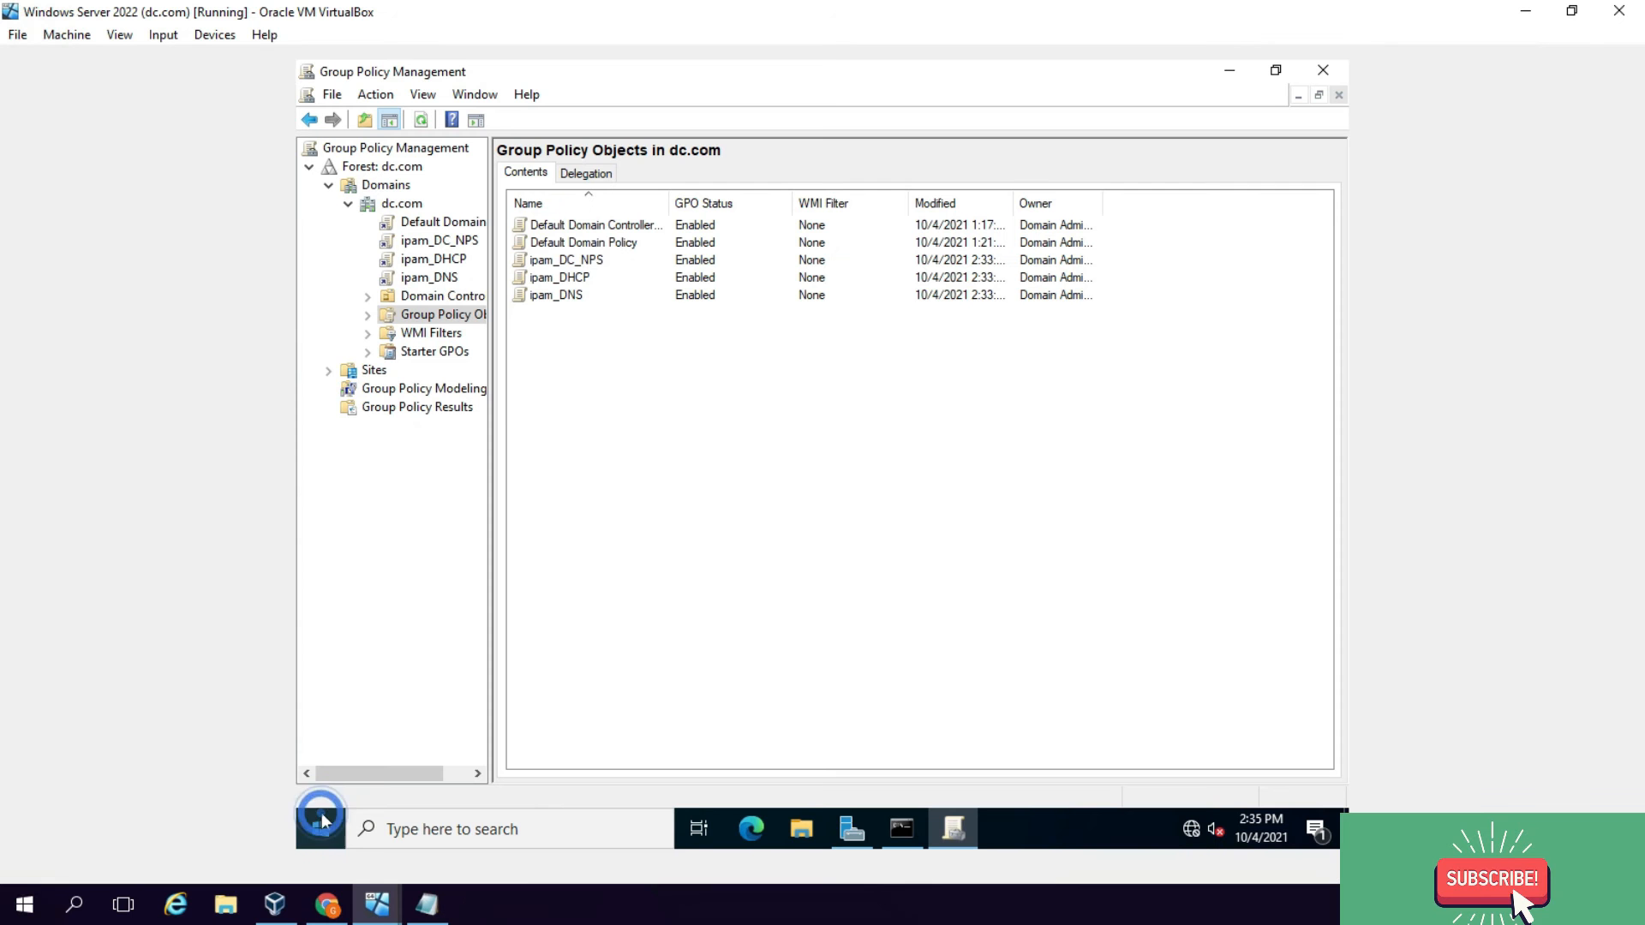
right_click(319, 828)
mouse_move(531, 757)
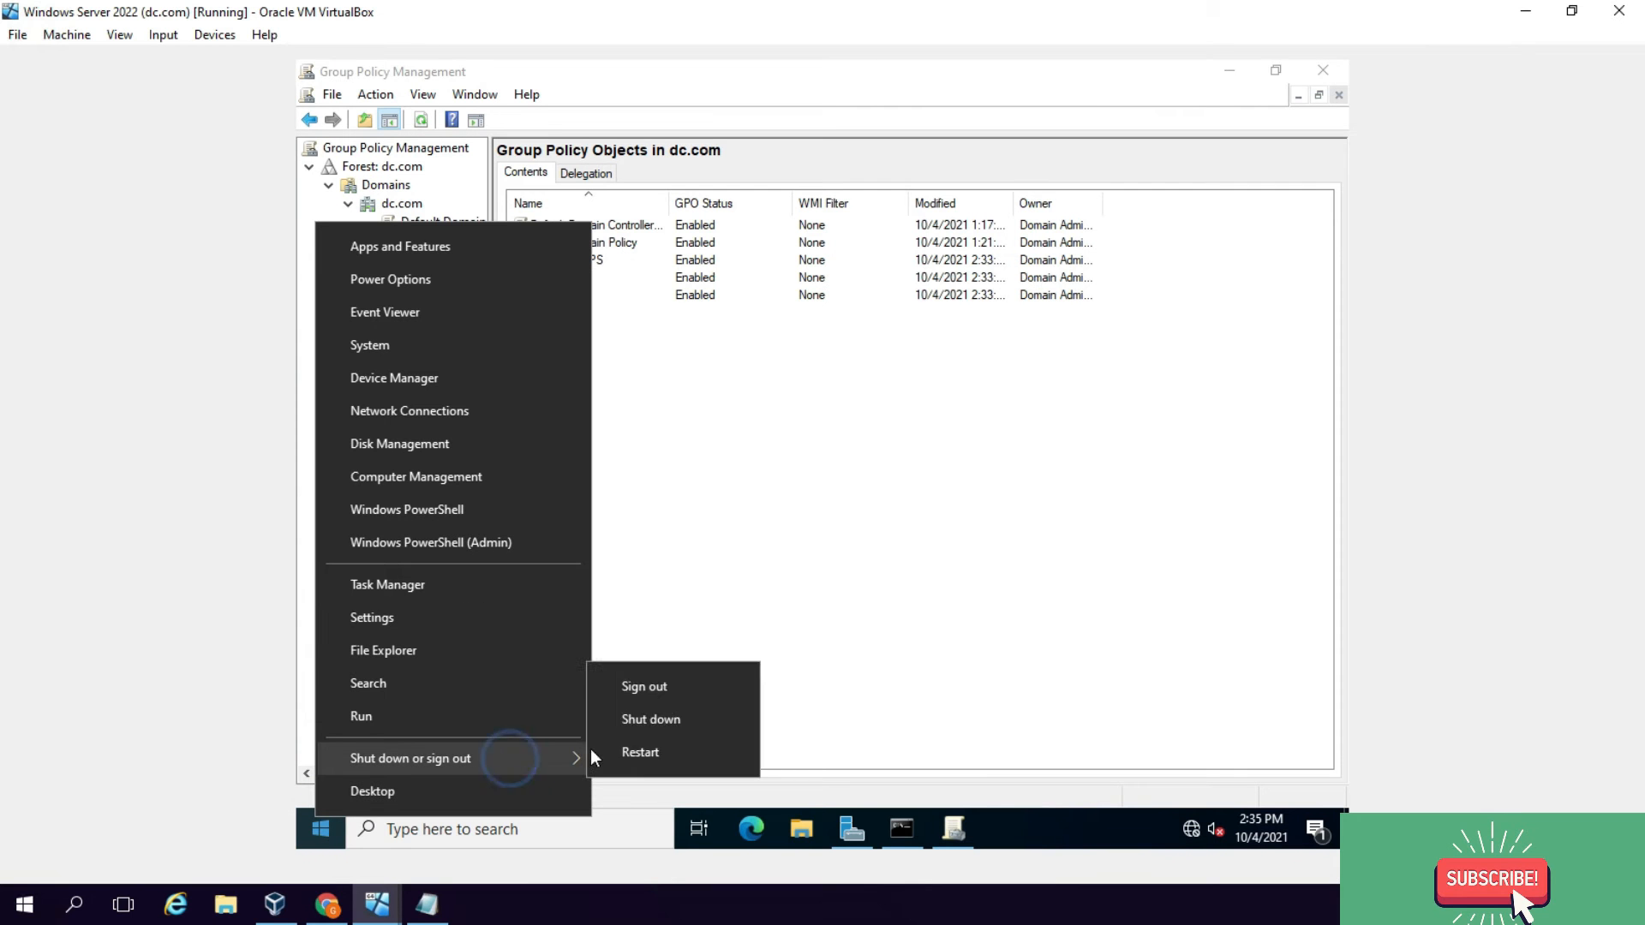
left_click(645, 753)
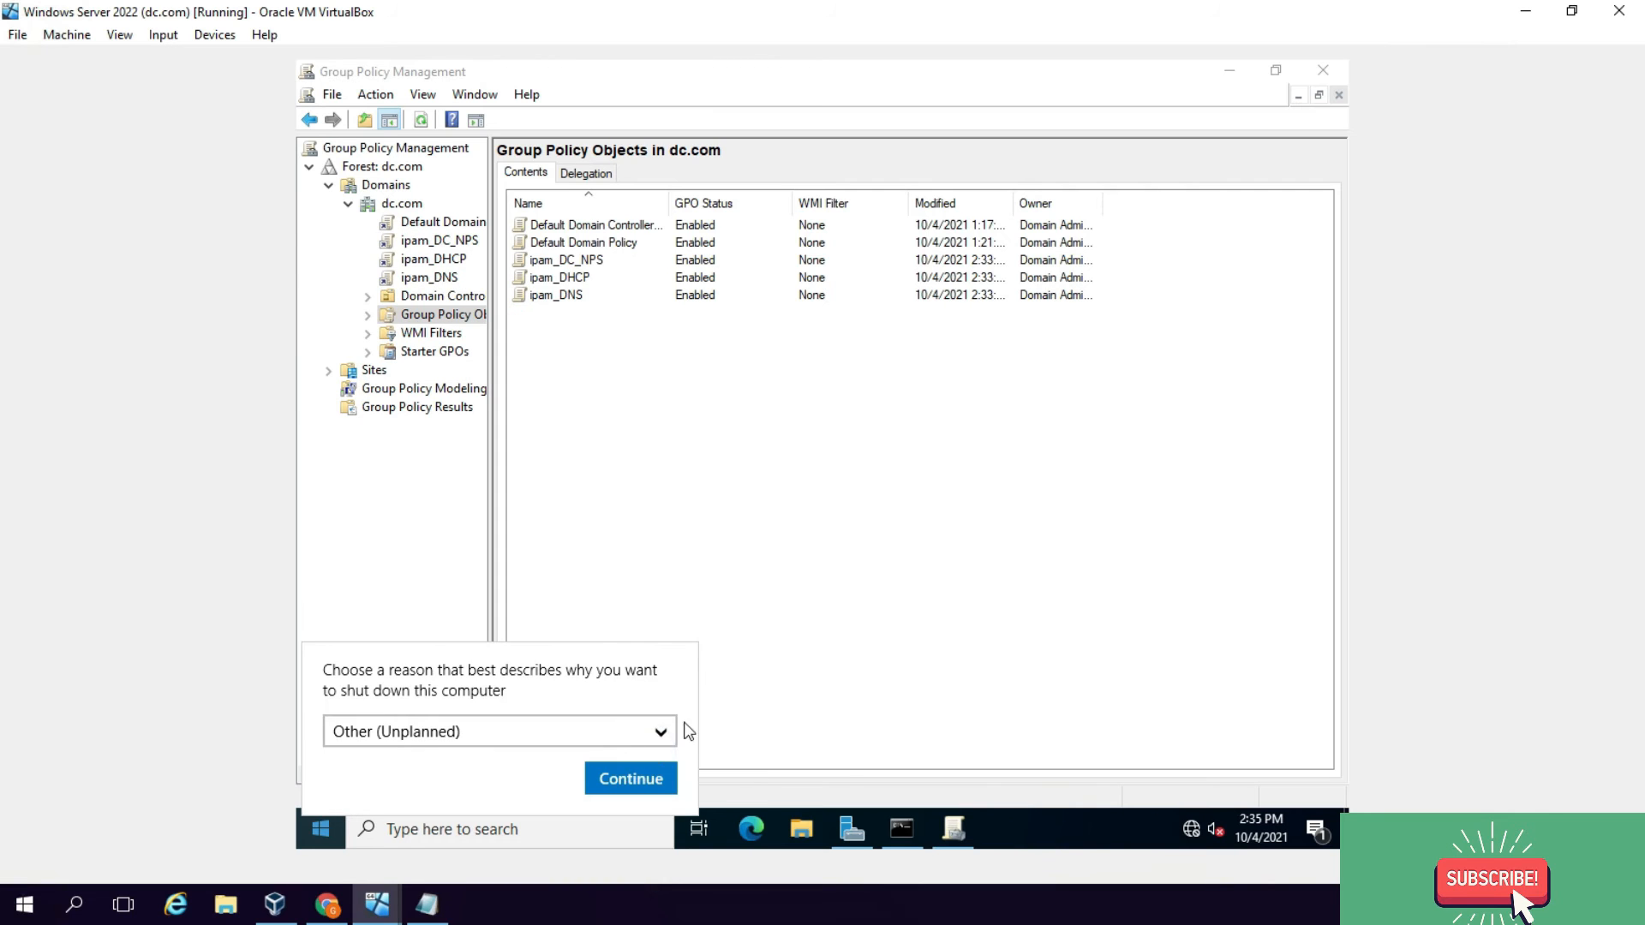
left_click(641, 777)
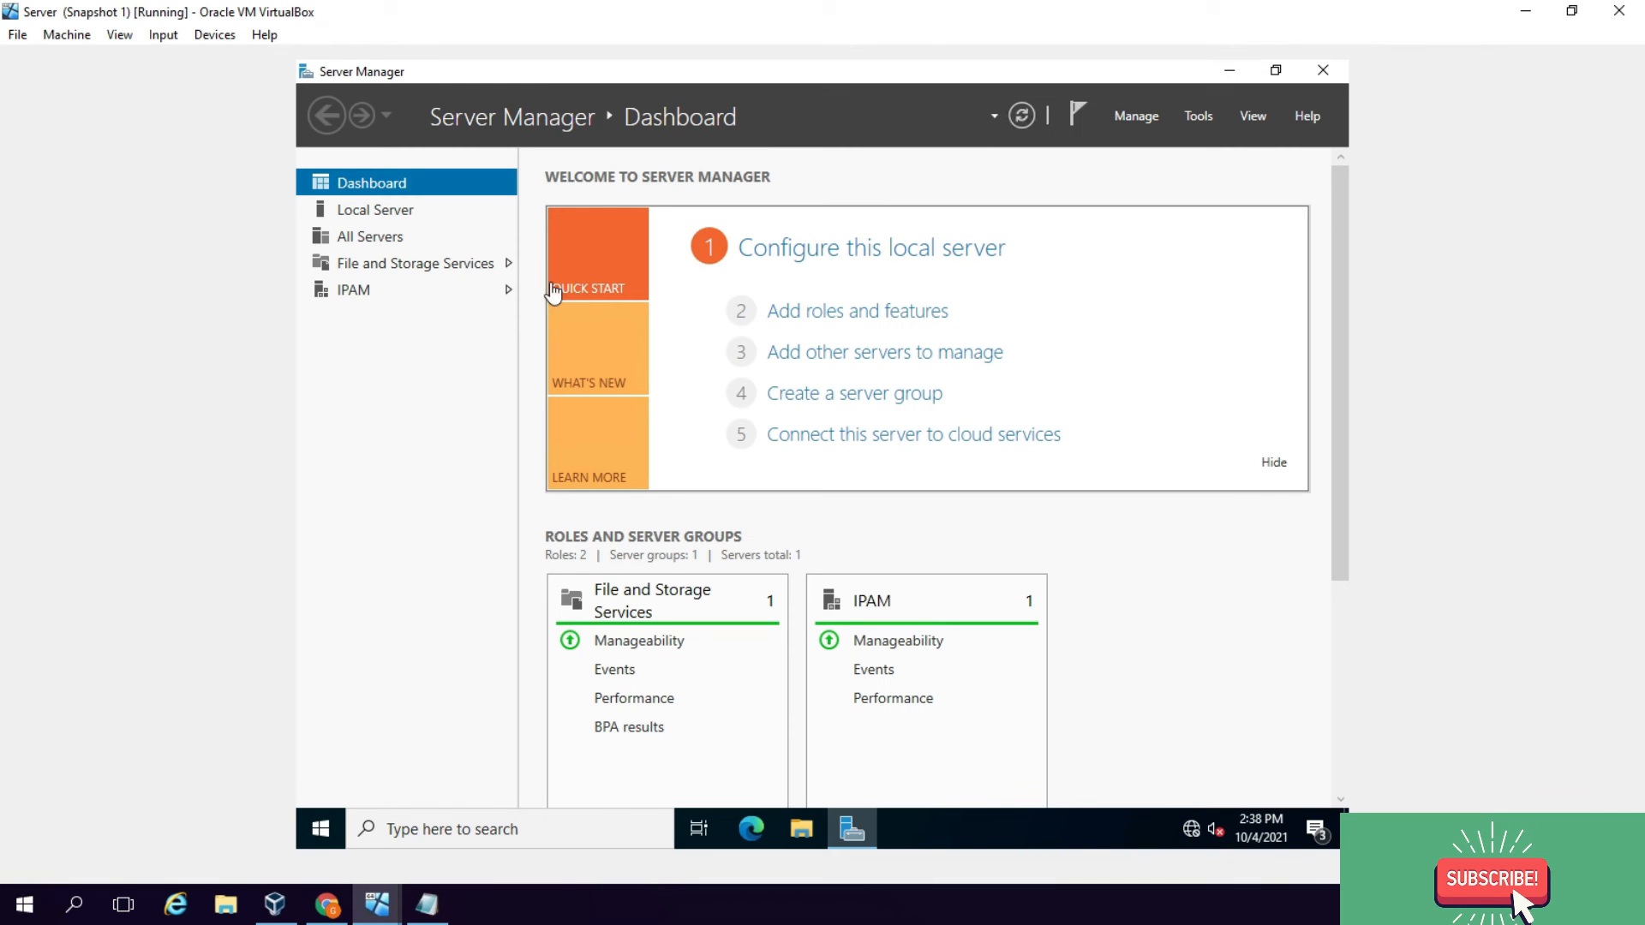
left_click(347, 289)
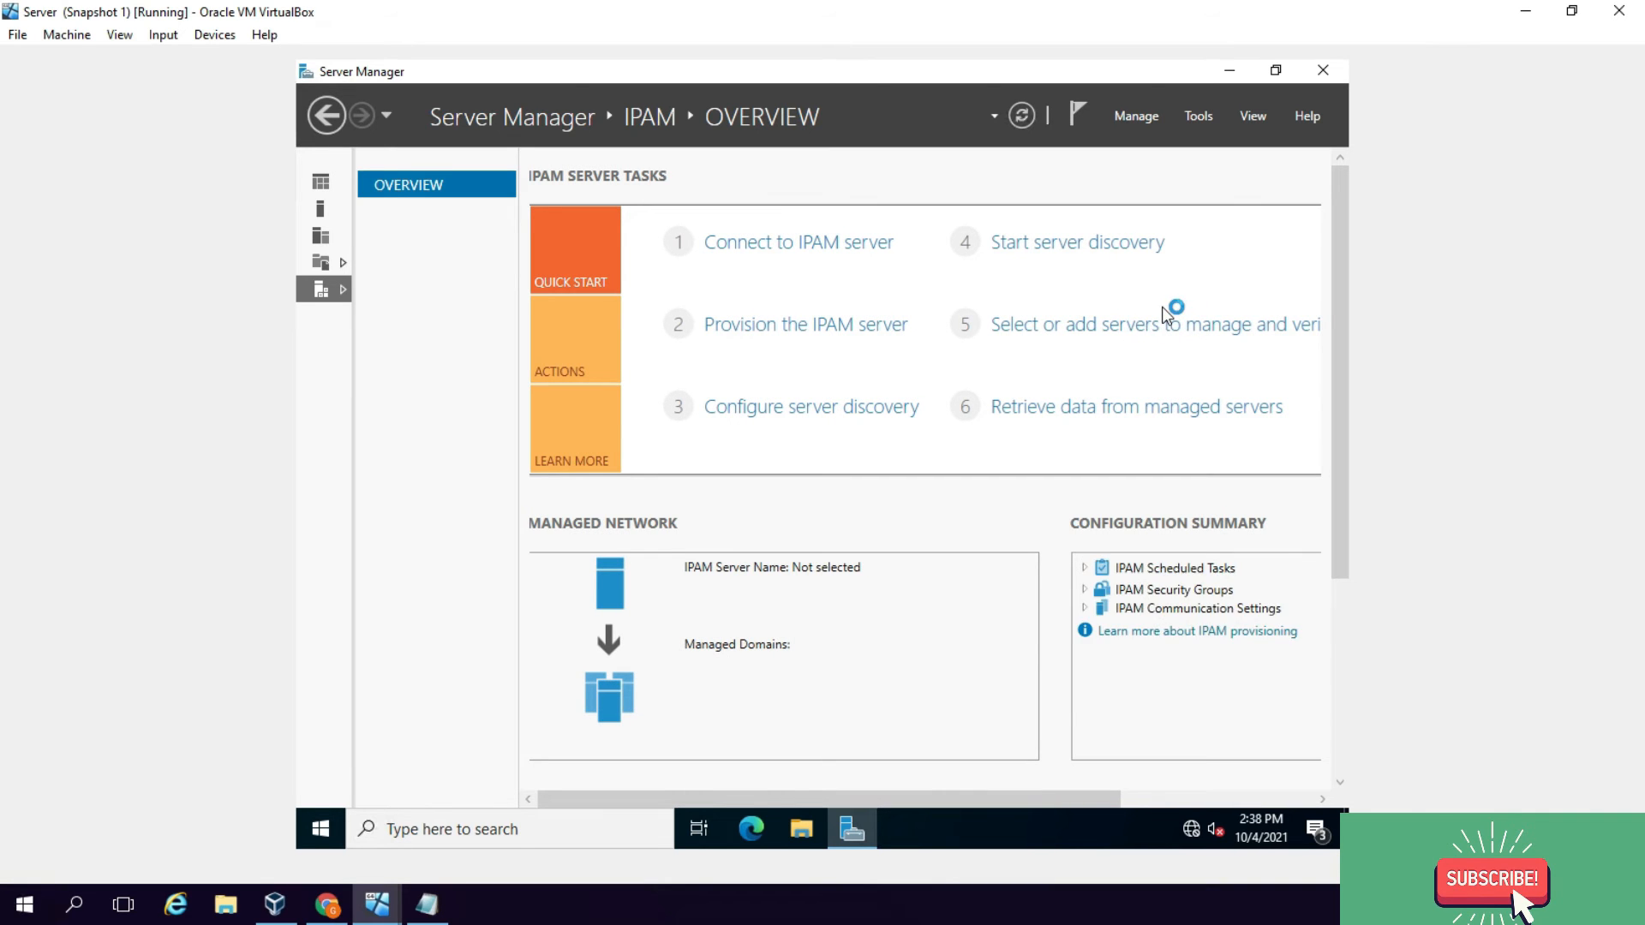
Step: Open the IPv4 server inventory, cancel Edit Server, and refresh the server's IPAM access status
left_click(1107, 327)
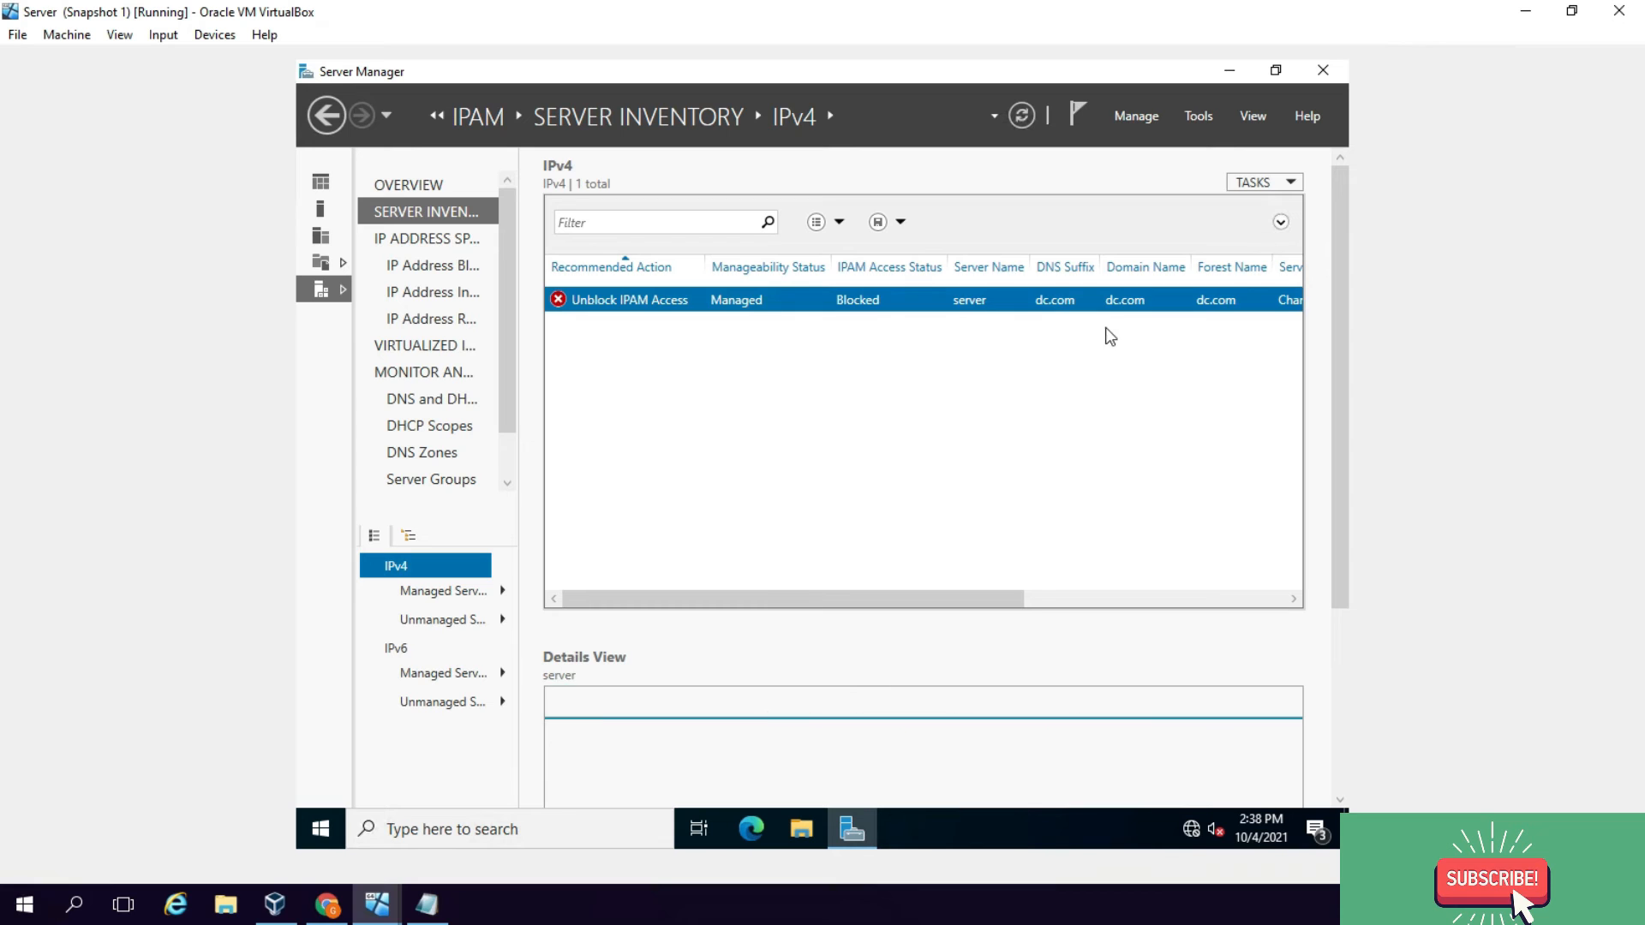
right_click(823, 302)
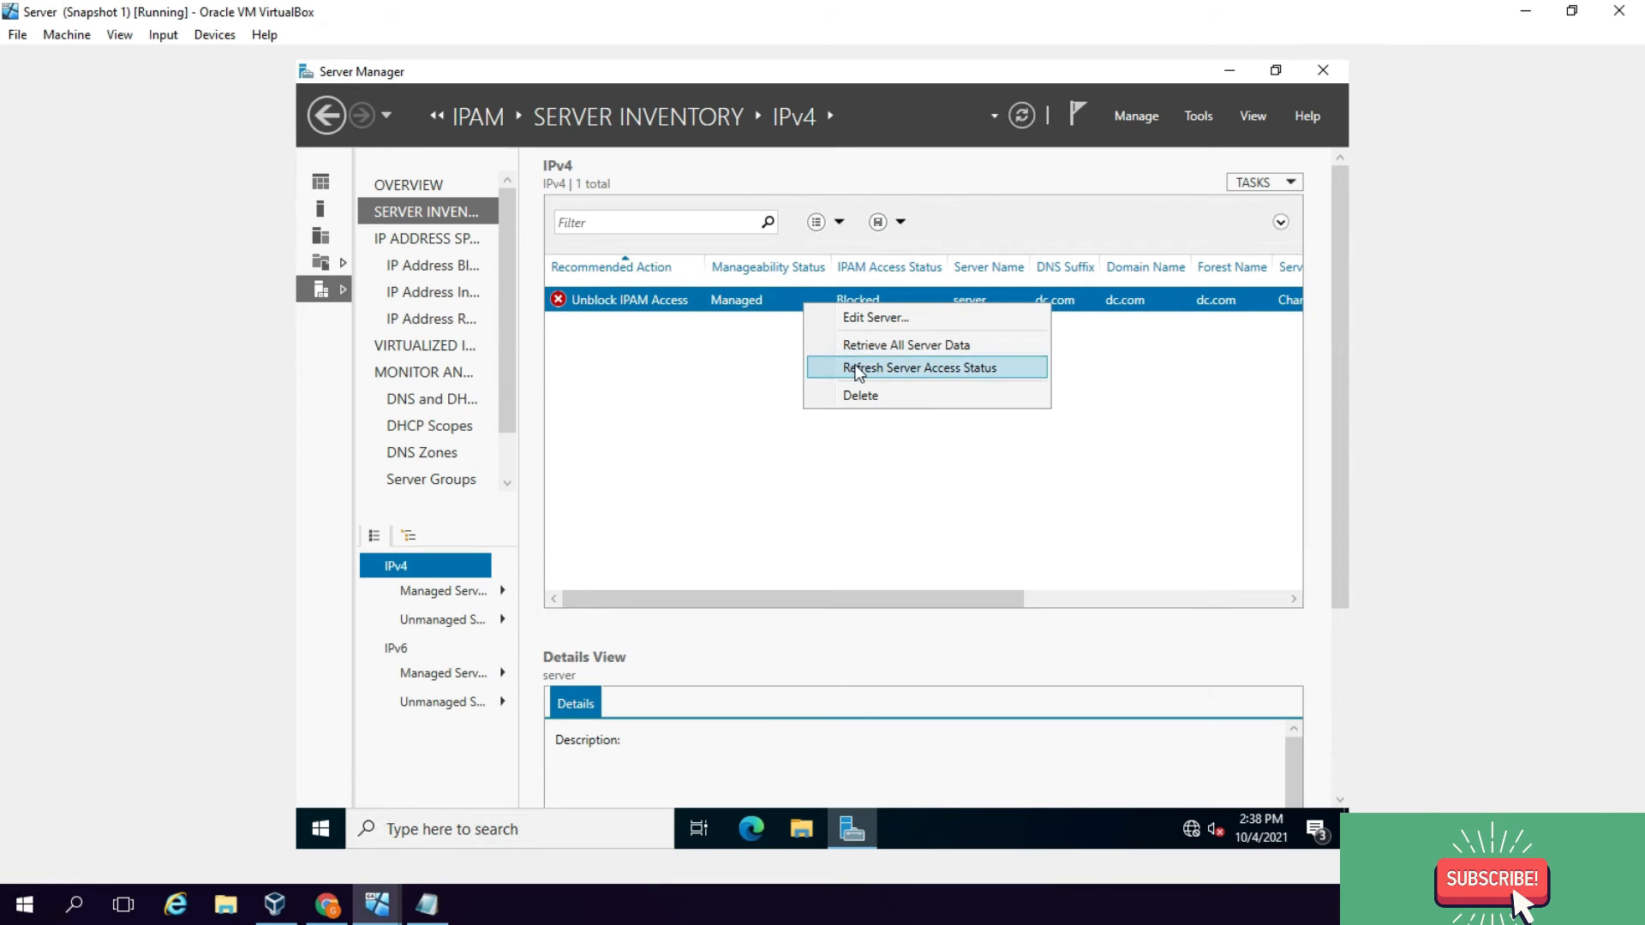
left_click(874, 318)
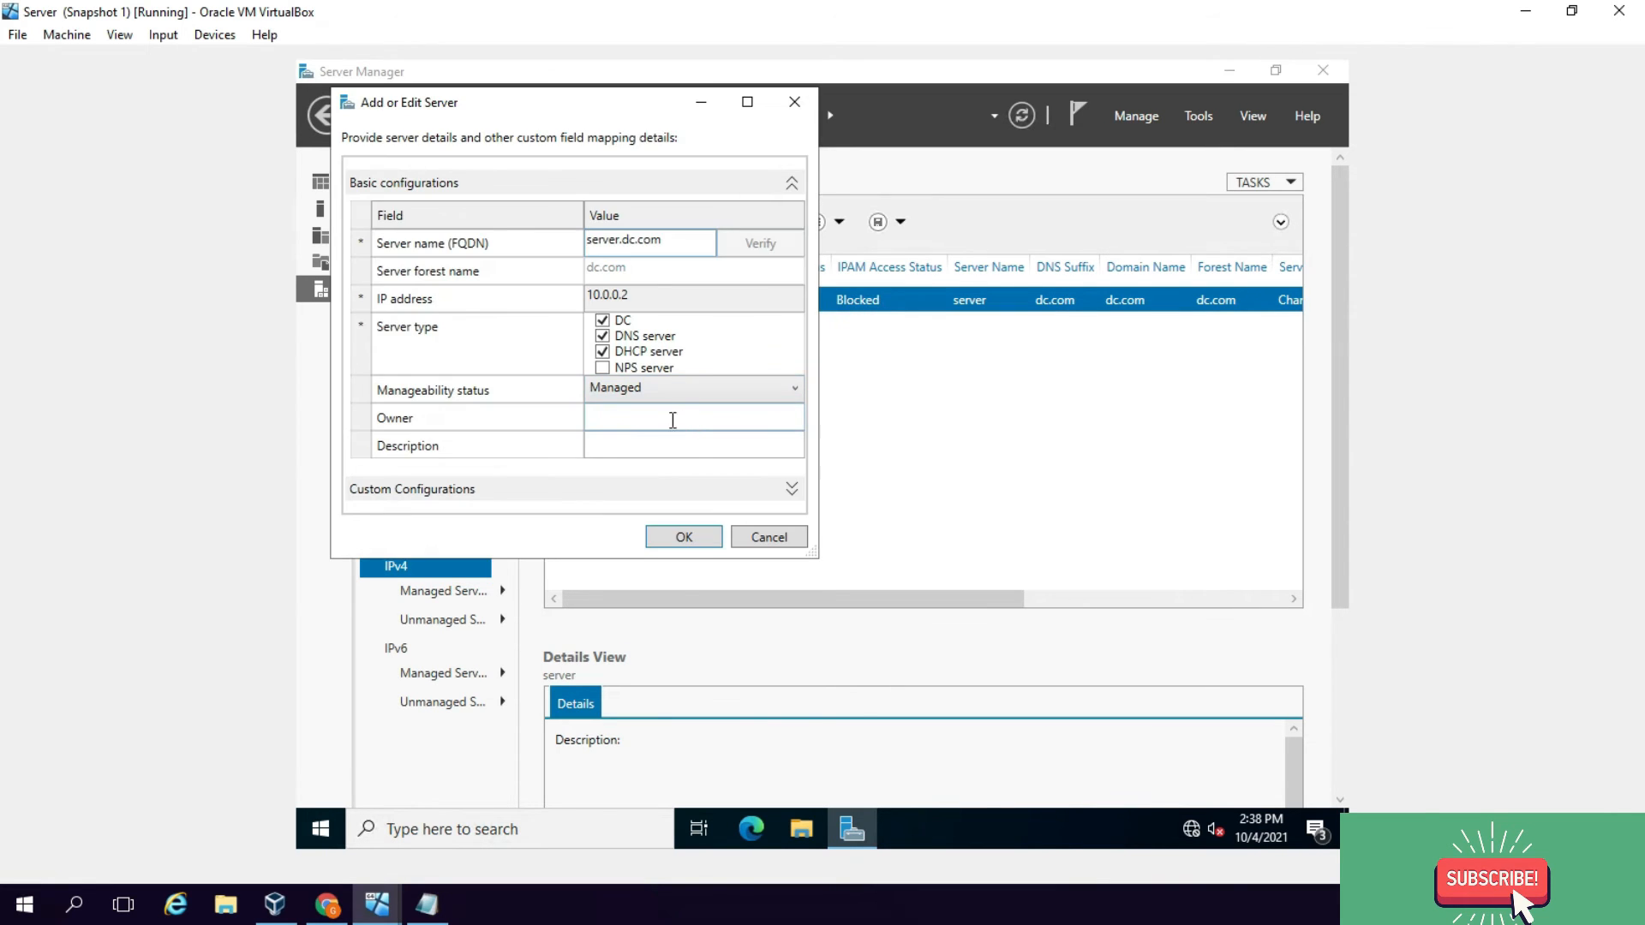
left_click(760, 534)
right_click(817, 307)
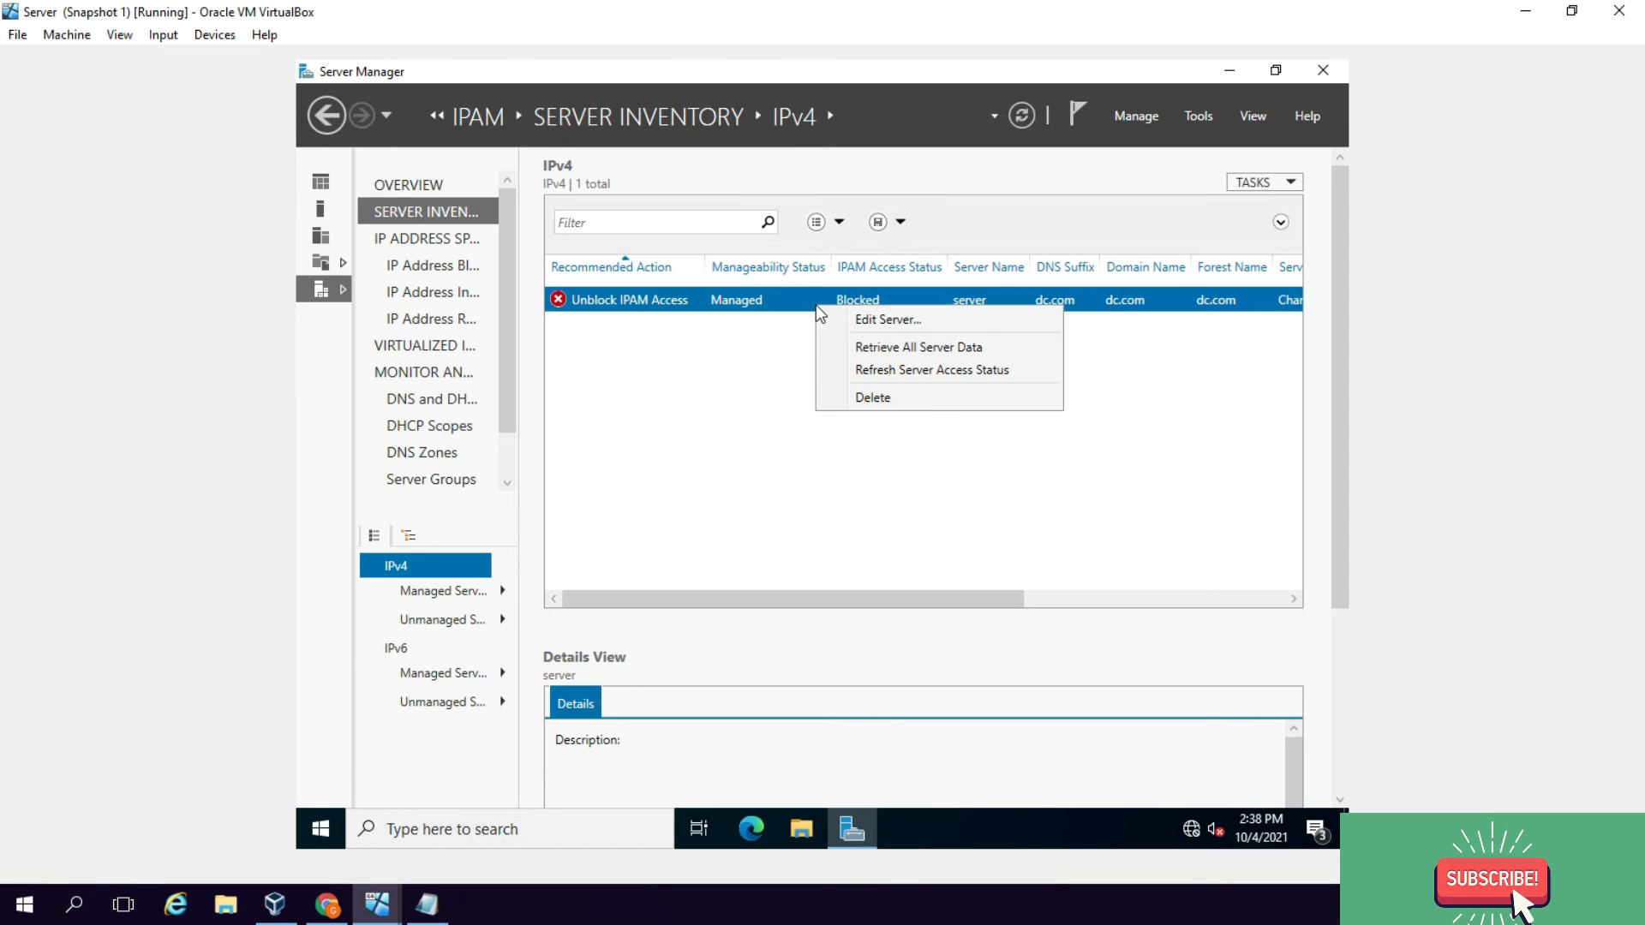
left_click(873, 374)
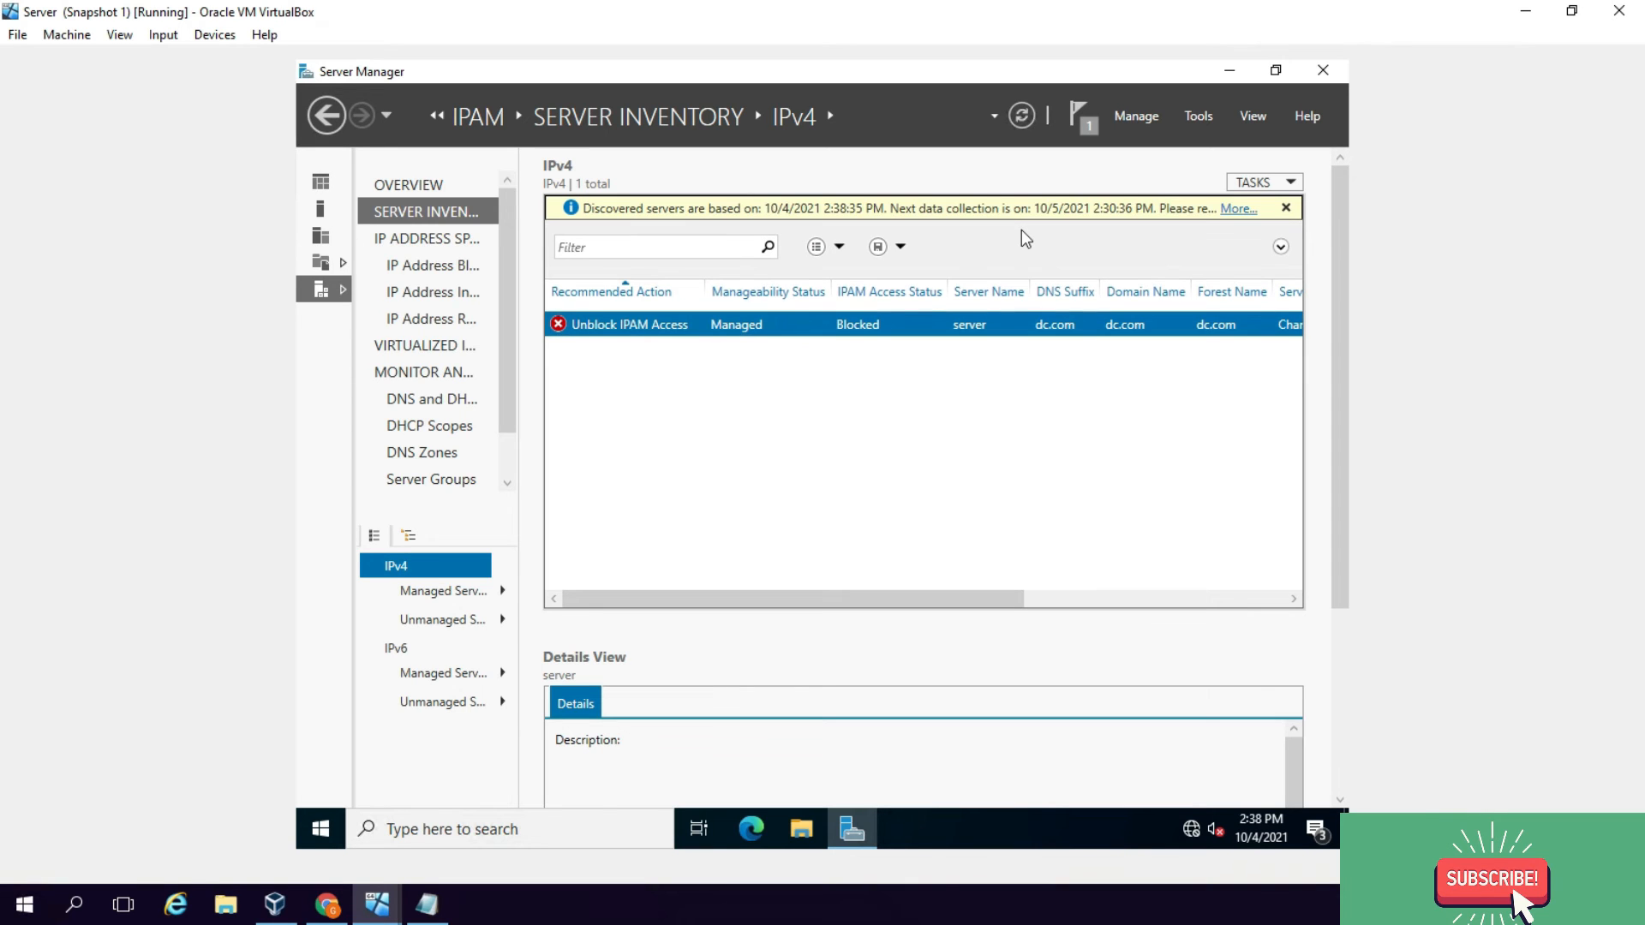
Step: Edit the server, set manageability status to Unmanaged, and confirm
right_click(823, 319)
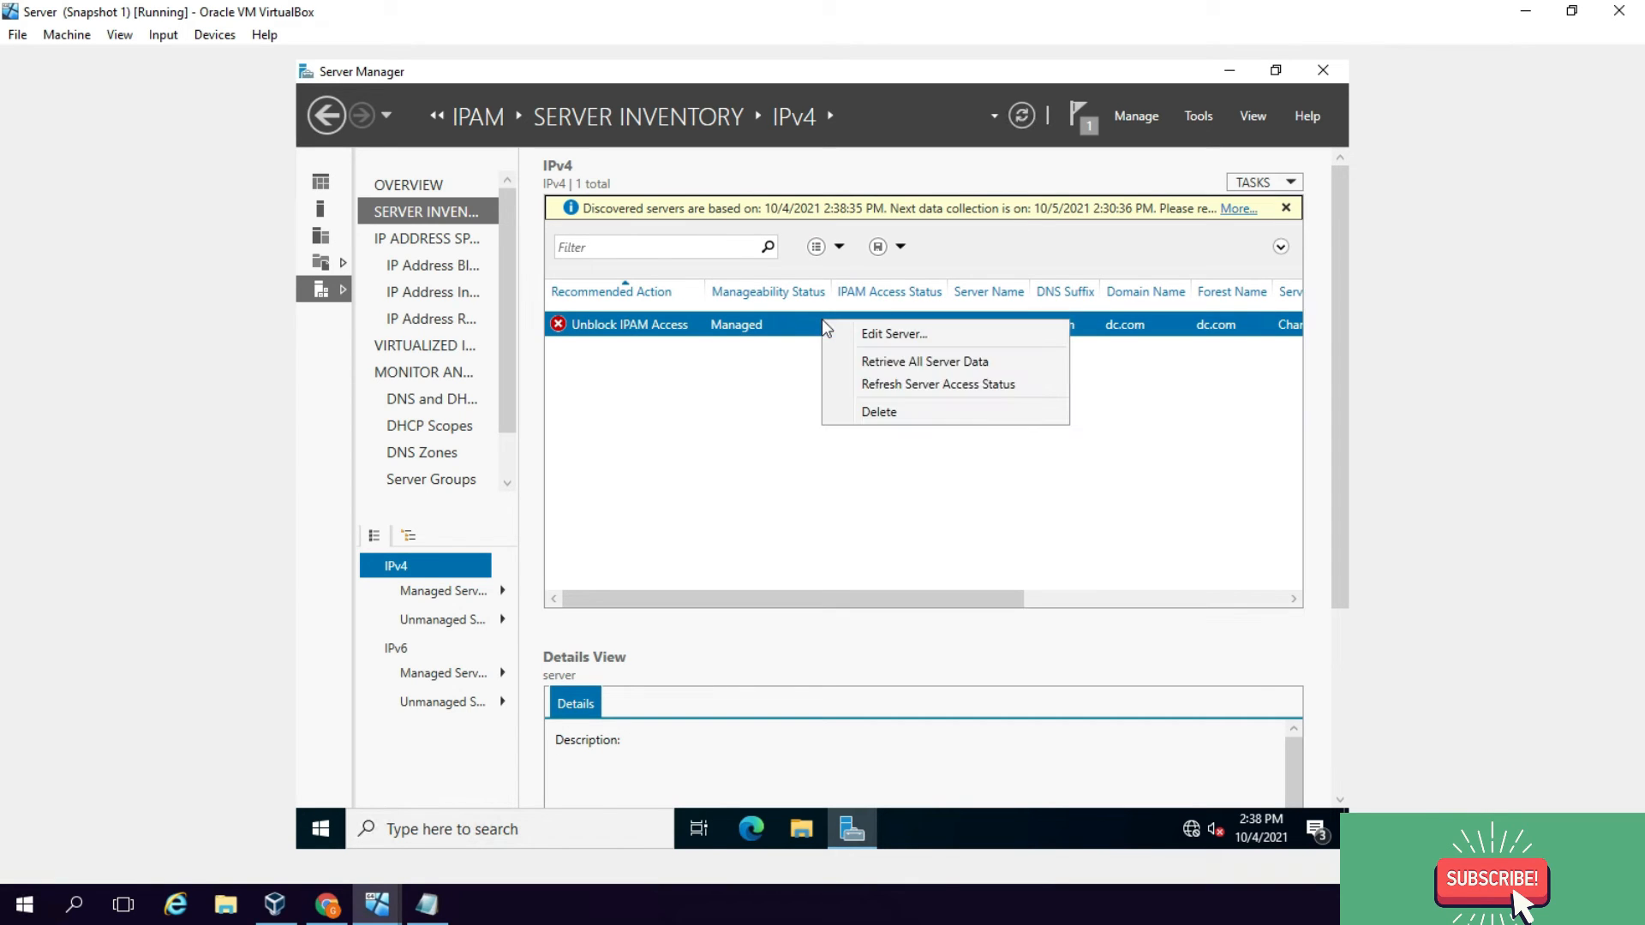
left_click(886, 331)
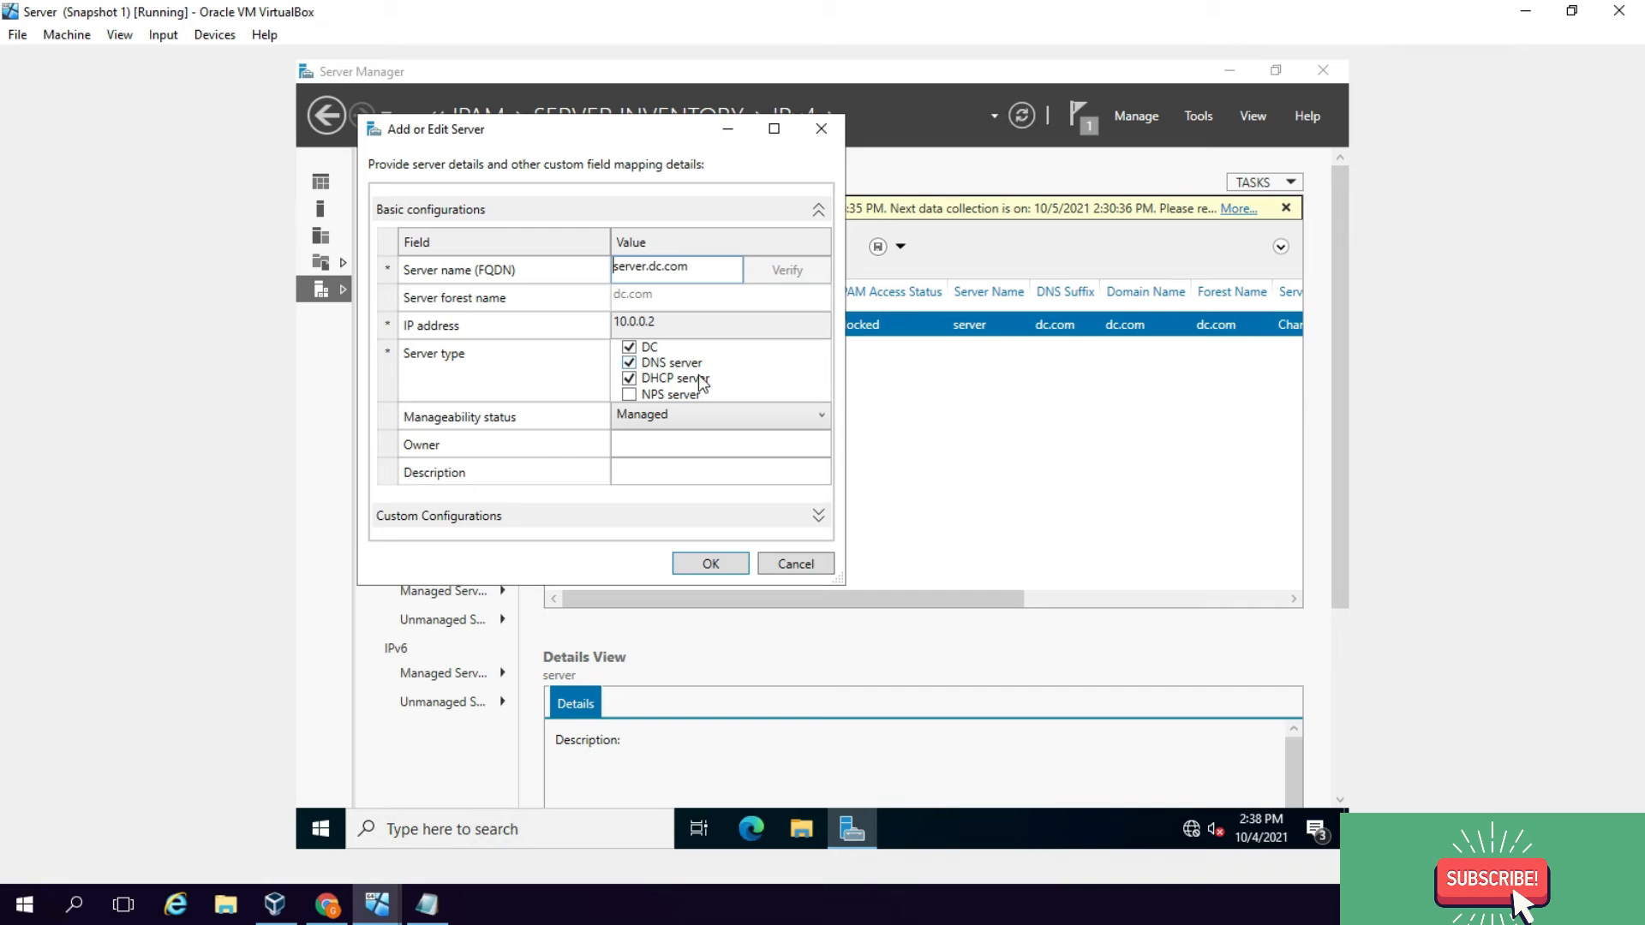
left_click(685, 415)
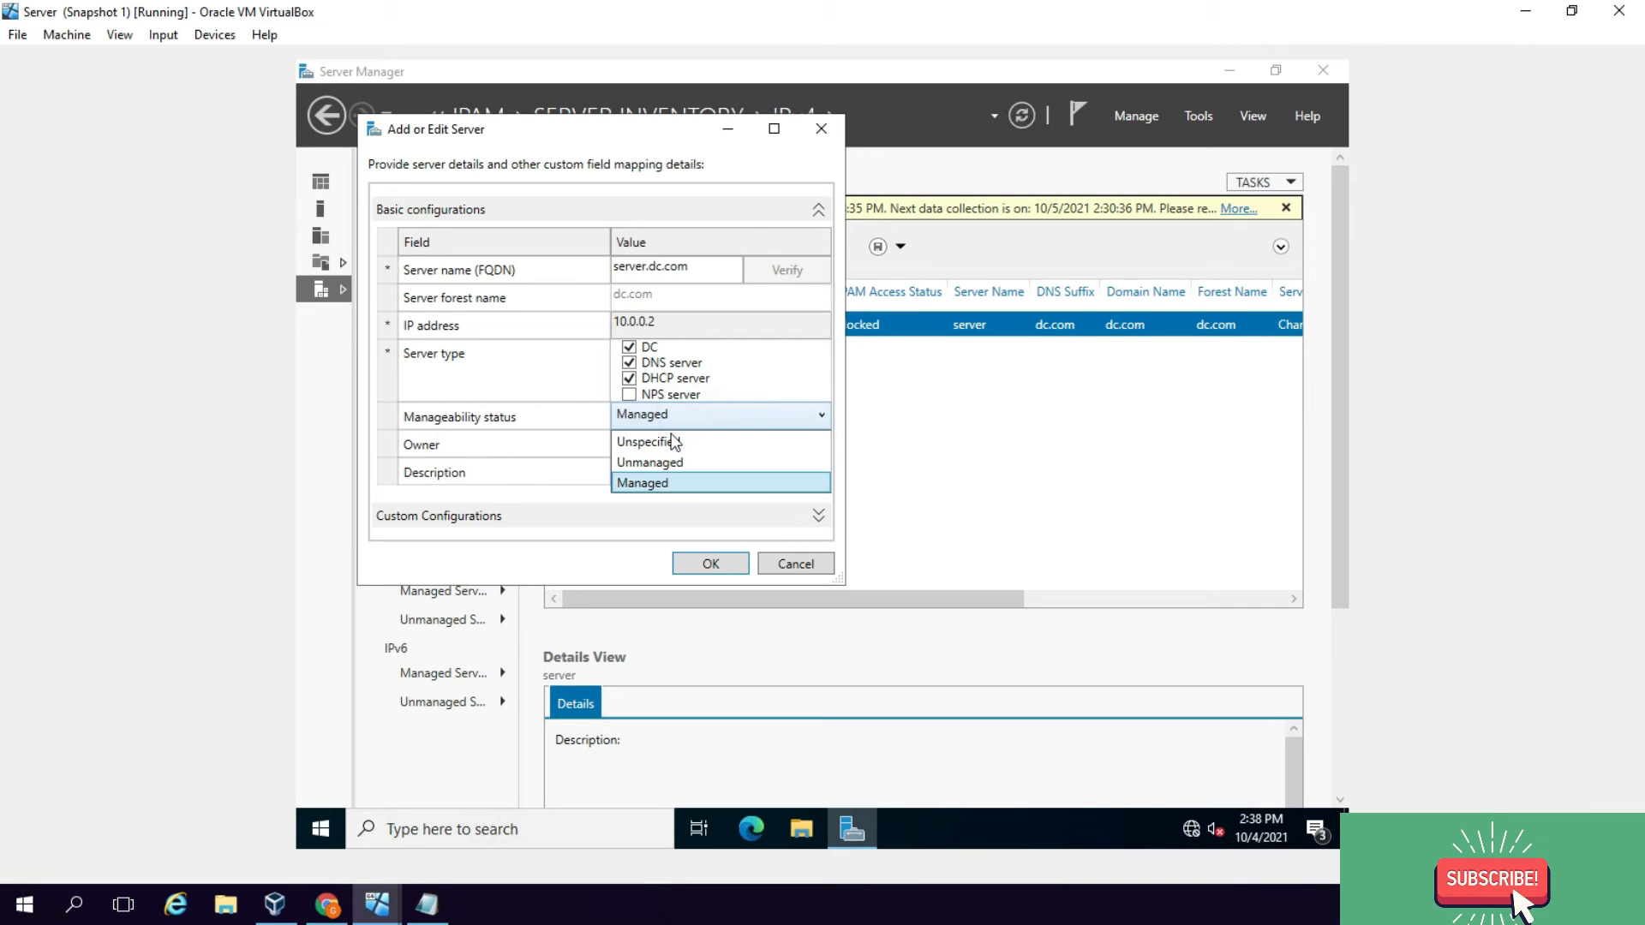
left_click(688, 462)
left_click(714, 563)
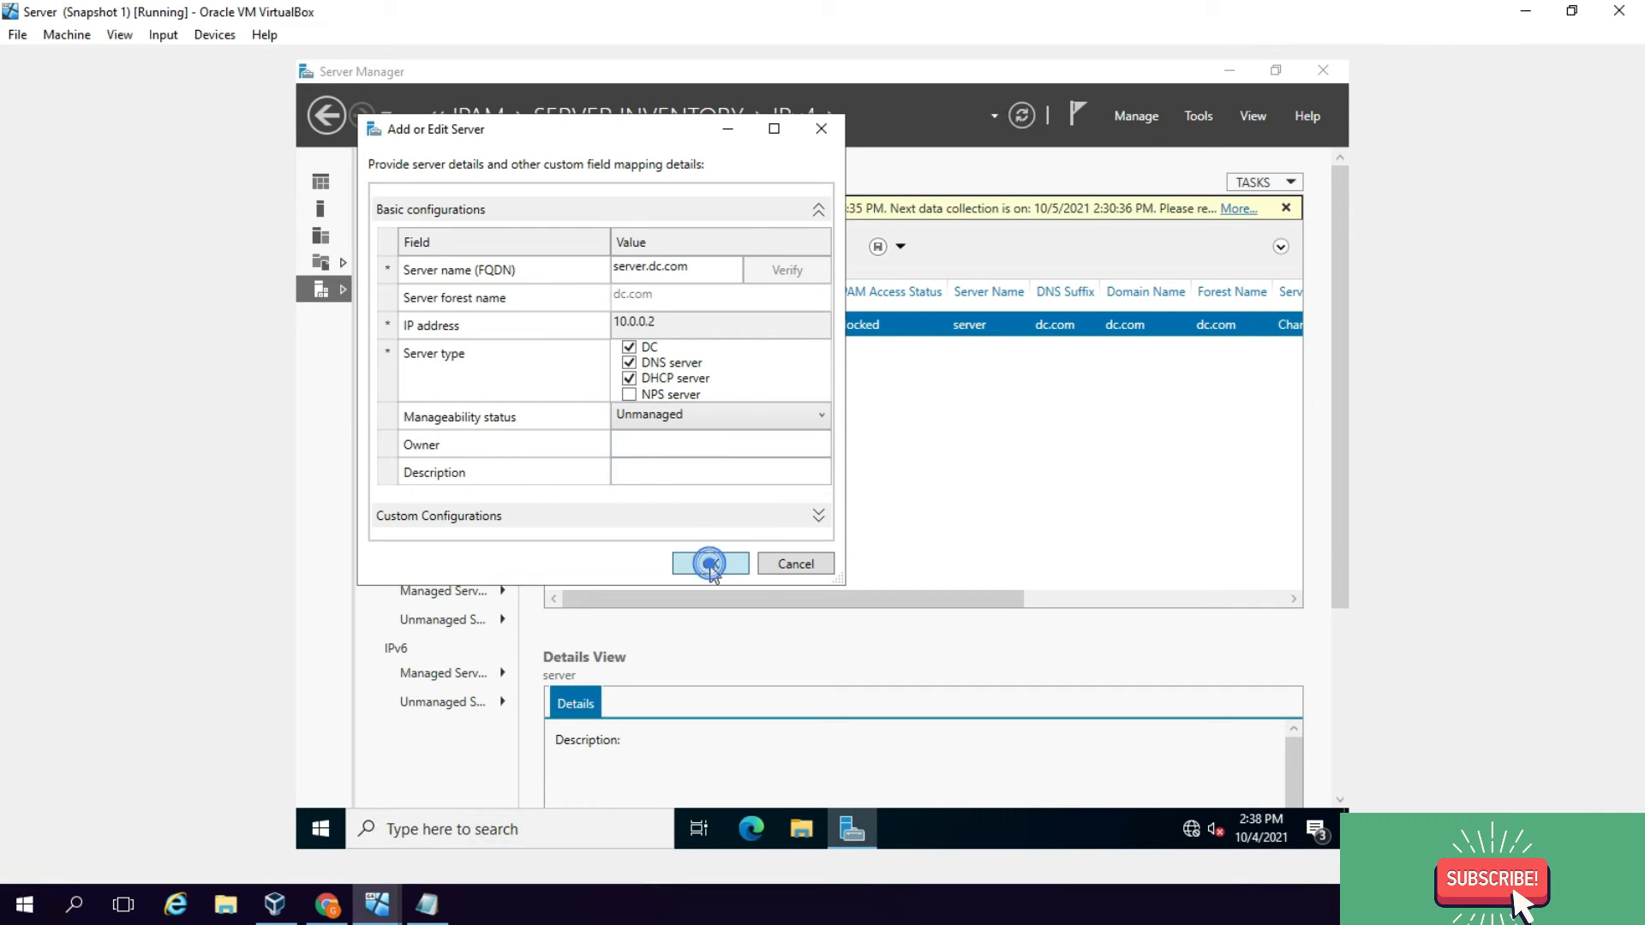
left_click(718, 391)
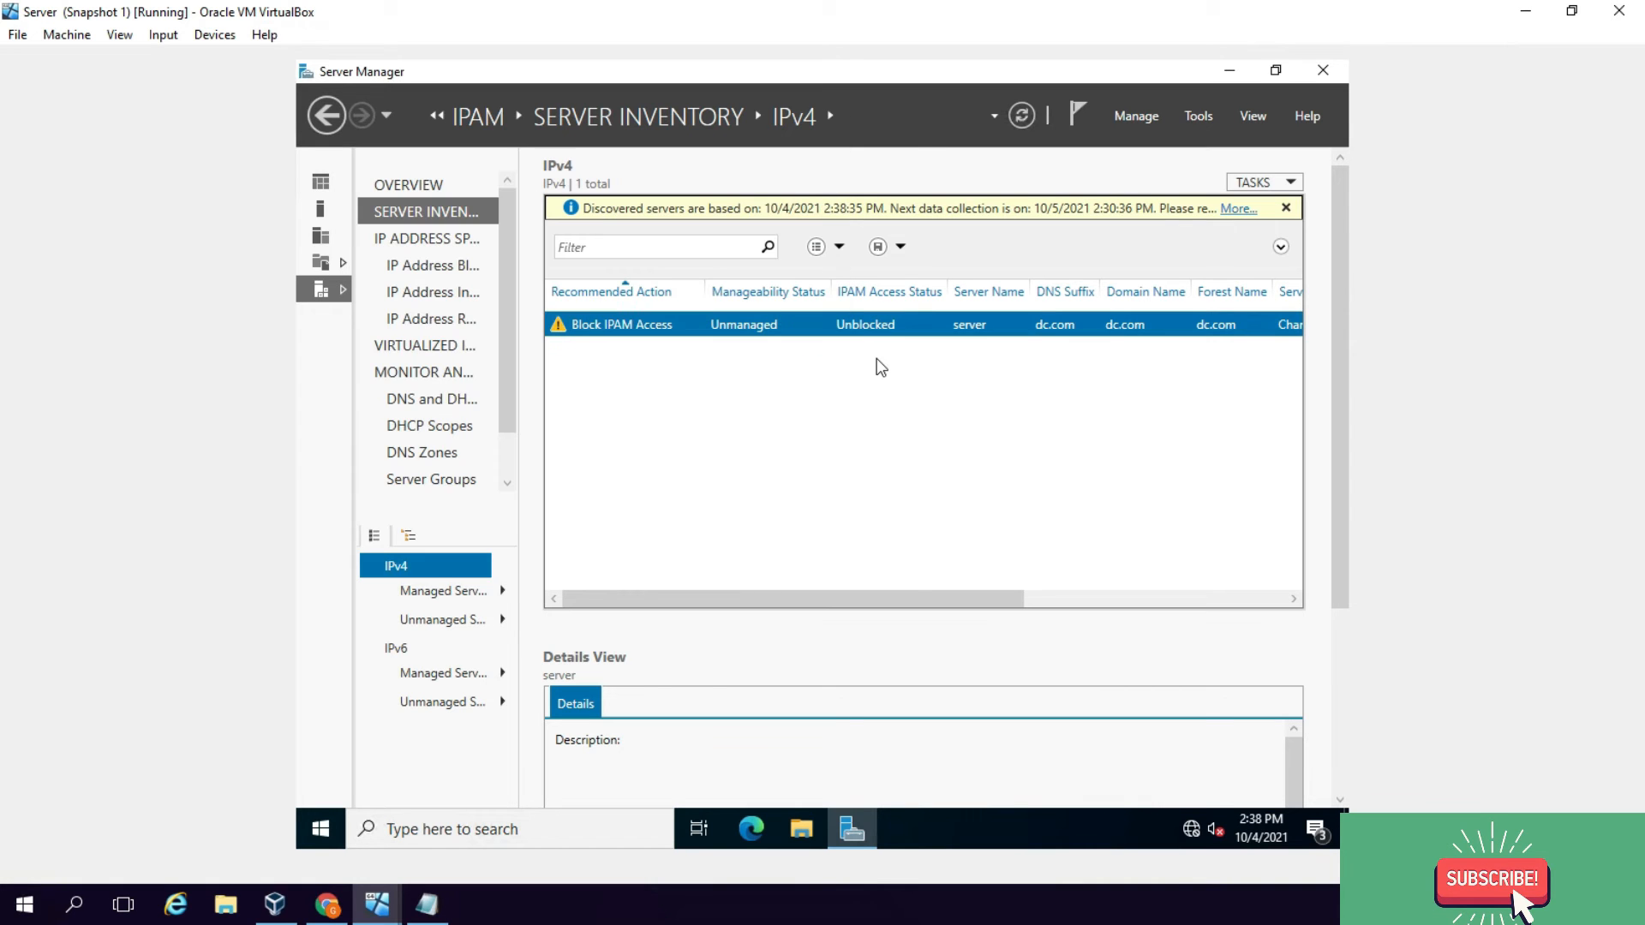
Step: Edit the server again and save it as Managed
right_click(744, 327)
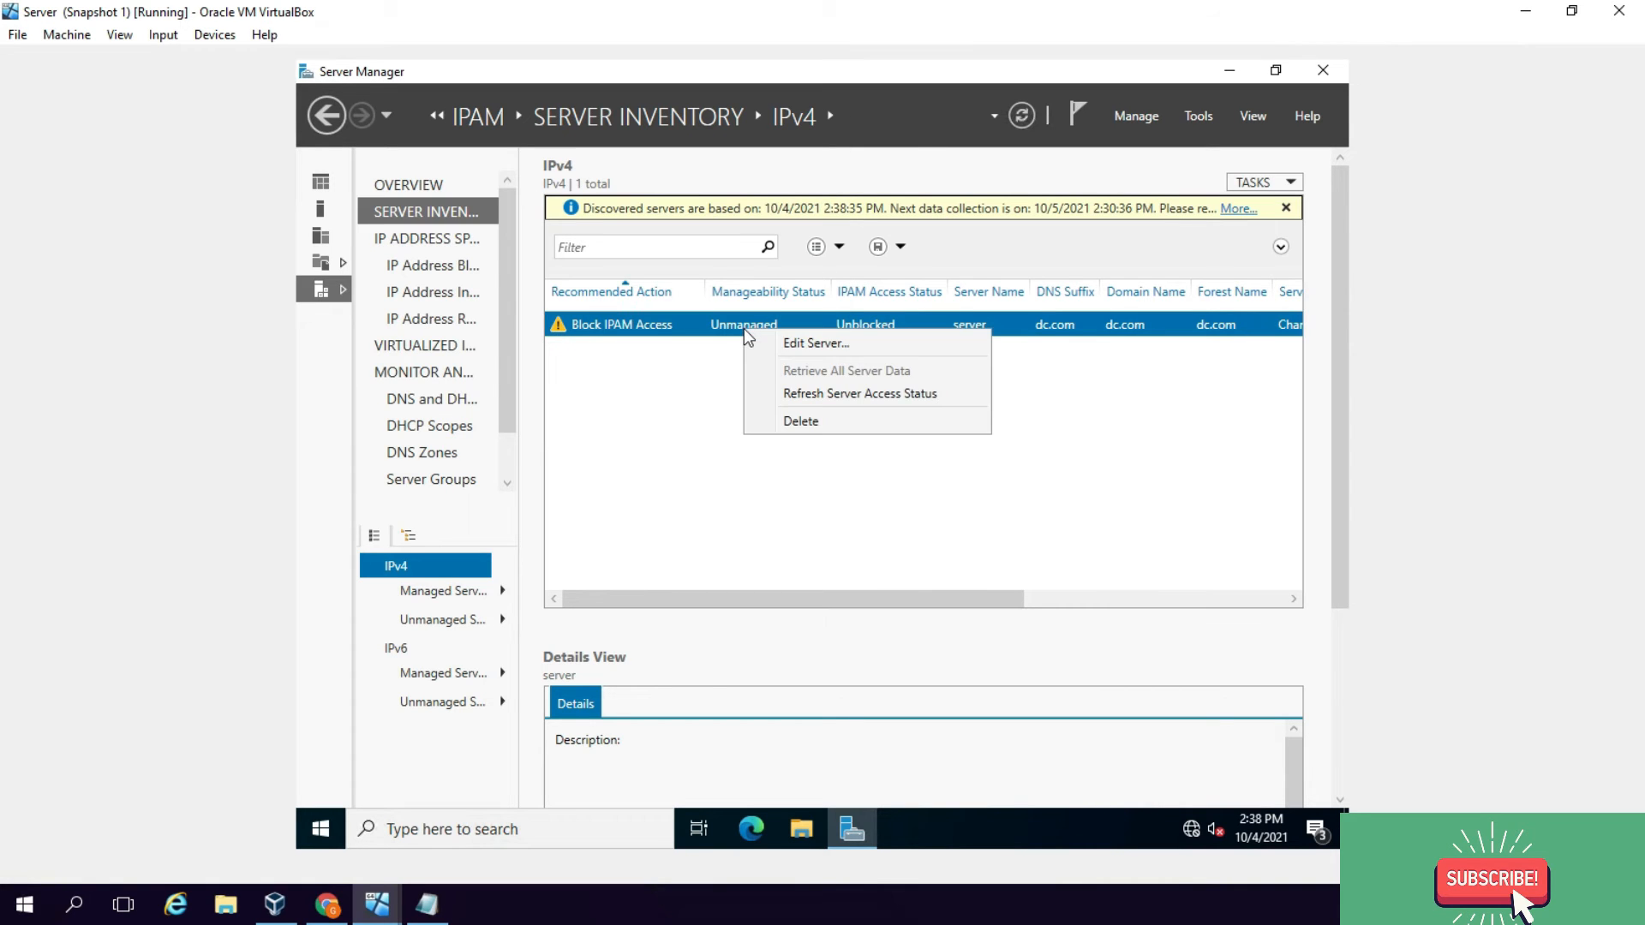
left_click(821, 343)
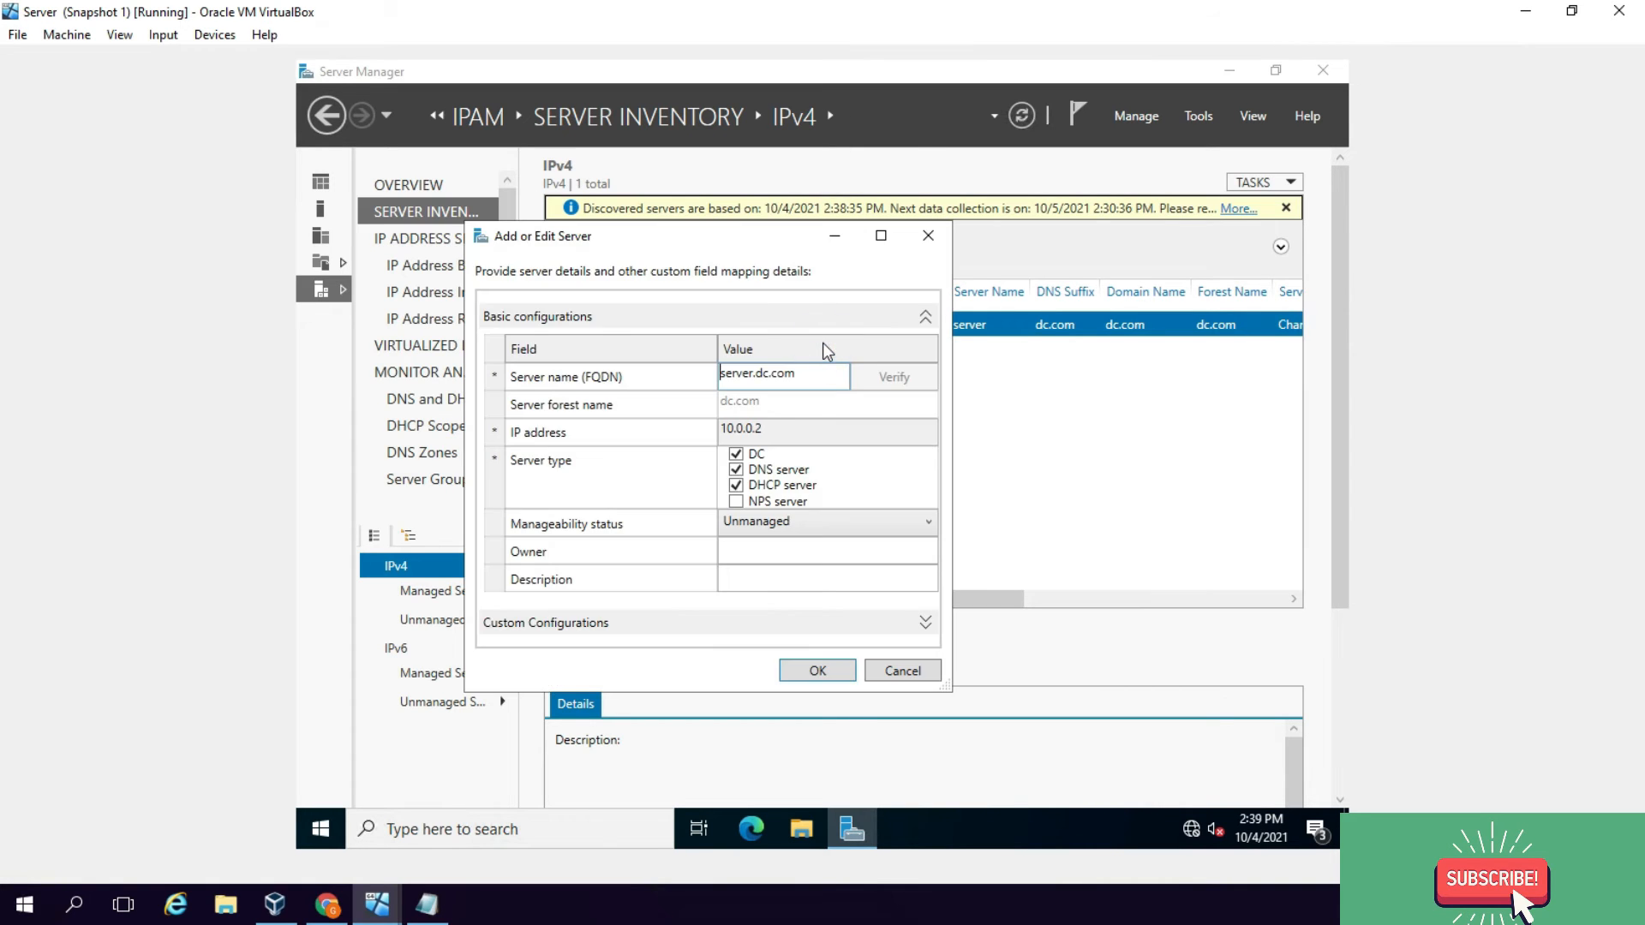
left_click(765, 524)
left_click(774, 591)
left_click(825, 674)
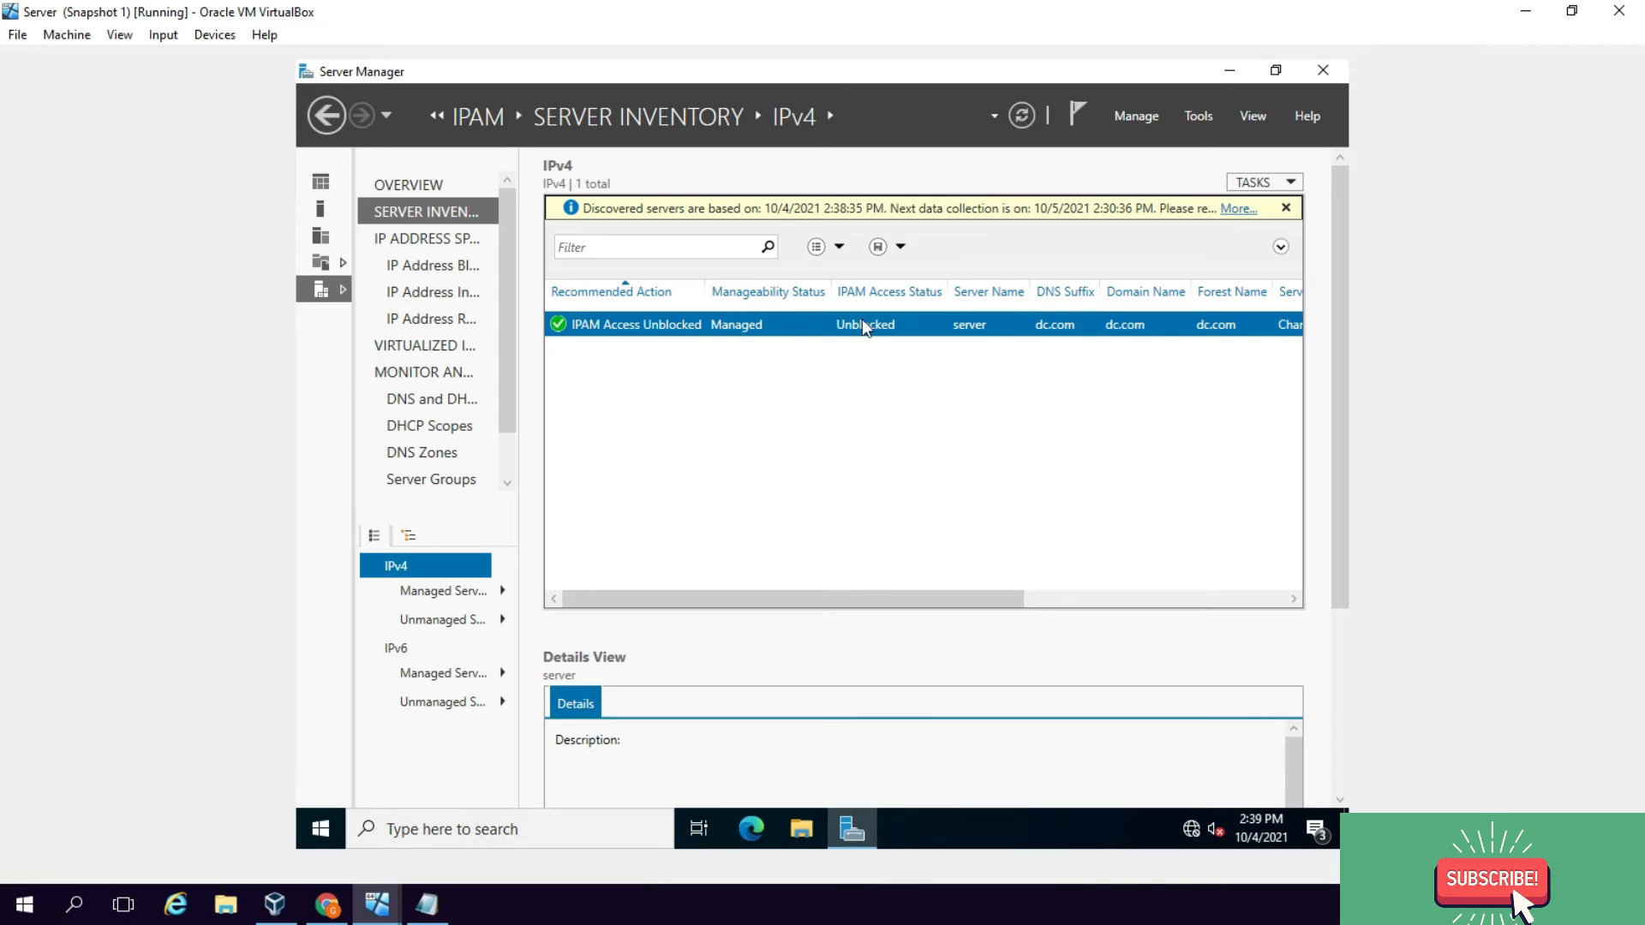
Step: Retrieve all server data into IPAM, then view IP Address Blocks and the IPv4 IP Address Inventory
right_click(836, 319)
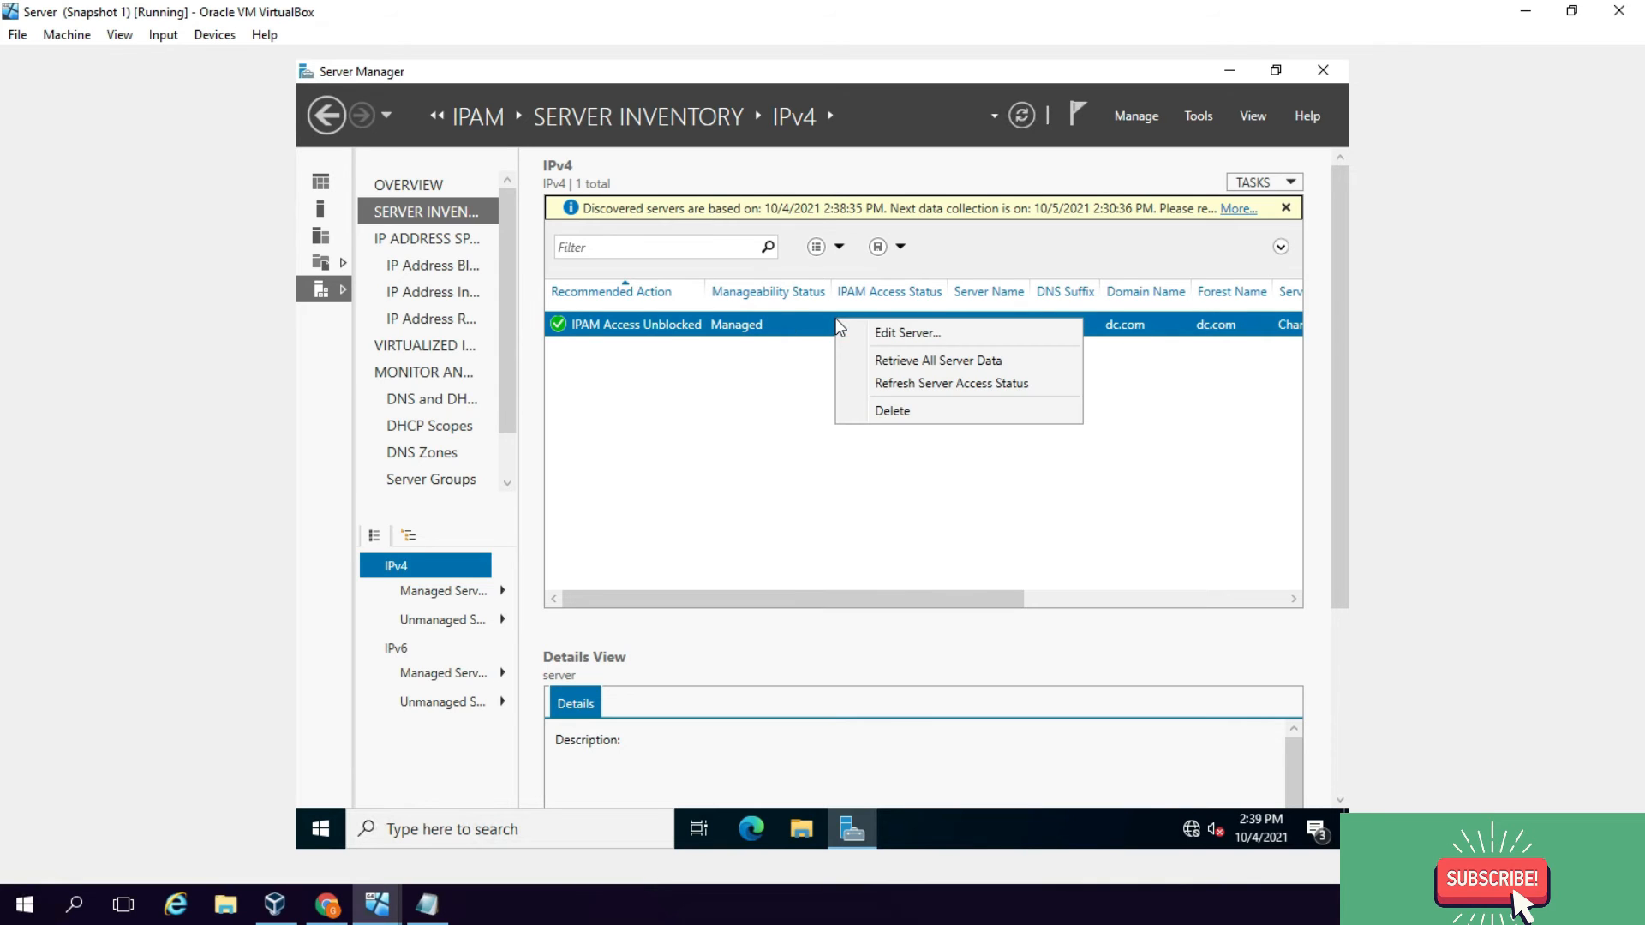
left_click(971, 360)
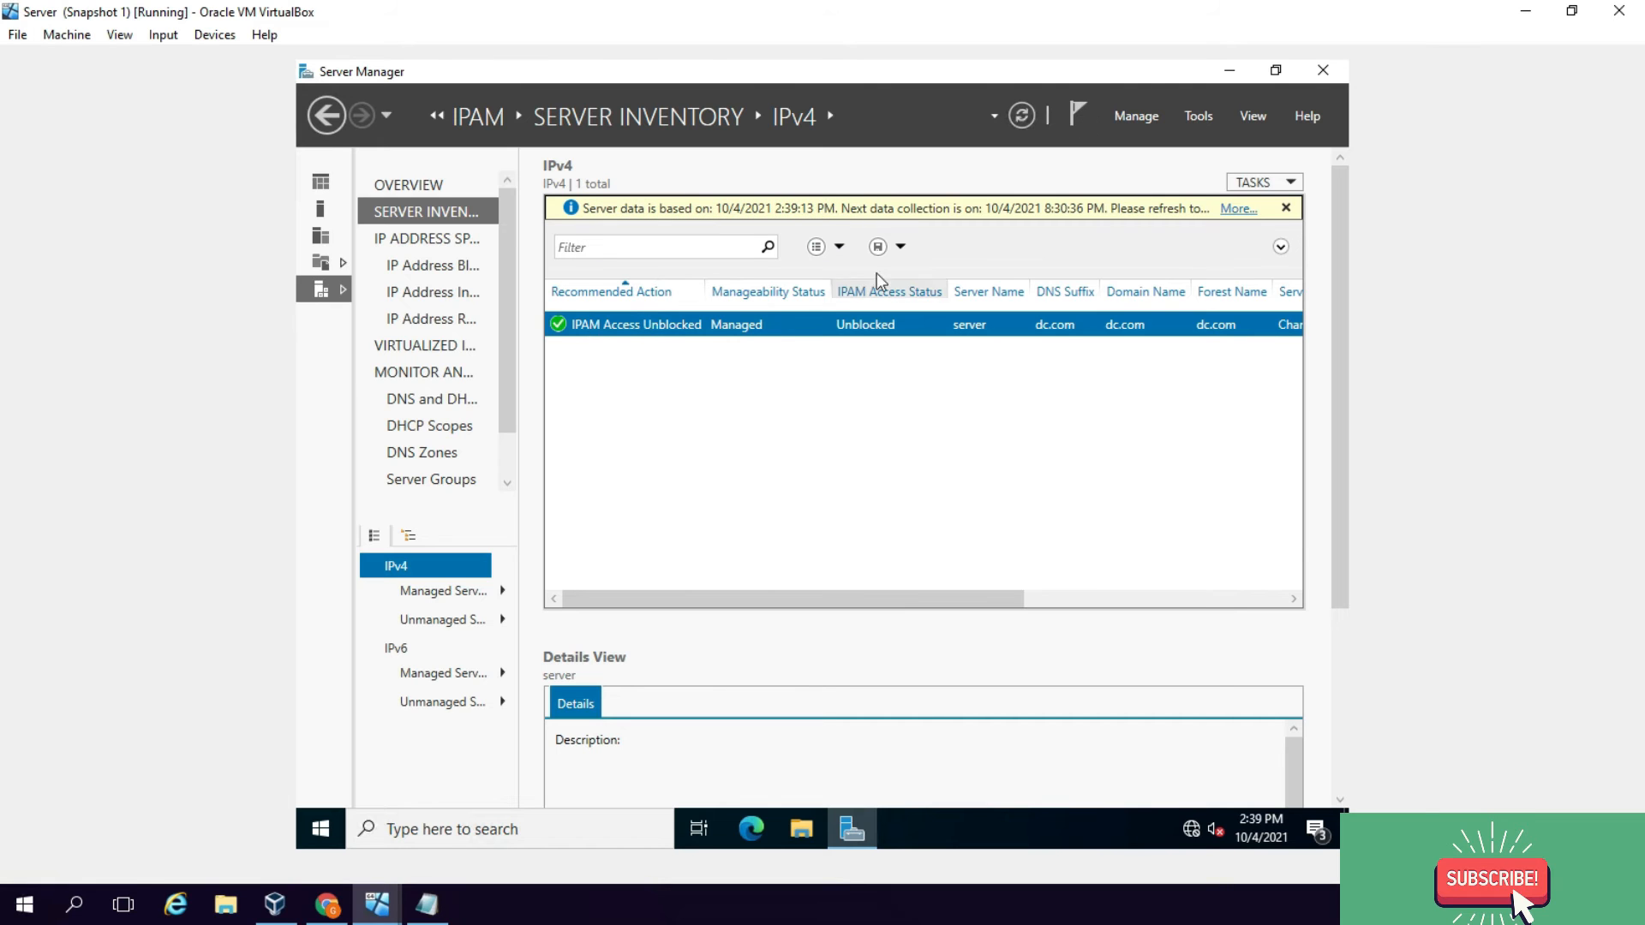
left_click(455, 266)
left_click(467, 294)
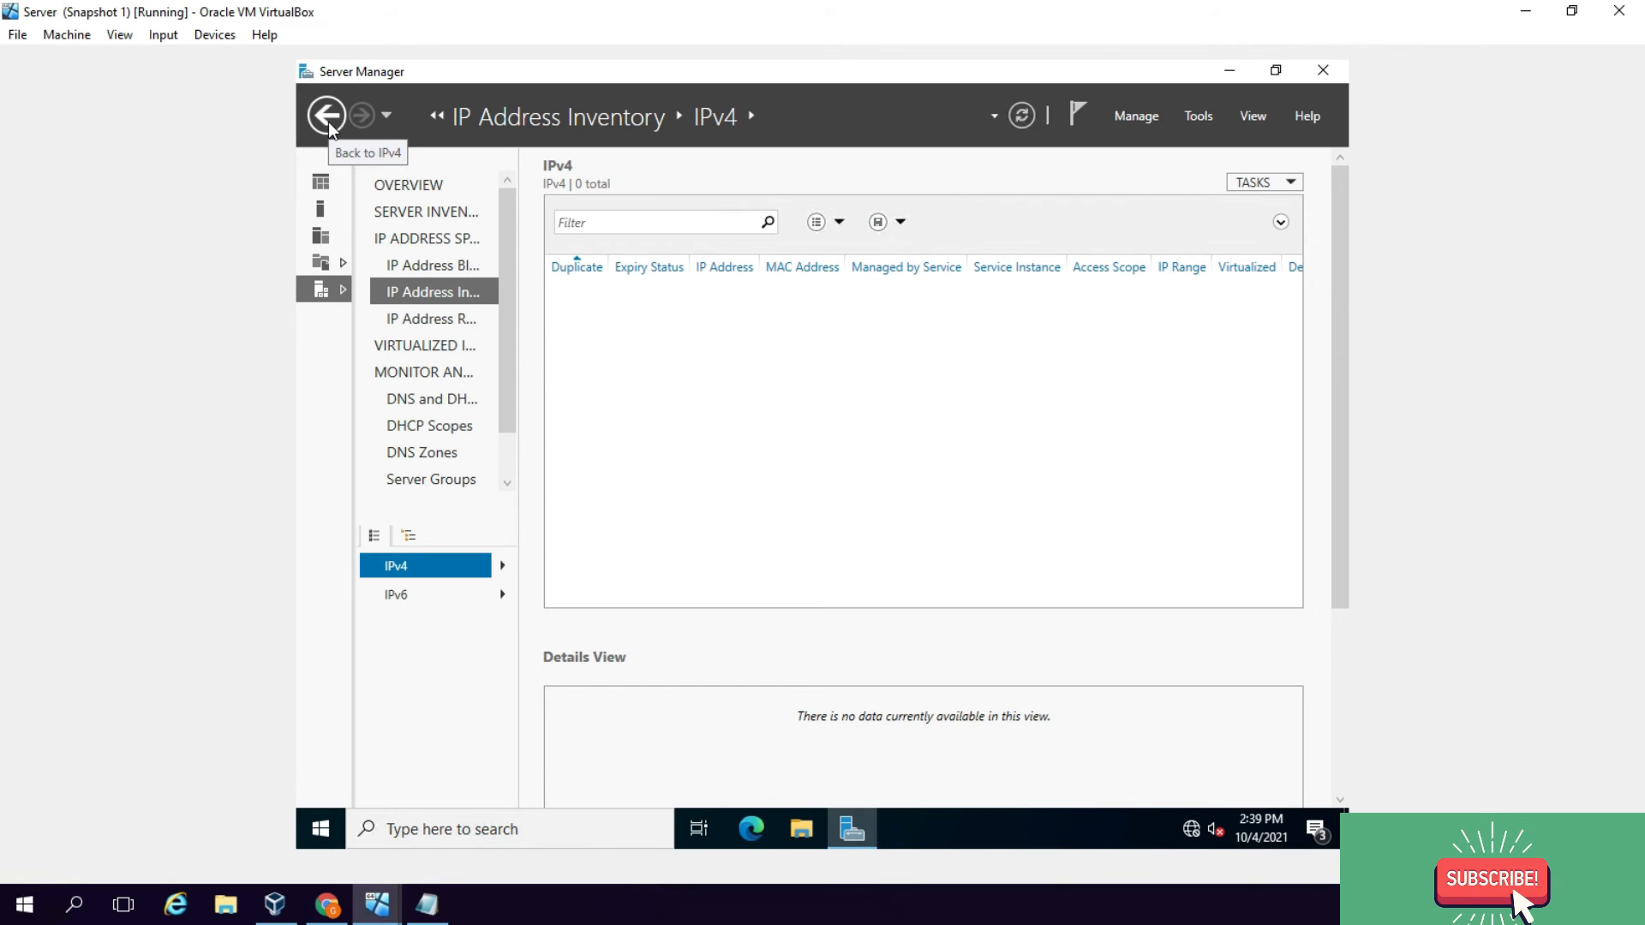
Step: Rerun IPAM's data retrieval from the managed servers, then check the IPv4 inventory and address ranges
left_click(403, 193)
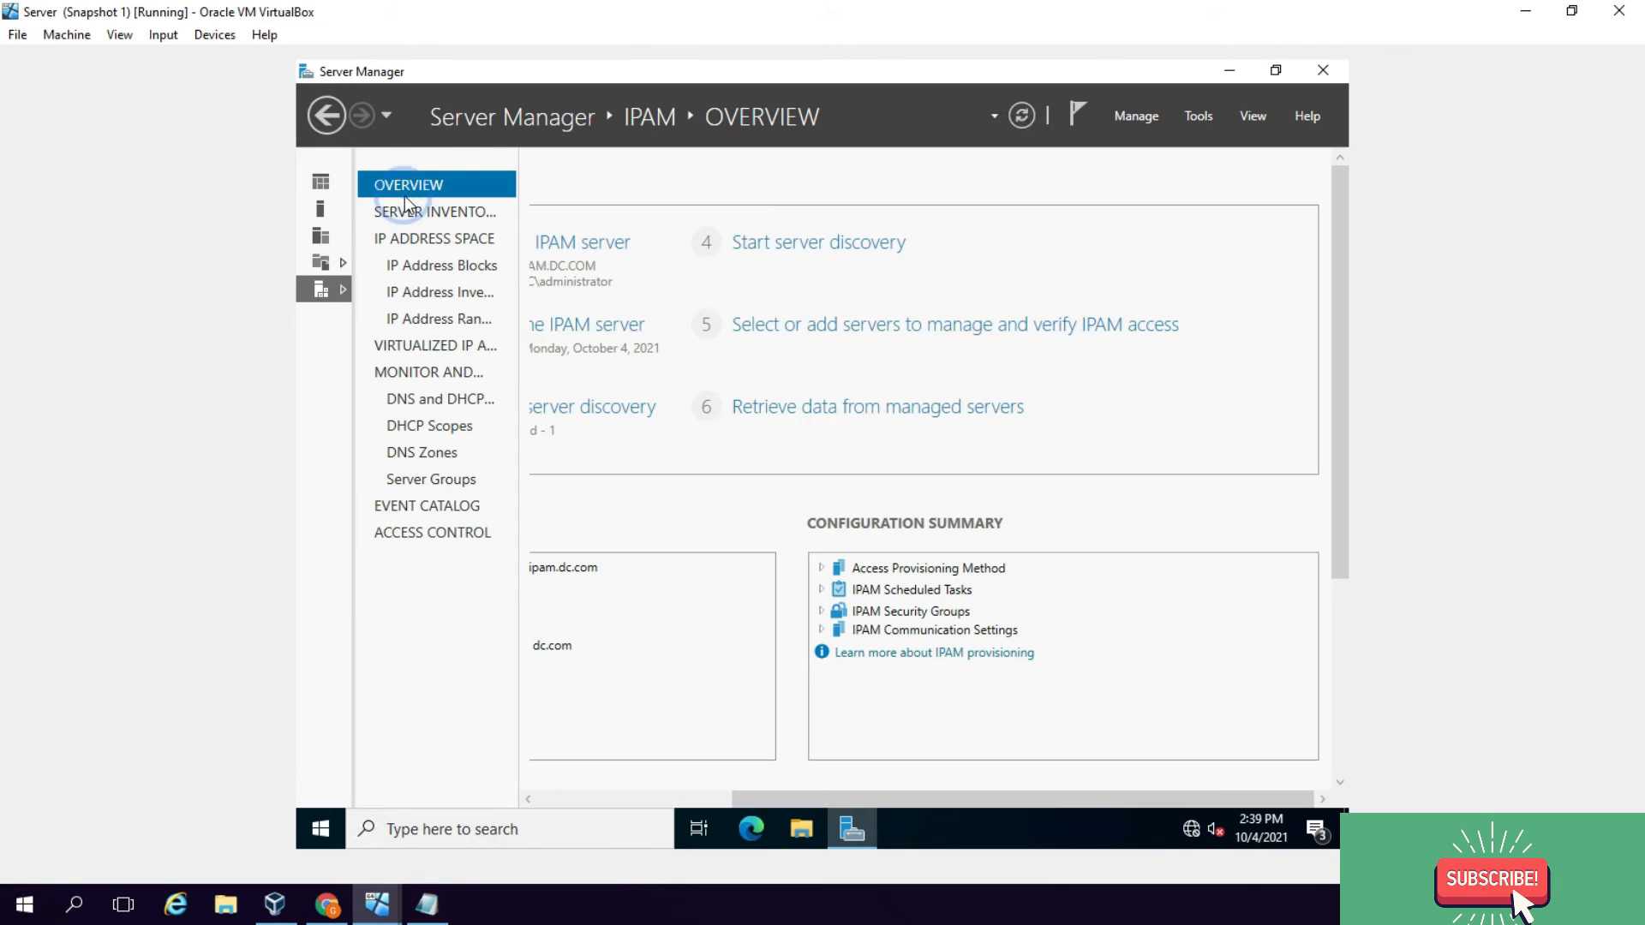
left_click(899, 410)
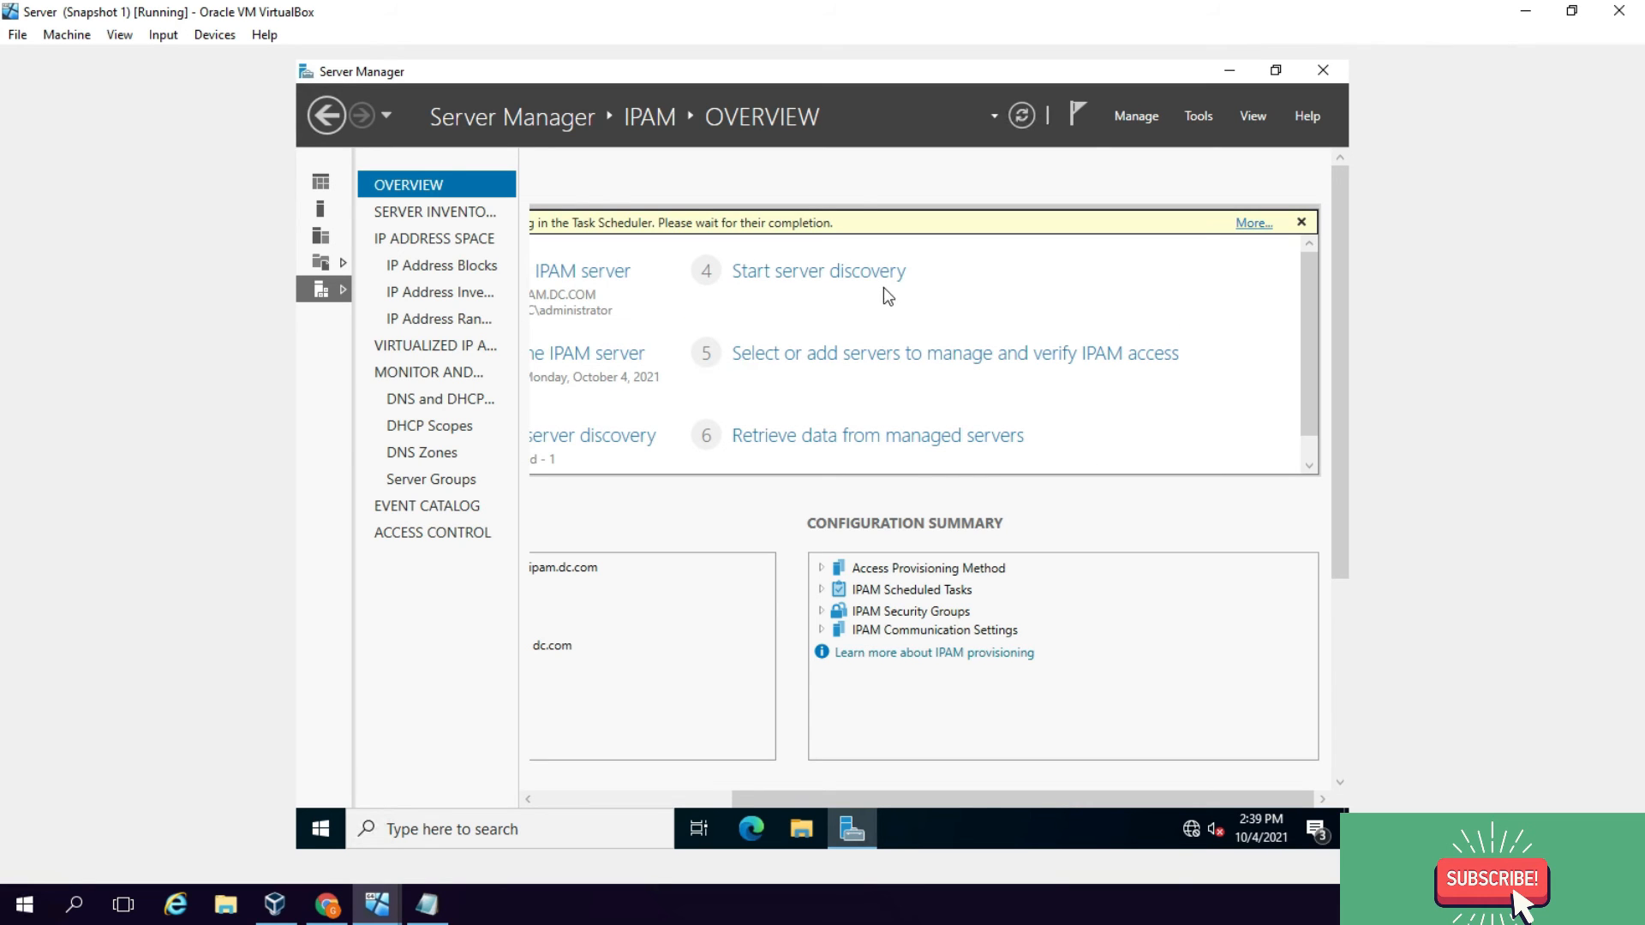
left_click(1089, 130)
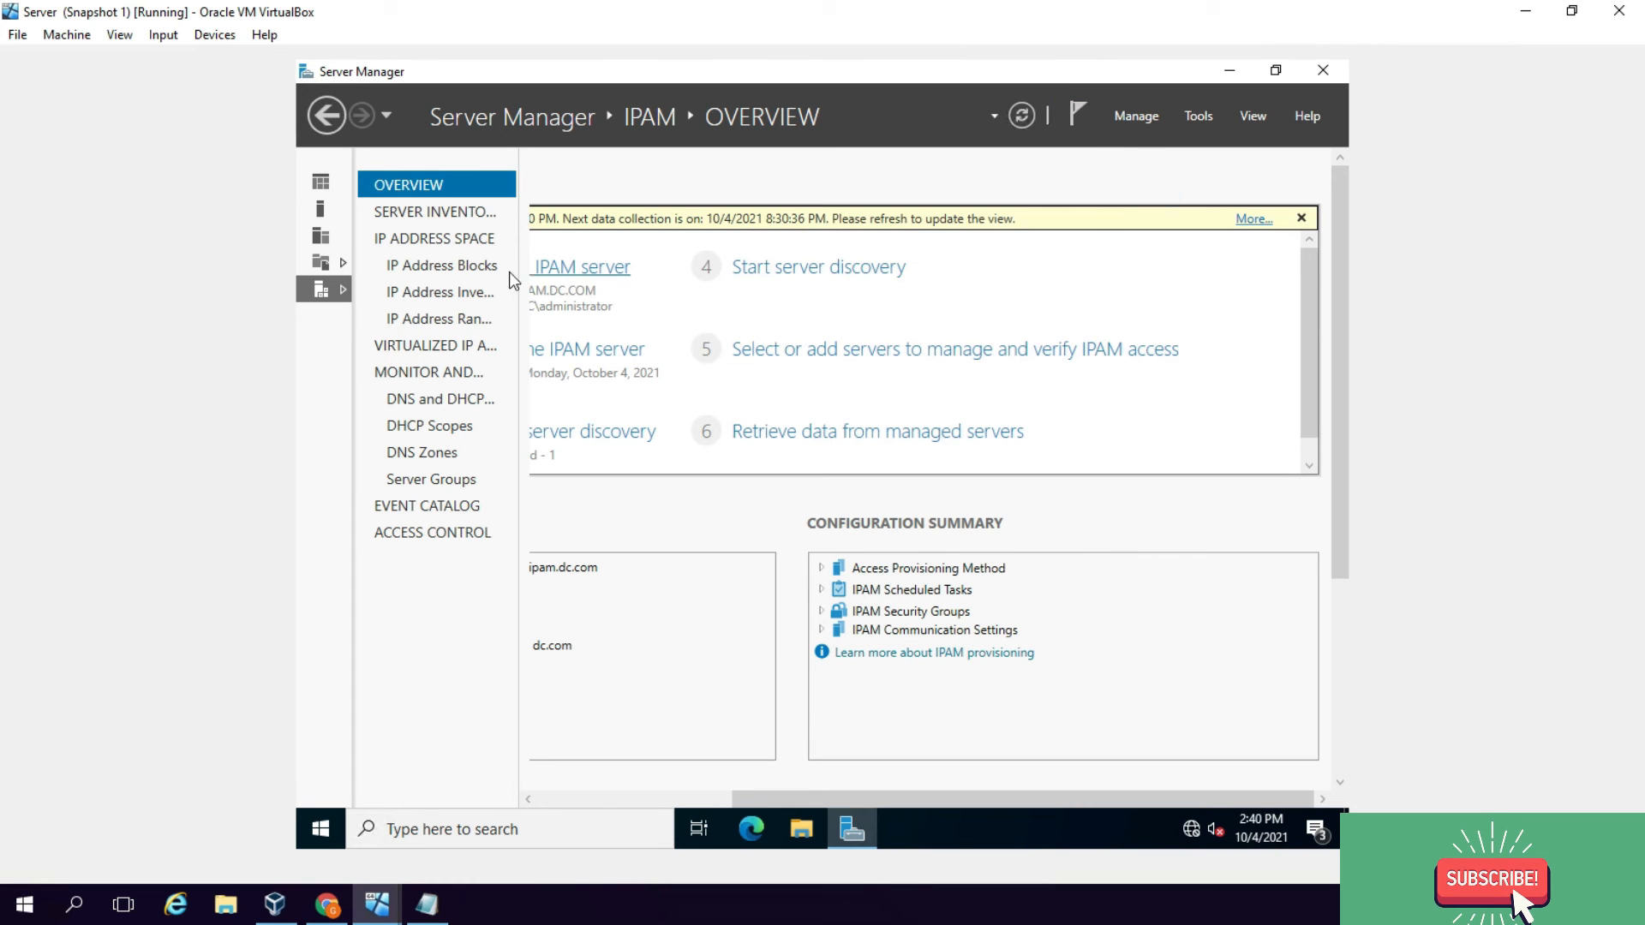
left_click(483, 293)
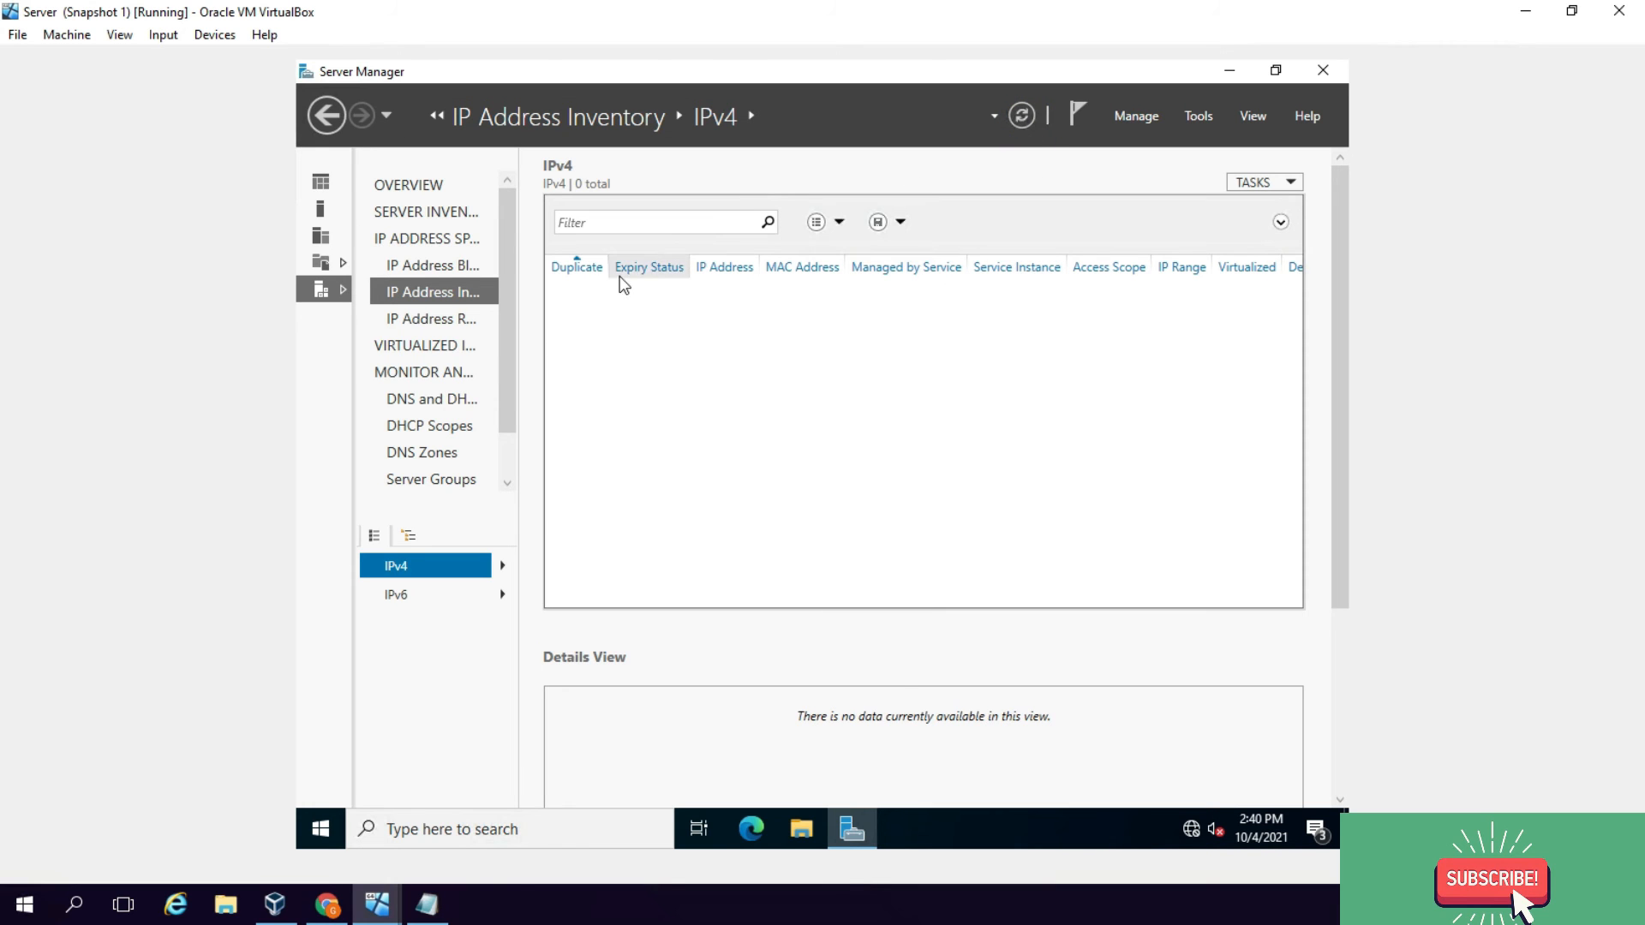
left_click(452, 326)
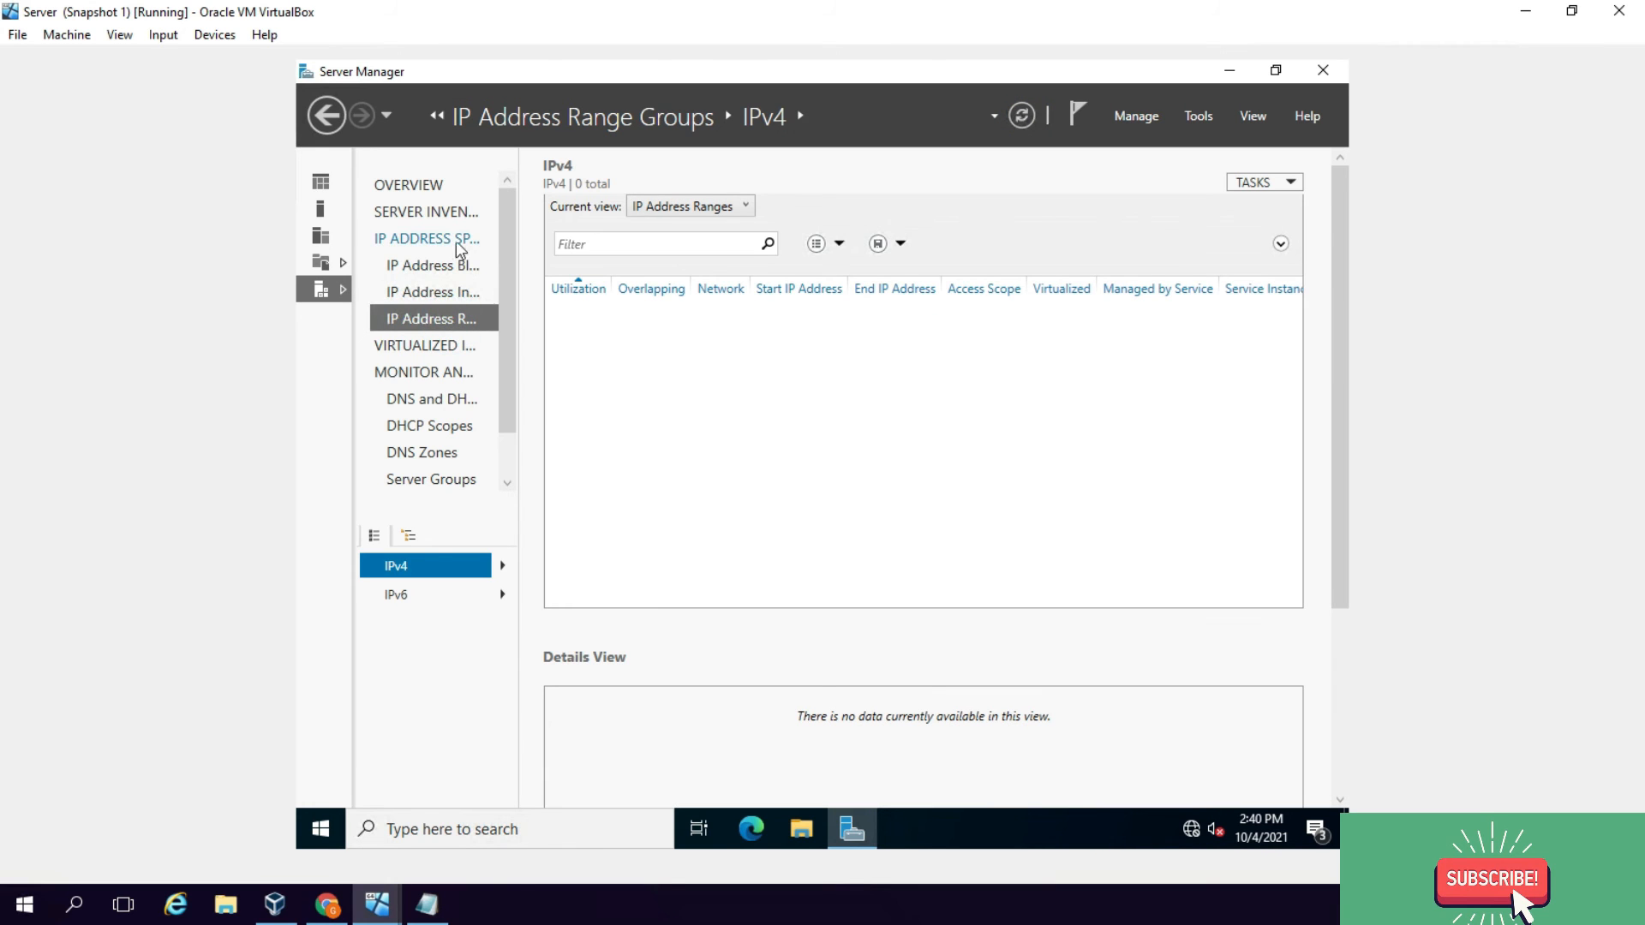
left_click(424, 185)
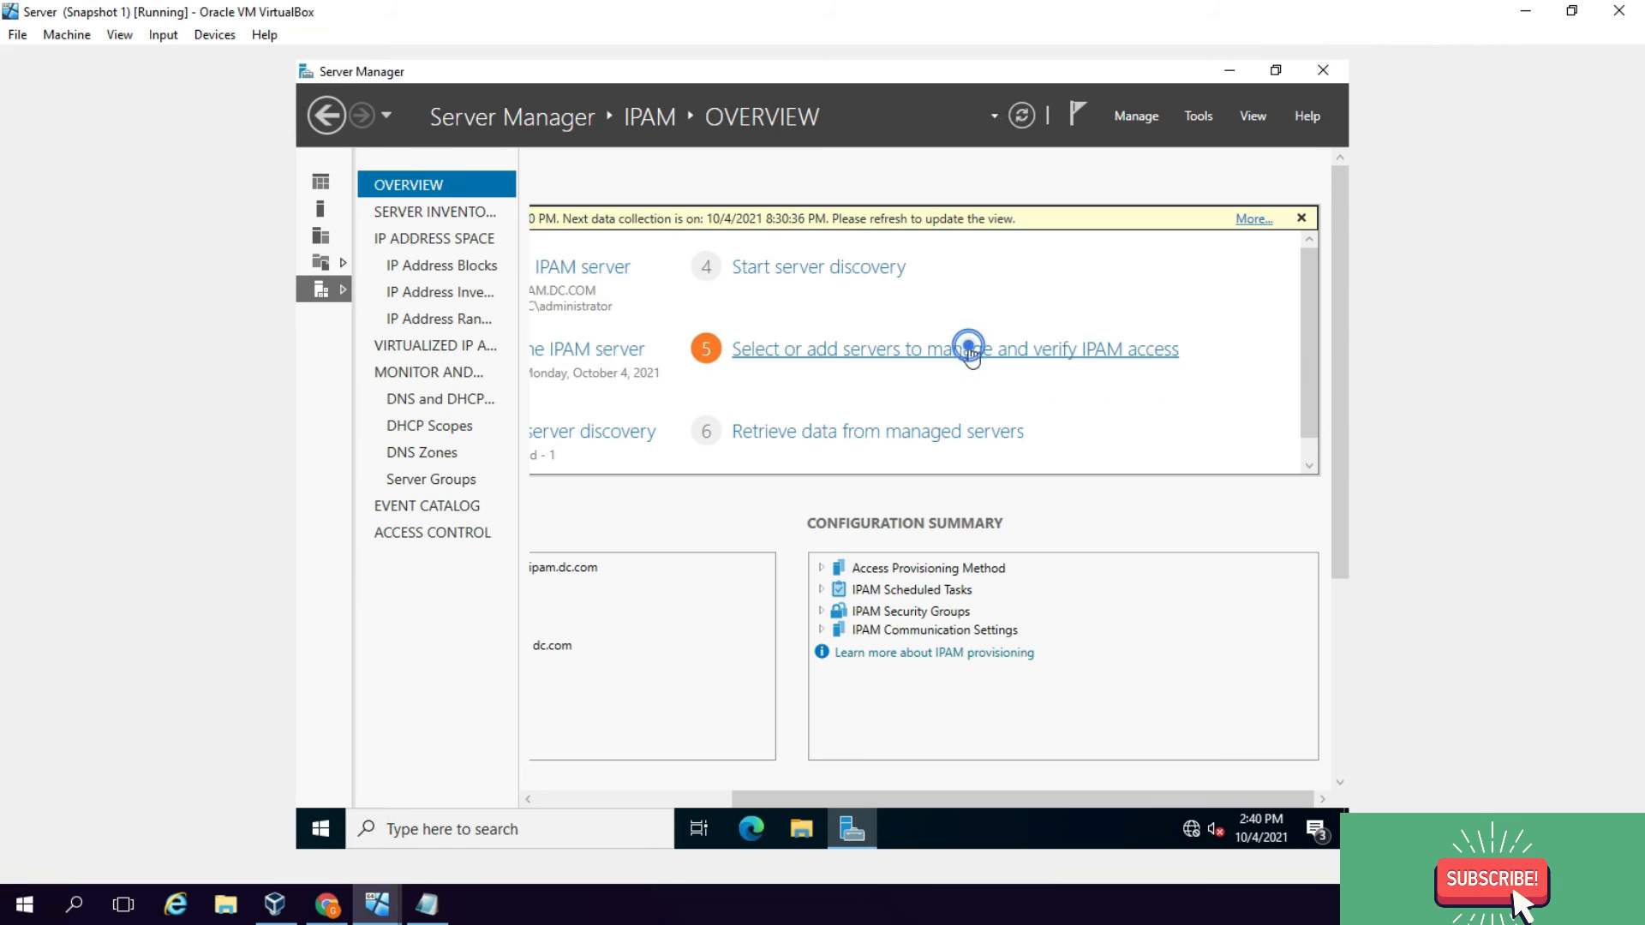
Step: Retrieve all server data again from the IPv4 server inventory and wait for the tasks to finish
left_click(971, 352)
left_click(776, 330)
right_click(770, 330)
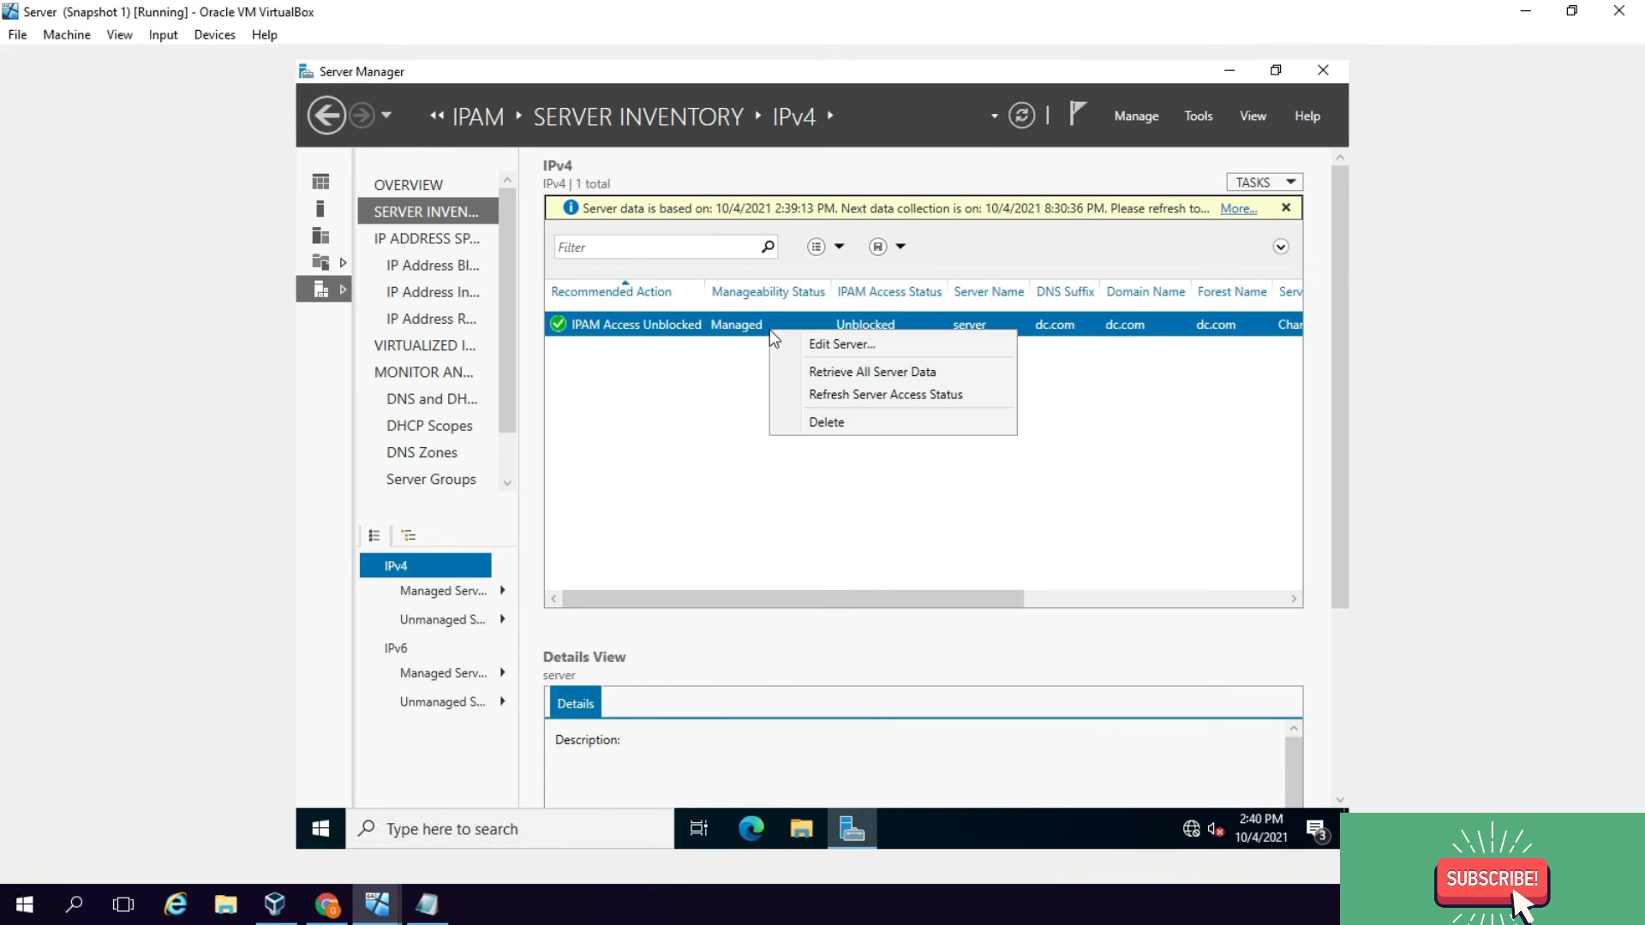
left_click(856, 371)
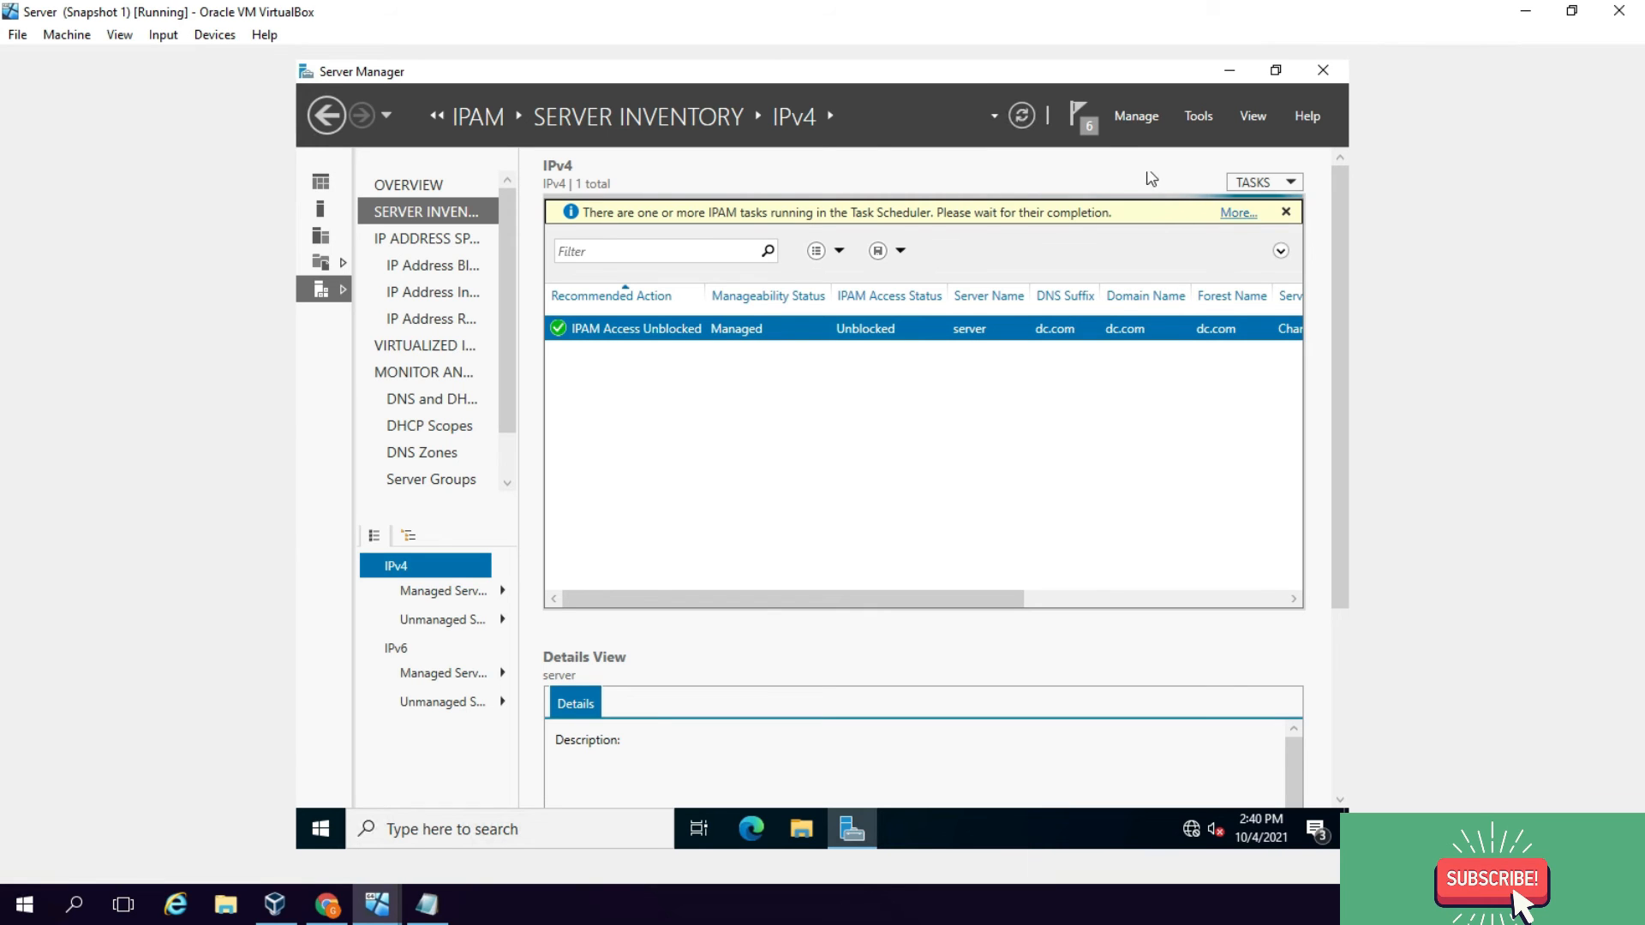
left_click(1084, 120)
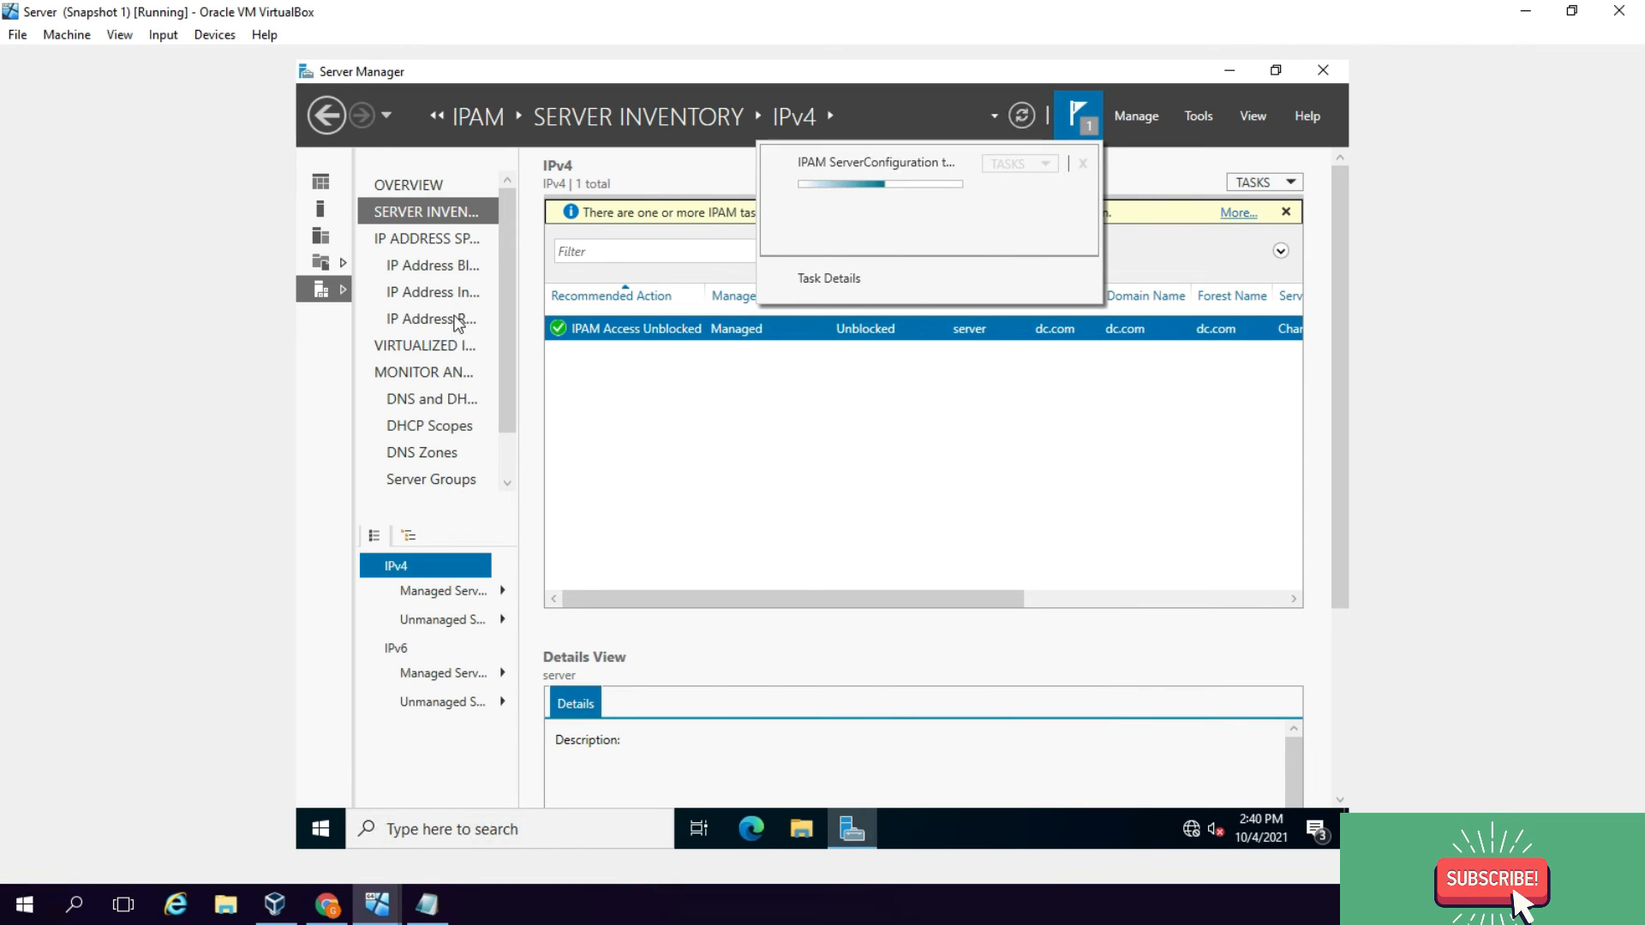
left_click(1165, 227)
Step: Confirm no DHCP scopes are listed under DNS and DHCP Servers, then switch to the dc.com VM
left_click(445, 397)
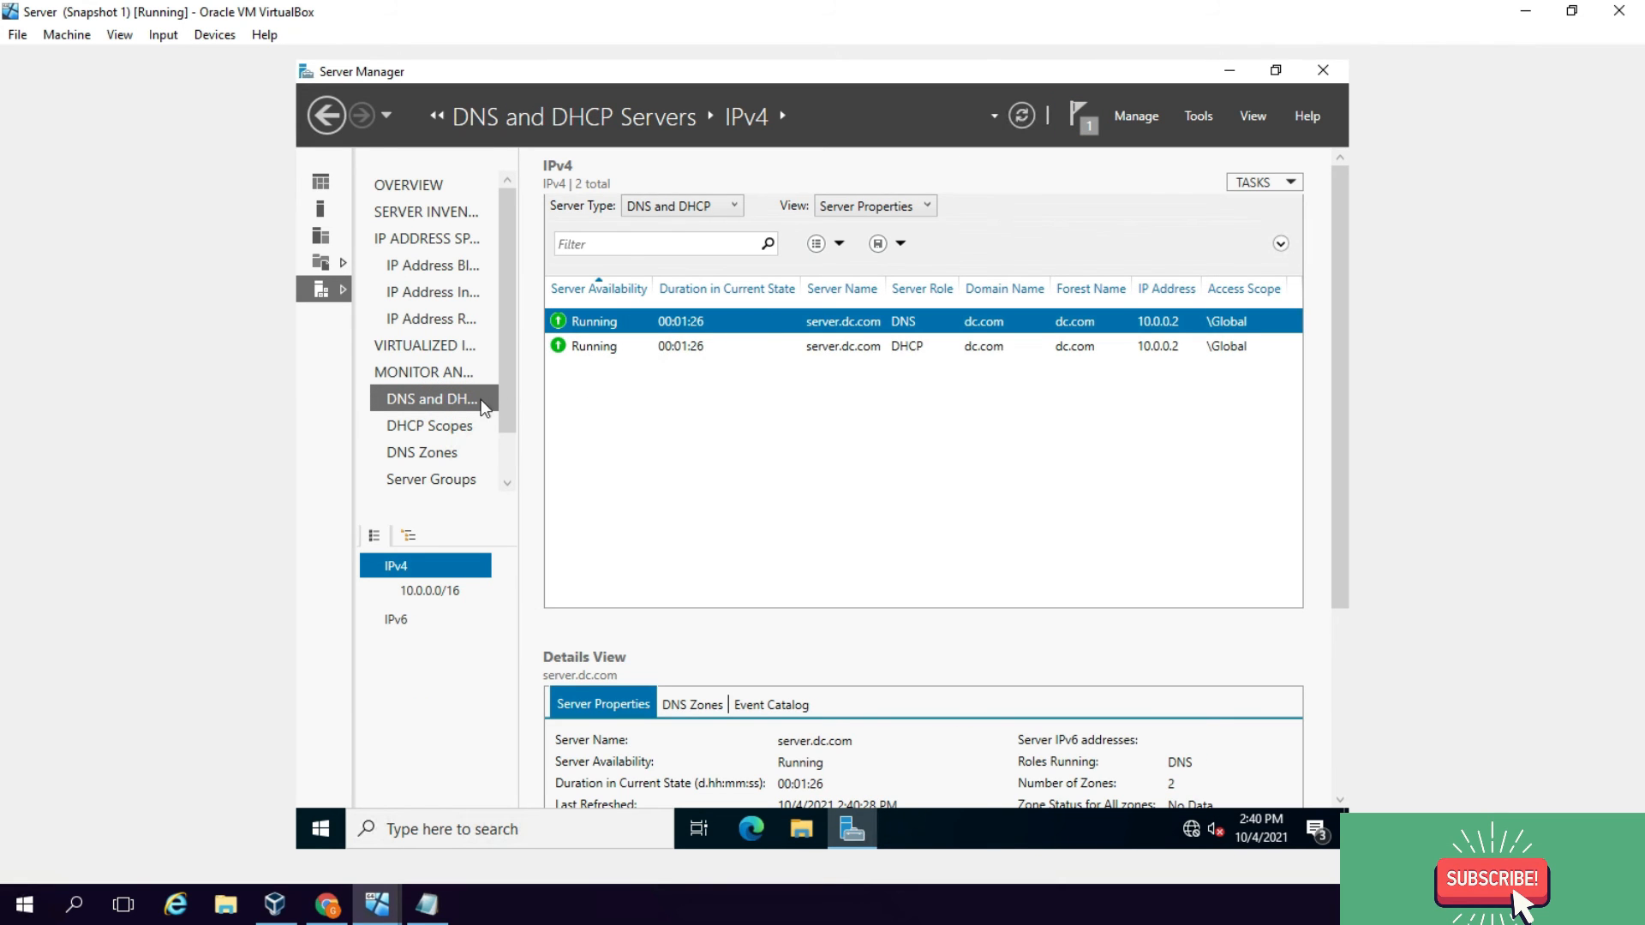
left_click(444, 427)
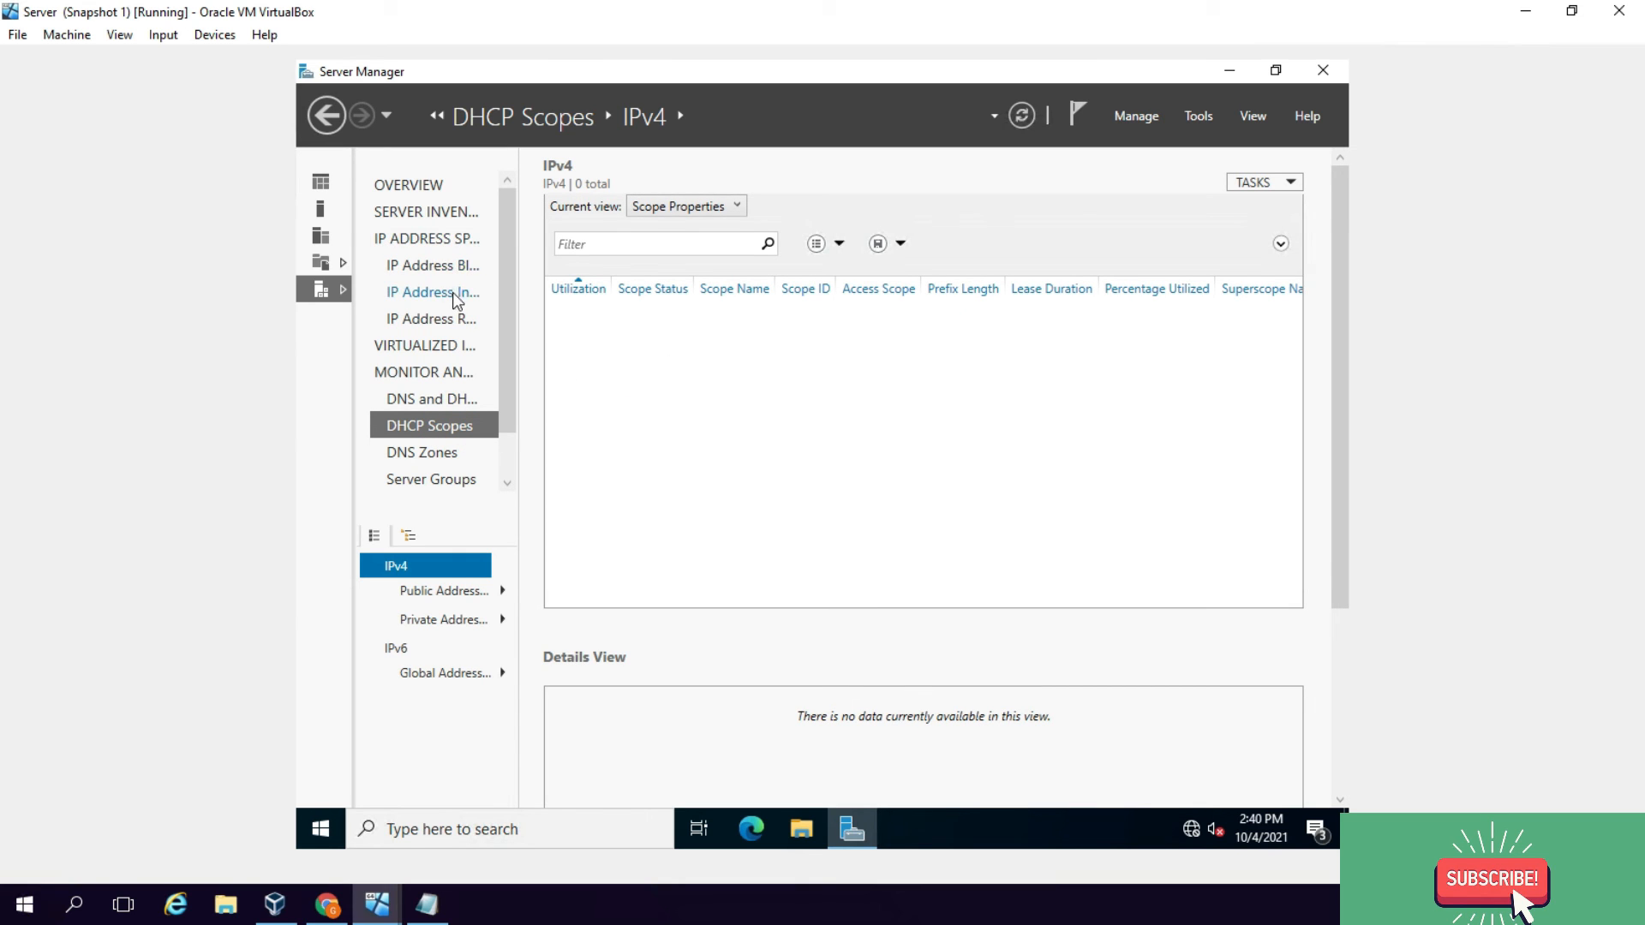
left_click(375, 902)
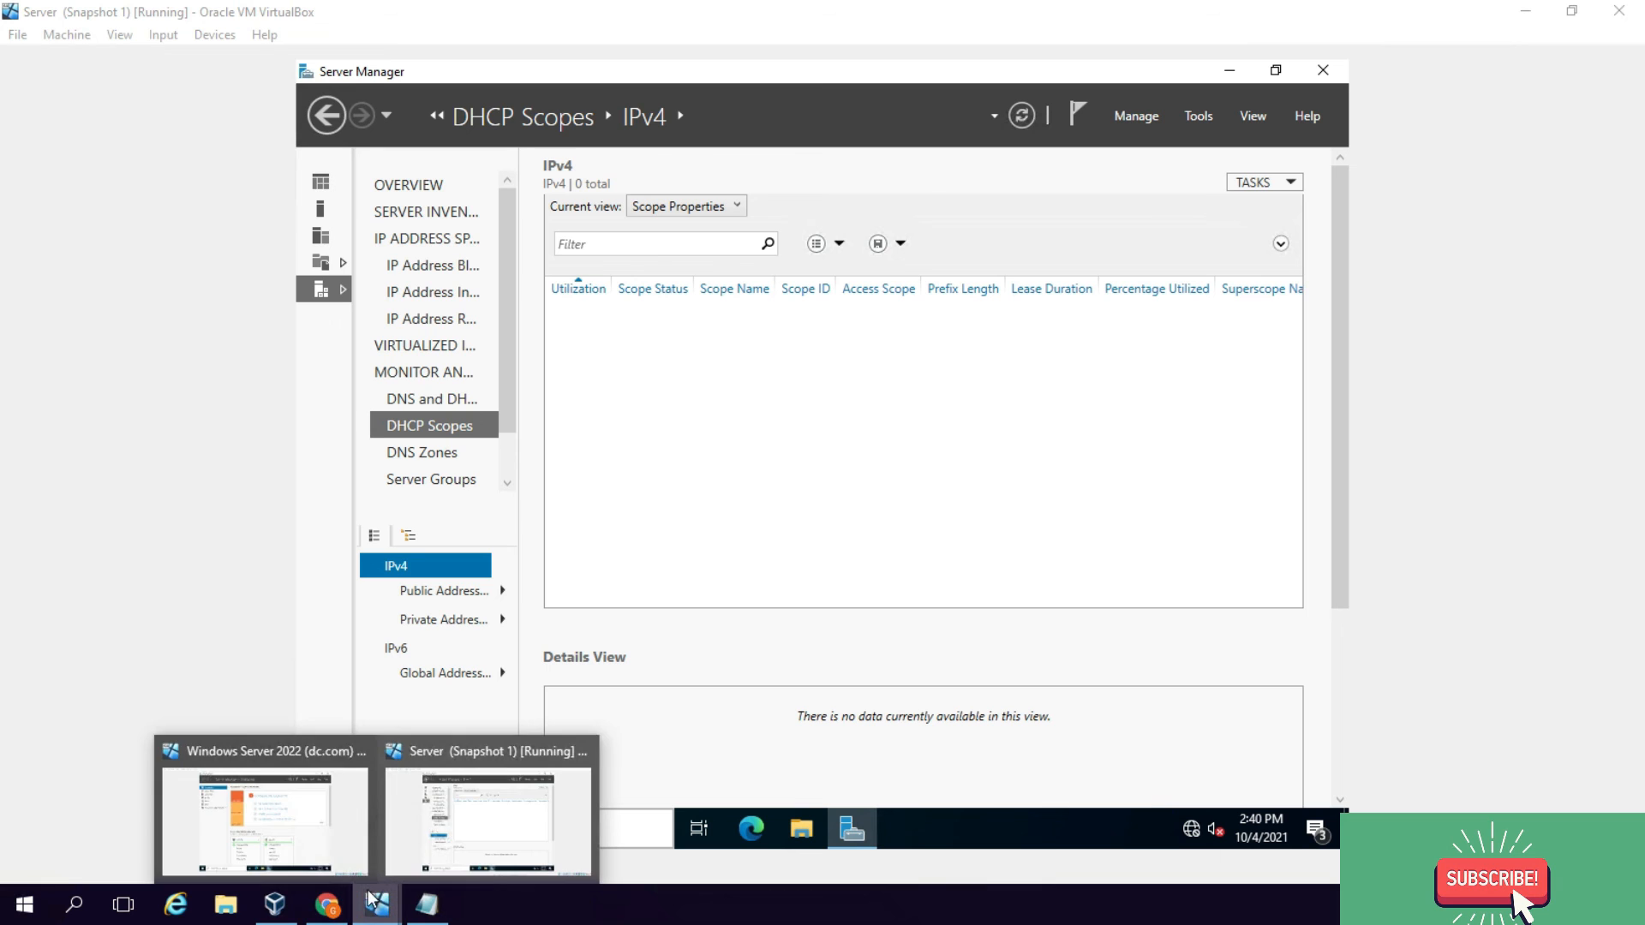
left_click(329, 841)
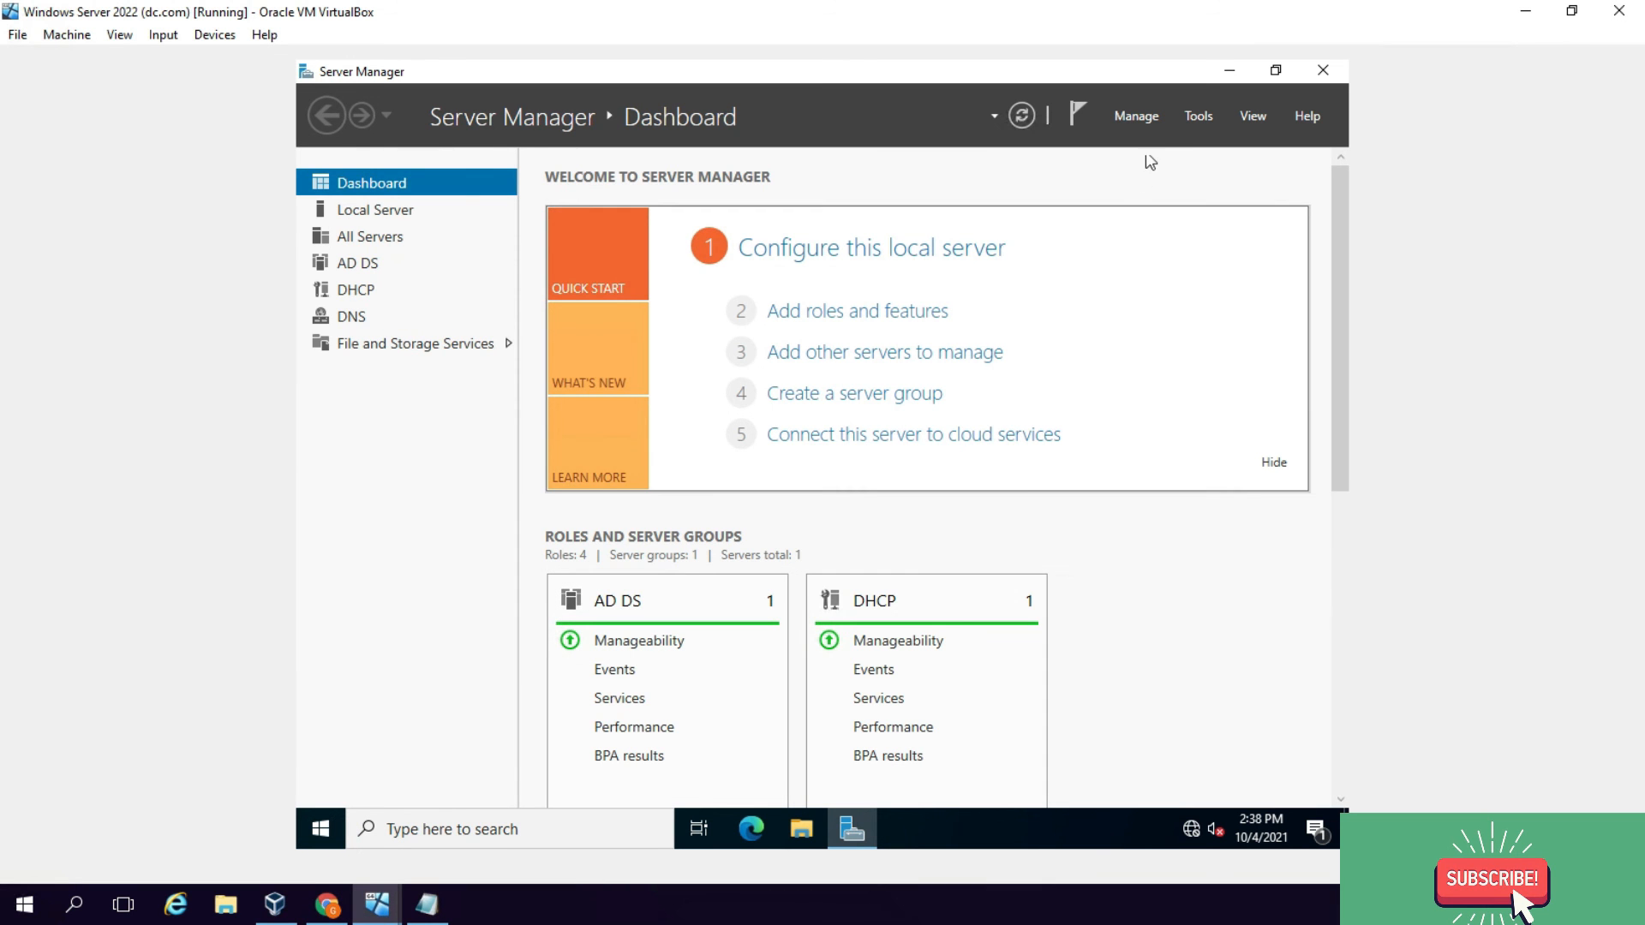
Step: Open the DHCP console maximized and launch New Scope on server.dc.com's IPv4 node
left_click(1195, 117)
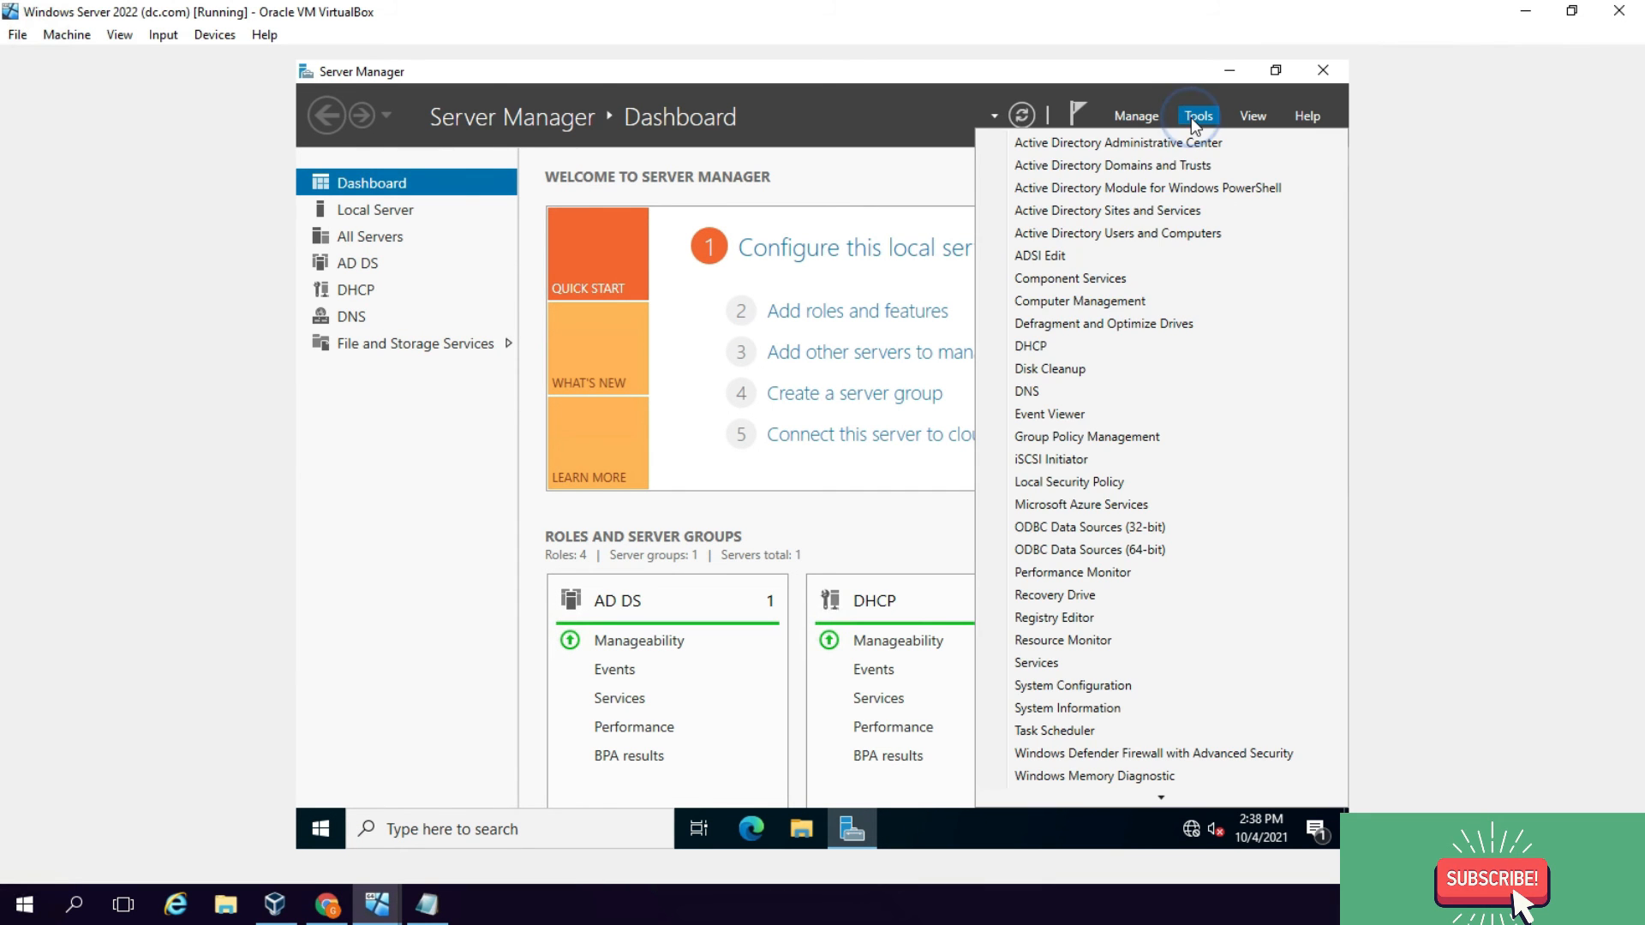
left_click(1051, 350)
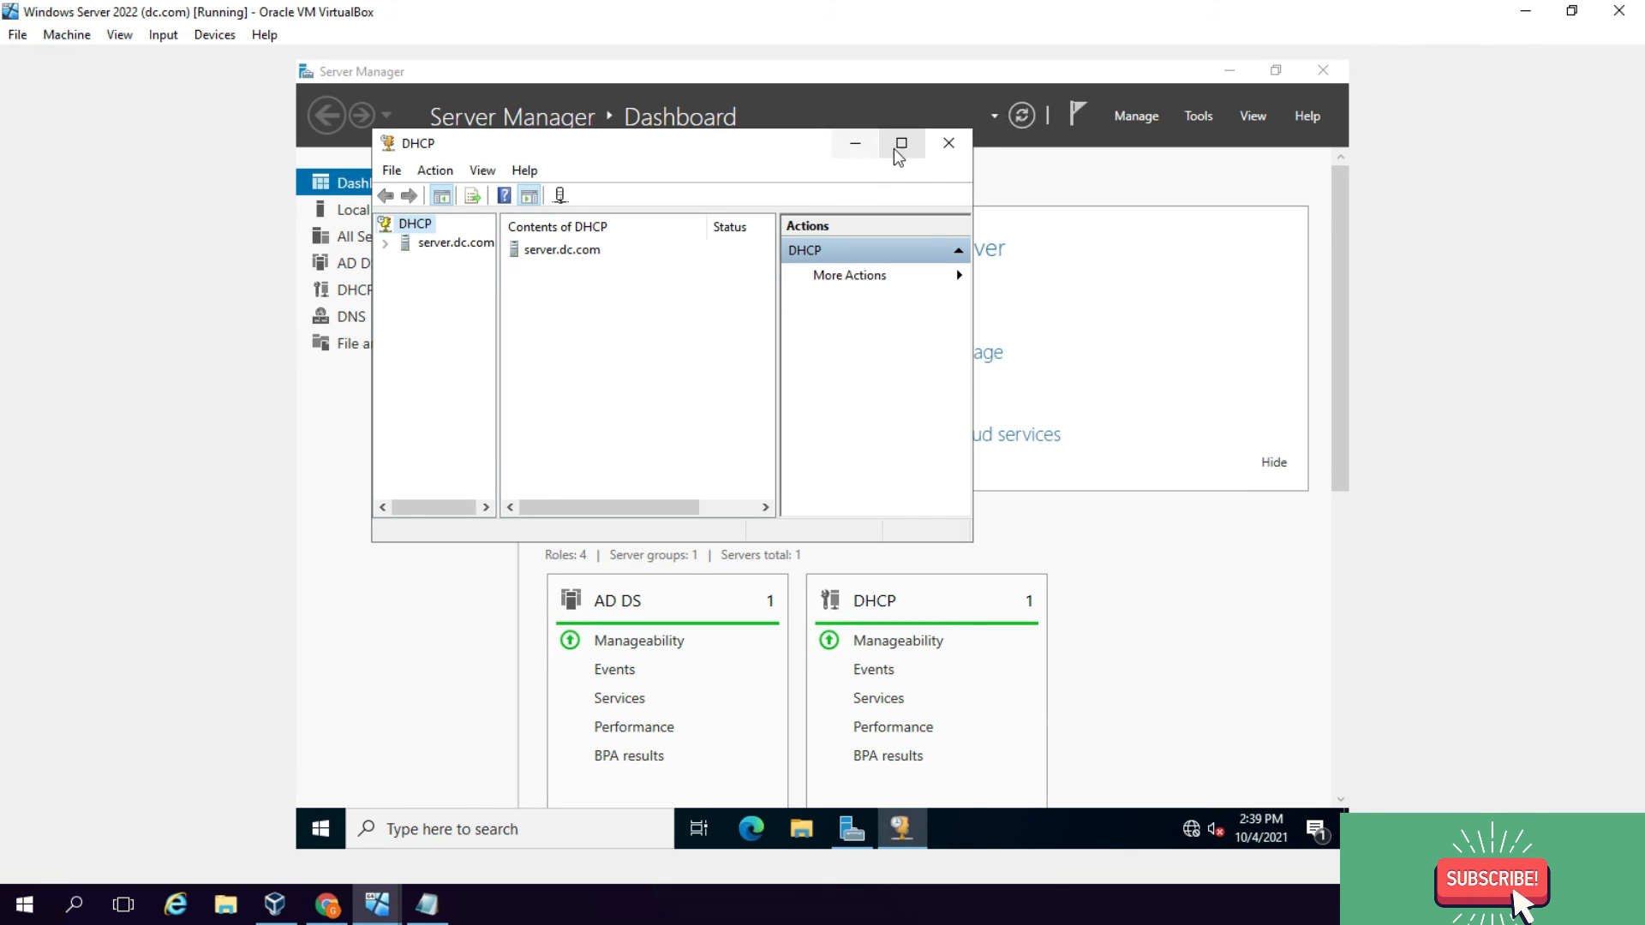
left_click(896, 146)
left_click(307, 165)
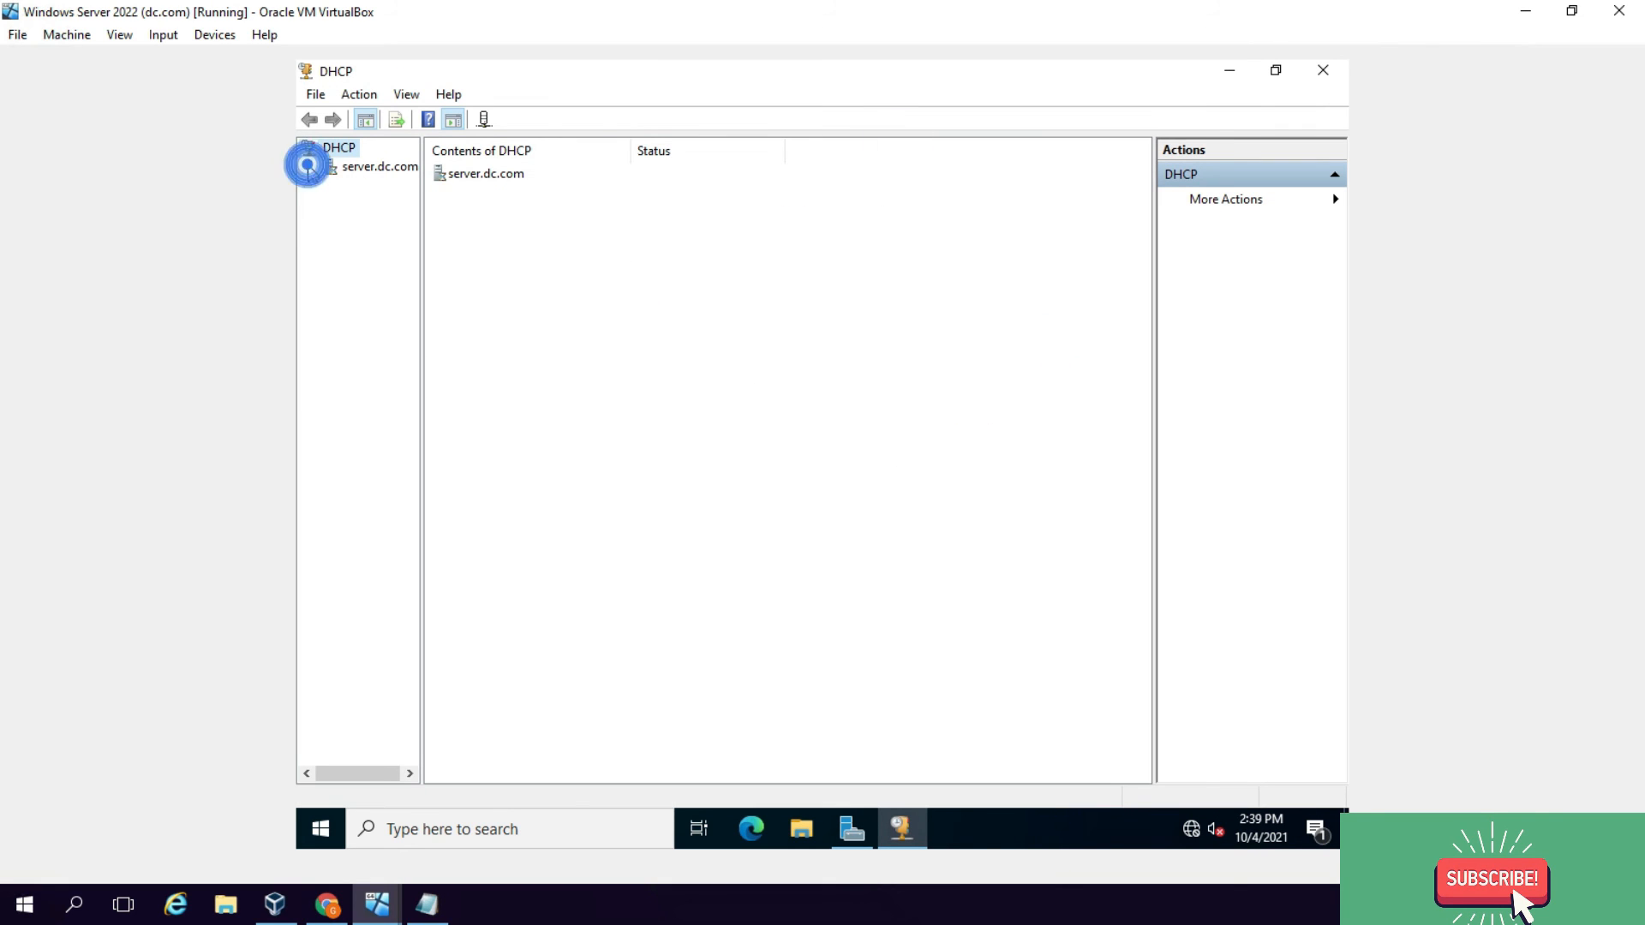
left_click(328, 185)
right_click(374, 187)
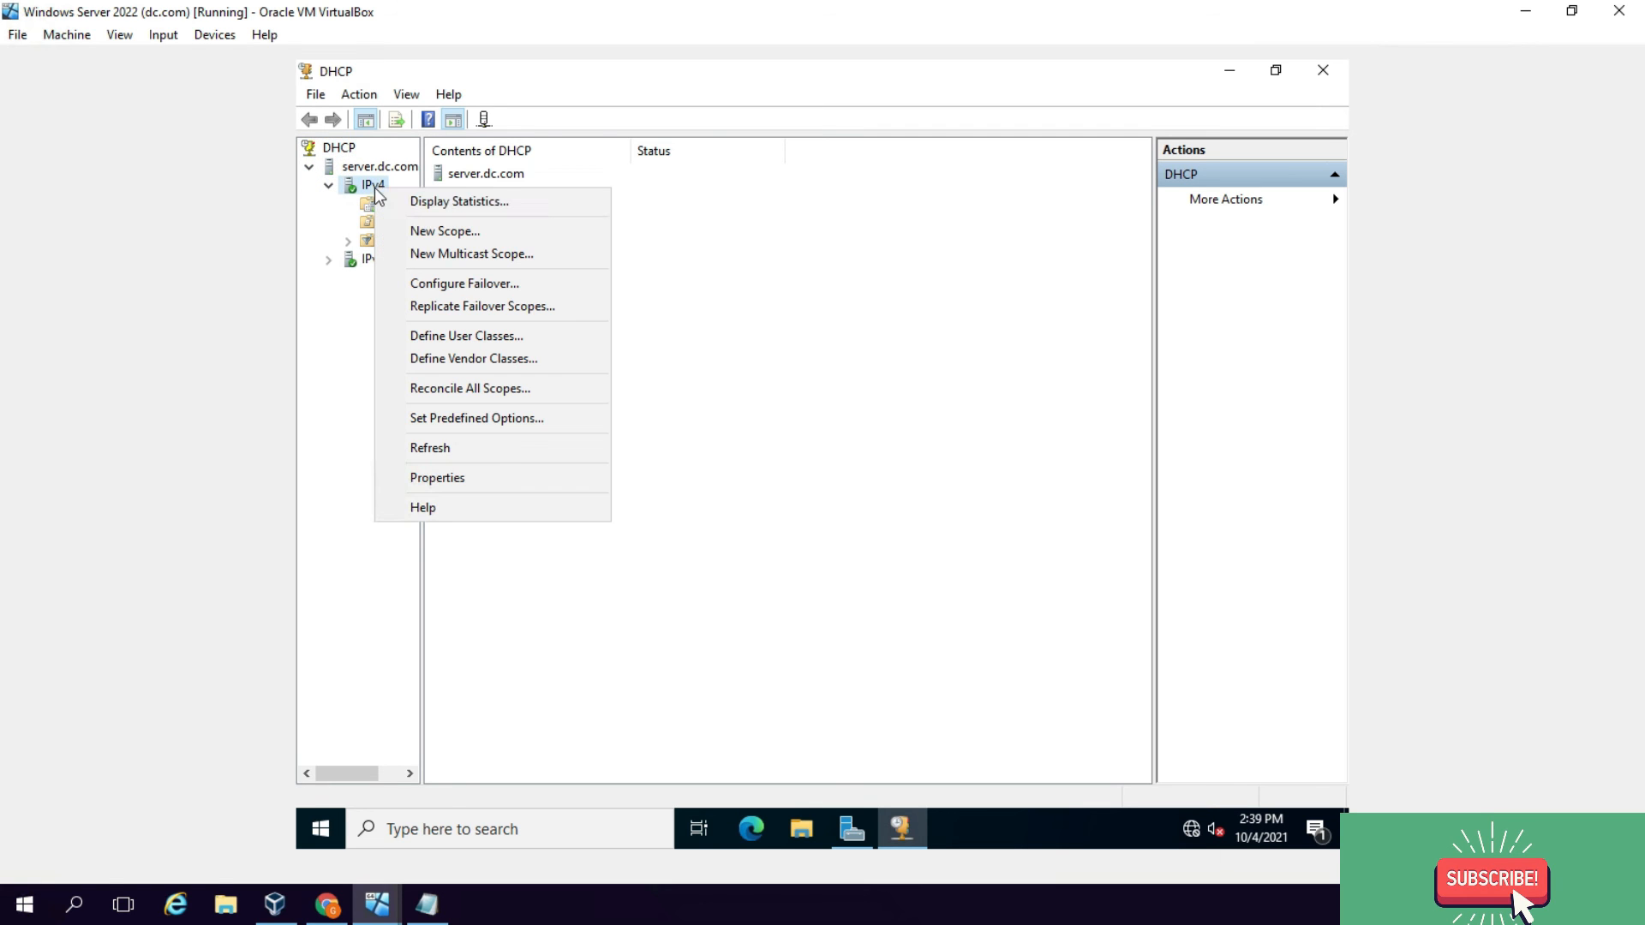
left_click(448, 231)
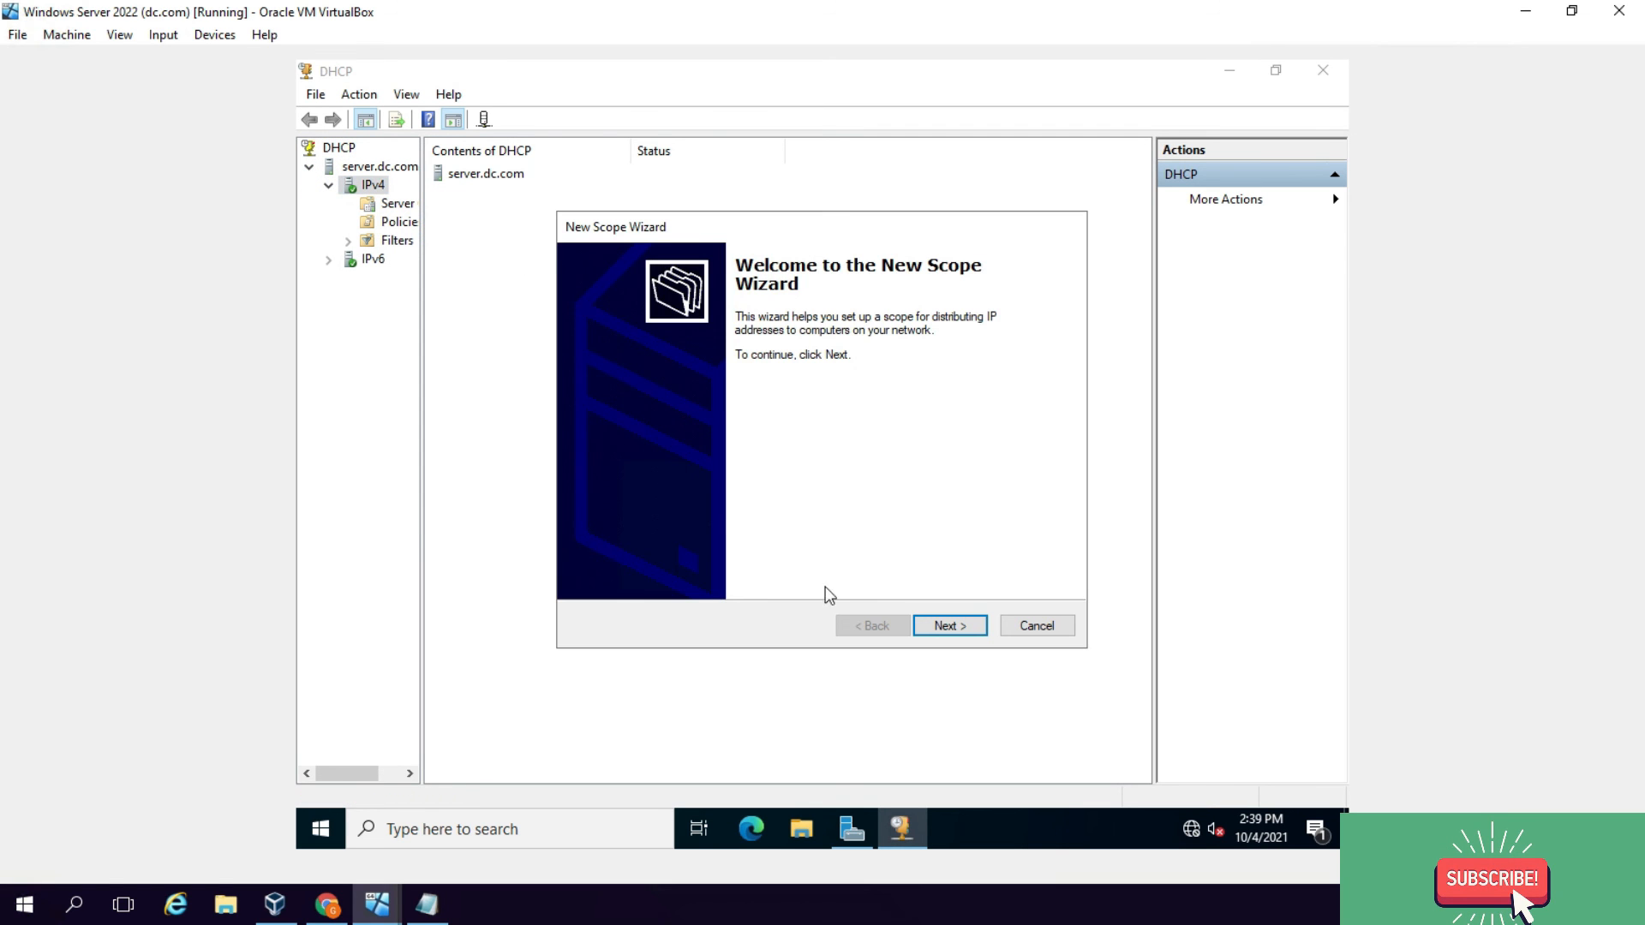
Step: Name the scope IT Department with the address range 10.0.0.100–10.0.0.200
left_click(945, 625)
type("IT Department")
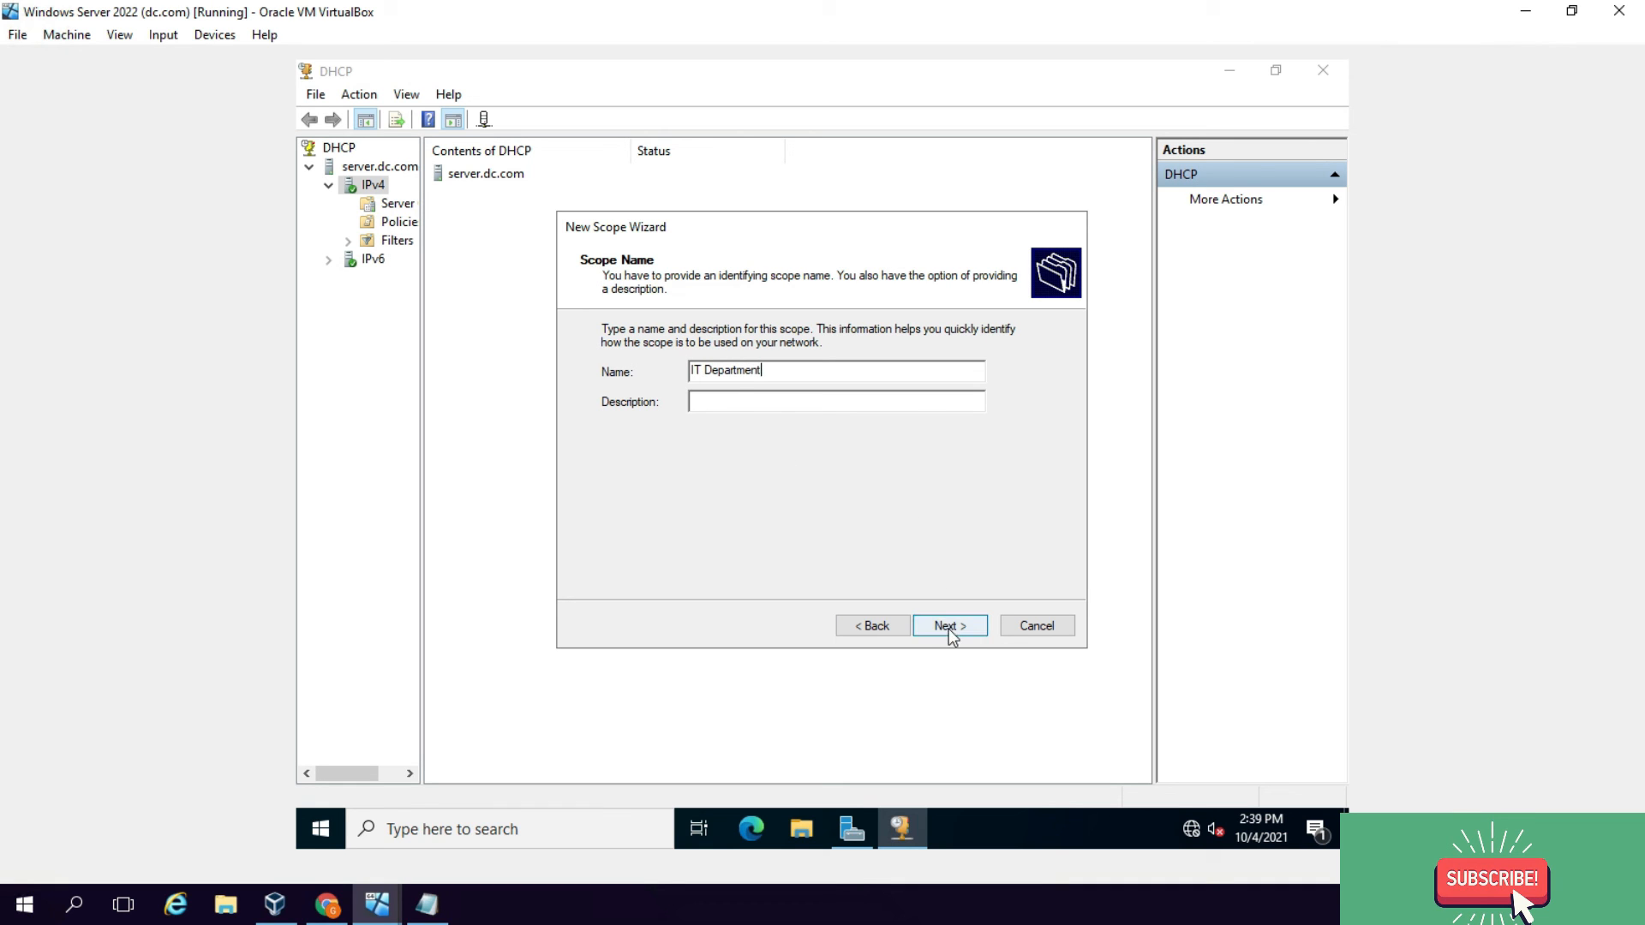
left_click(946, 626)
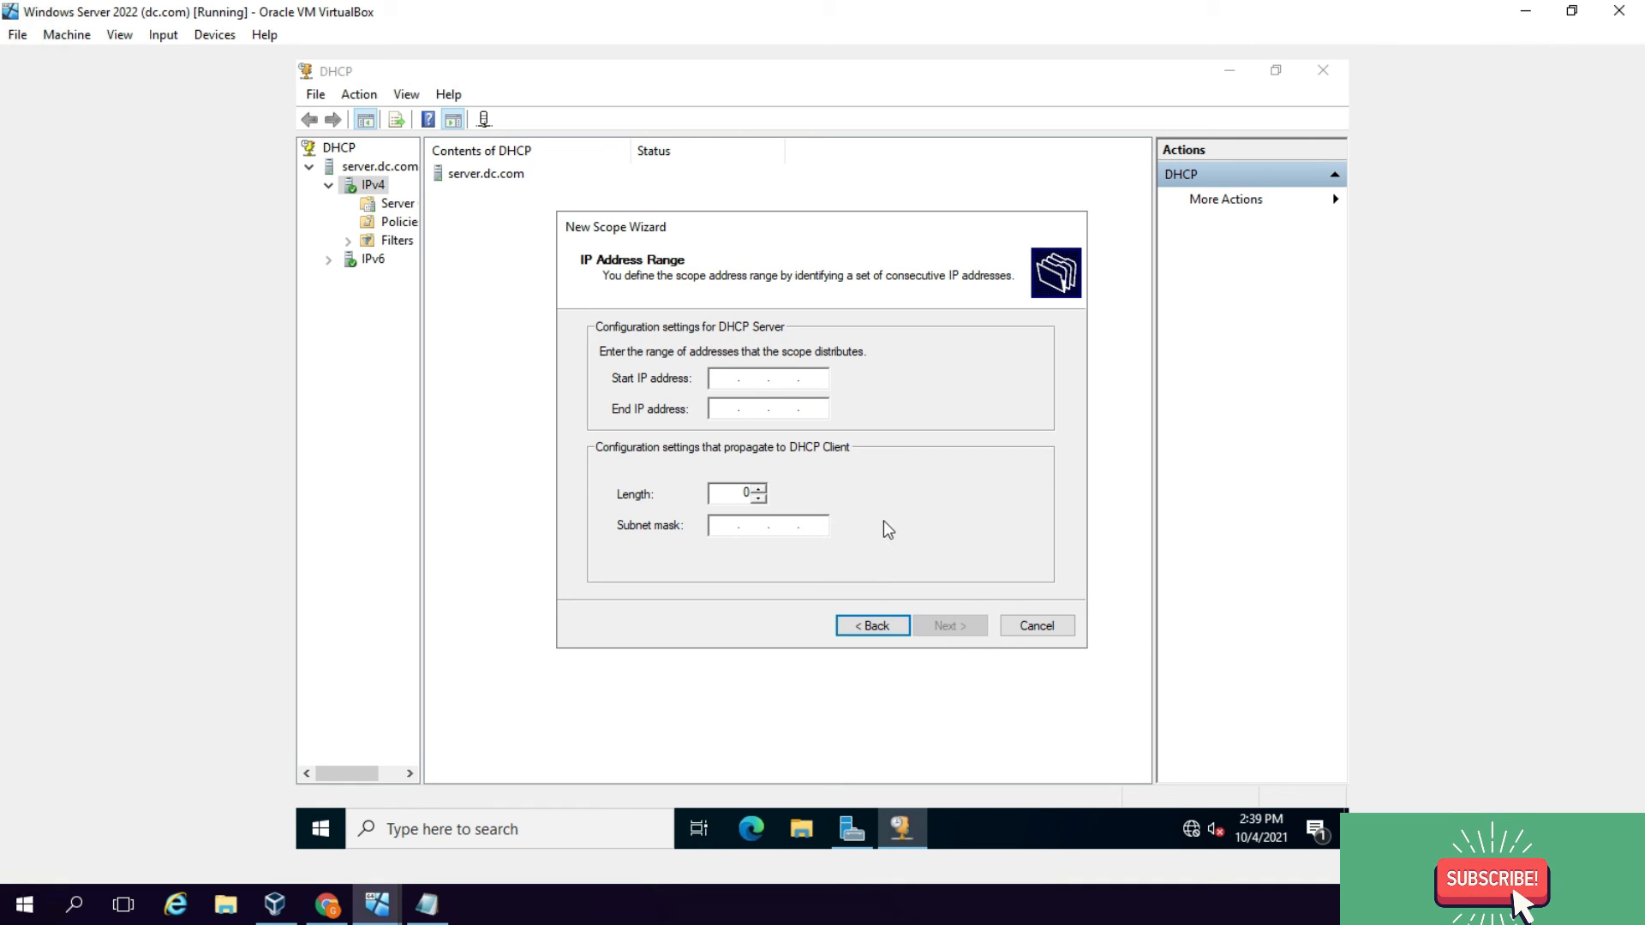
type("10")
key("Tab")
type("10")
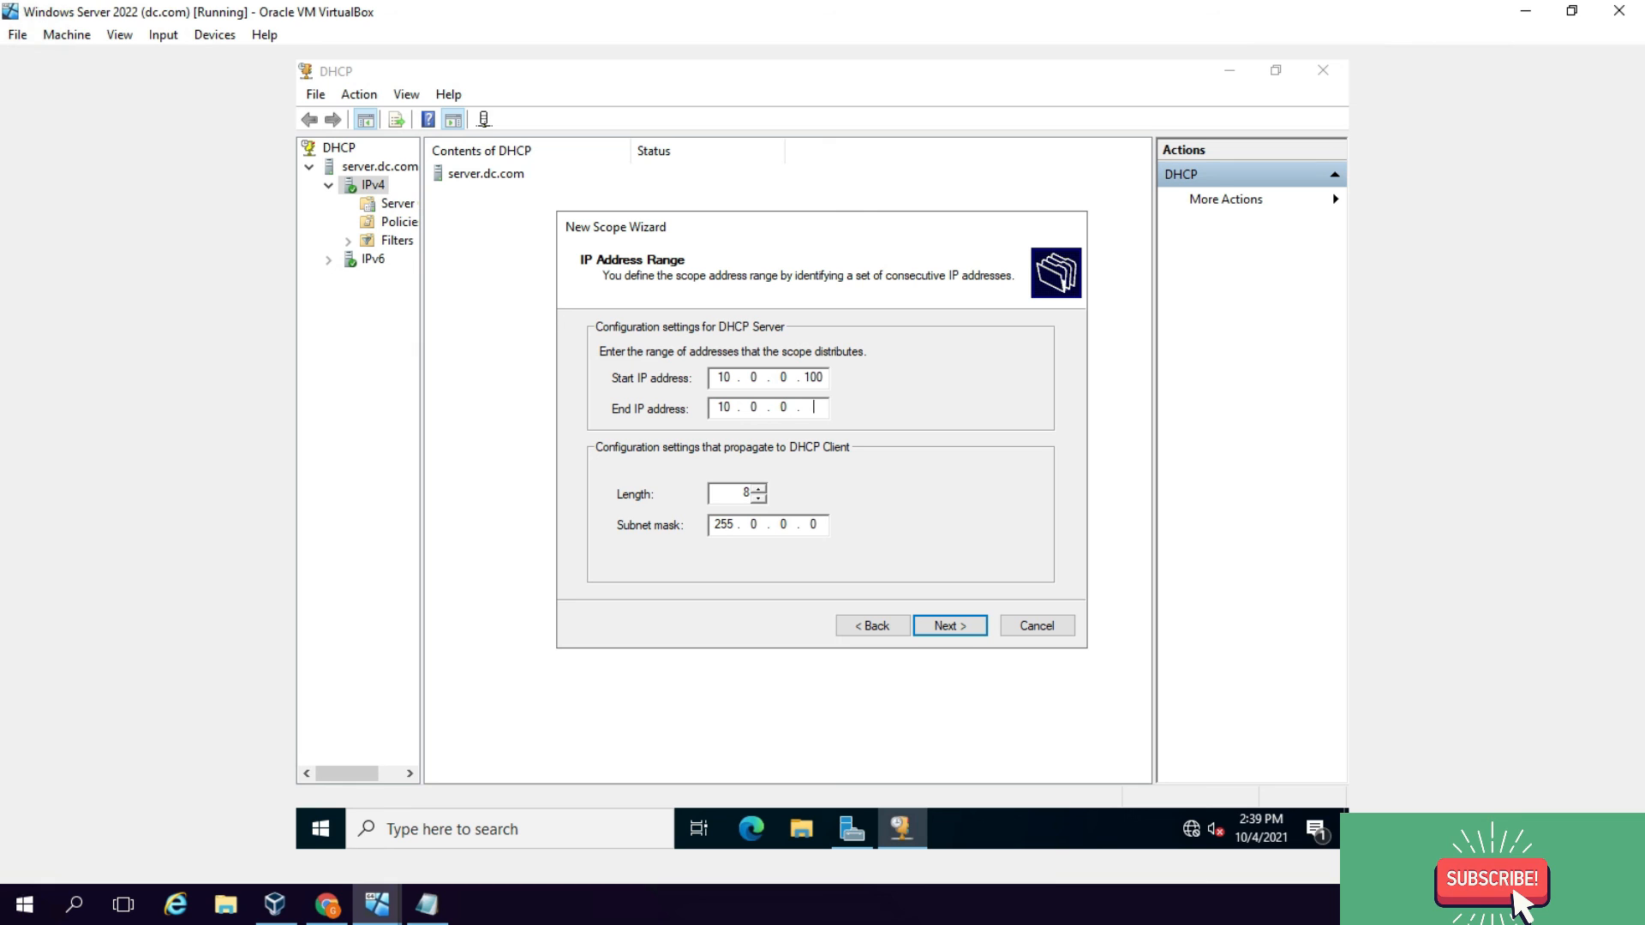
left_click(949, 626)
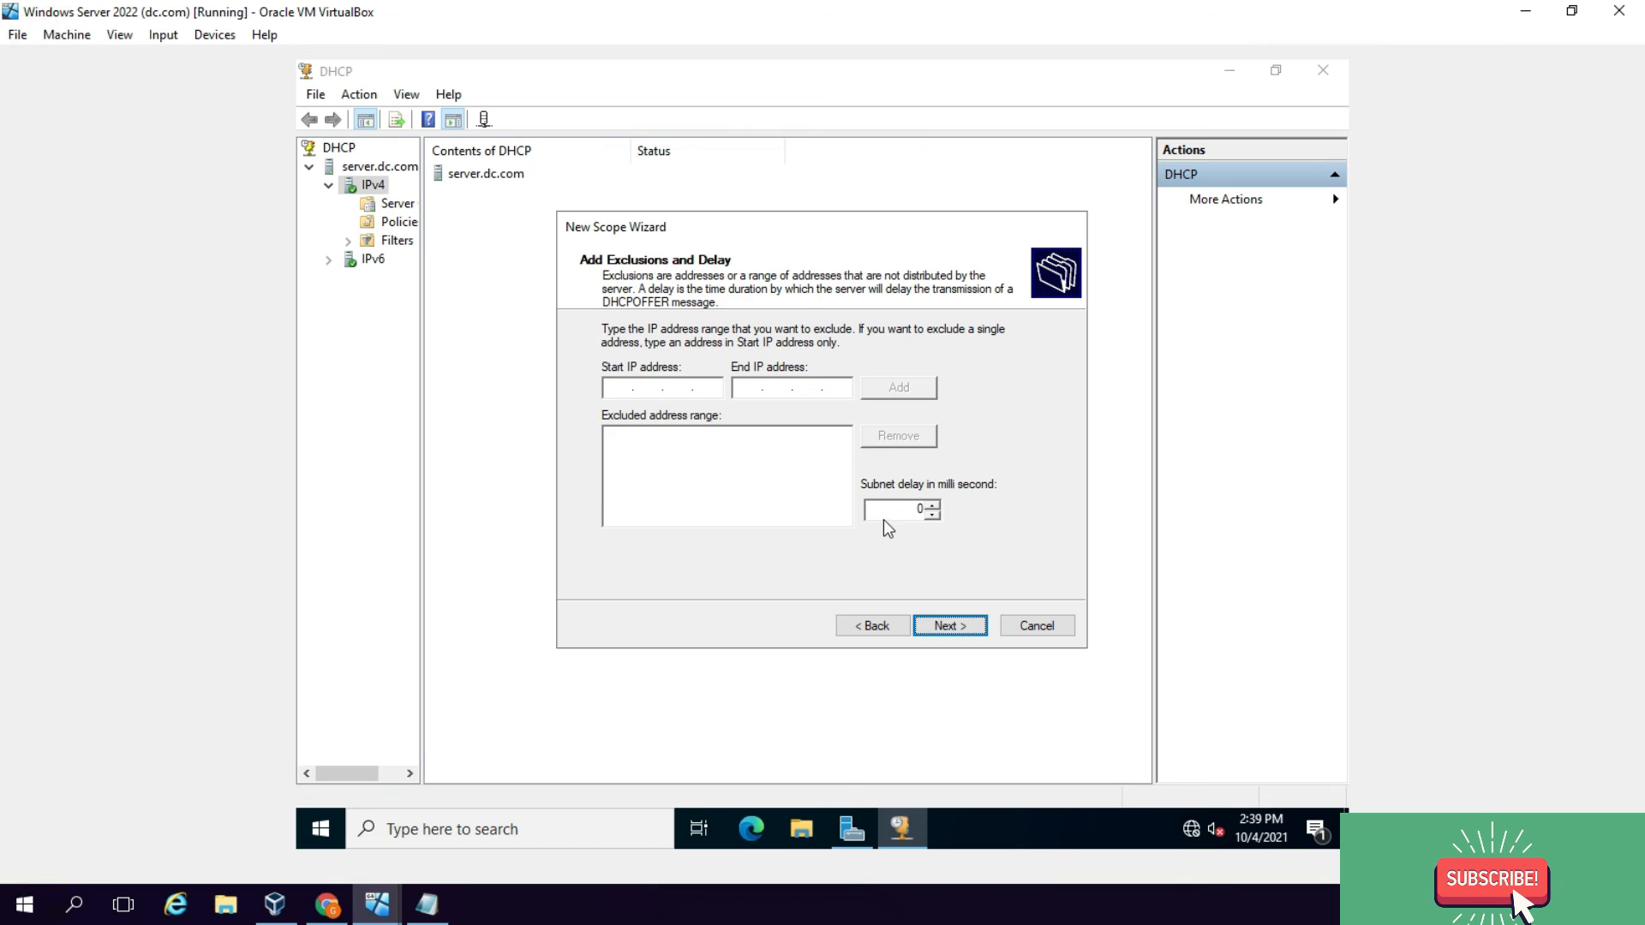
Step: Skip exclusions, keep the default lease duration, and add 10.0.0.1 as the default gateway
key("Return")
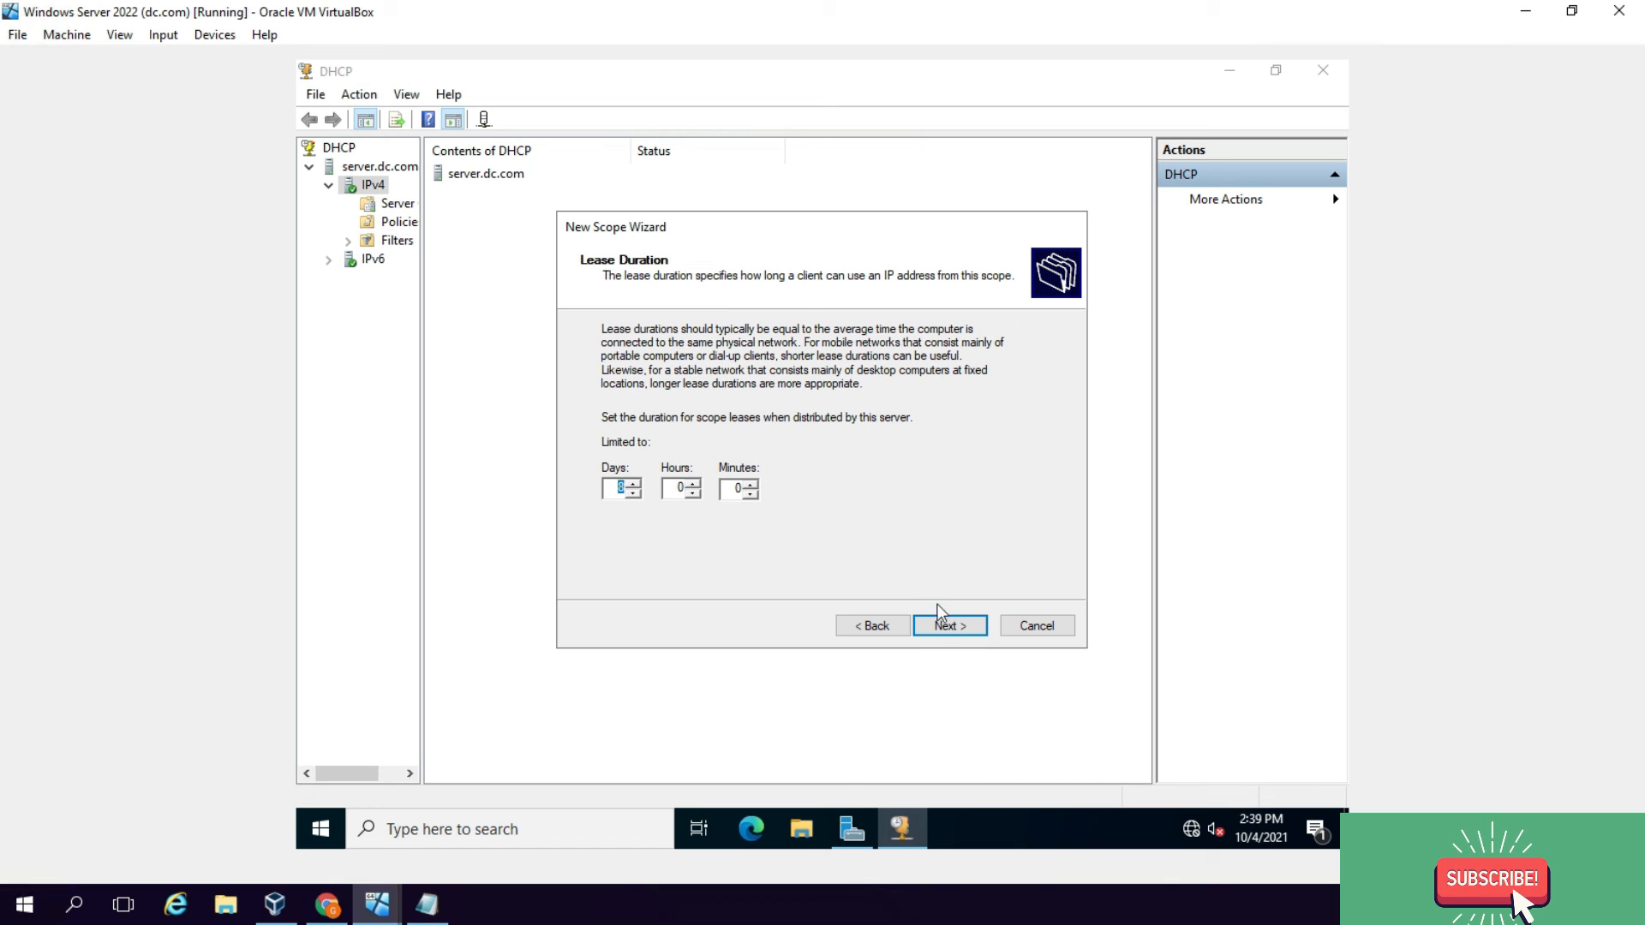
left_click(951, 625)
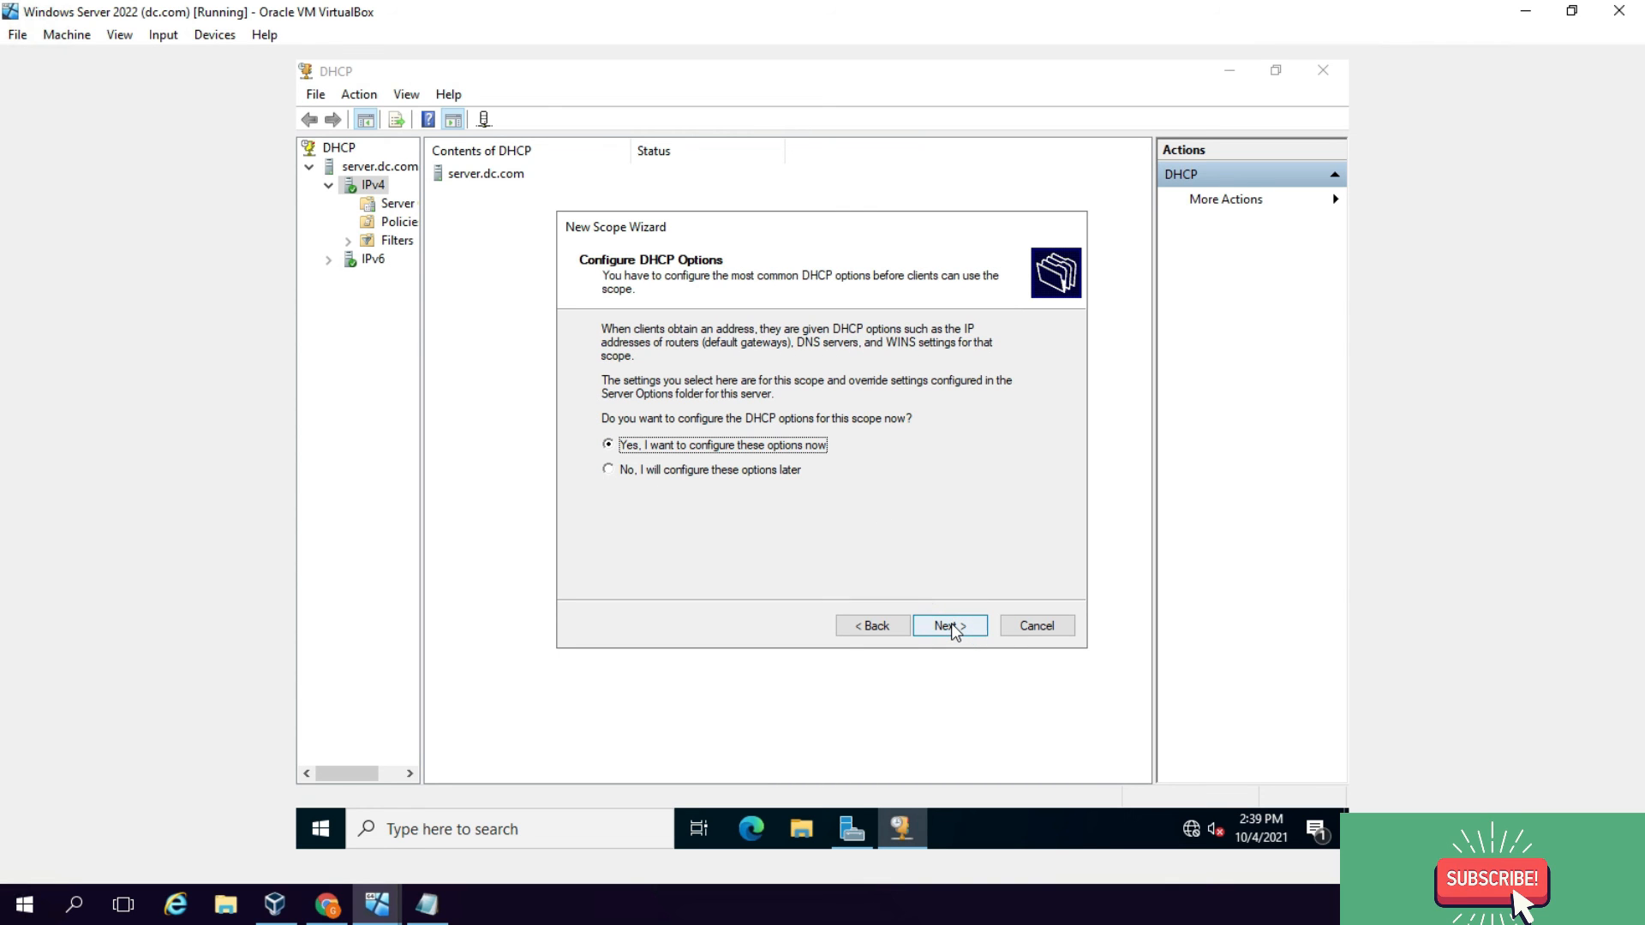
left_click(952, 624)
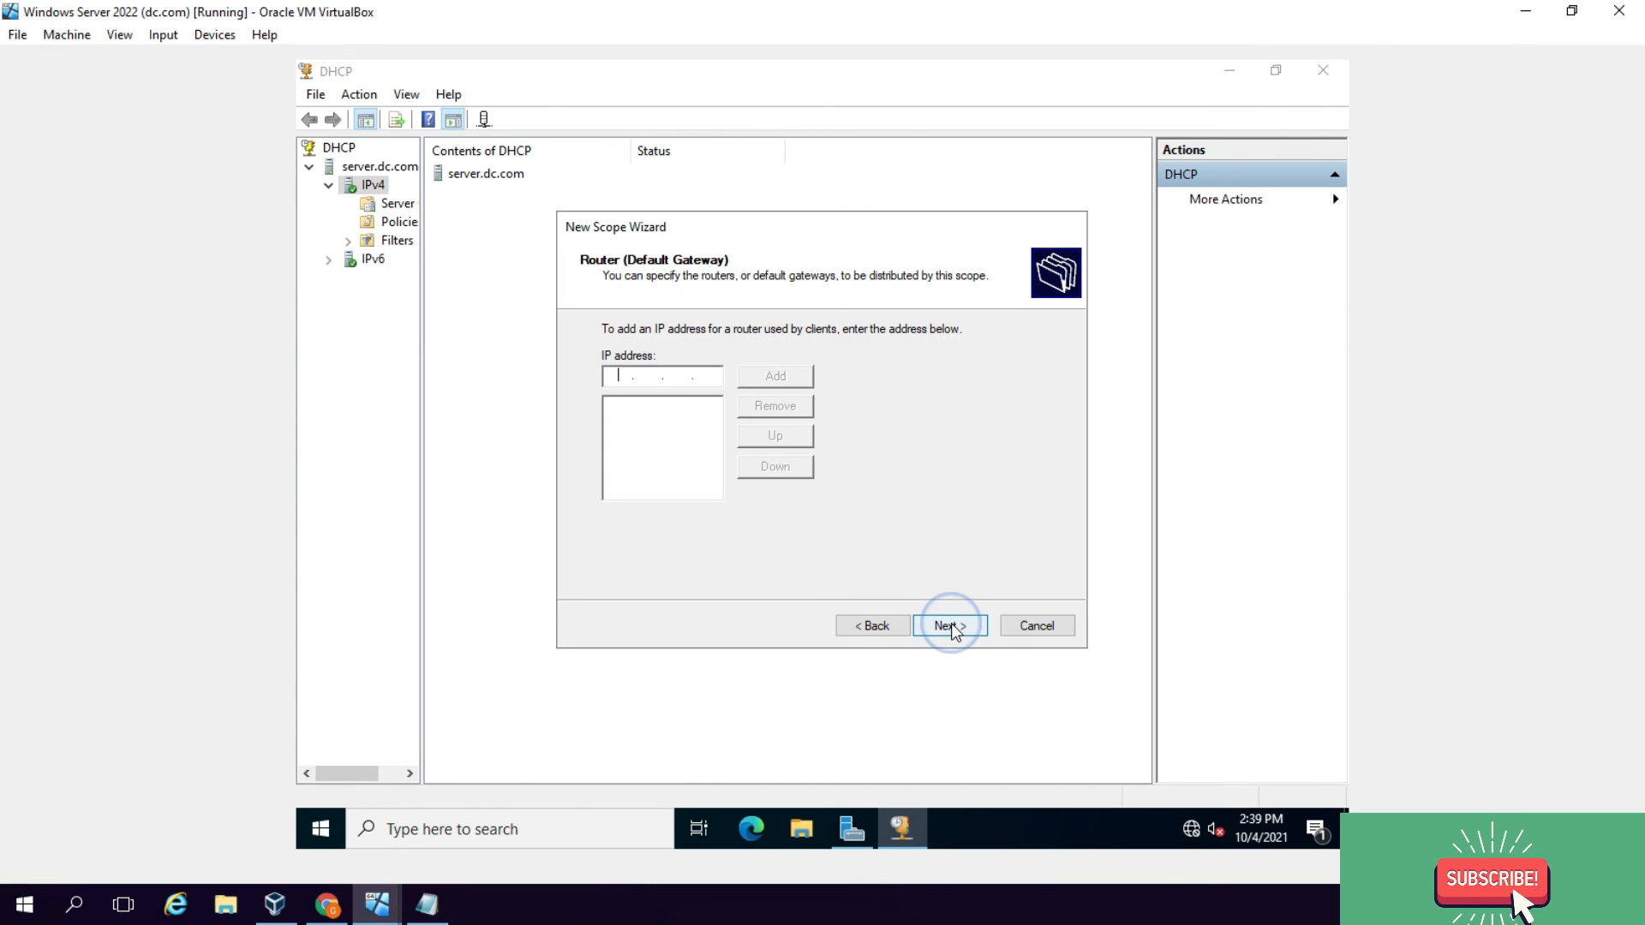
left_click(951, 625)
left_click(872, 625)
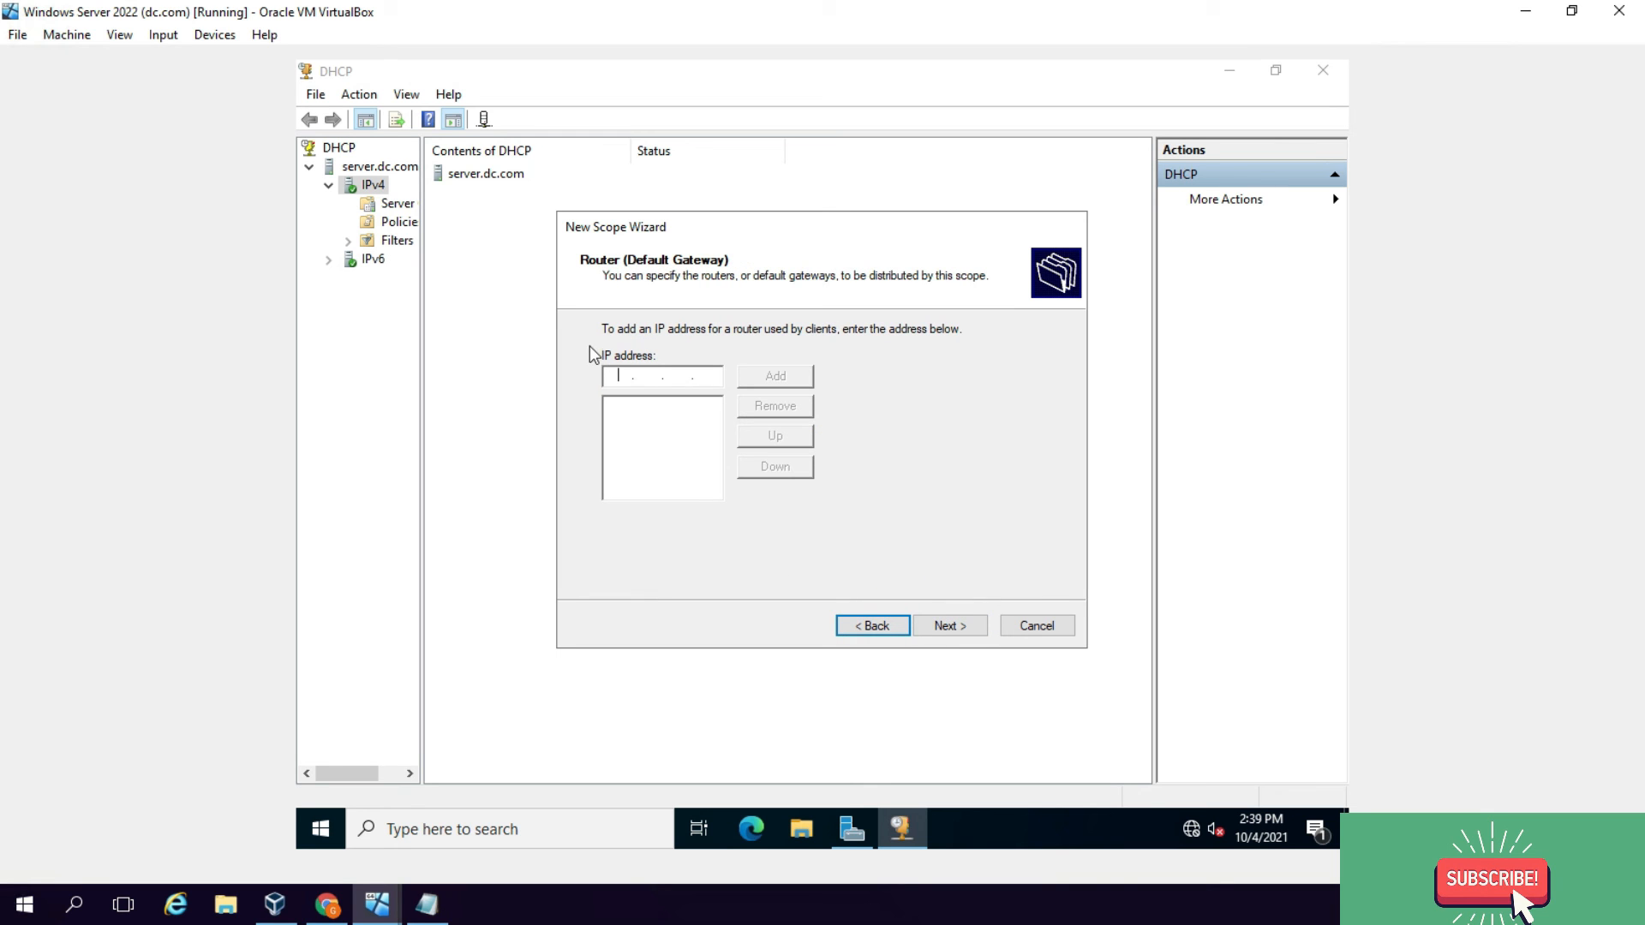
left_click(628, 373)
type("10")
key("Return")
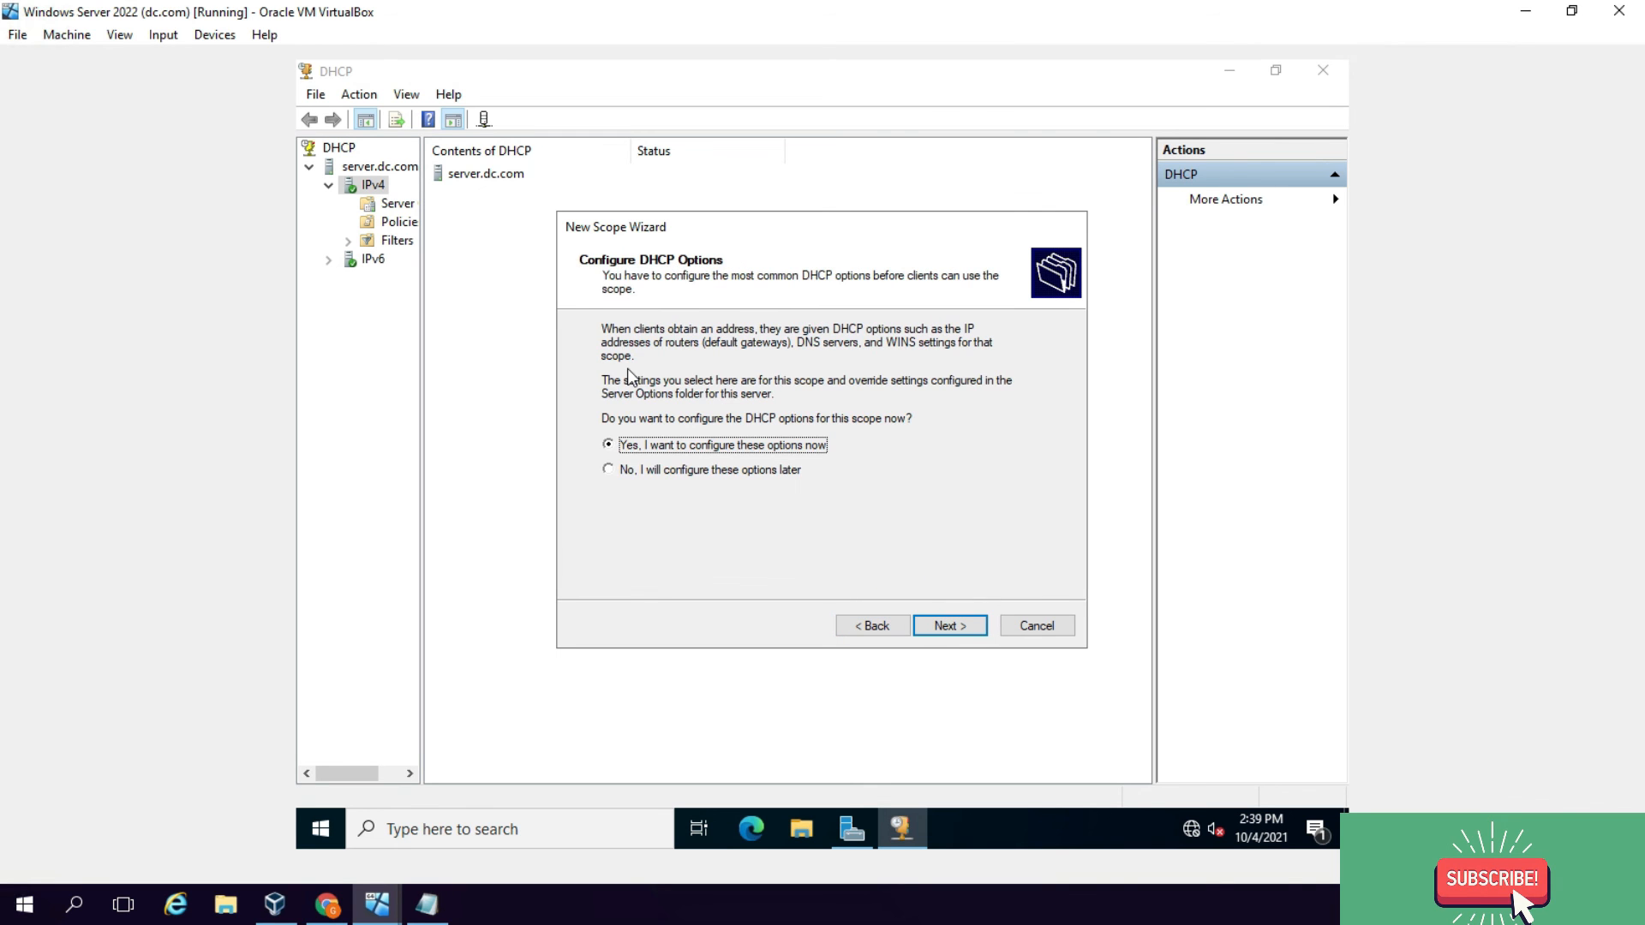
left_click(869, 625)
left_click(915, 625)
left_click(915, 626)
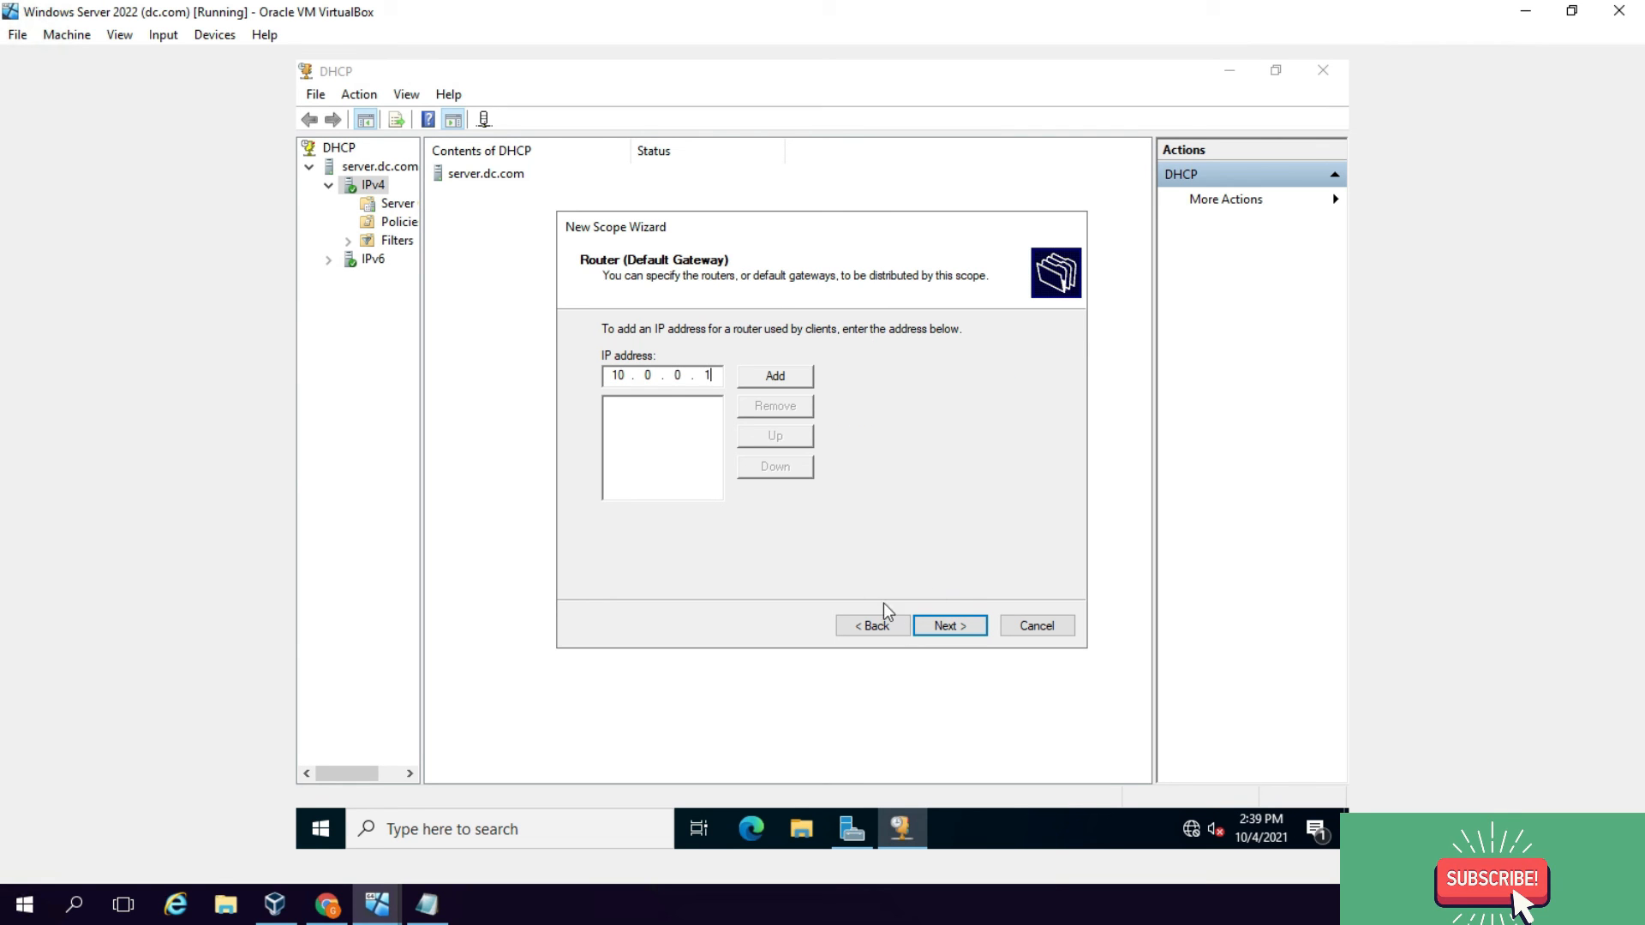
left_click(784, 379)
Step: Leave the DNS and WINS settings unchanged and finish the New Scope Wizard
left_click(961, 631)
left_click(961, 630)
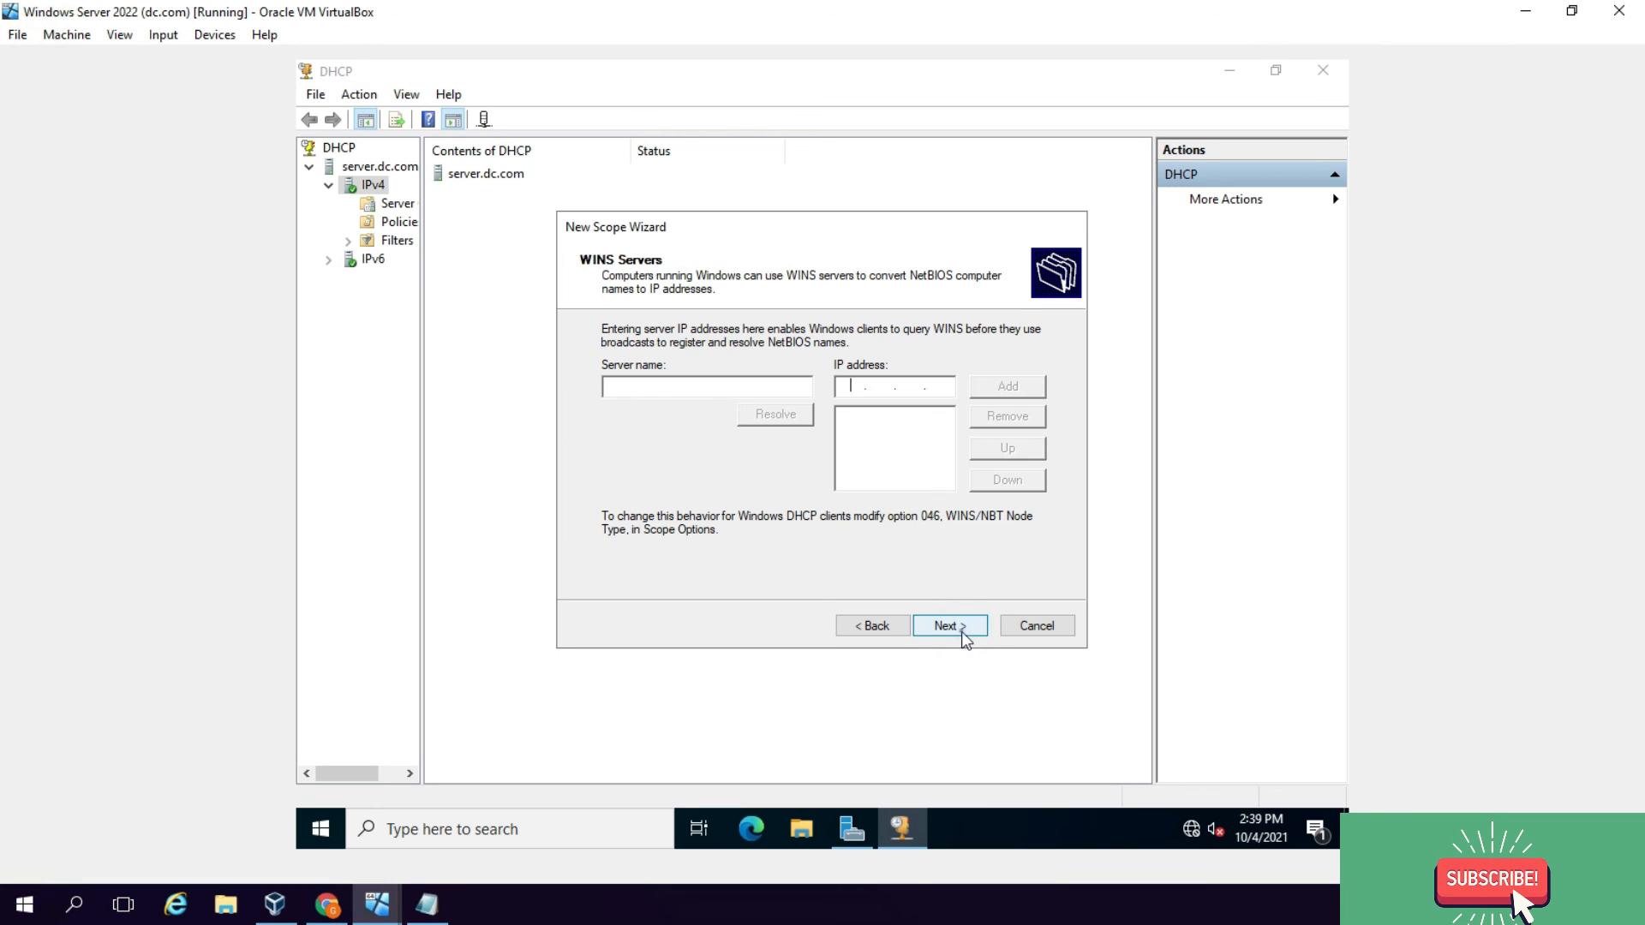
left_click(962, 631)
left_click(961, 631)
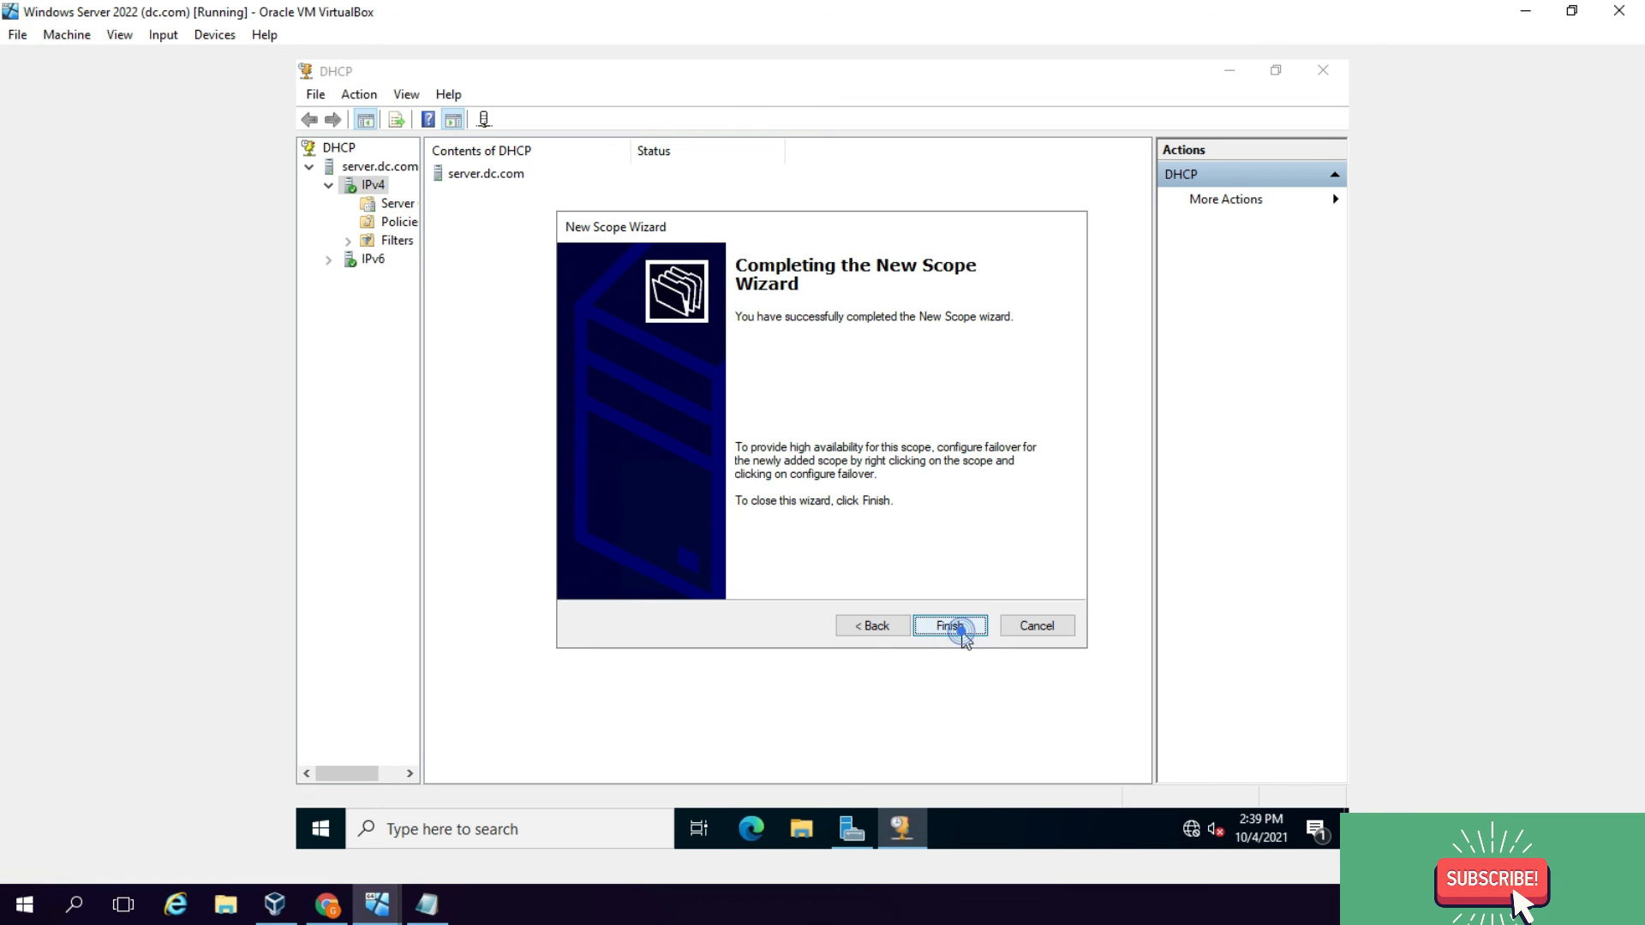
left_click(958, 630)
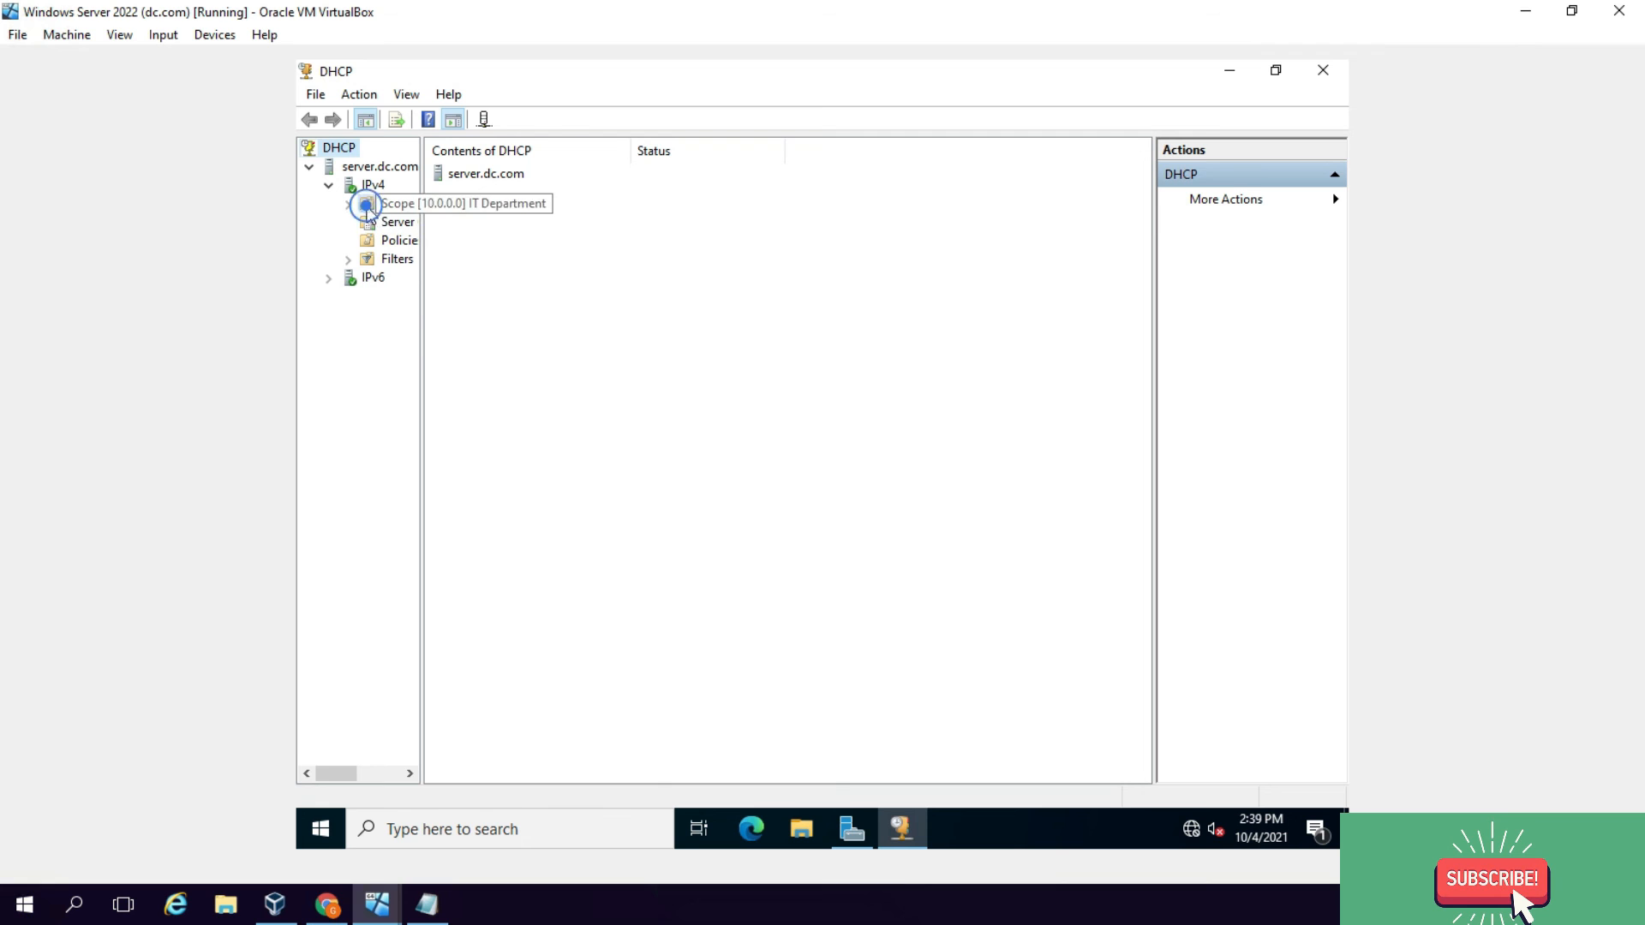
Step: Expand the IT Department scope and display its Address Pool
double_click(368, 205)
left_click_drag(421, 237, 522, 238)
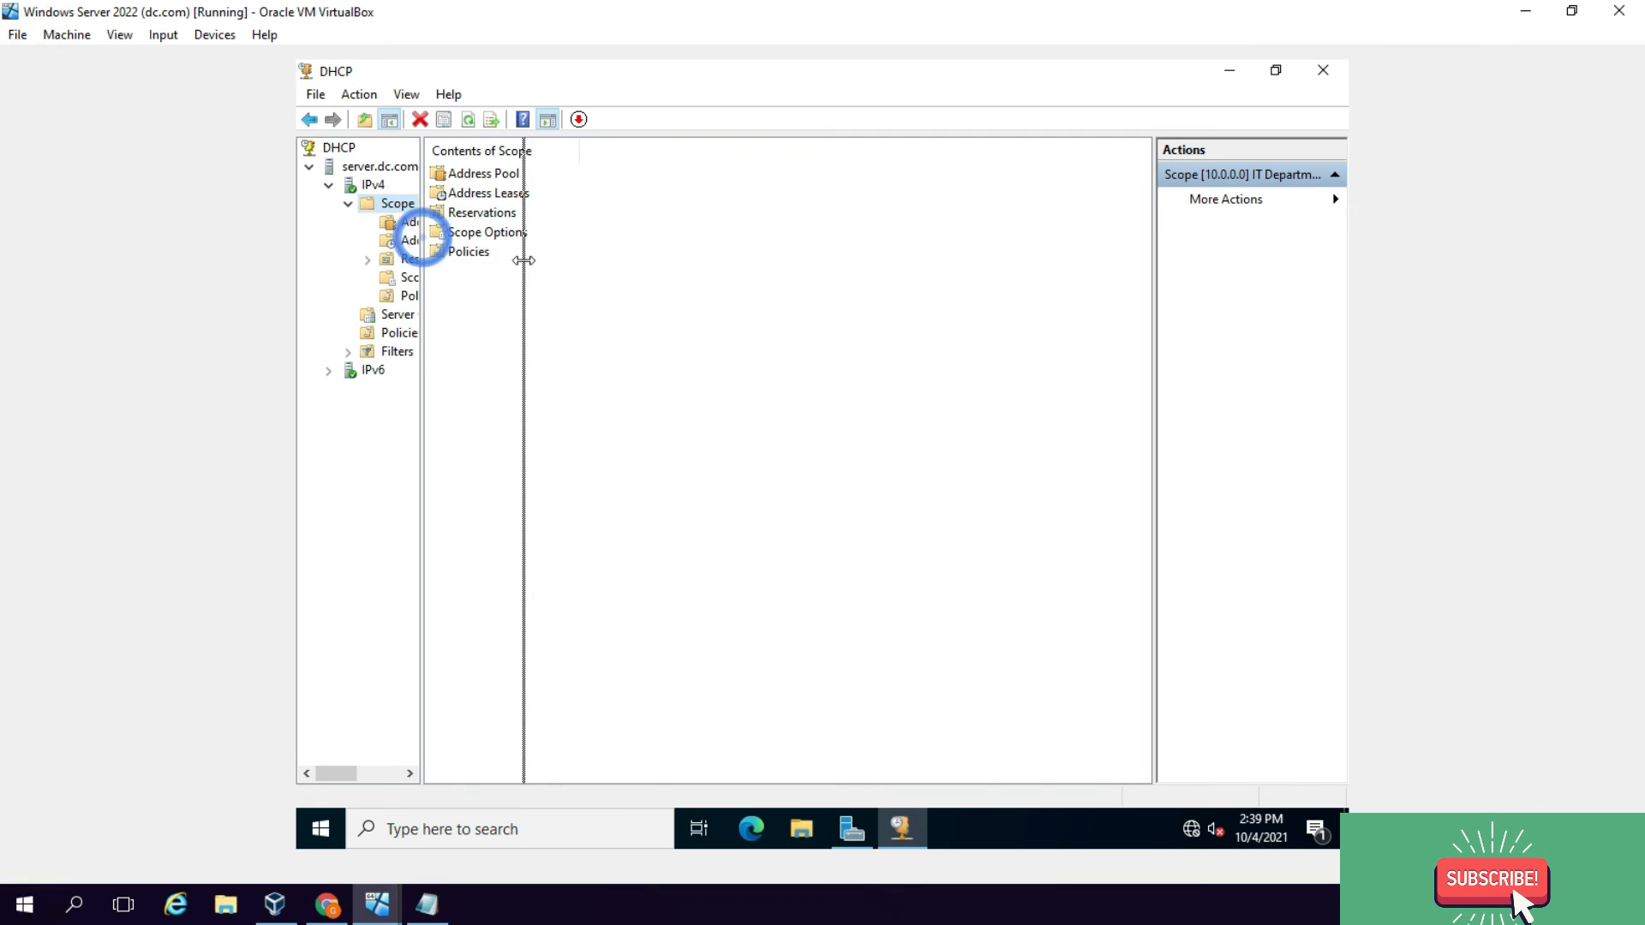
left_click(448, 223)
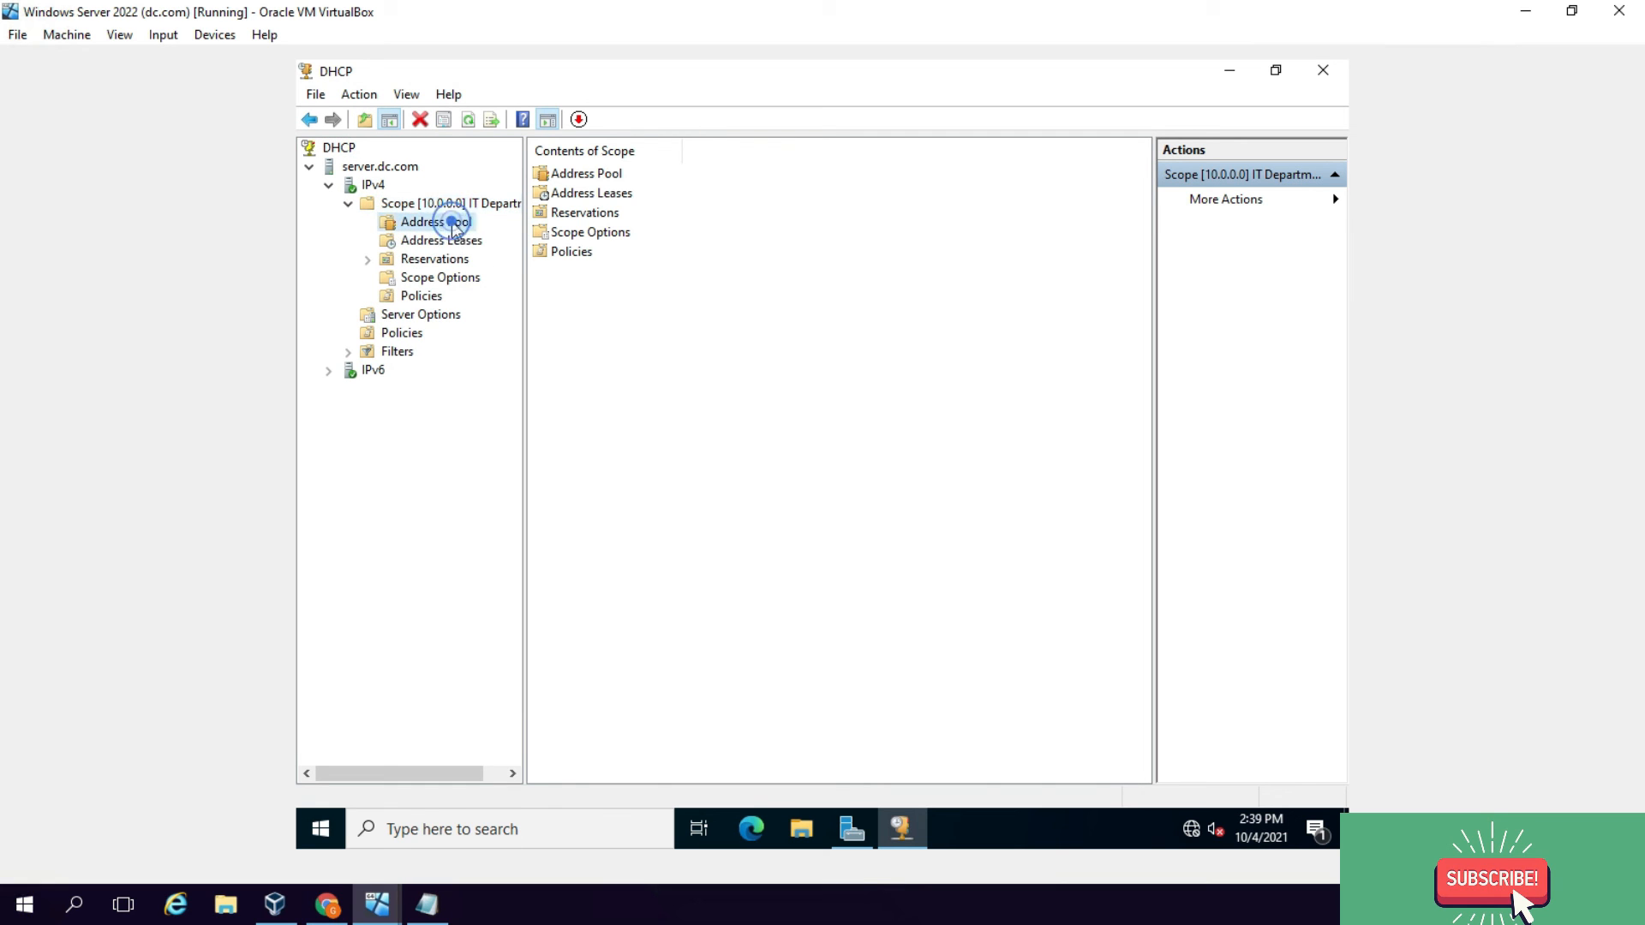
Step: On the Server VM, rerun IPAM's retrieval from managed servers, then open the IPv4 IP Address Inventory
left_click(377, 905)
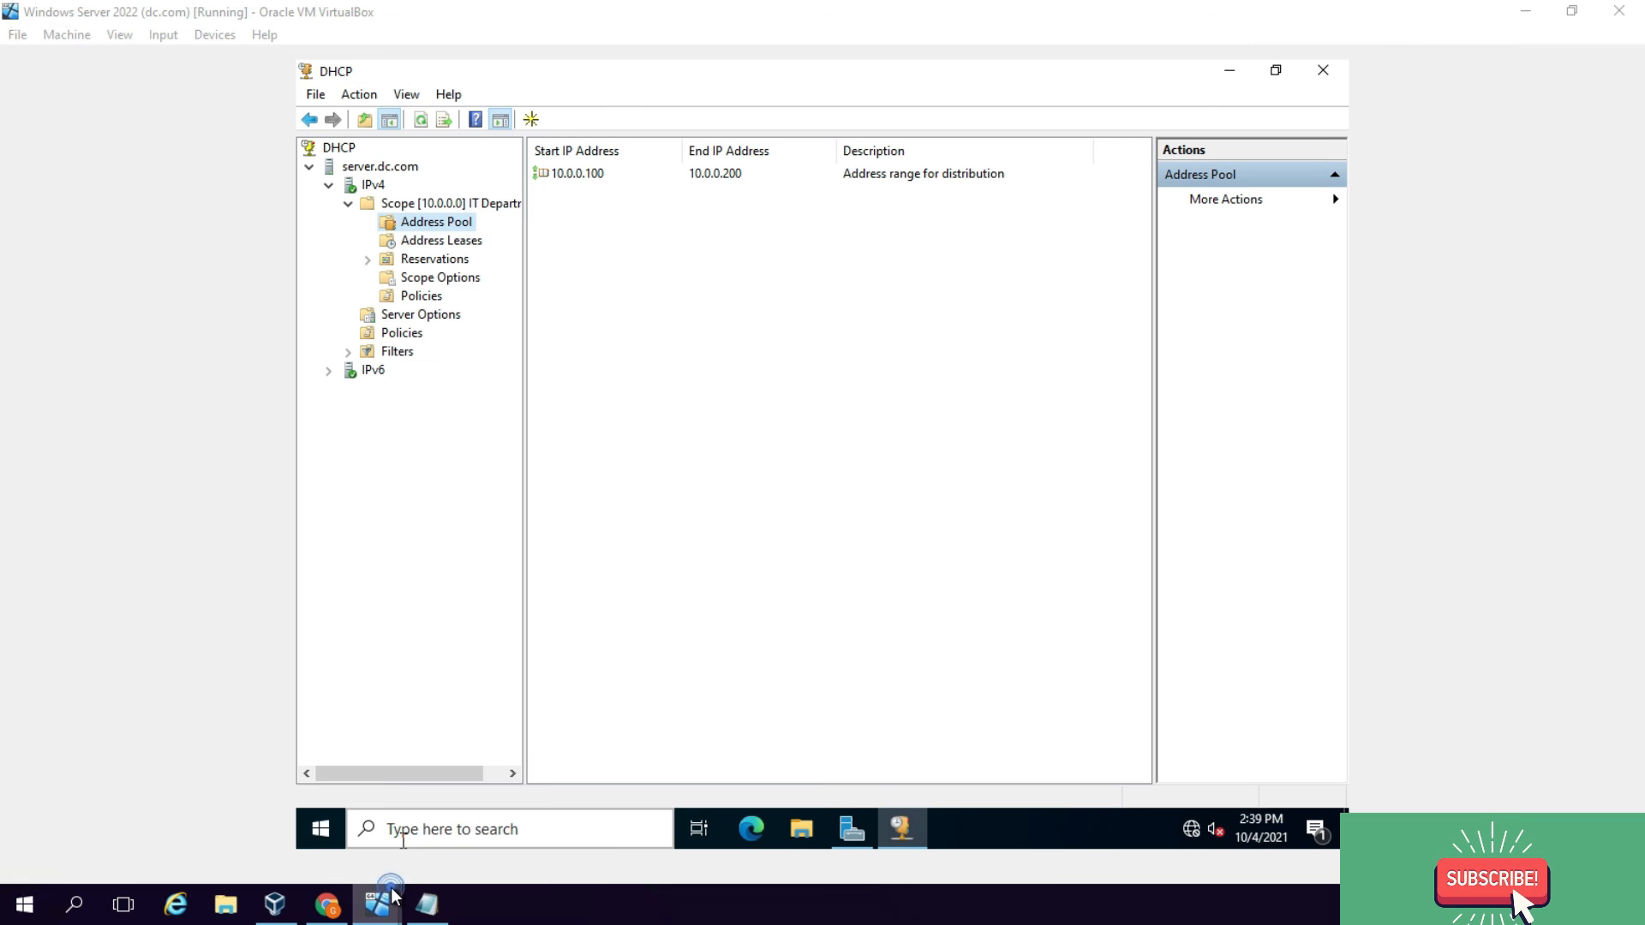
left_click(455, 798)
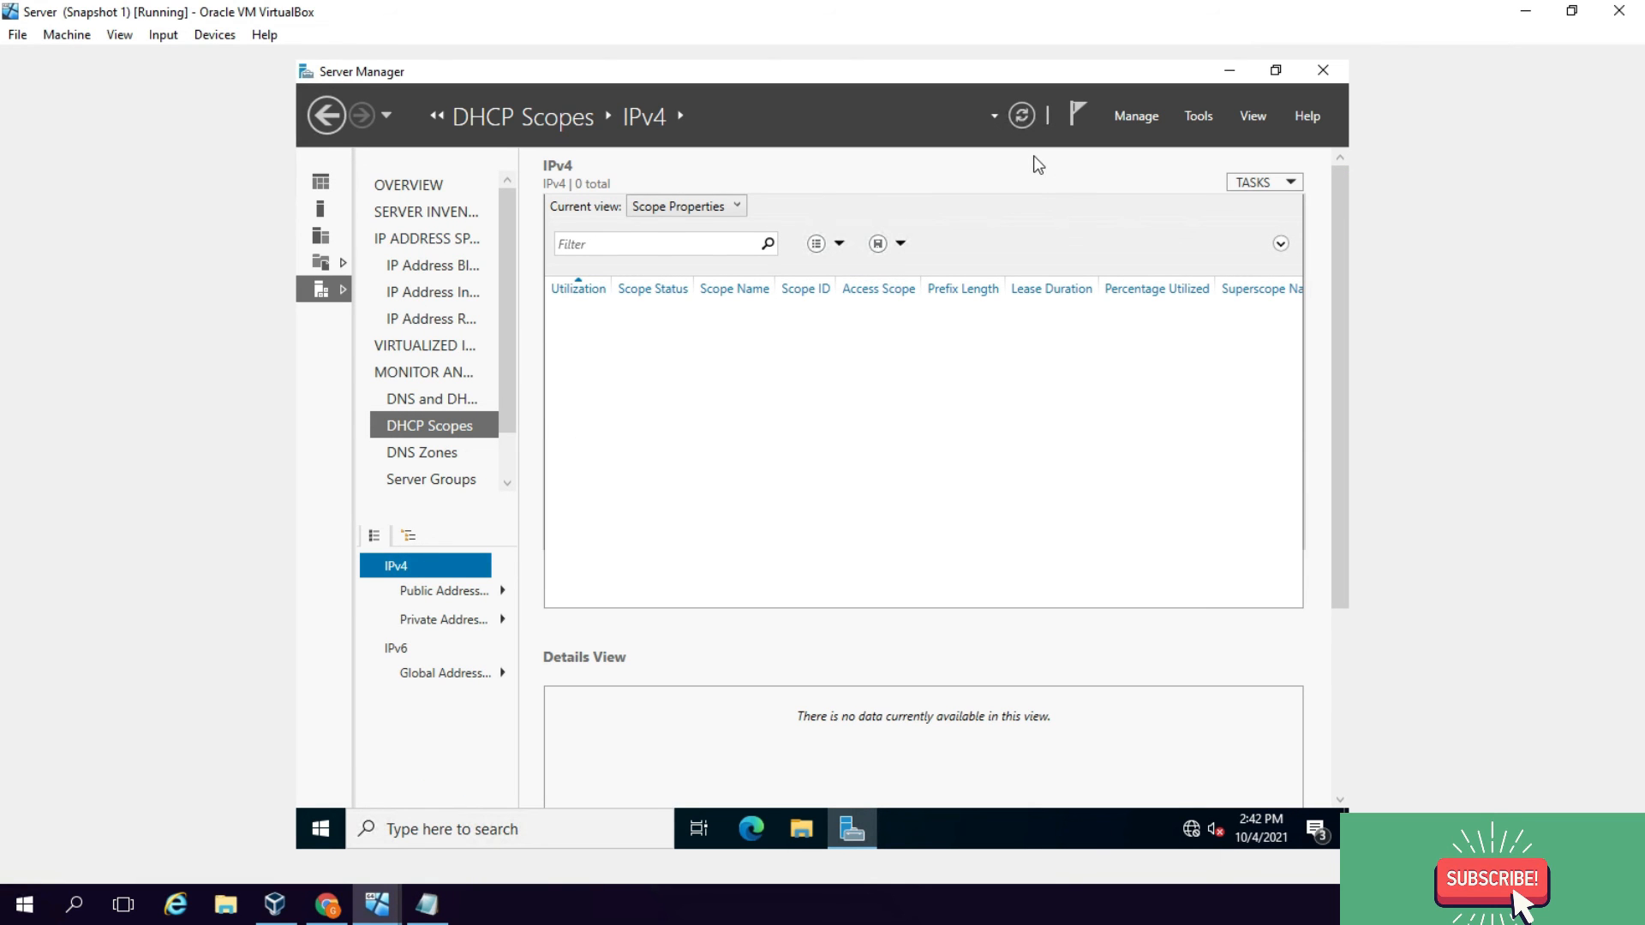
left_click(433, 187)
left_click(966, 430)
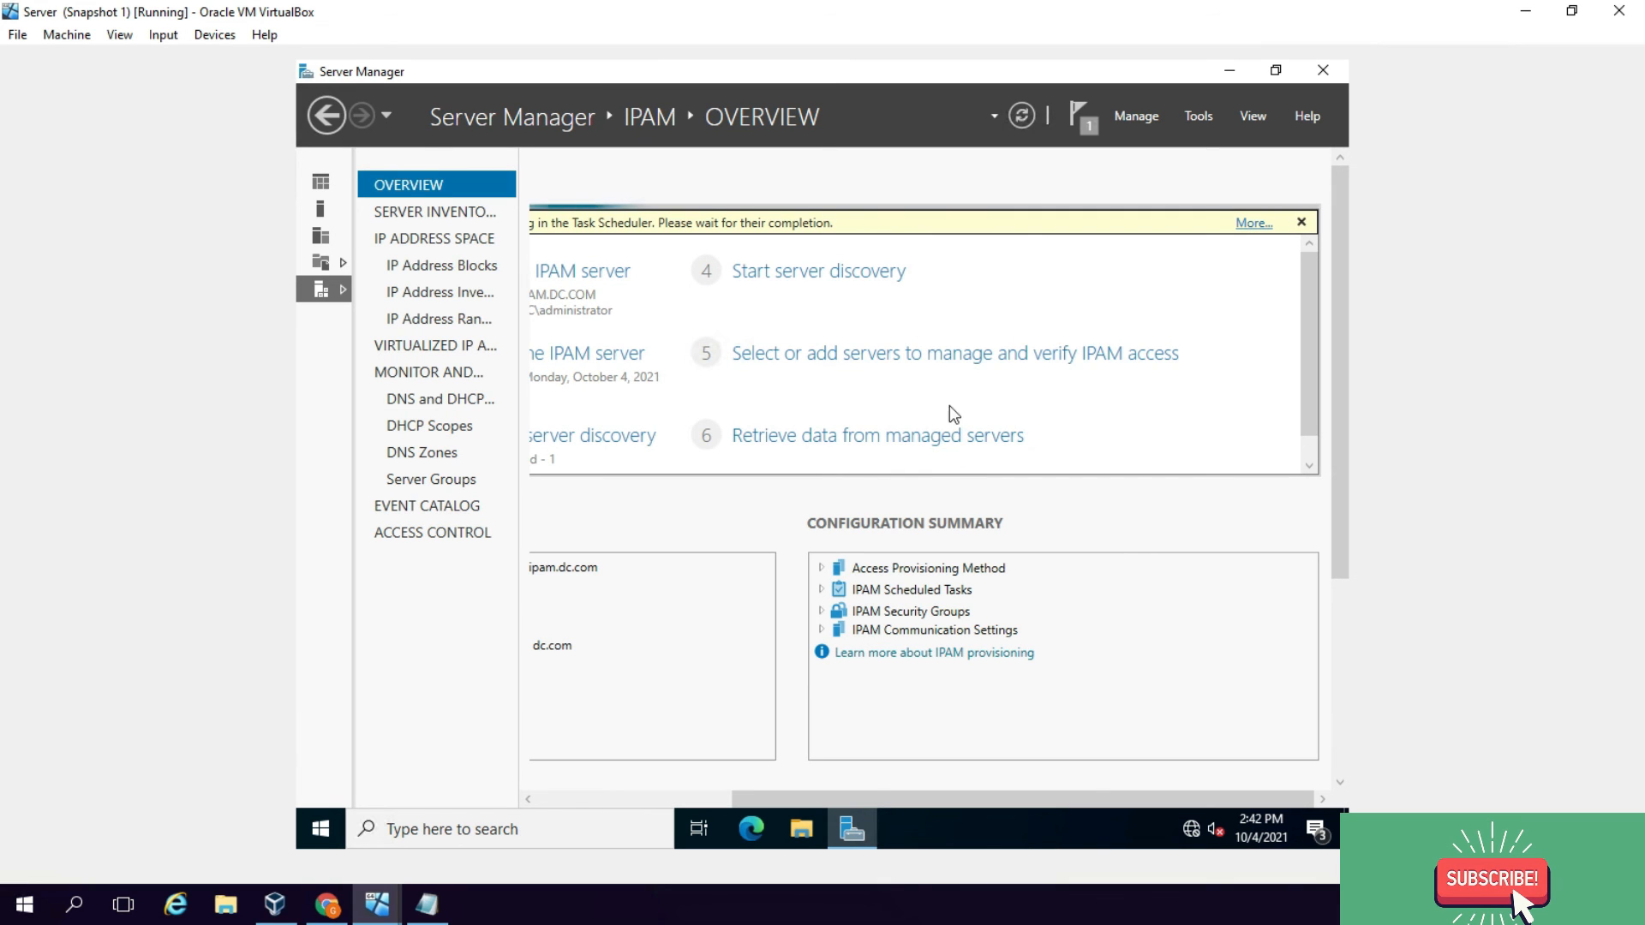
left_click(1081, 129)
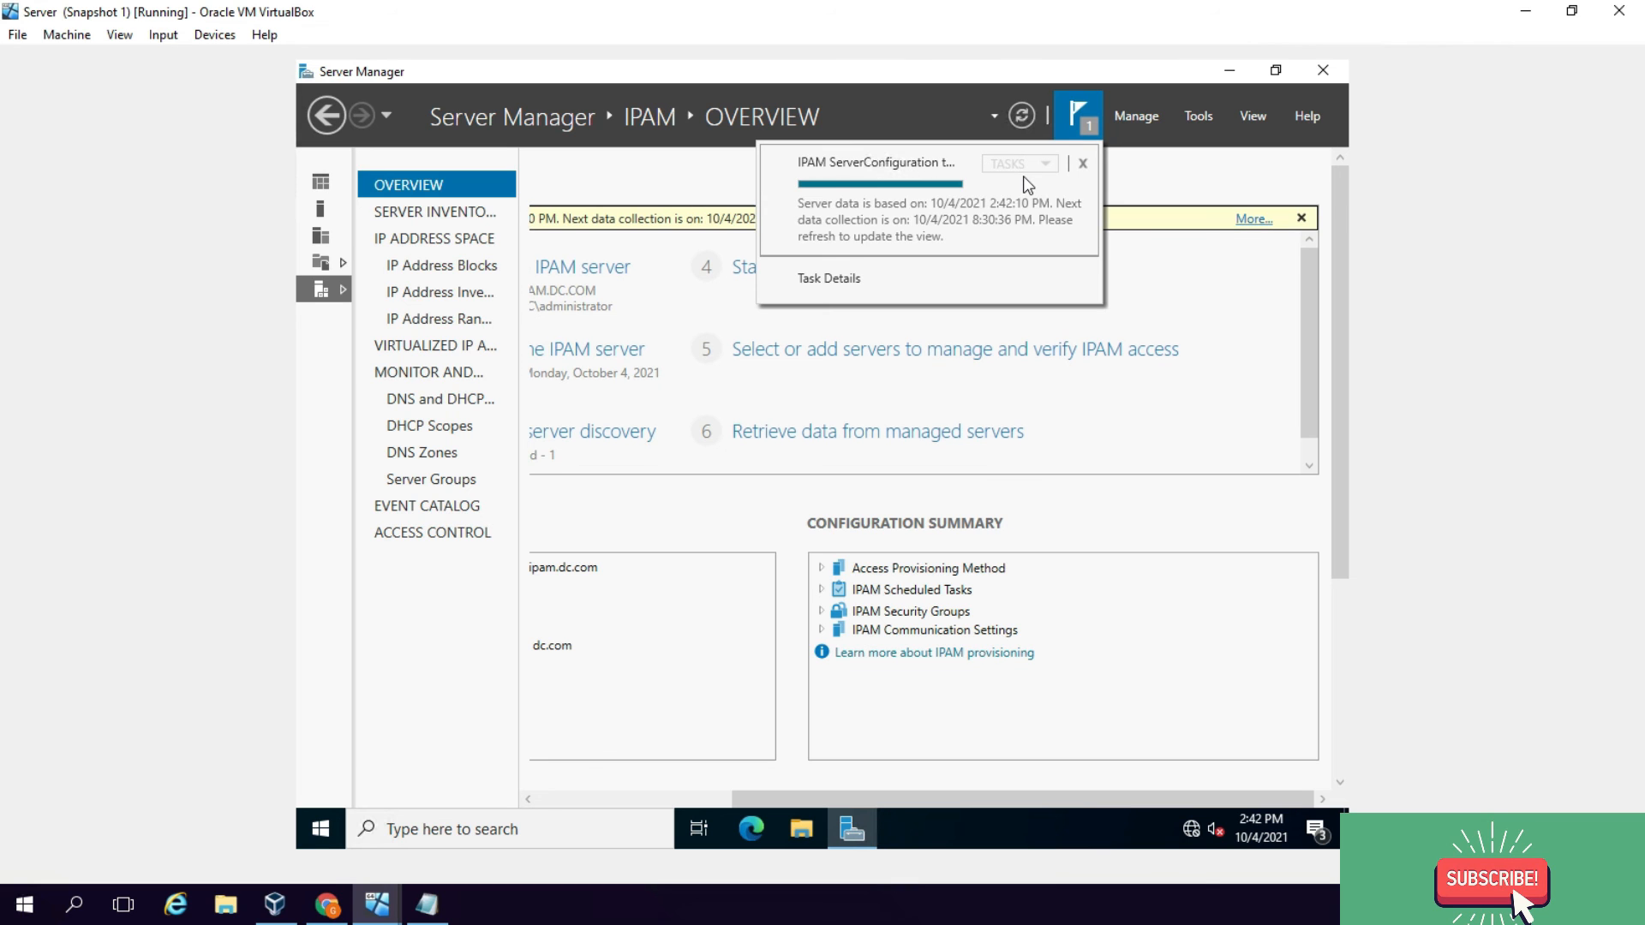
left_click(1128, 176)
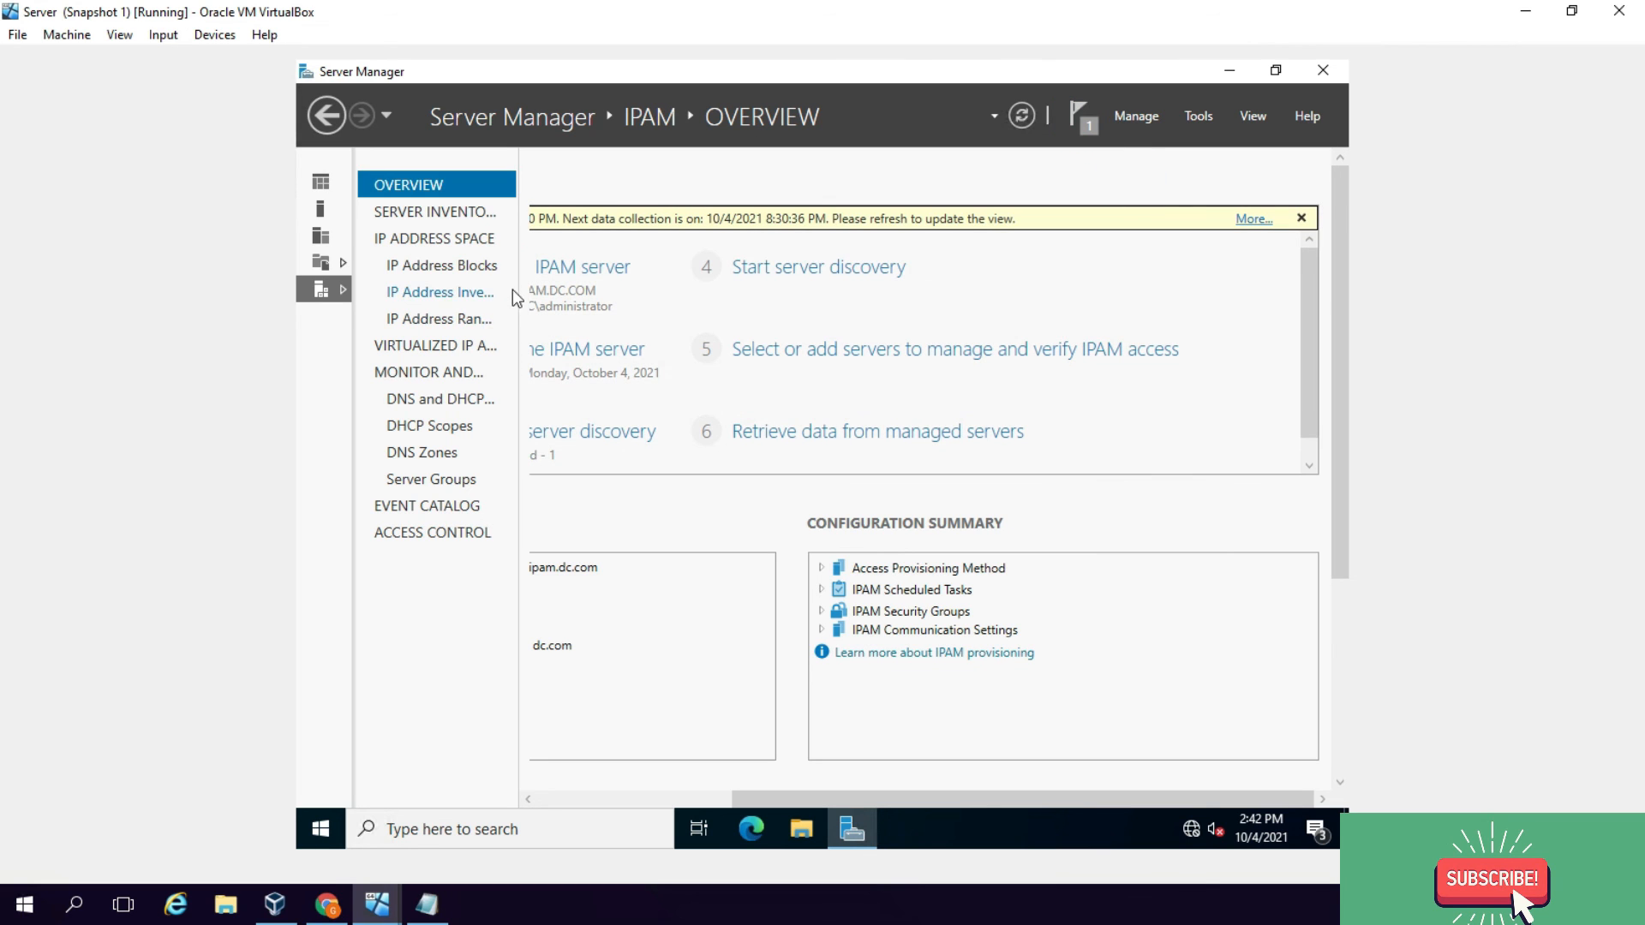
left_click(472, 294)
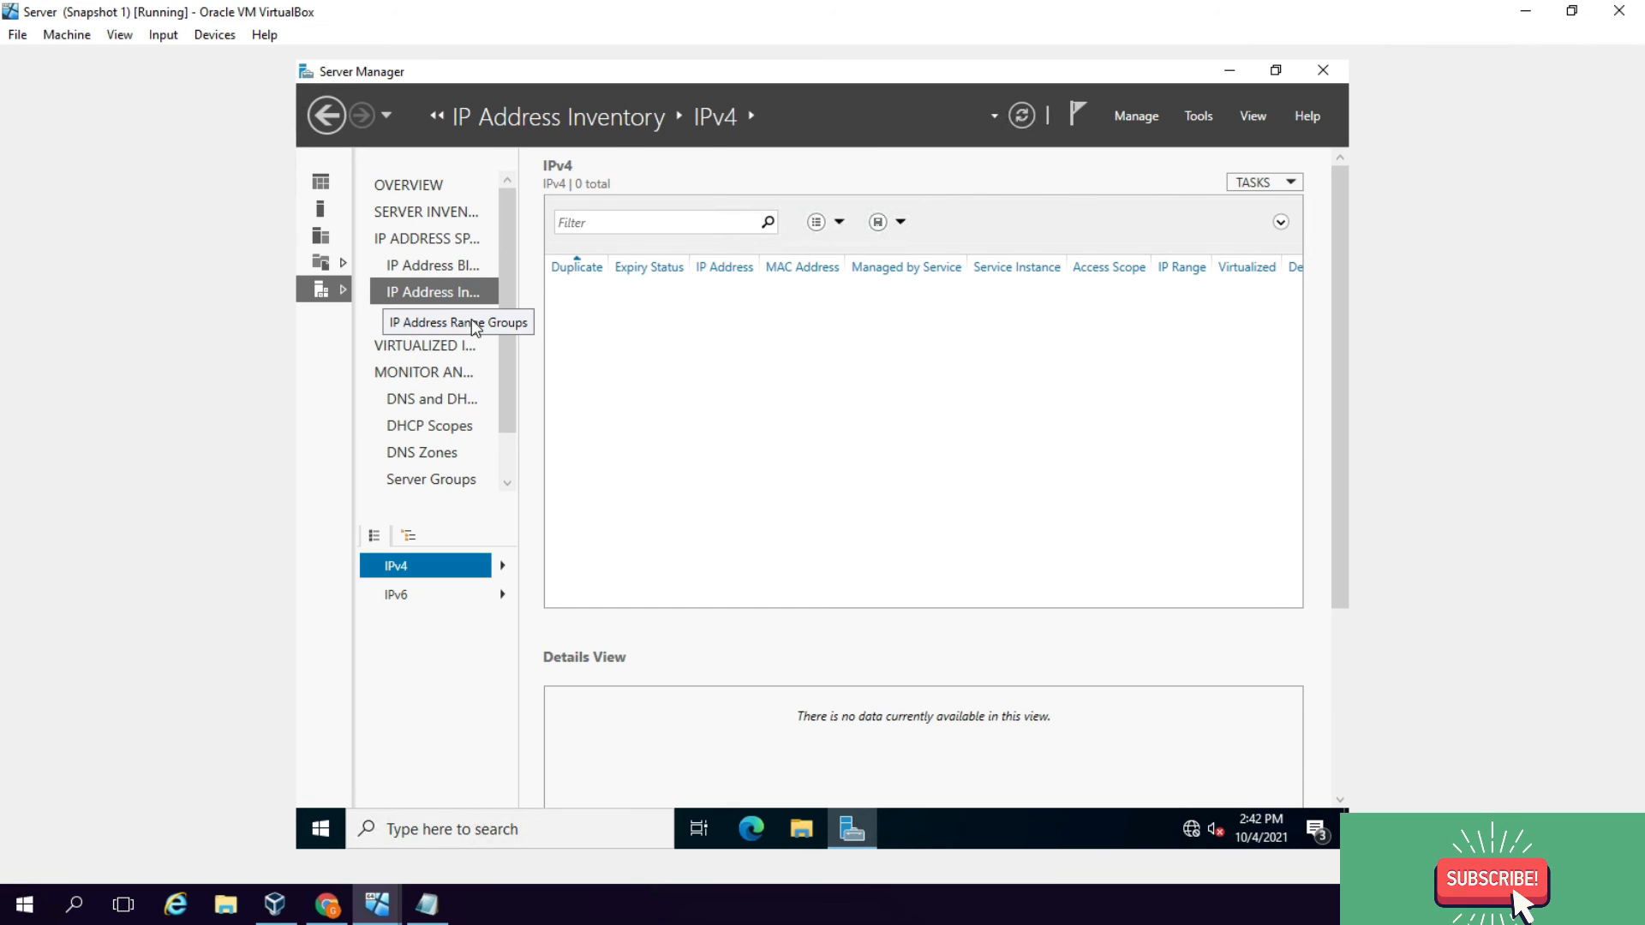
Step: Refresh IP Address Blocks to load the new 10.0.0.0/8 block
left_click(472, 319)
left_click(461, 265)
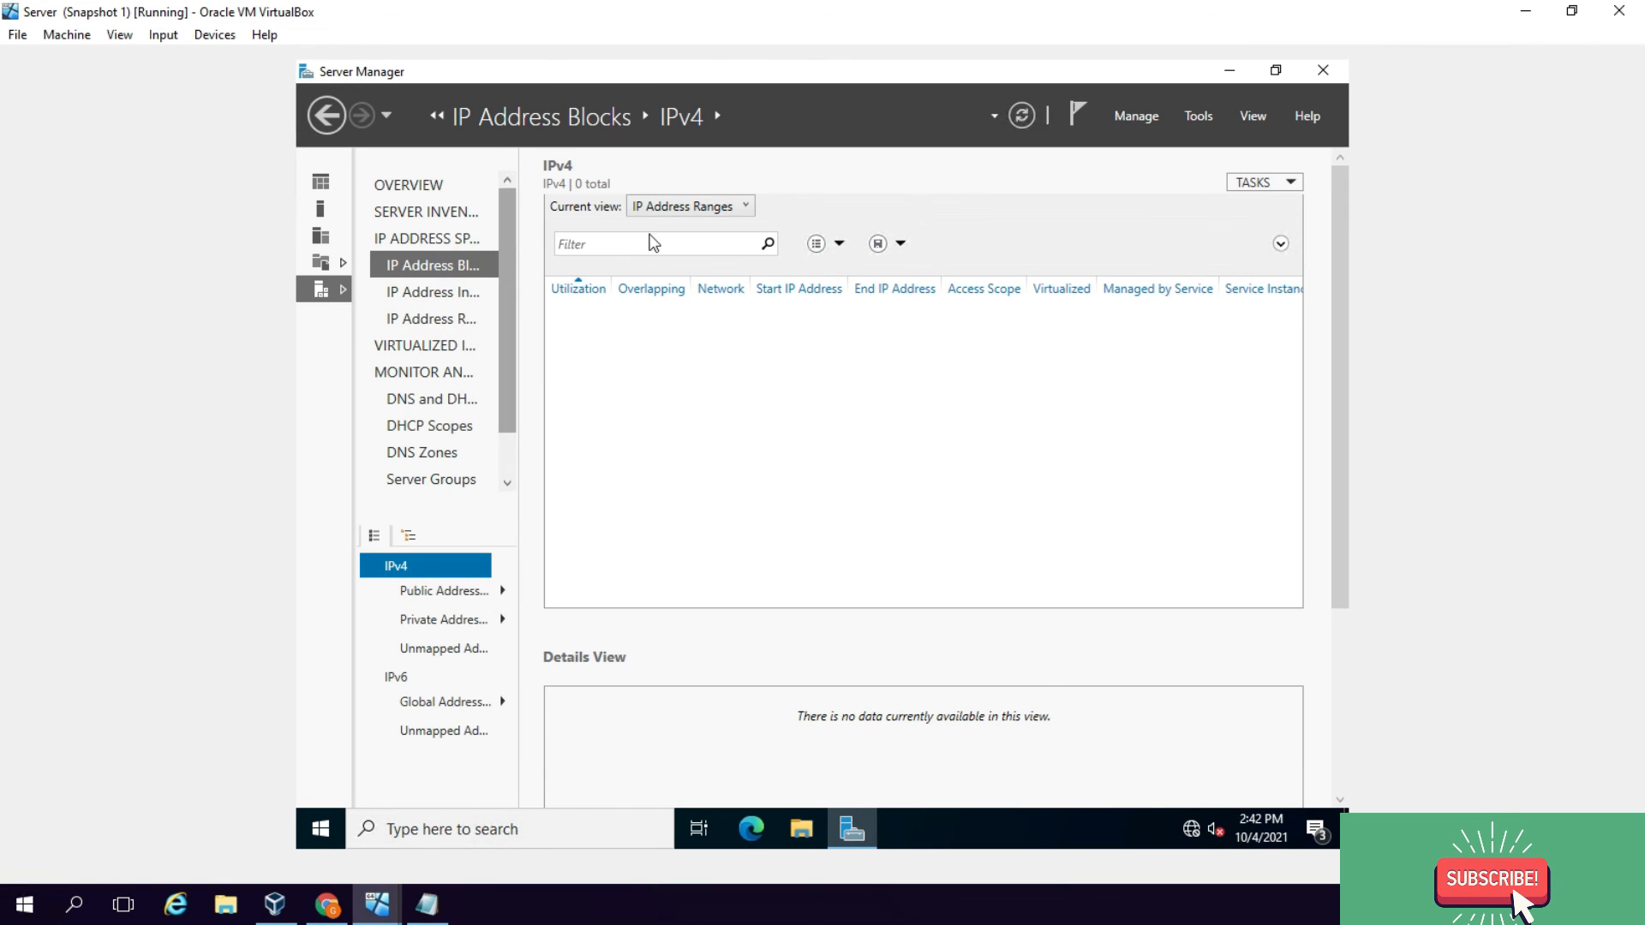
left_click(1021, 119)
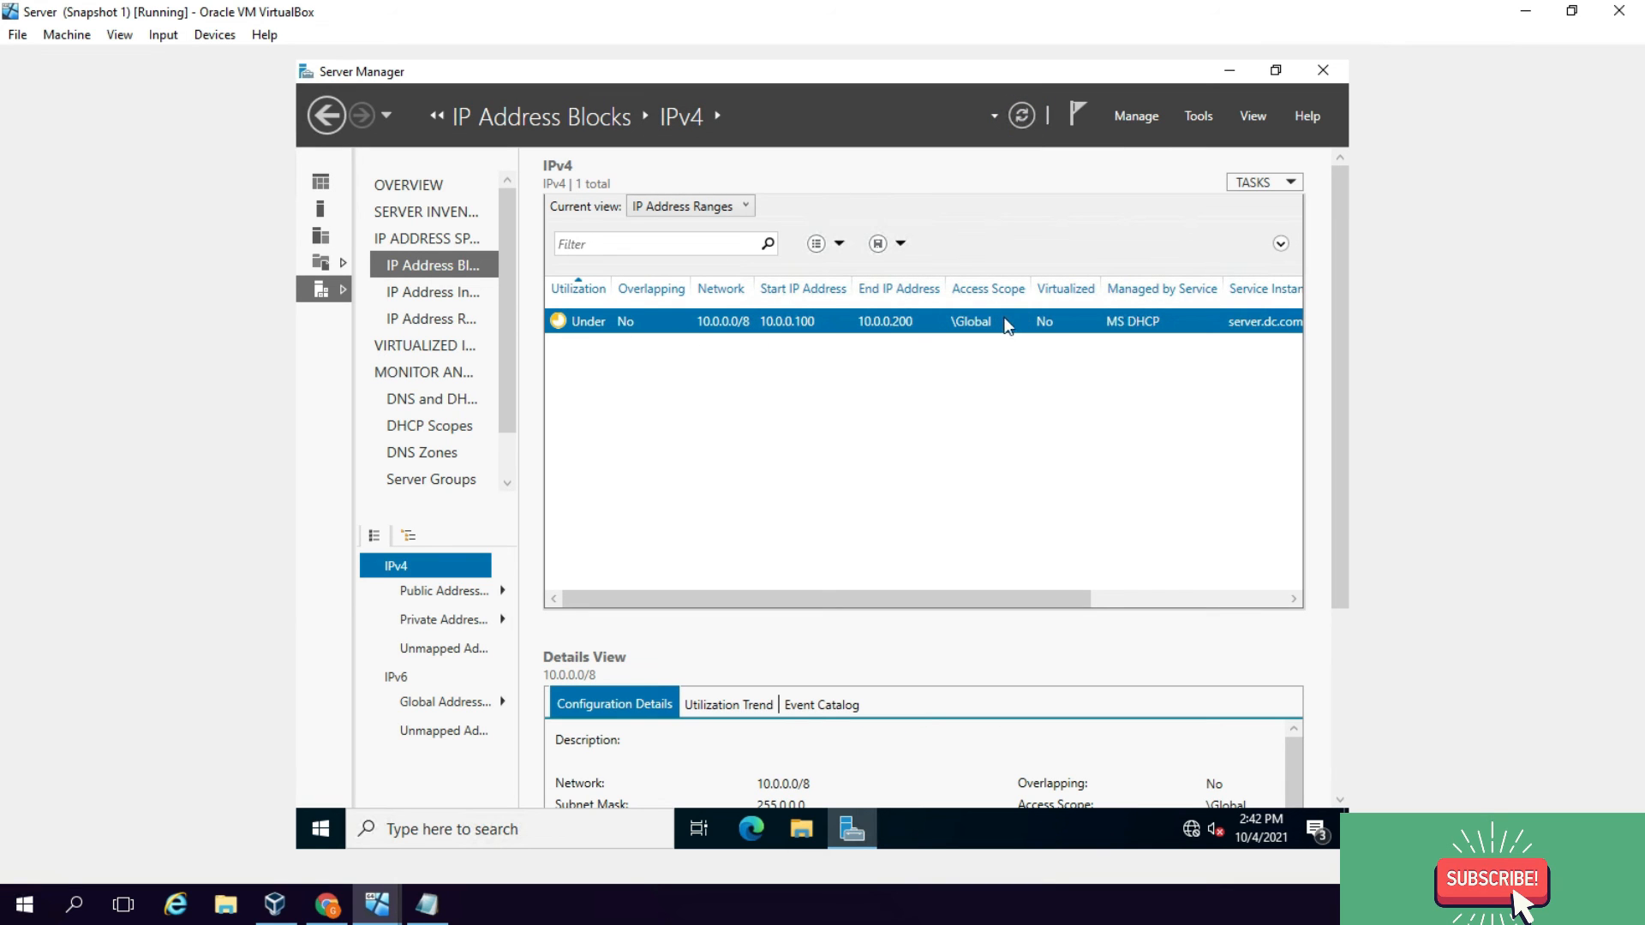
left_click(451, 291)
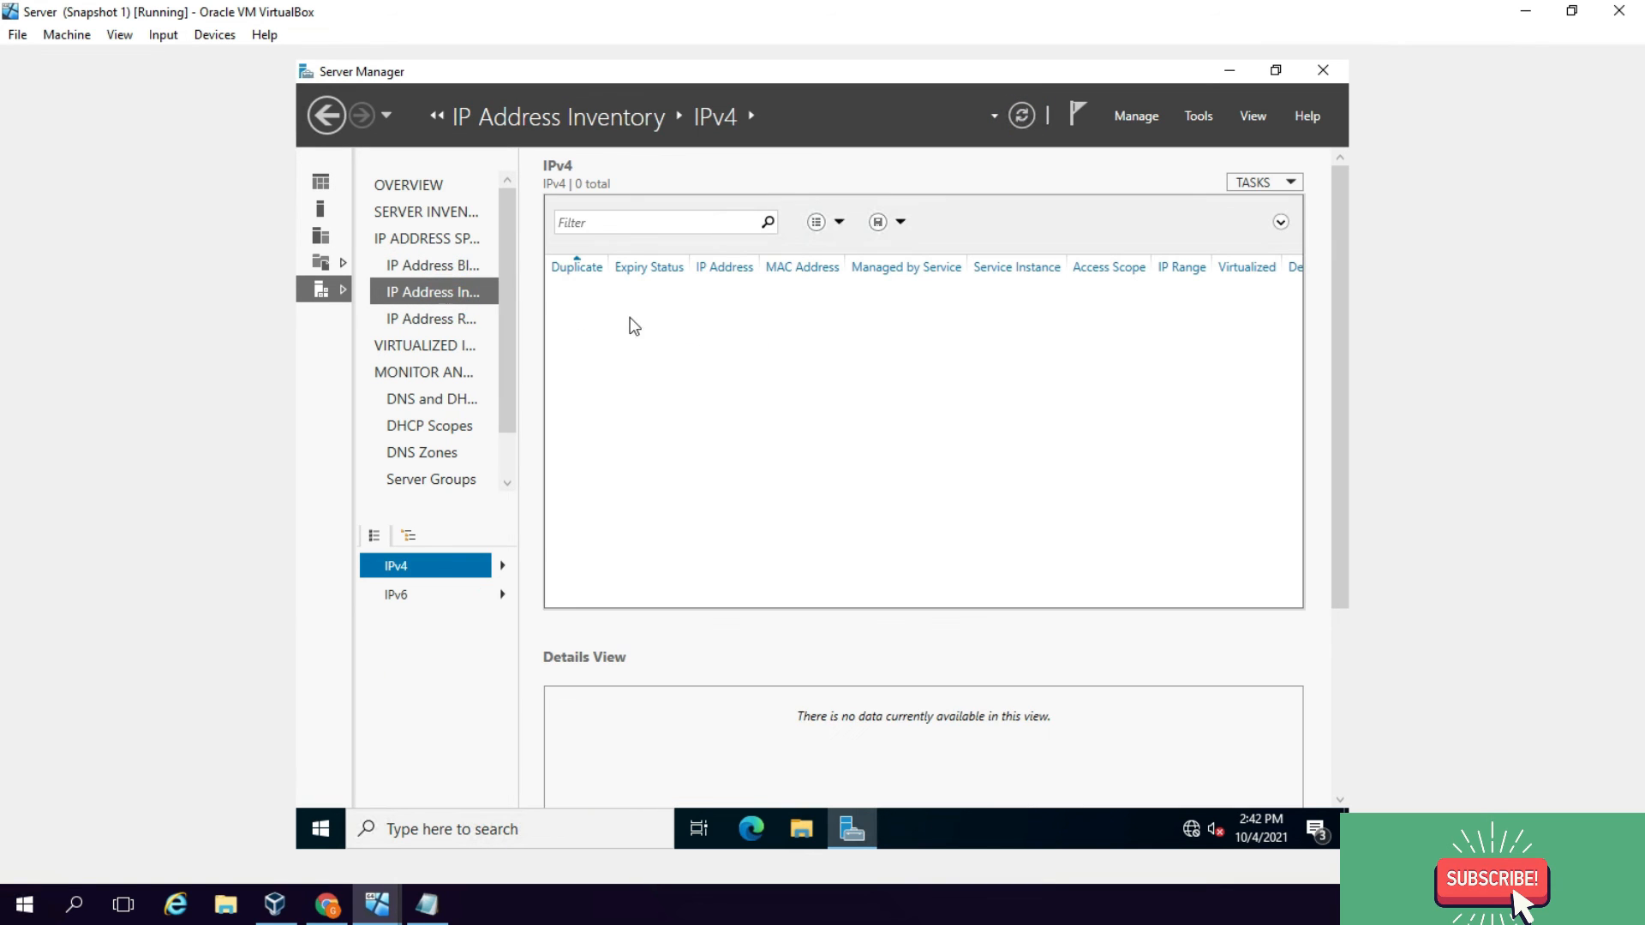
Step: Refresh IP Address Range Groups to show the 10.0.0.100–10.0.0.200 range
left_click_drag(520, 317, 609, 316)
left_click(535, 320)
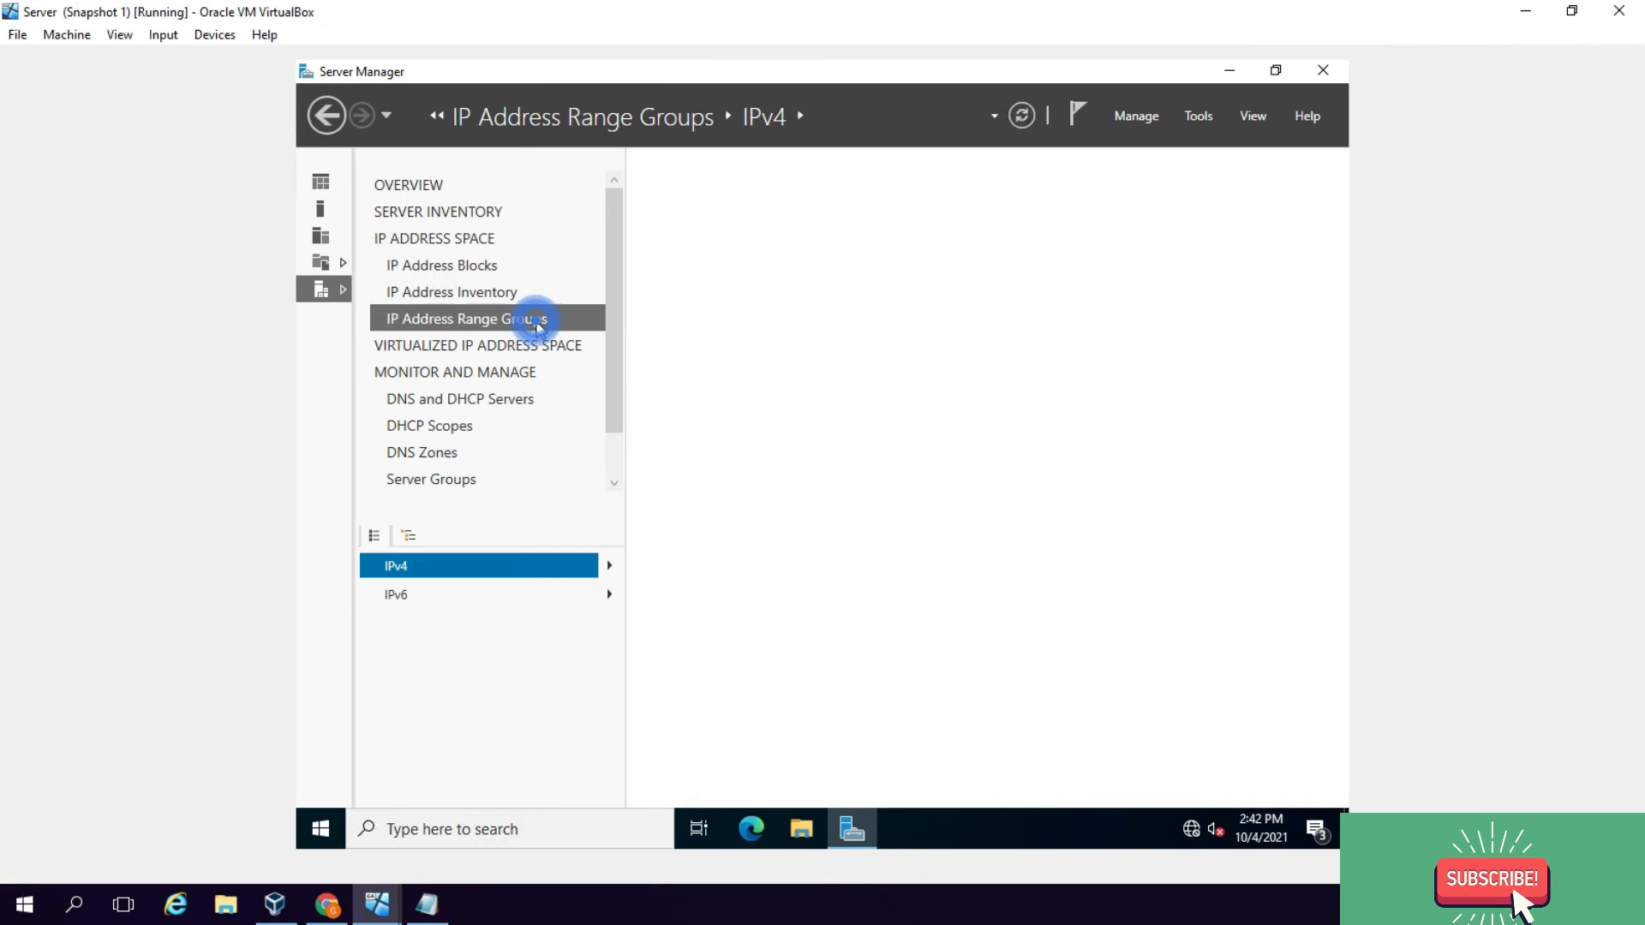
left_click(1021, 125)
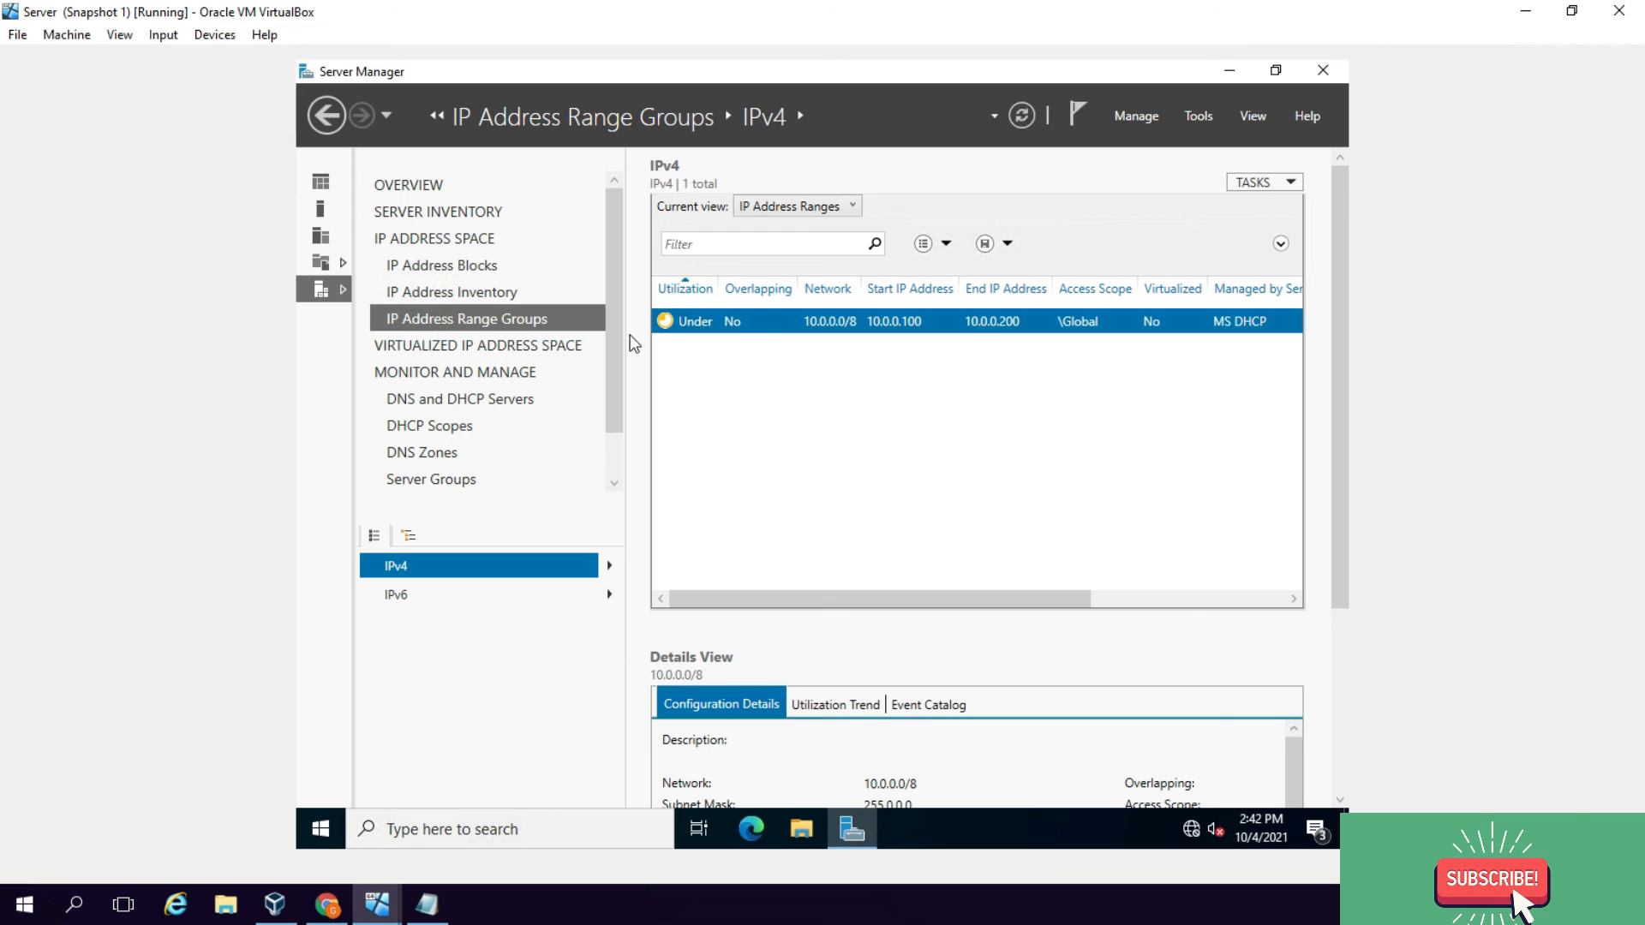
left_click(440, 429)
Step: Refresh DHCP Scopes to show the active IT Department scope 10.0.0.0 and check its actions
left_click(1026, 119)
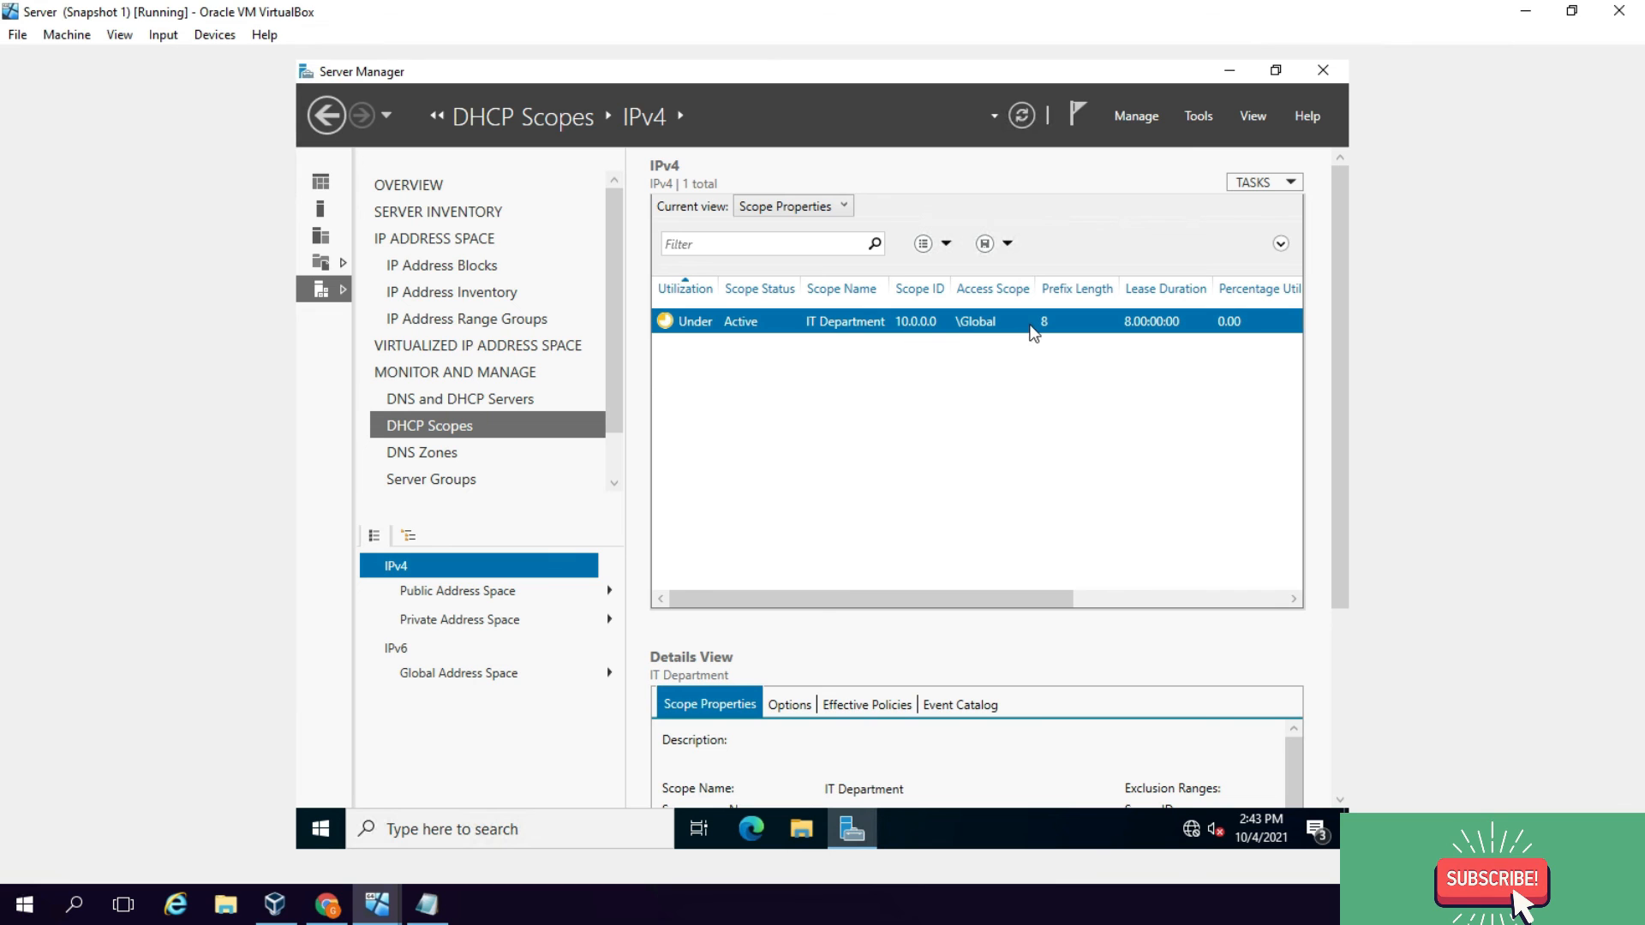
right_click(859, 324)
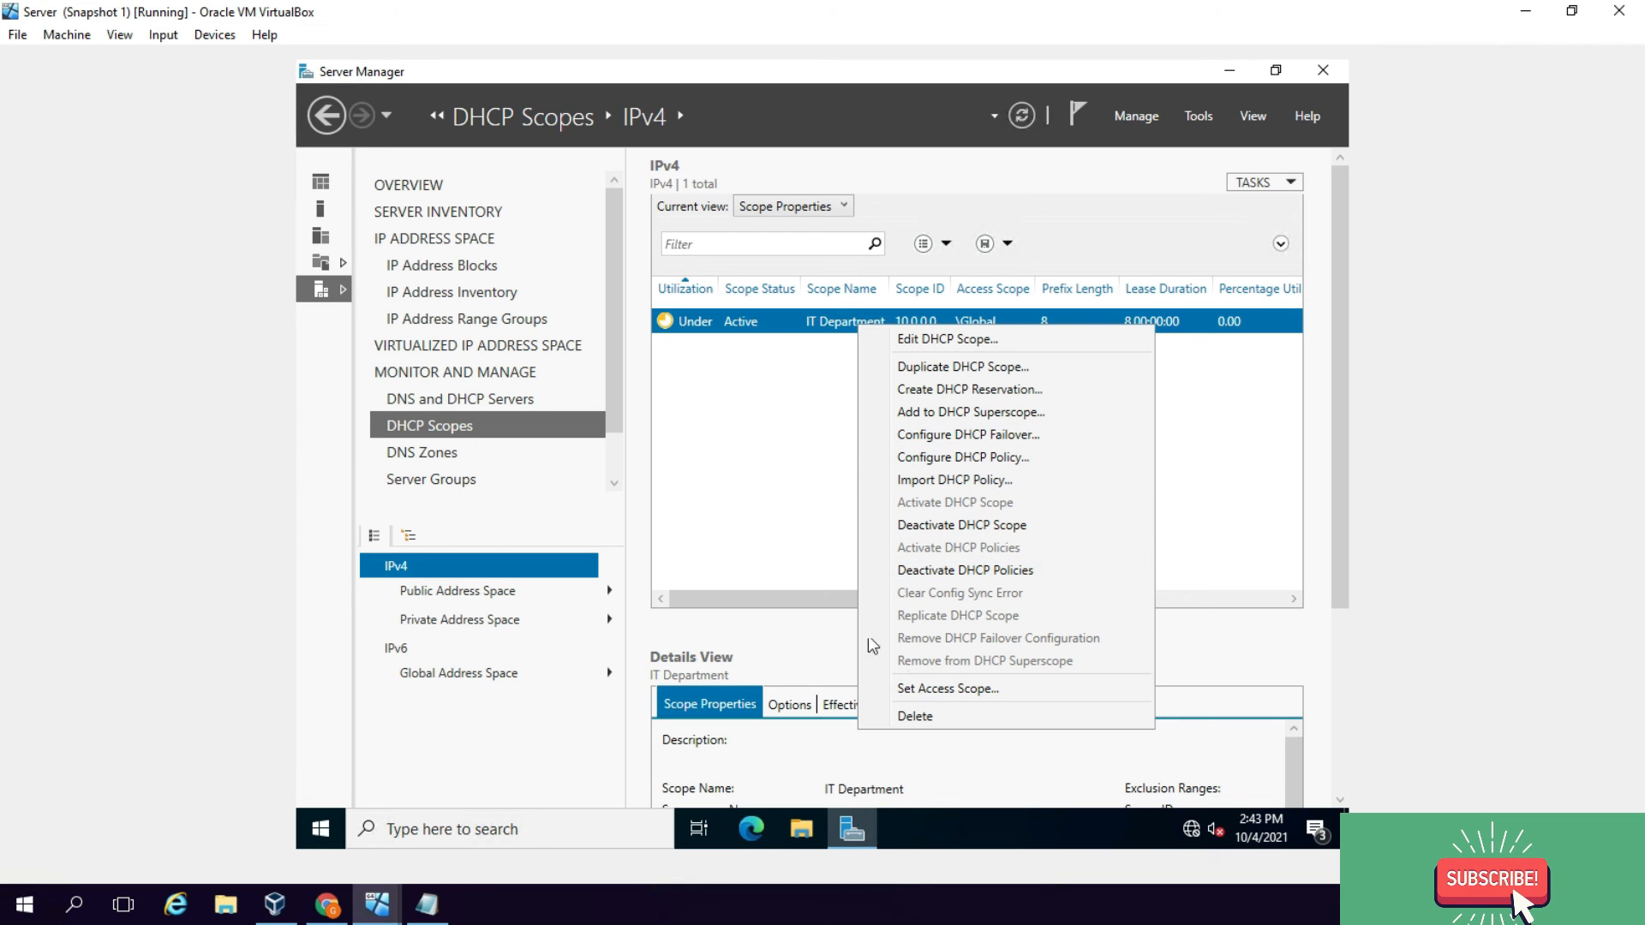
left_click(794, 420)
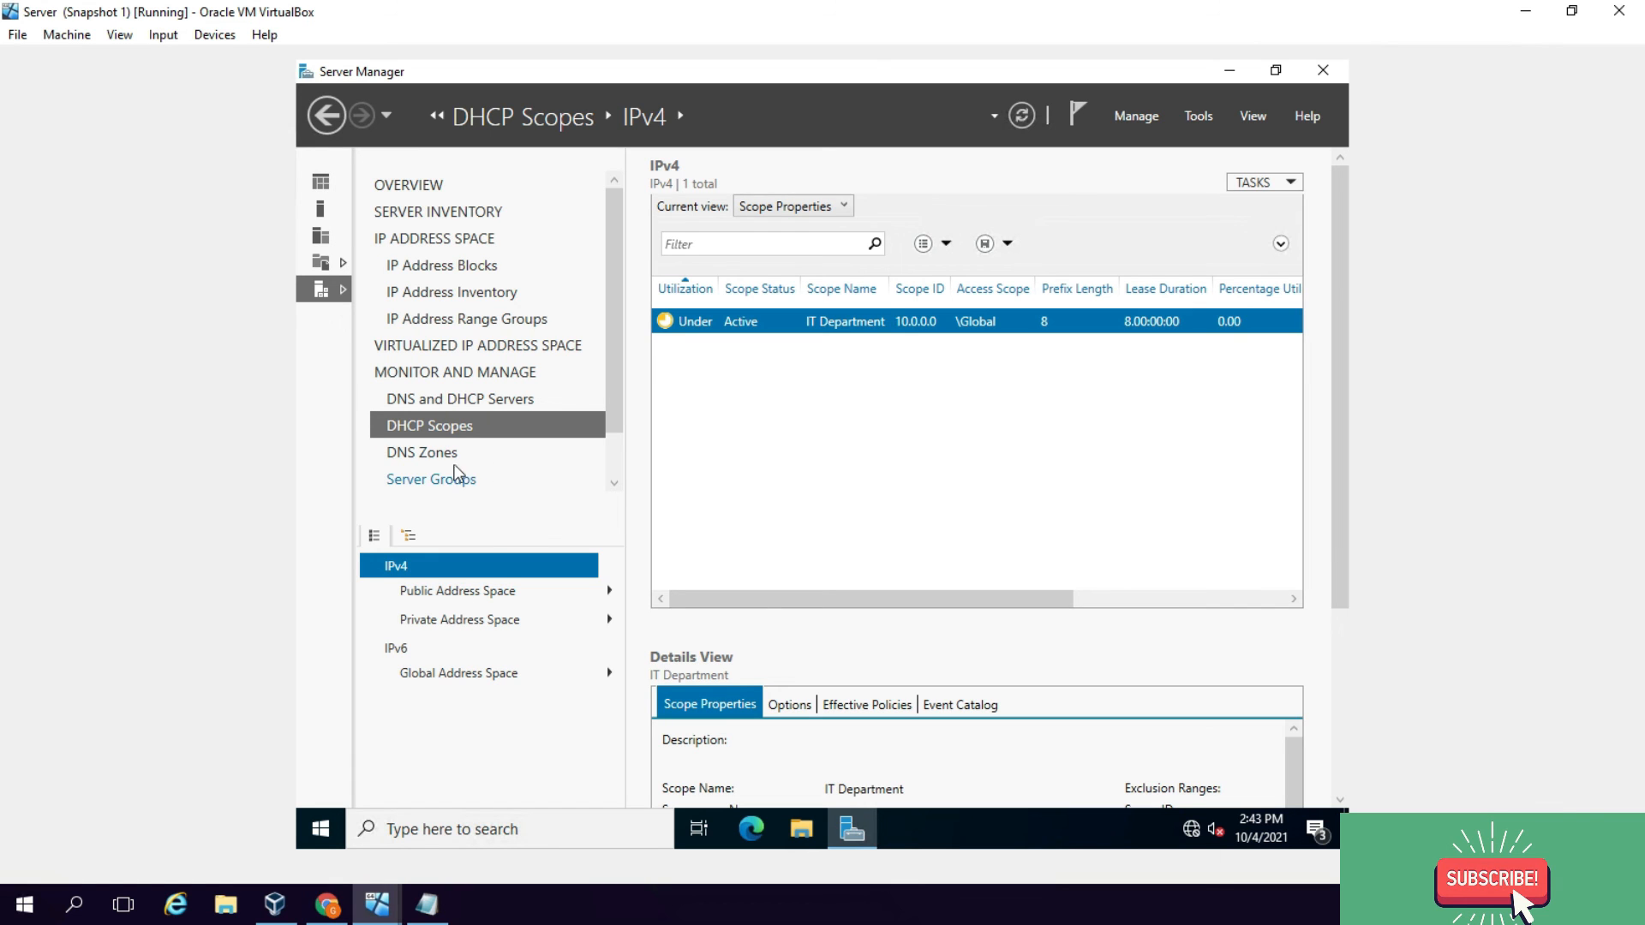
Step: Review the DNS forward lookup zones dc.com and _msdcs.dc.com
left_click(426, 454)
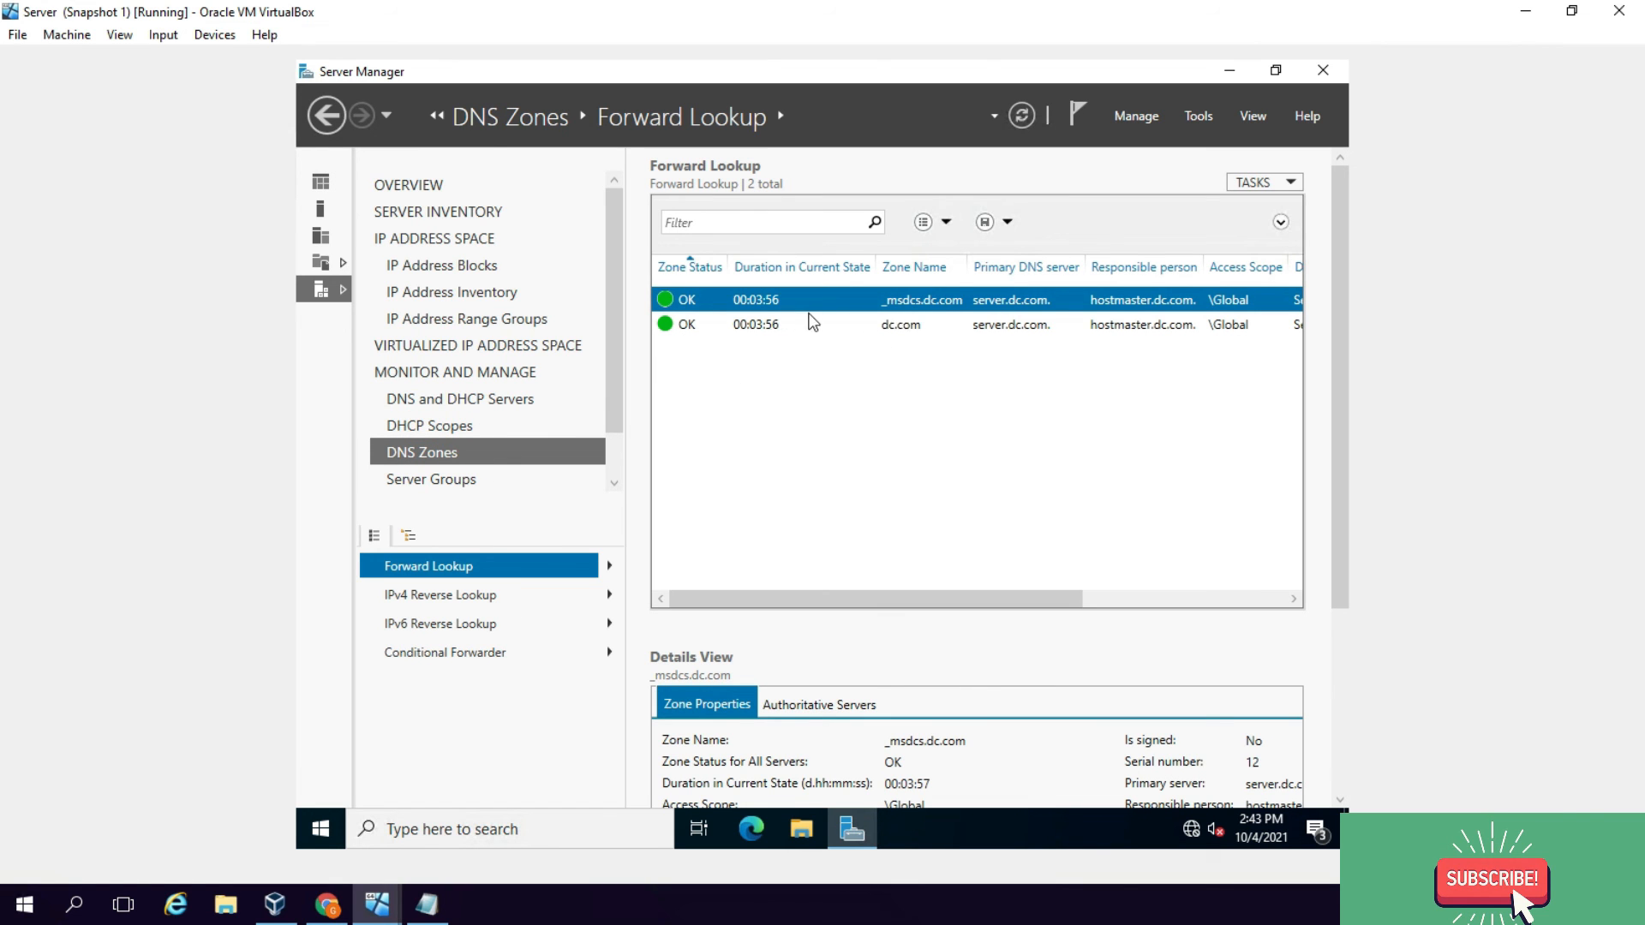
left_click(923, 326)
left_click(929, 302)
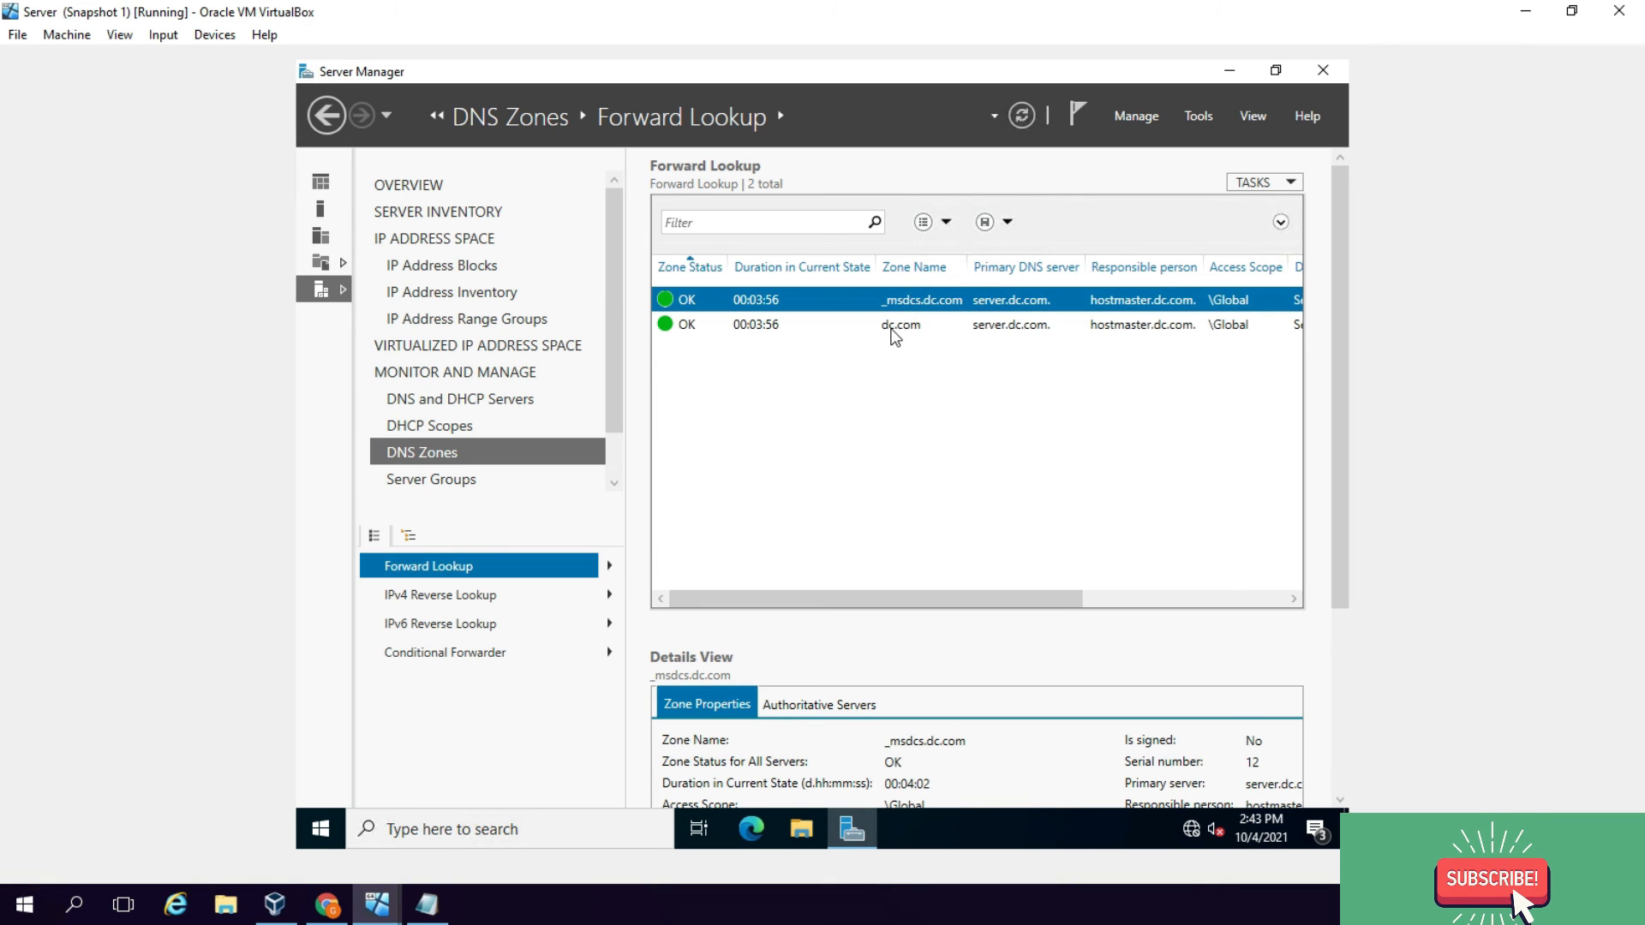